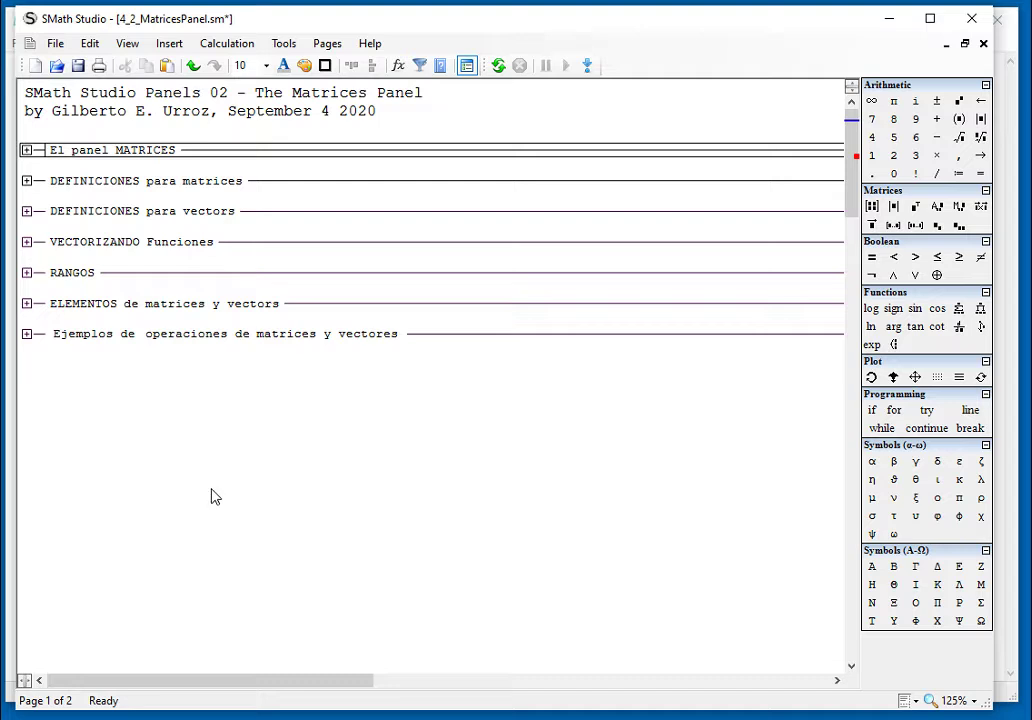
# Expand the El panel MATRICES section and append "(cofactor)" to list item 4, Algebraic addition to matrix.
pyautogui.click(26, 150)
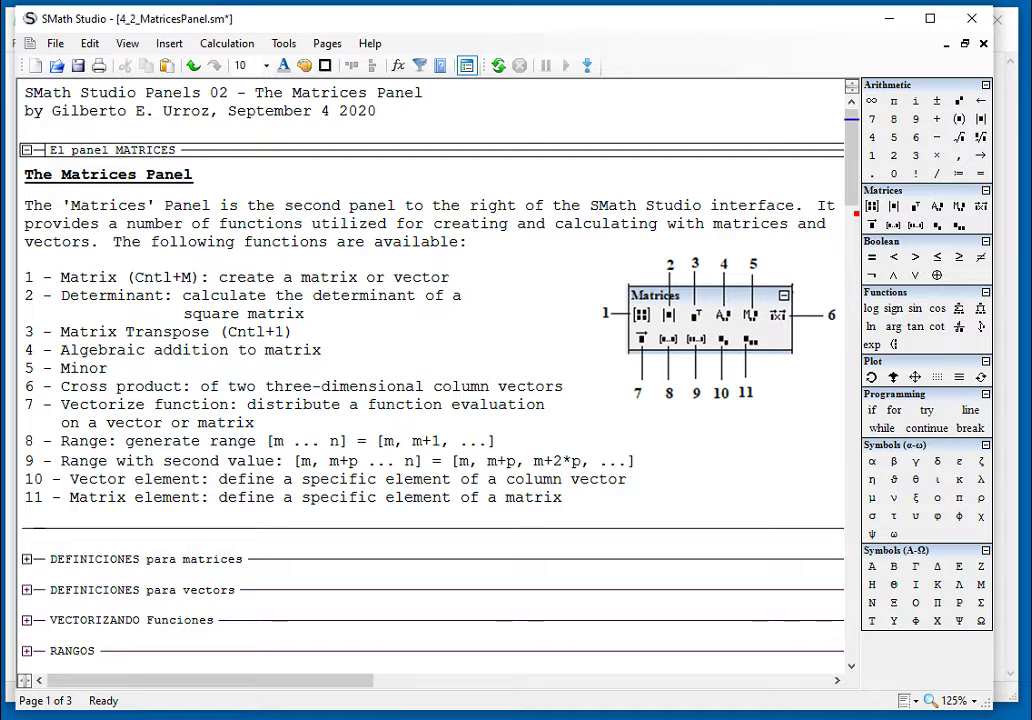
pyautogui.click(68, 280)
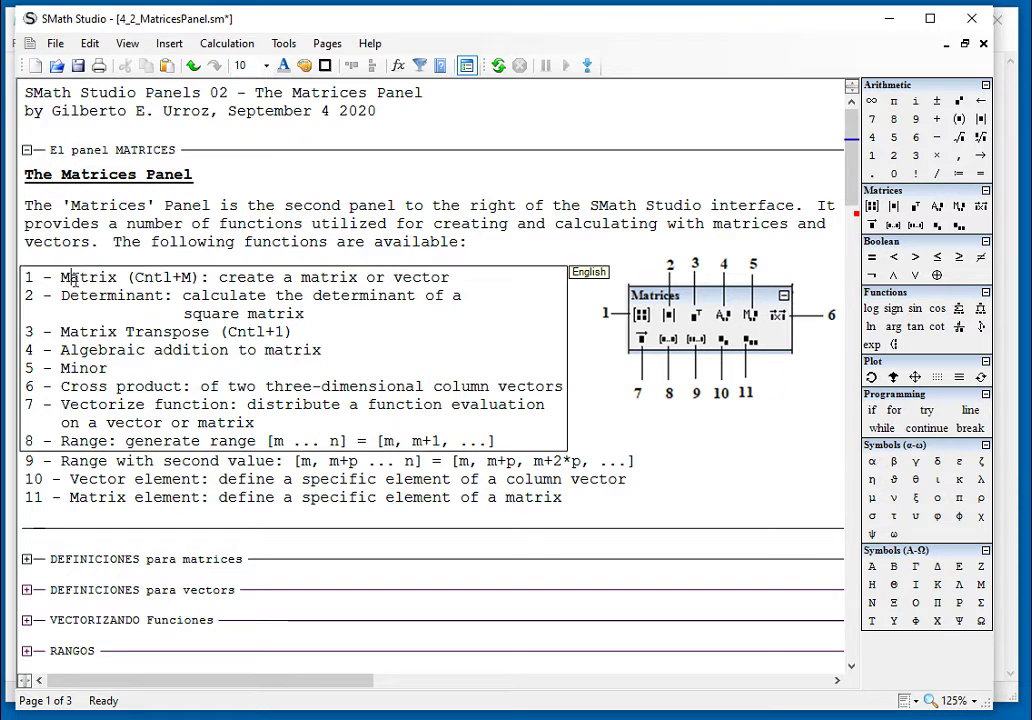
pyautogui.click(70, 350)
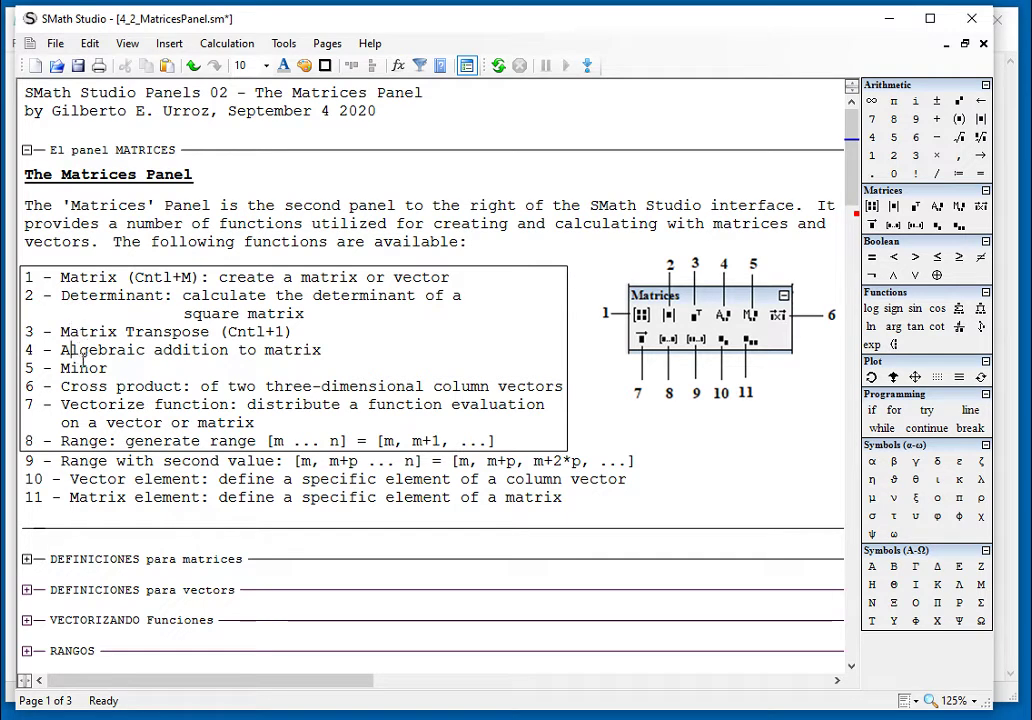
pyautogui.click(355, 356)
pyautogui.write('(')
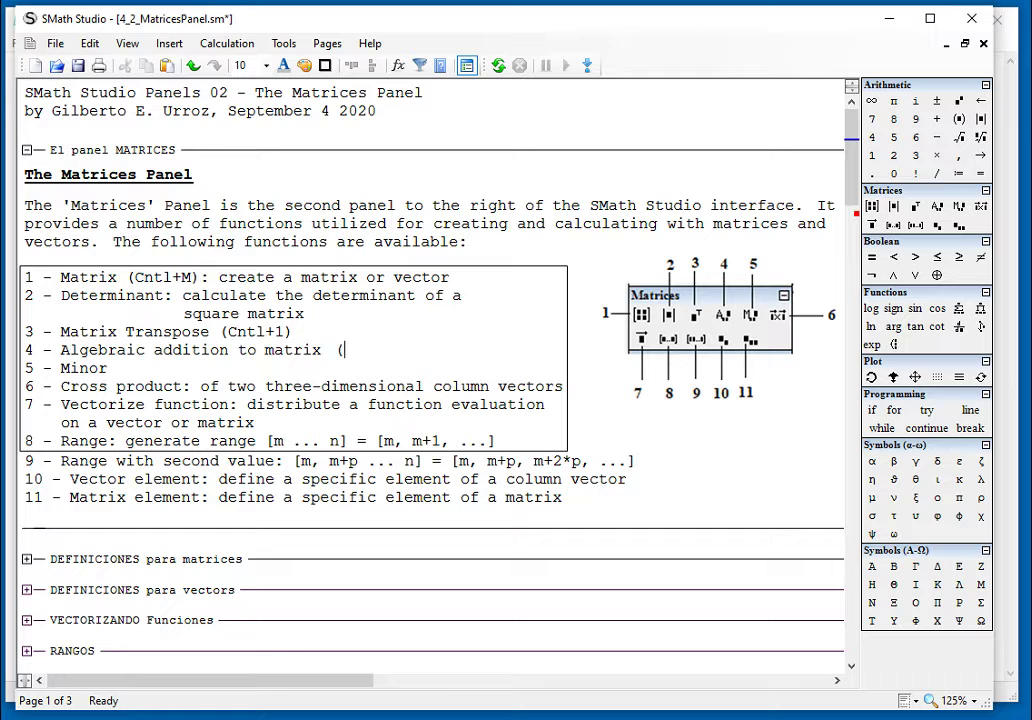
pyautogui.write('cofactor)')
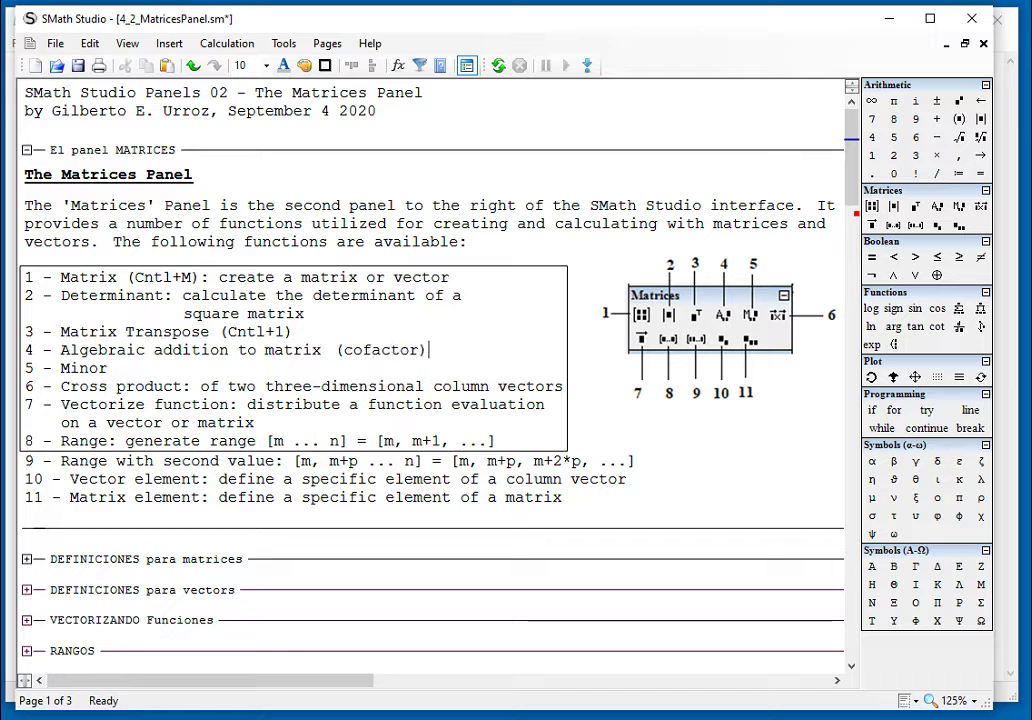
# Collapse the El panel MATRICES section and expand the DEFINICIONES para matrices section.
pyautogui.click(192, 372)
pyautogui.click(200, 392)
pyautogui.click(390, 463)
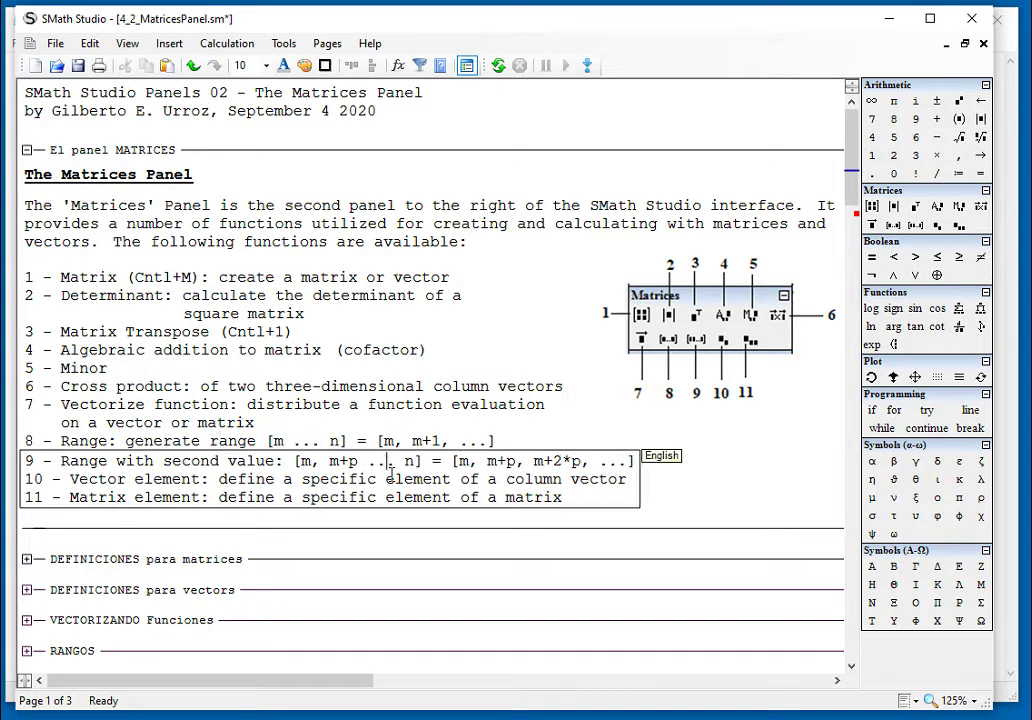
pyautogui.click(735, 465)
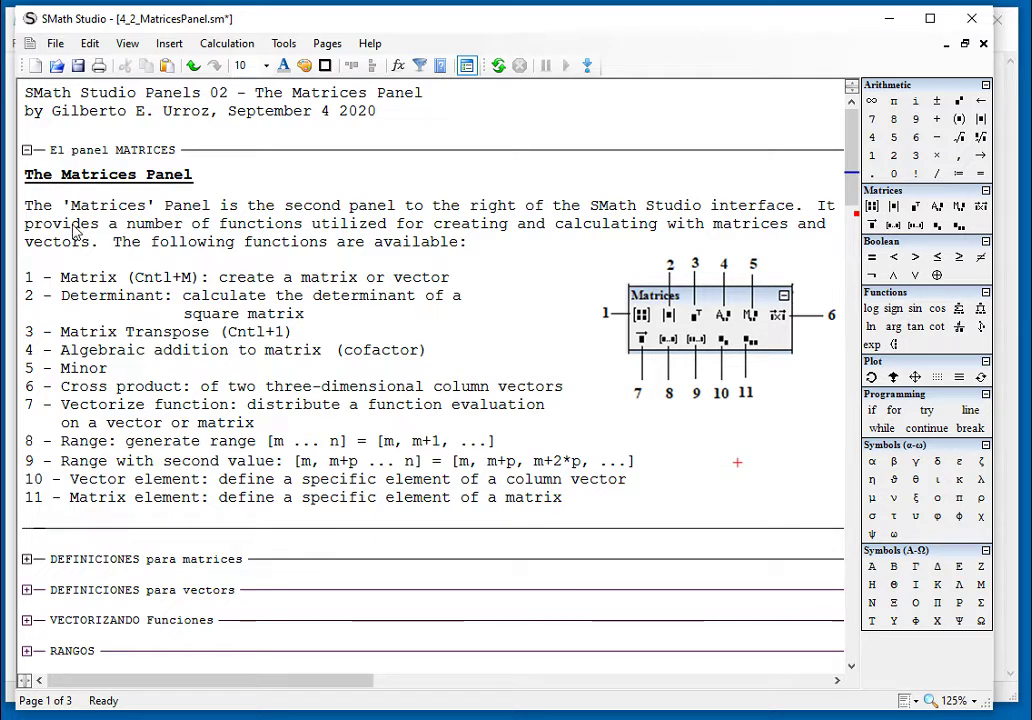
pyautogui.click(27, 150)
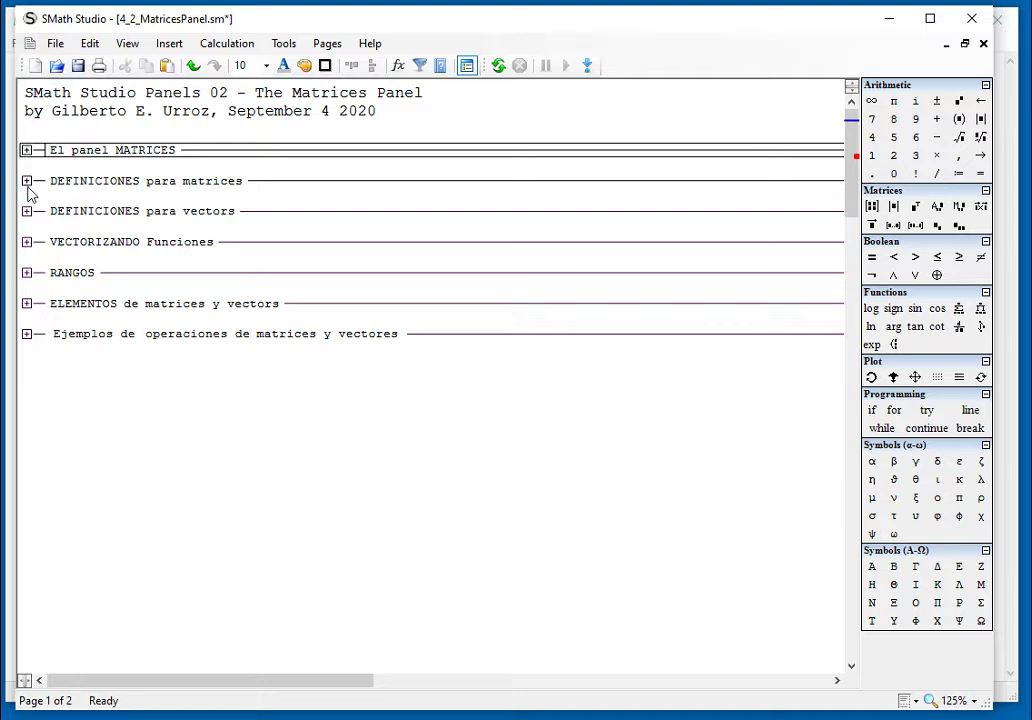
pyautogui.click(28, 184)
pyautogui.click(27, 181)
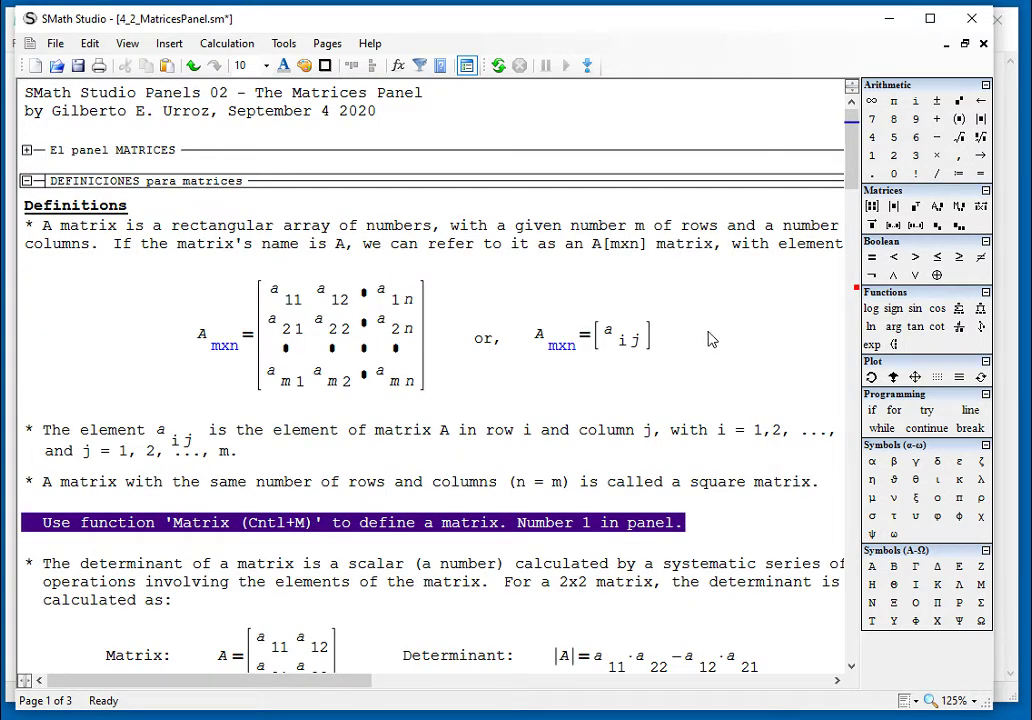
# Hide the side palettes and examine the general mxn matrix A and its compact a ij notation.
pyautogui.click(467, 66)
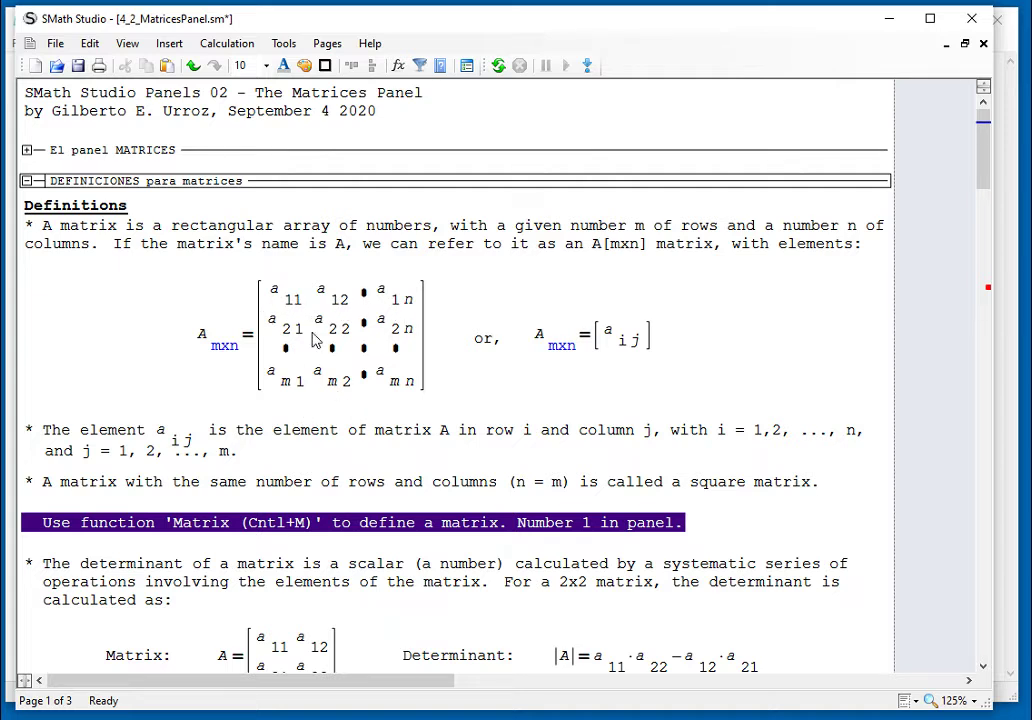
pyautogui.moveTo(199, 340); pyautogui.dragTo(224, 348)
pyautogui.click(481, 374)
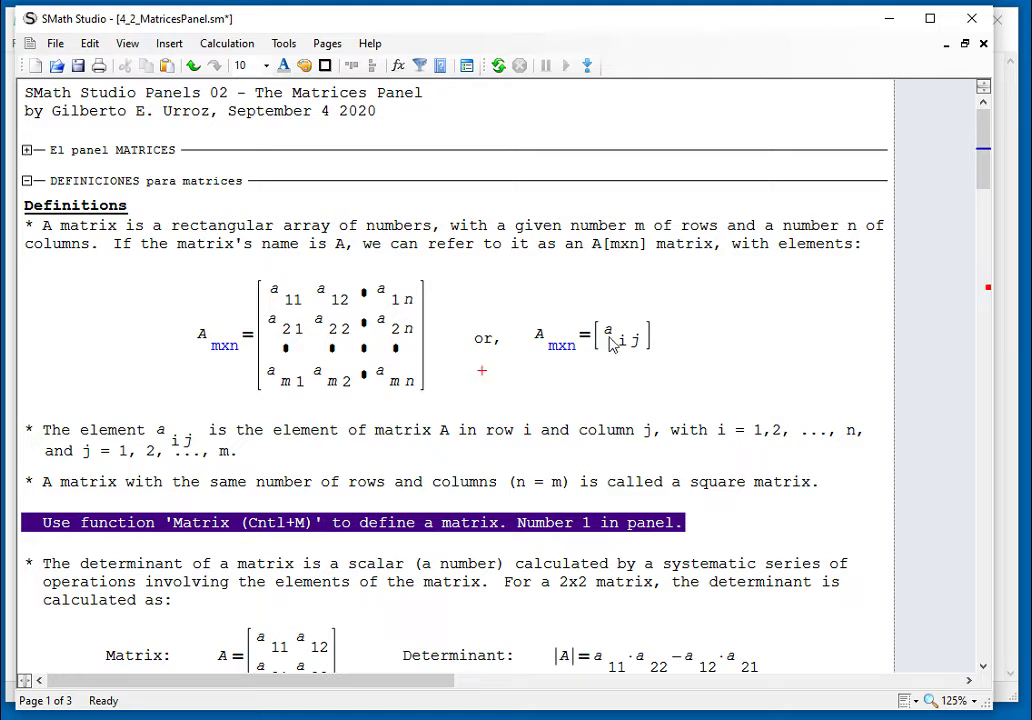
pyautogui.moveTo(609, 340); pyautogui.dragTo(708, 347)
pyautogui.click(708, 347)
pyautogui.click(623, 346)
pyautogui.click(639, 349)
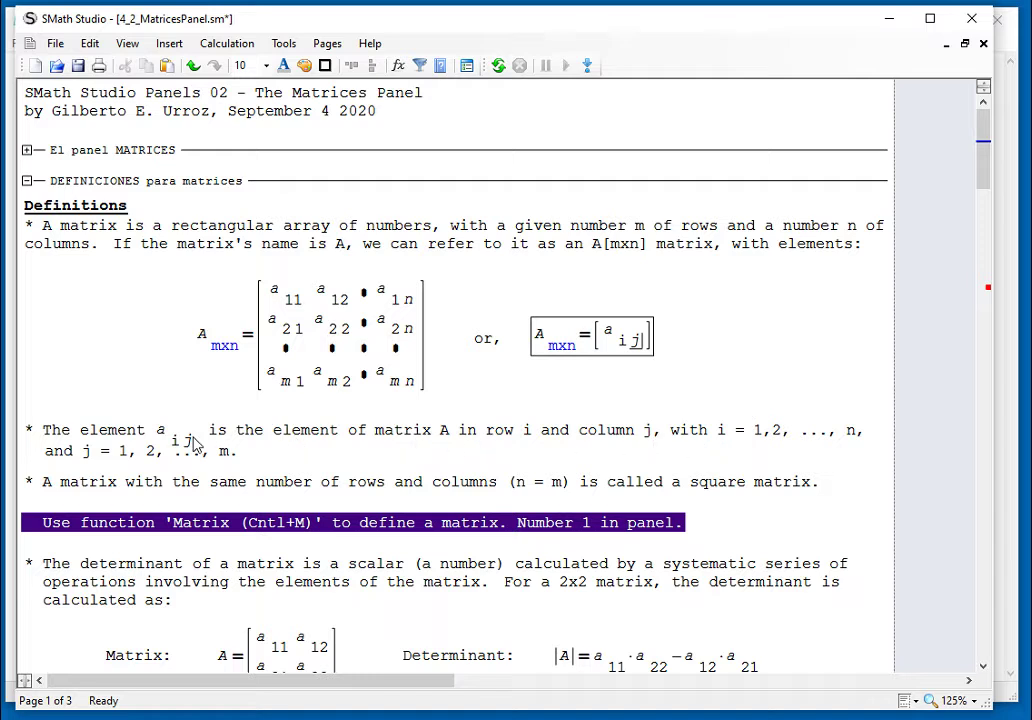
# Correct the index ranges in the element definition so that i ends at m and j ends at n.
pyautogui.click(753, 432)
pyautogui.click(863, 438)
pyautogui.press('BackSpace')
pyautogui.write('m')
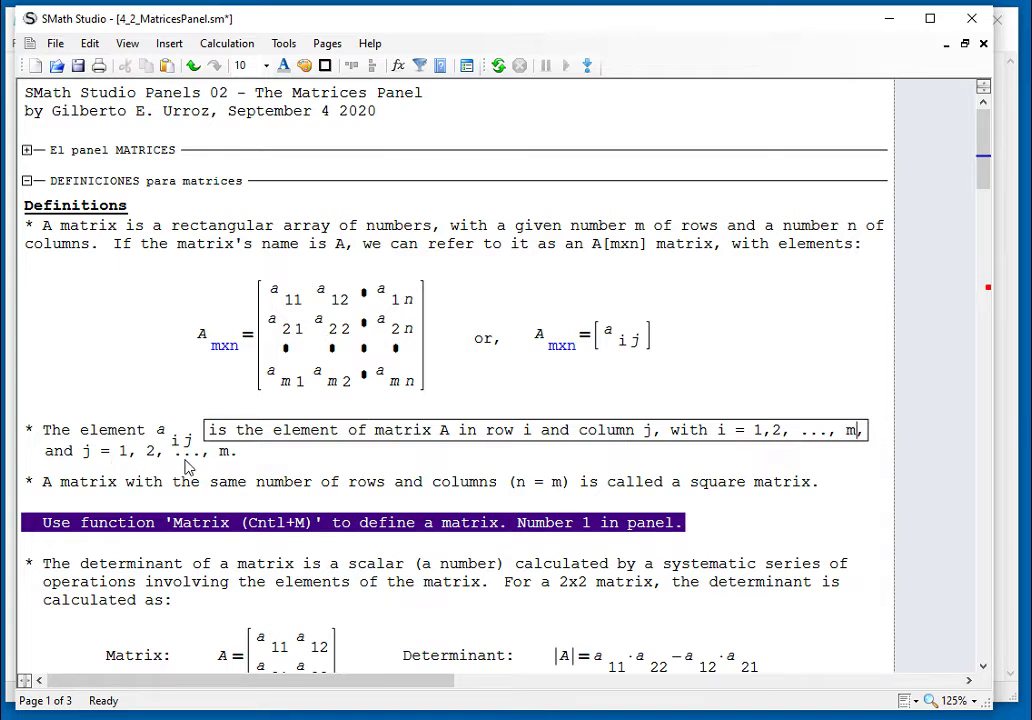
pyautogui.click(238, 458)
pyautogui.press('BackSpace')
pyautogui.write('n')
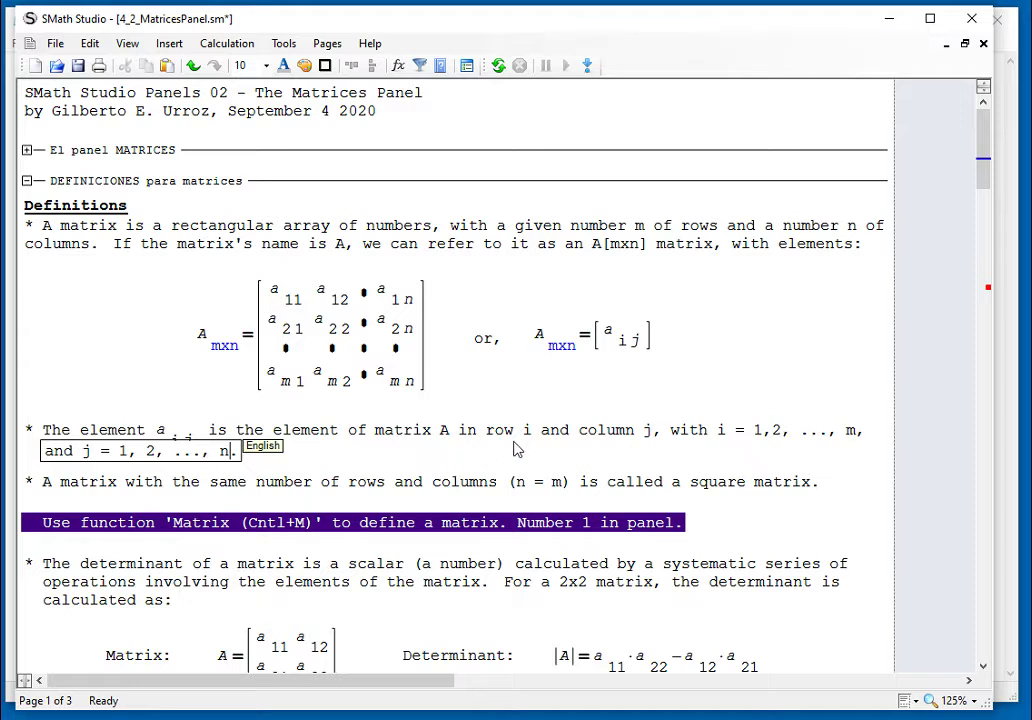
pyautogui.click(716, 370)
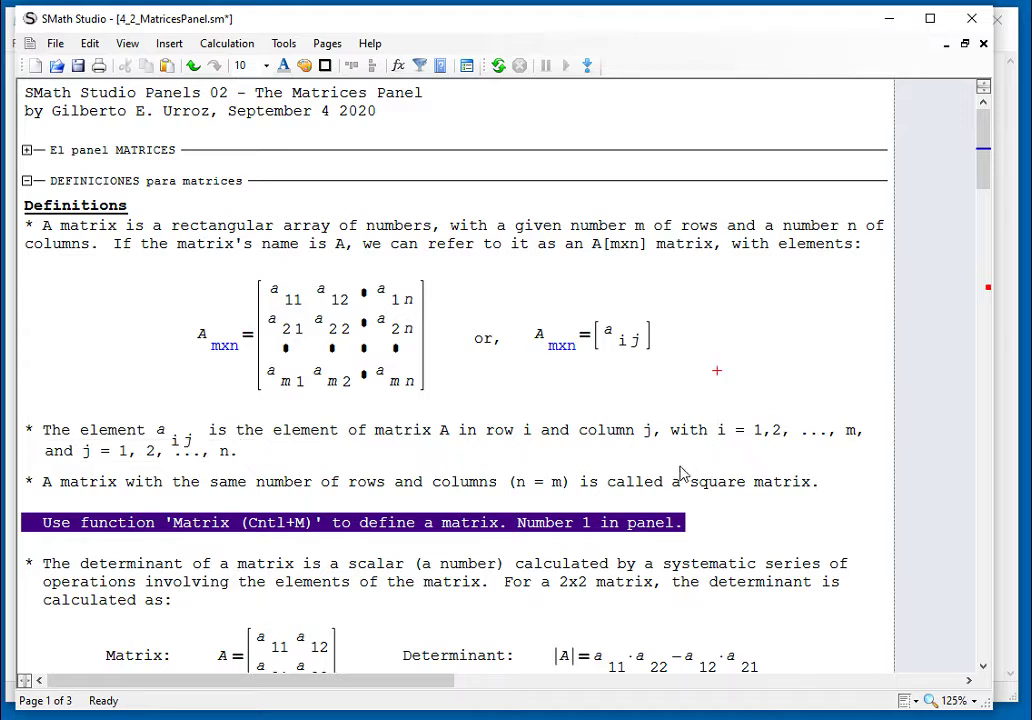
# Examine the n = m condition in the square matrix definition and the determinant notes below it.
pyautogui.click(527, 494)
pyautogui.moveTo(509, 485); pyautogui.dragTo(580, 495)
pyautogui.click(748, 366)
pyautogui.scroll(-3, 753, 364)
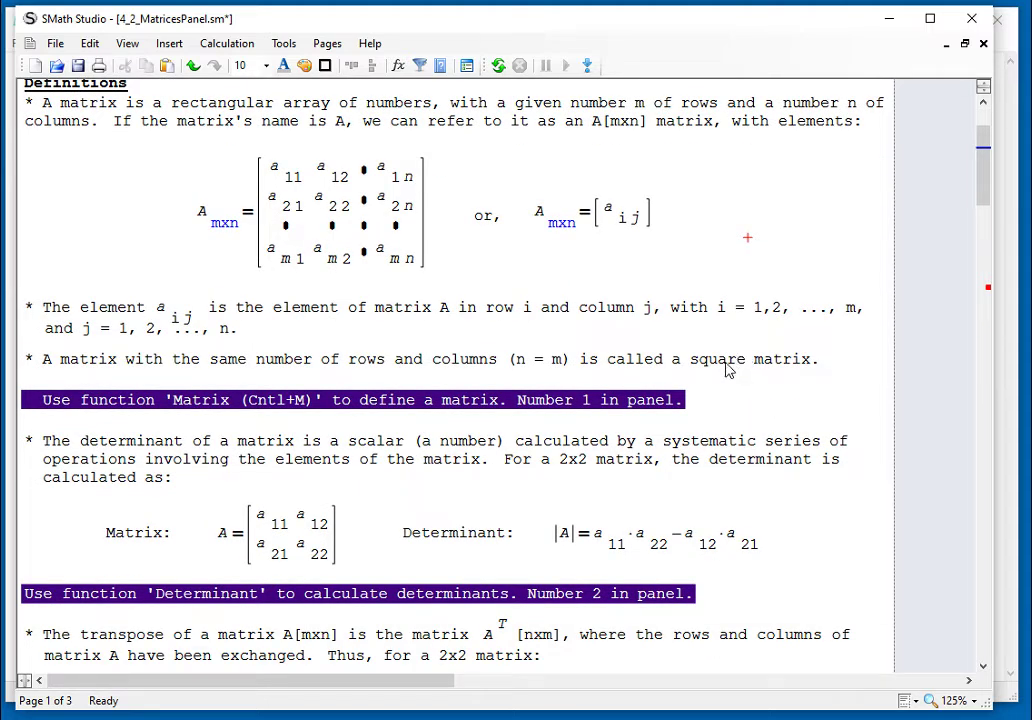
# Create a new blank worksheet and show the side palettes.
pyautogui.click(54, 44)
pyautogui.click(95, 63)
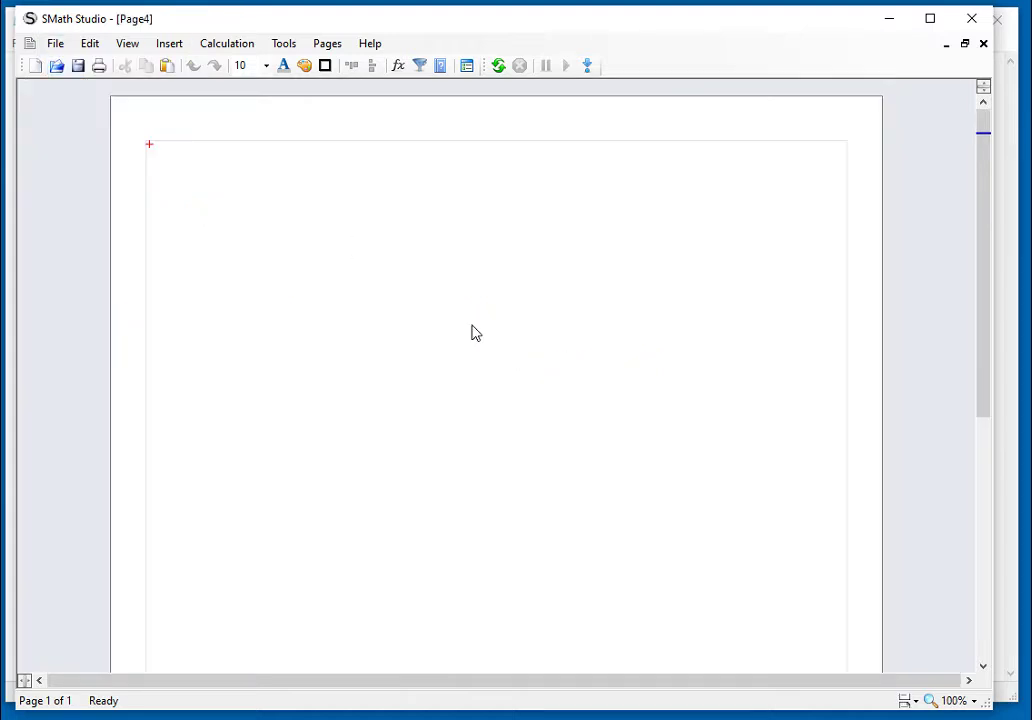
pyautogui.click(468, 67)
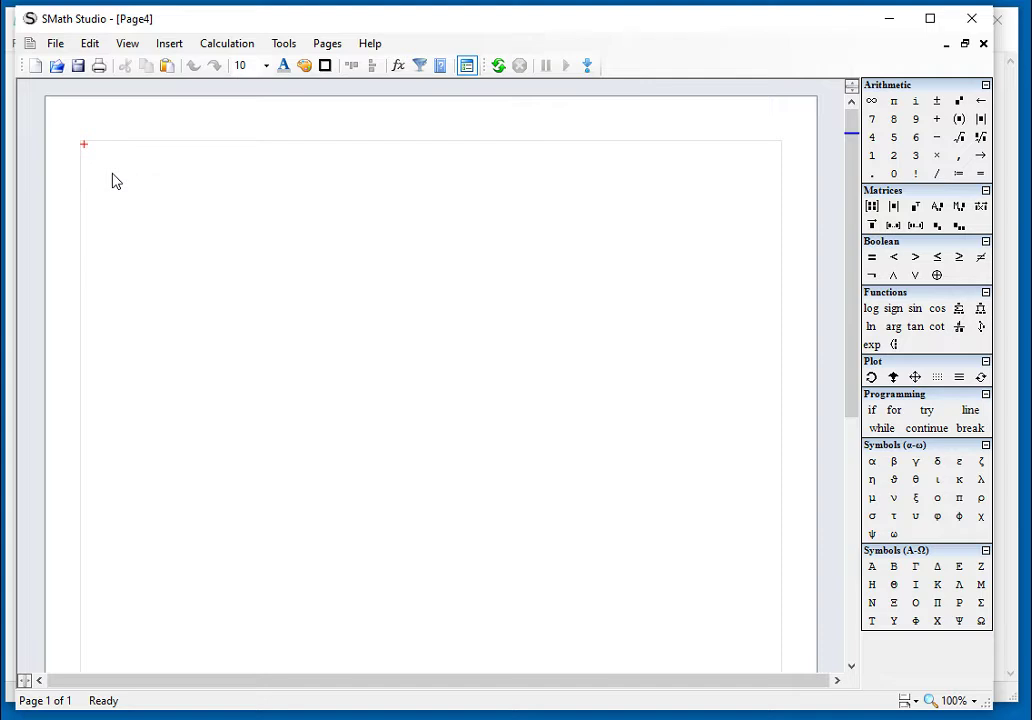
# Define A as a 2x2 matrix with first row 3, -4 and second row 2, 6.
pyautogui.click(123, 211)
pyautogui.write('a')
pyautogui.press('BackSpace')
pyautogui.write('A :=')
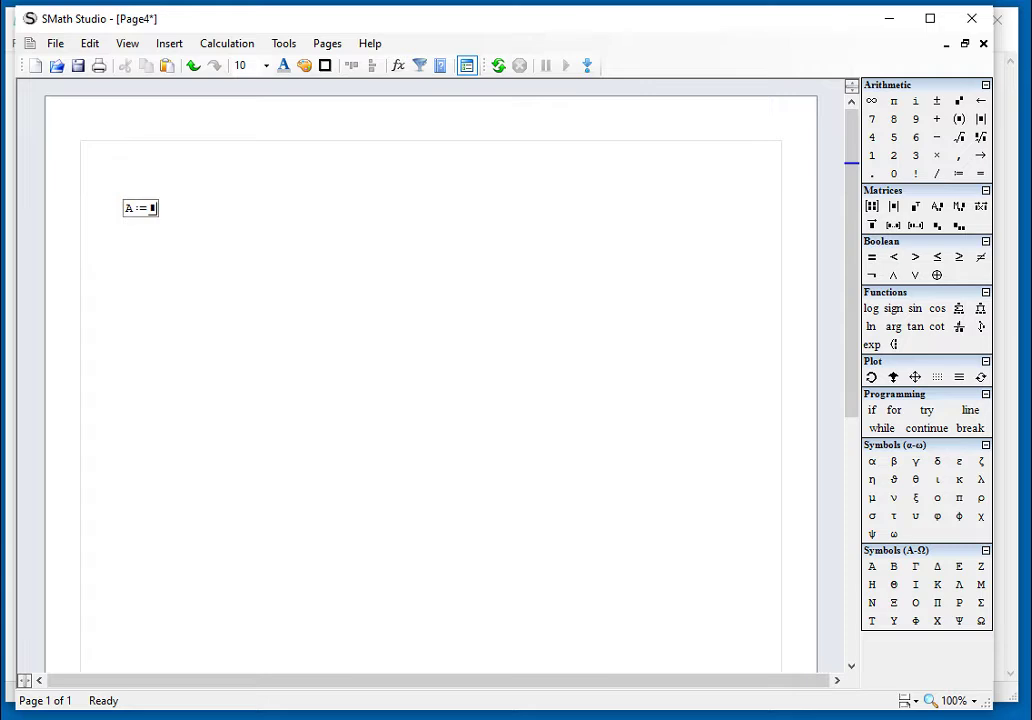
pyautogui.click(872, 208)
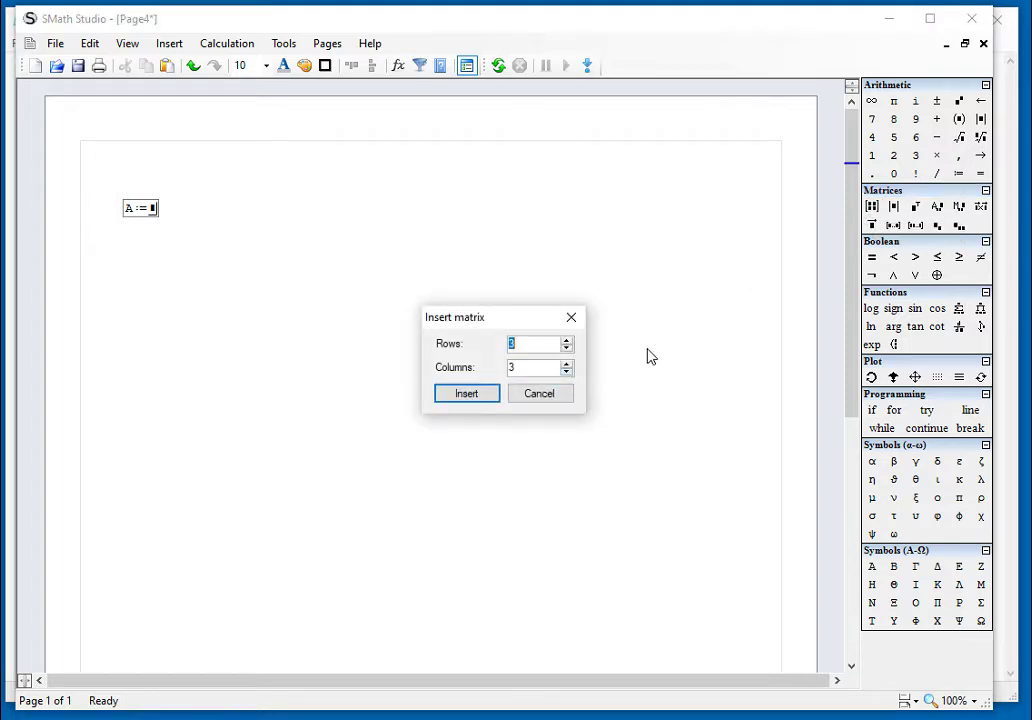
pyautogui.write('2')
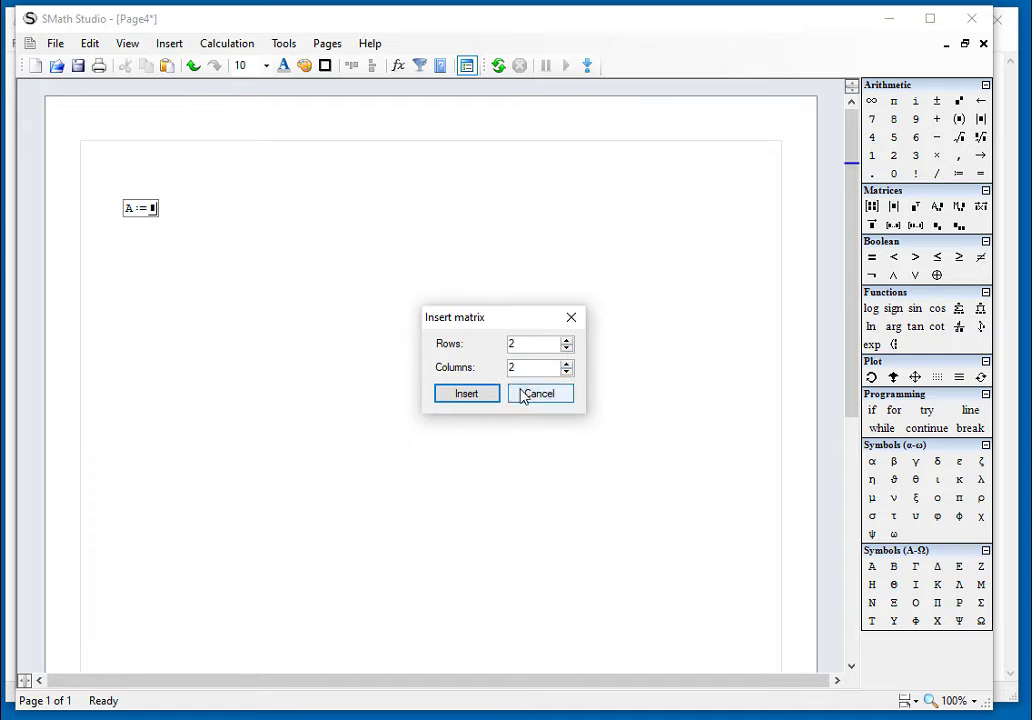
pyautogui.click(472, 396)
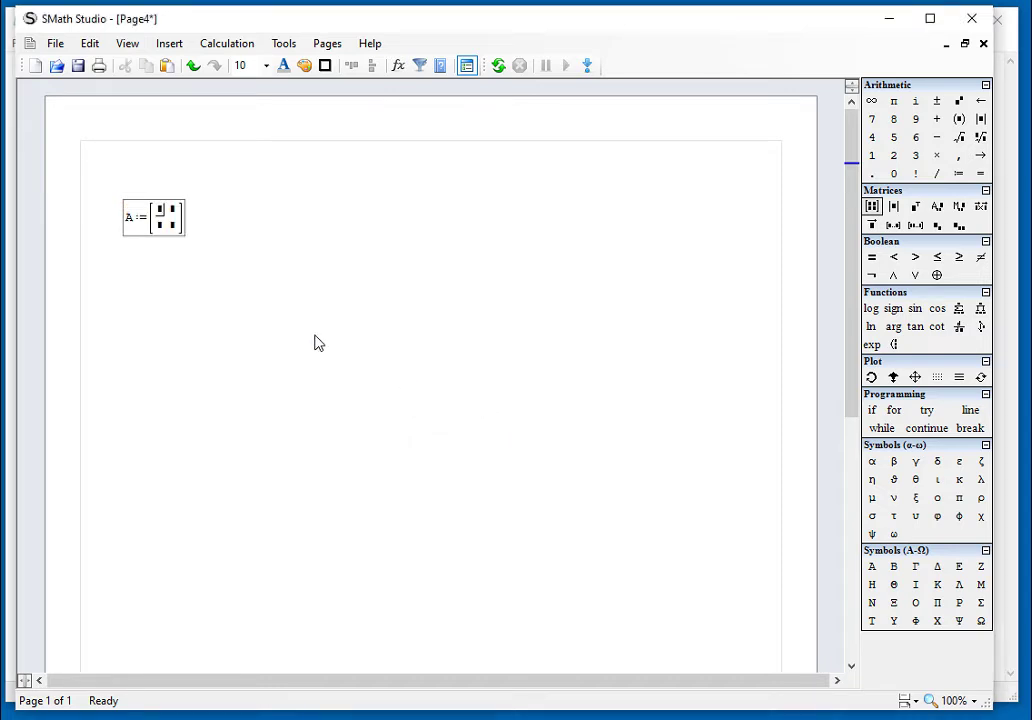
pyautogui.write('3-4')
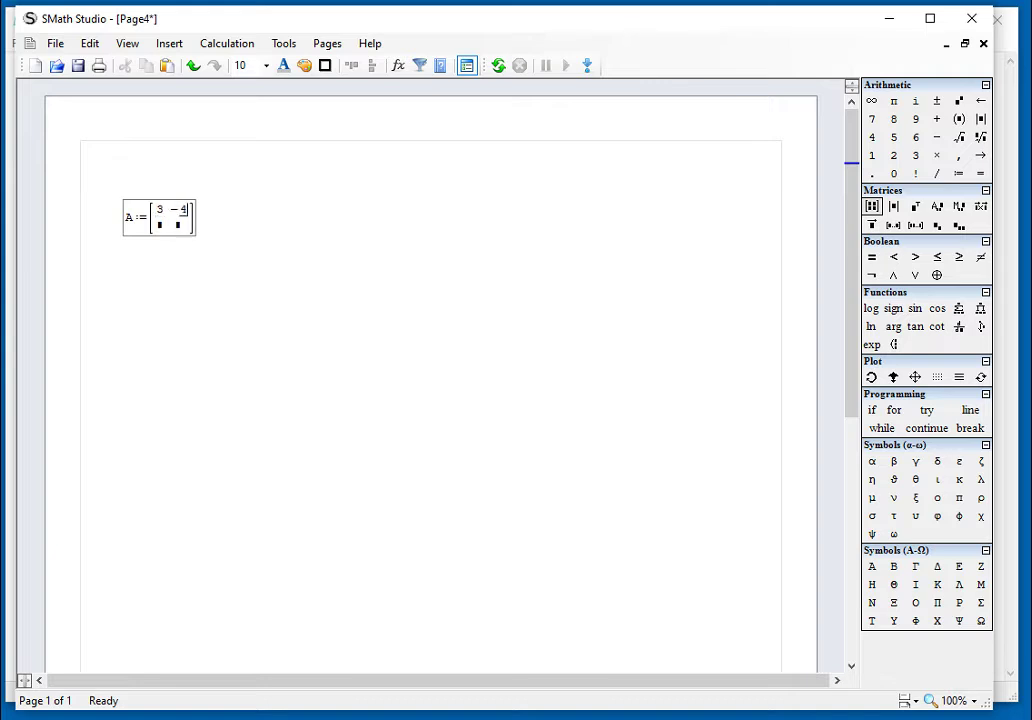
pyautogui.press('Tab')
pyautogui.click(368, 374)
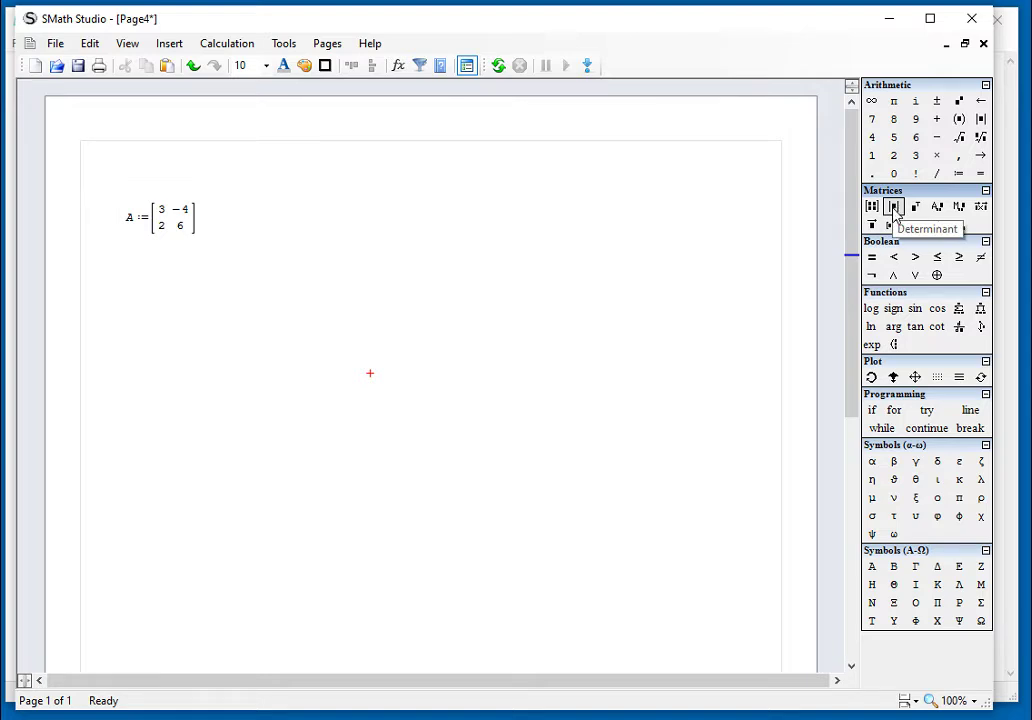
# Minimize the Notepad cover window and return to the 4_2_MatricesPanel.sm worksheet in SMath Studio.
pyautogui.click(891, 22)
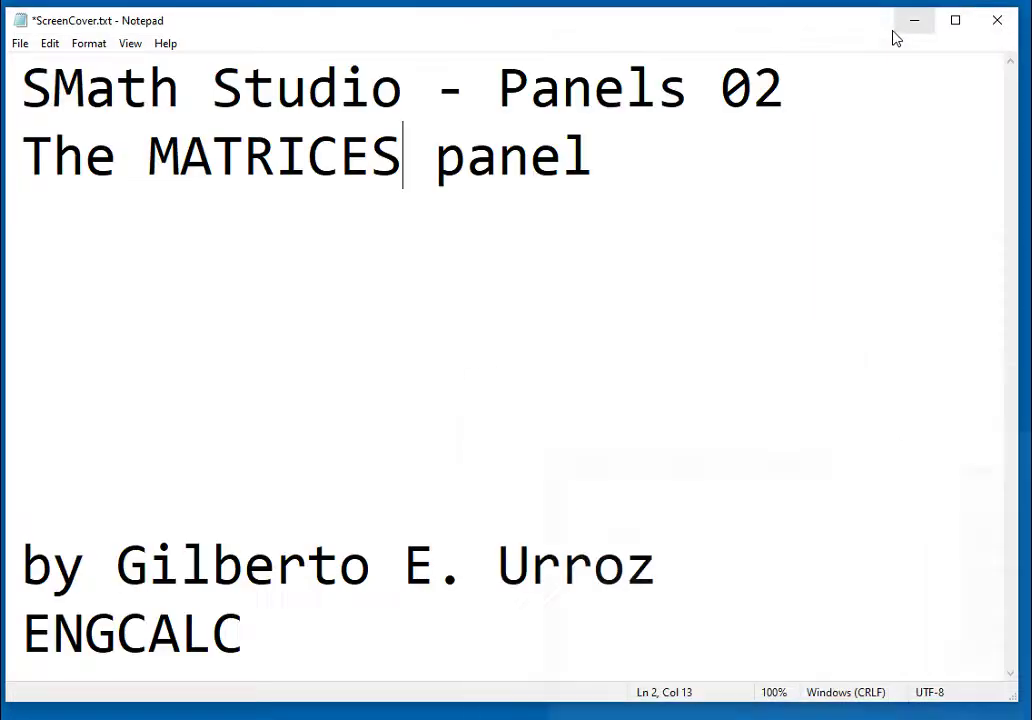
pyautogui.click(916, 24)
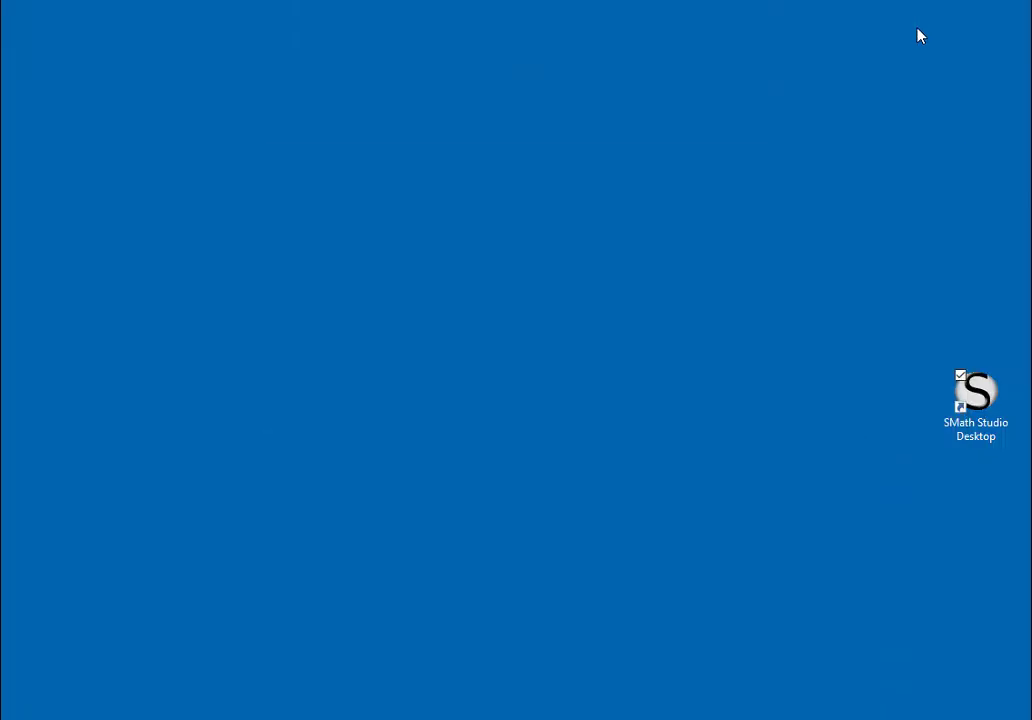
pyautogui.hotkey('alt', 'Tab')
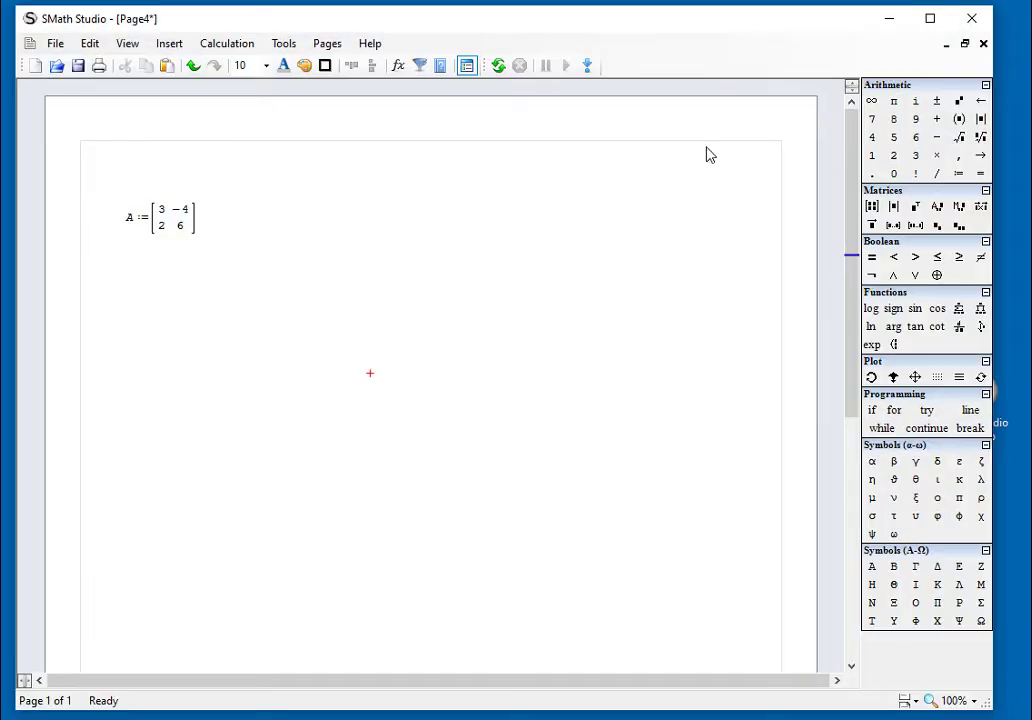
pyautogui.click(325, 44)
pyautogui.click(340, 108)
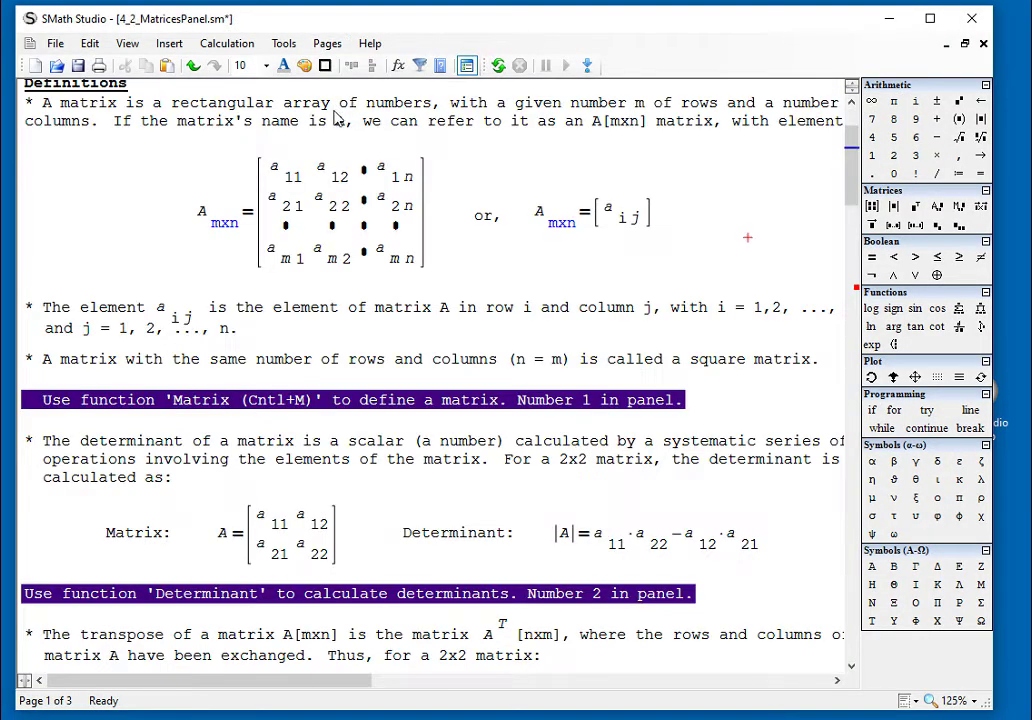
# Examine the 2x2 matrix and its determinant formula in the definitions, with the side palettes hidden.
pyautogui.scroll(-1, 578, 268)
pyautogui.scroll(-5, 578, 268)
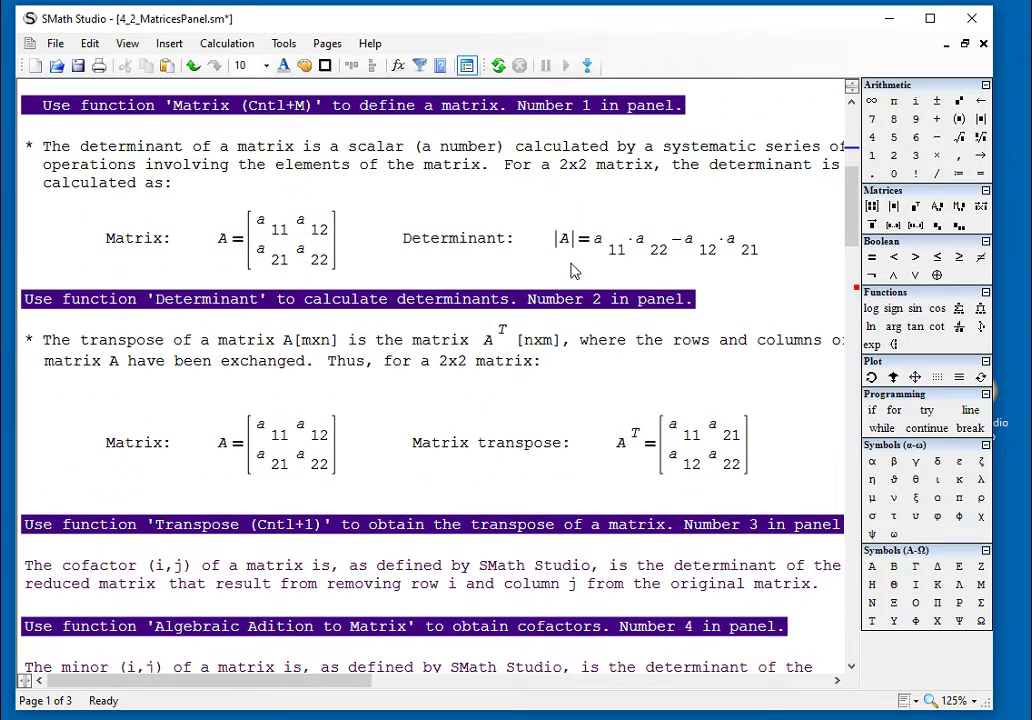
pyautogui.click(466, 66)
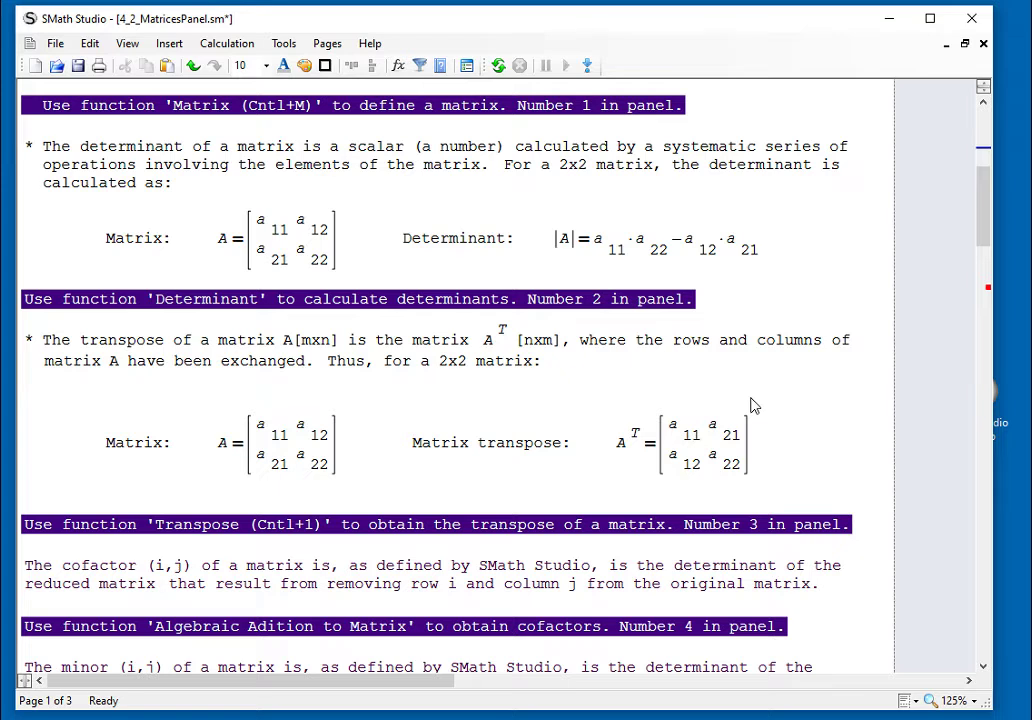
pyautogui.scroll(-1, 752, 405)
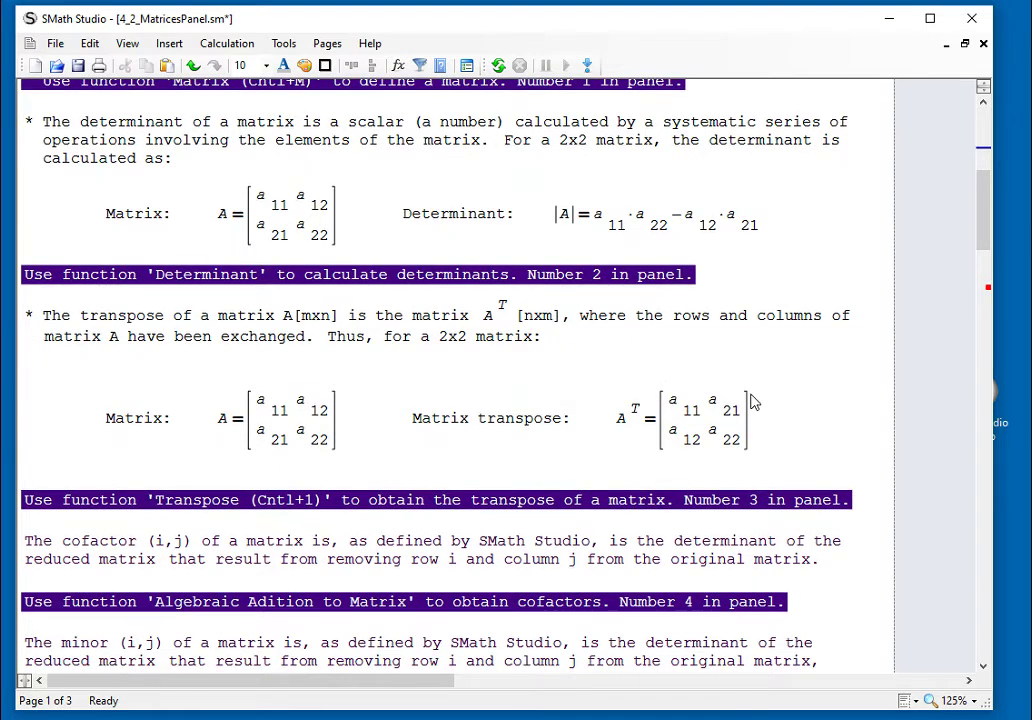
pyautogui.scroll(2, 752, 401)
pyautogui.scroll(1, 752, 401)
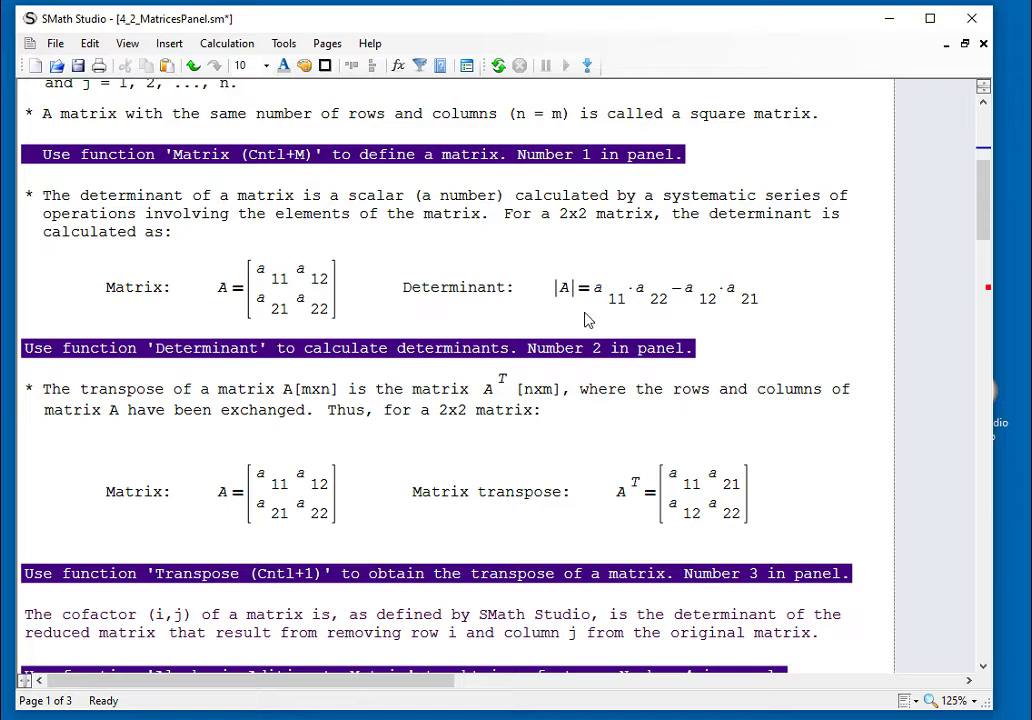
pyautogui.moveTo(349, 310); pyautogui.dragTo(339, 306)
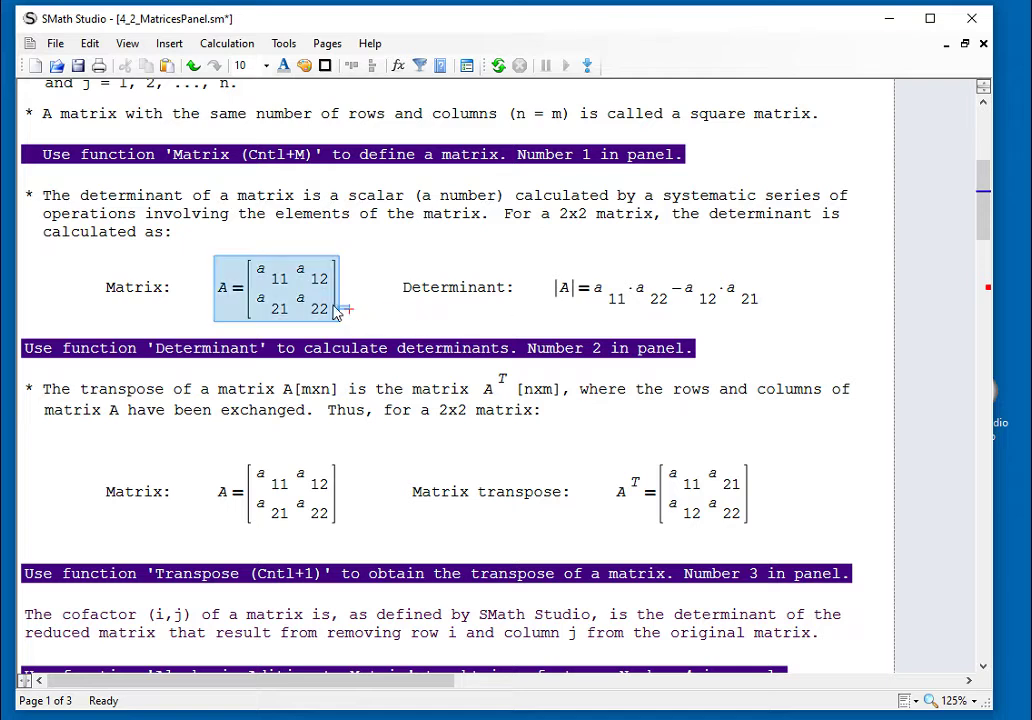
pyautogui.click(379, 259)
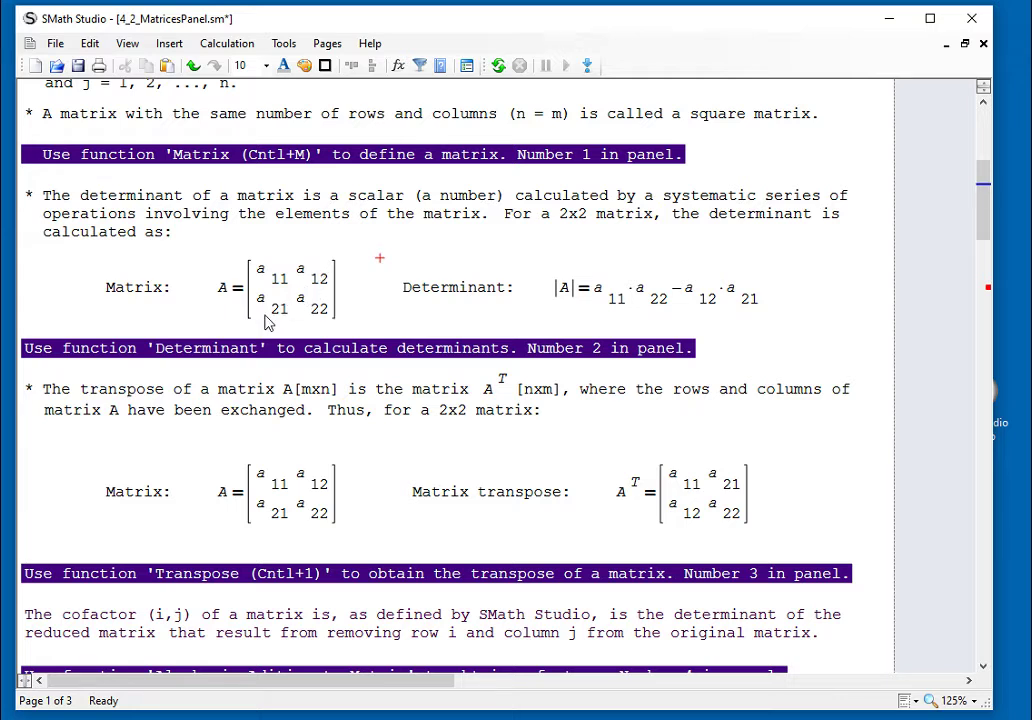
pyautogui.moveTo(780, 302); pyautogui.dragTo(661, 320)
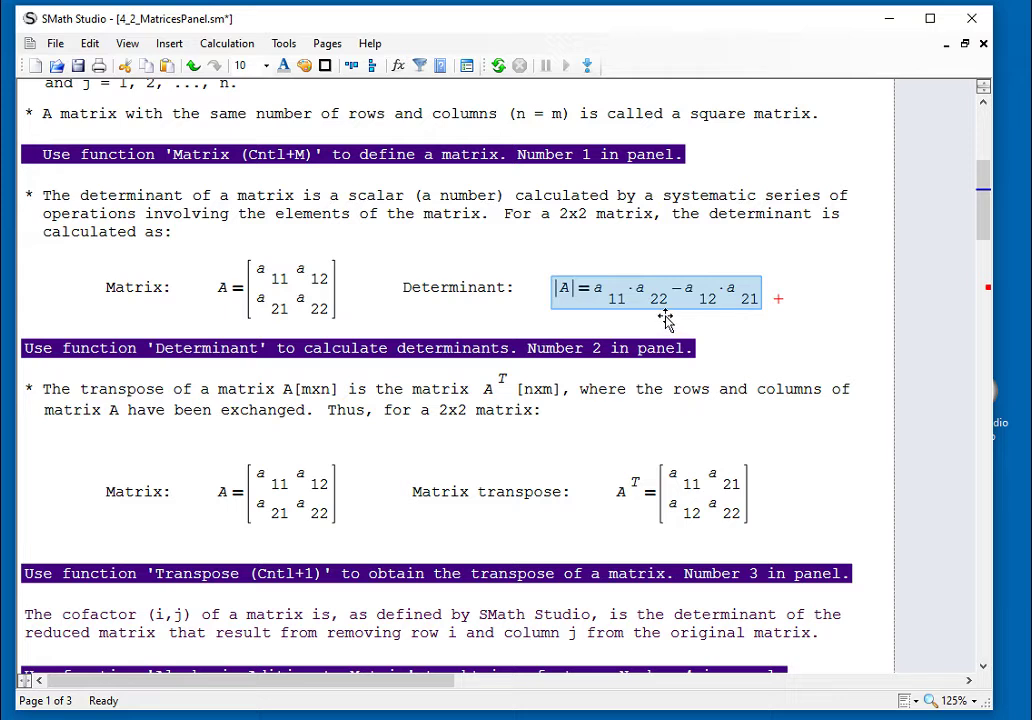
# Switch to the Page4 worksheet, show the side palettes and evaluate the determinant of A below the matrix definition.
pyautogui.click(810, 331)
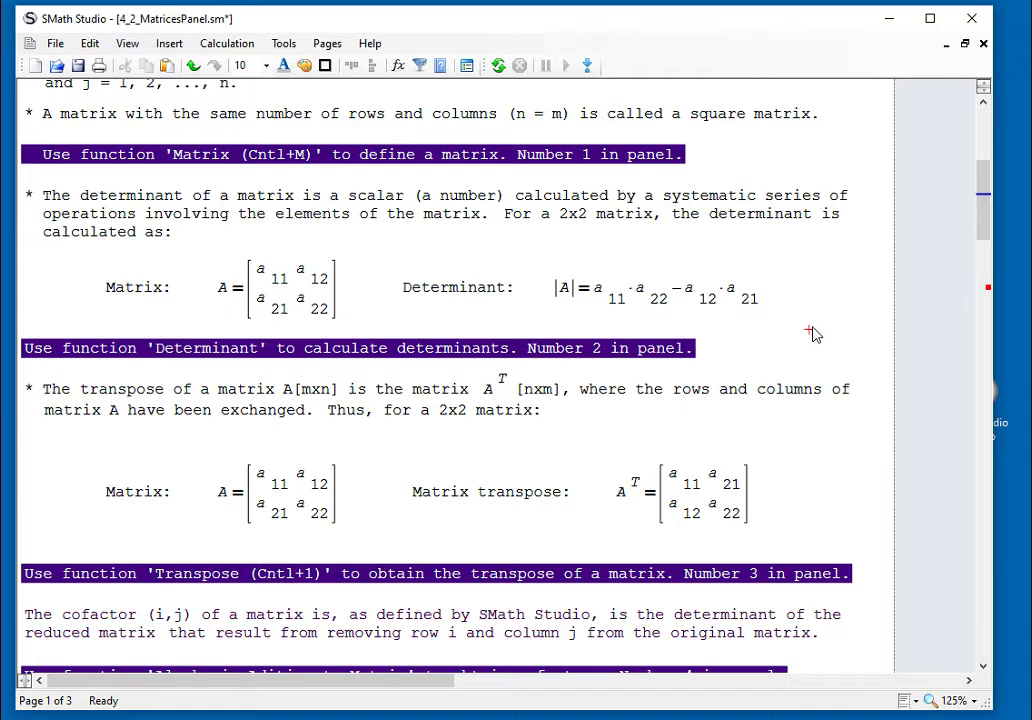
pyautogui.click(329, 44)
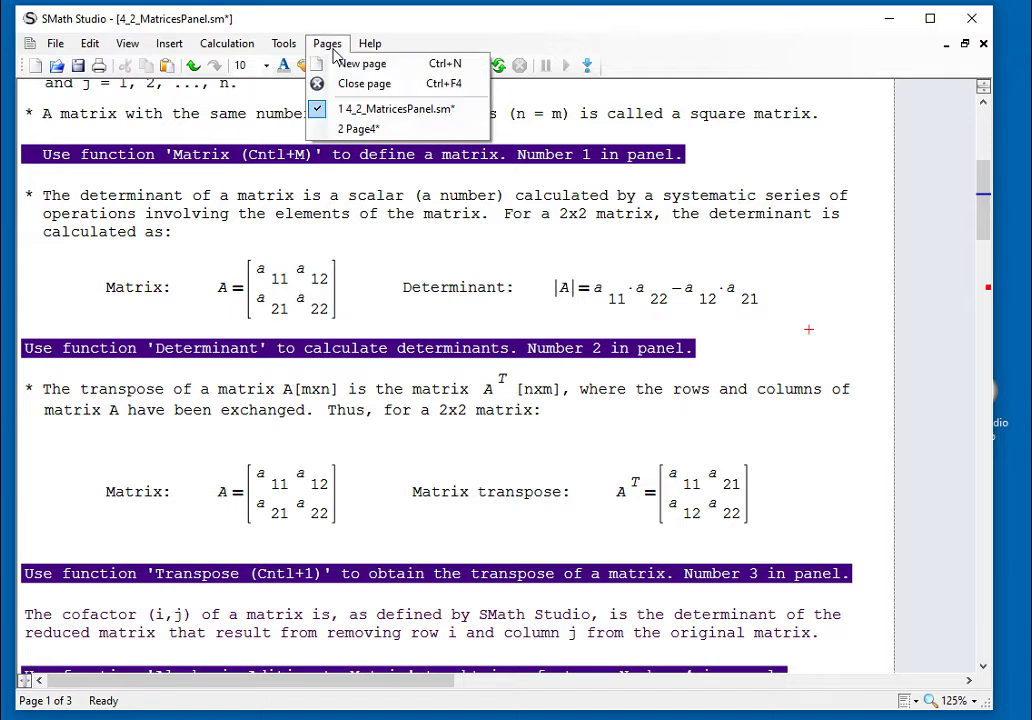
pyautogui.click(345, 130)
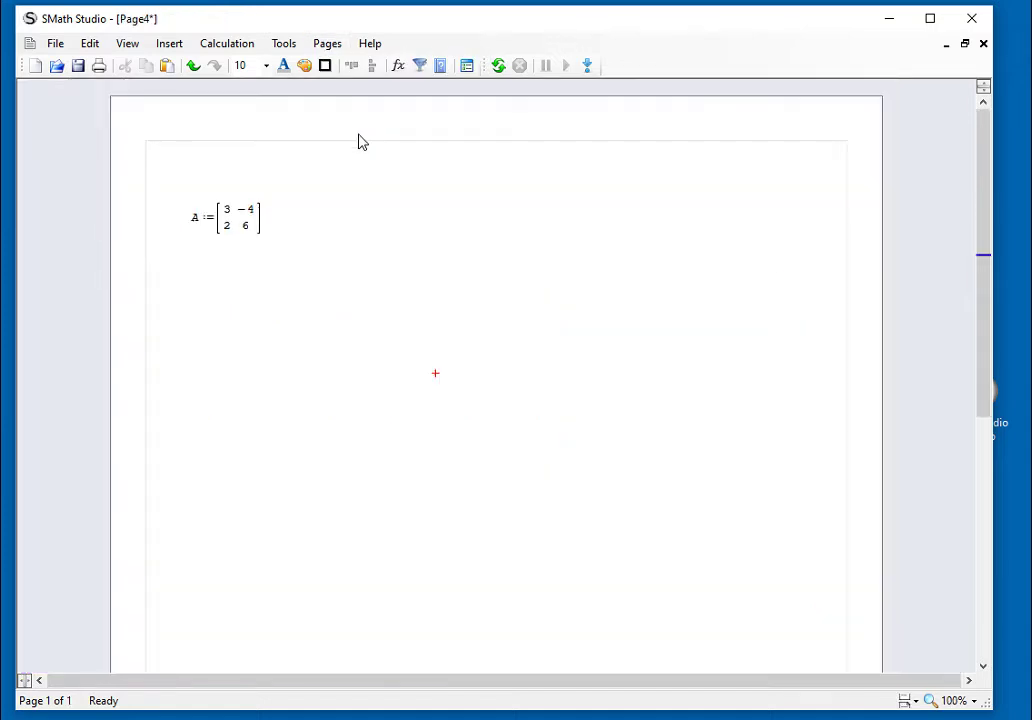
pyautogui.click(192, 262)
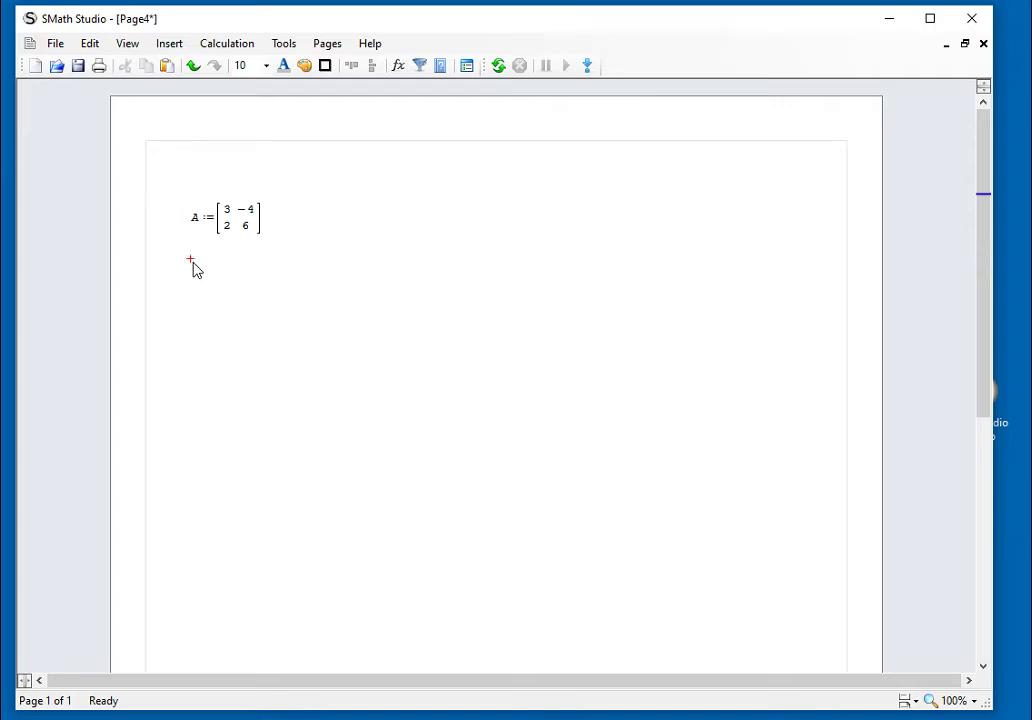
pyautogui.click(467, 65)
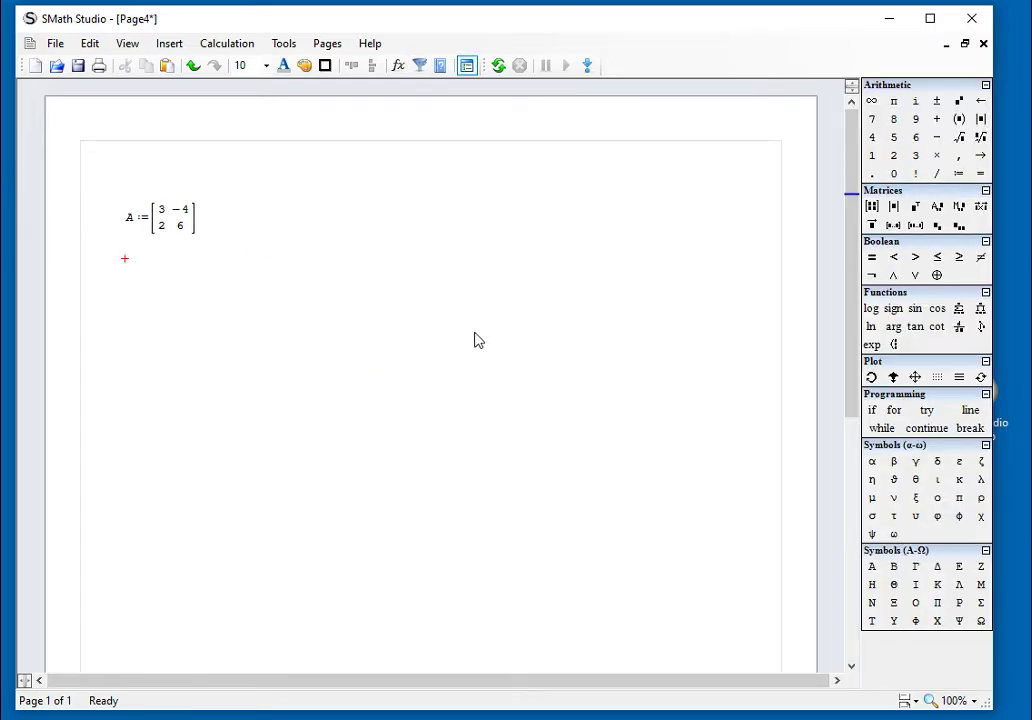
pyautogui.click(896, 206)
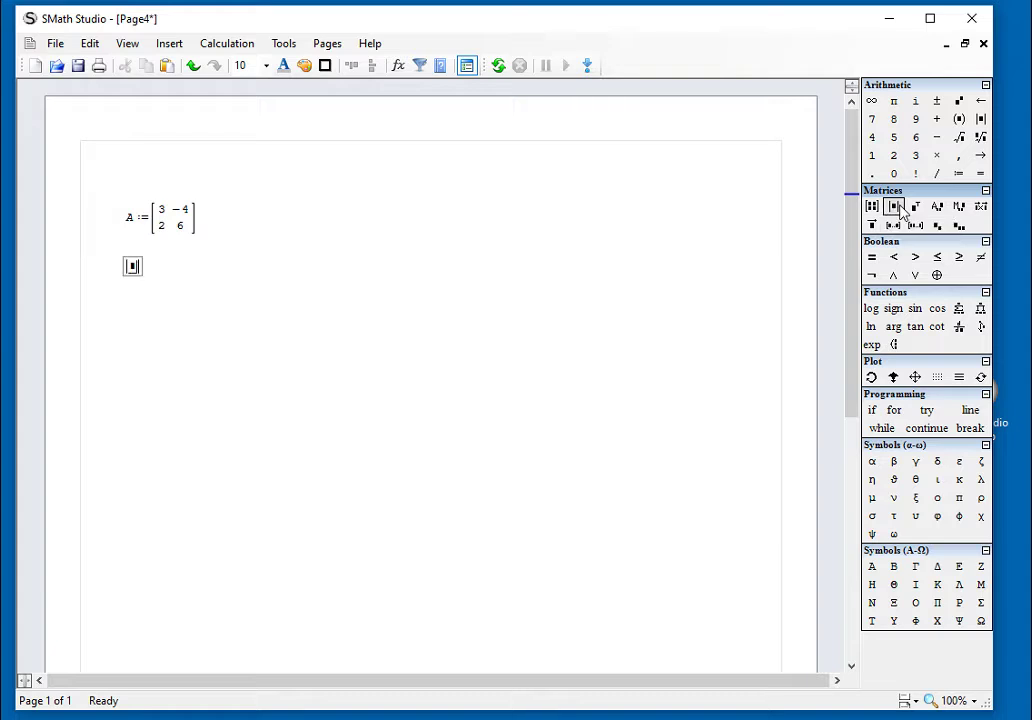
pyautogui.write('A| = 26')
pyautogui.click(606, 291)
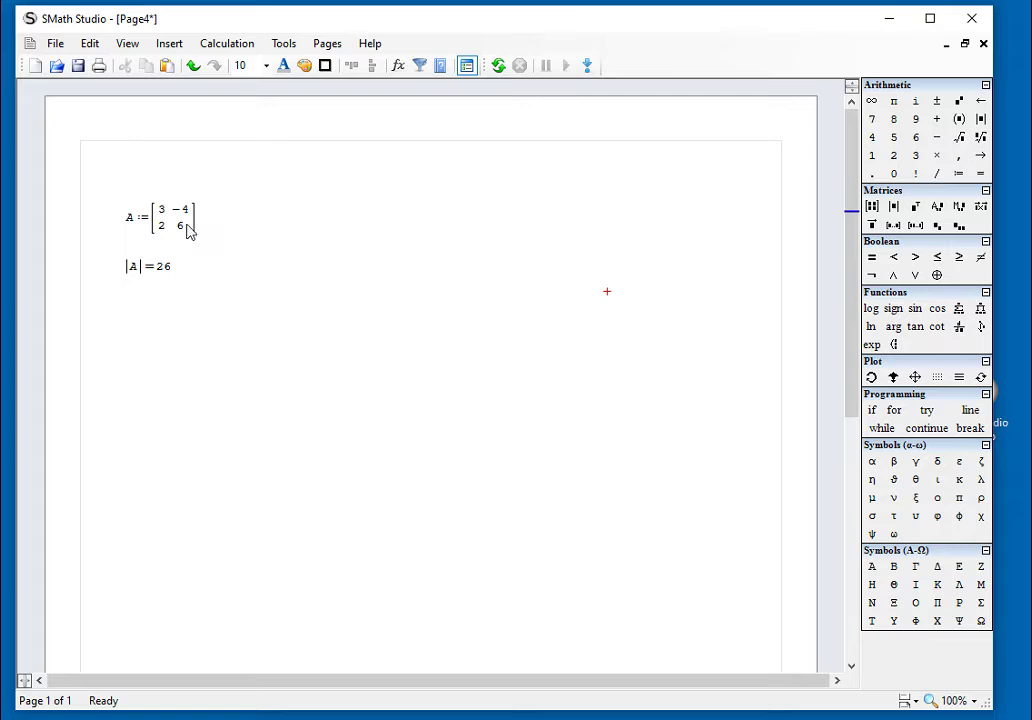
# Evaluate the expression 3·6-(-4)·2 beside the definition of matrix A to check the determinant by hand.
pyautogui.click(280, 222)
pyautogui.write('3')
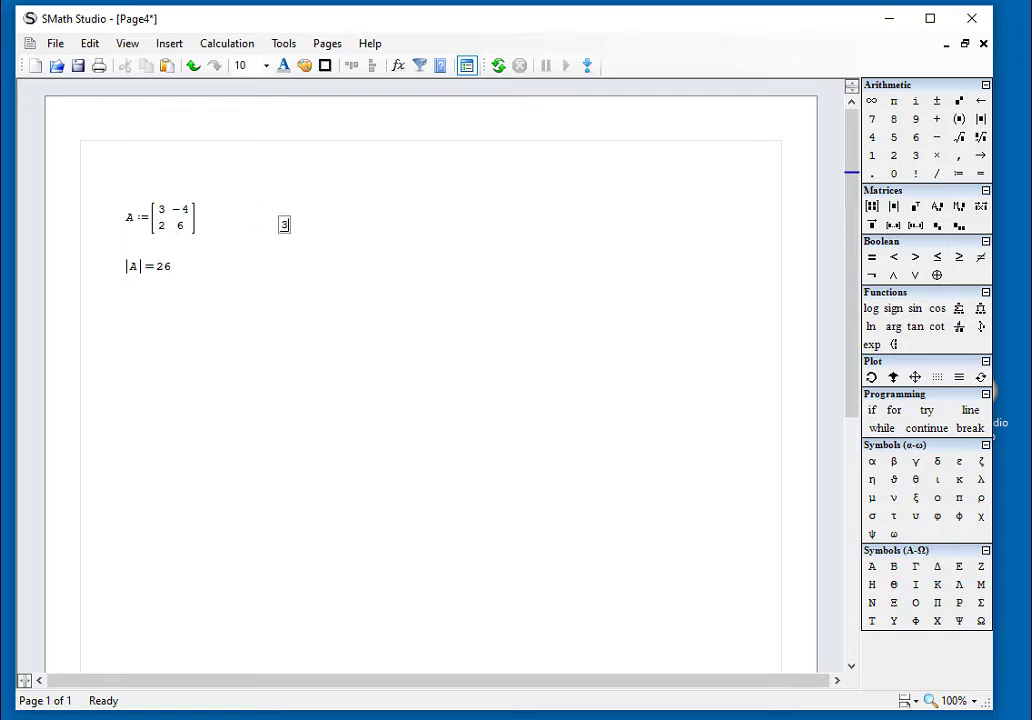
pyautogui.write('*6-(-')
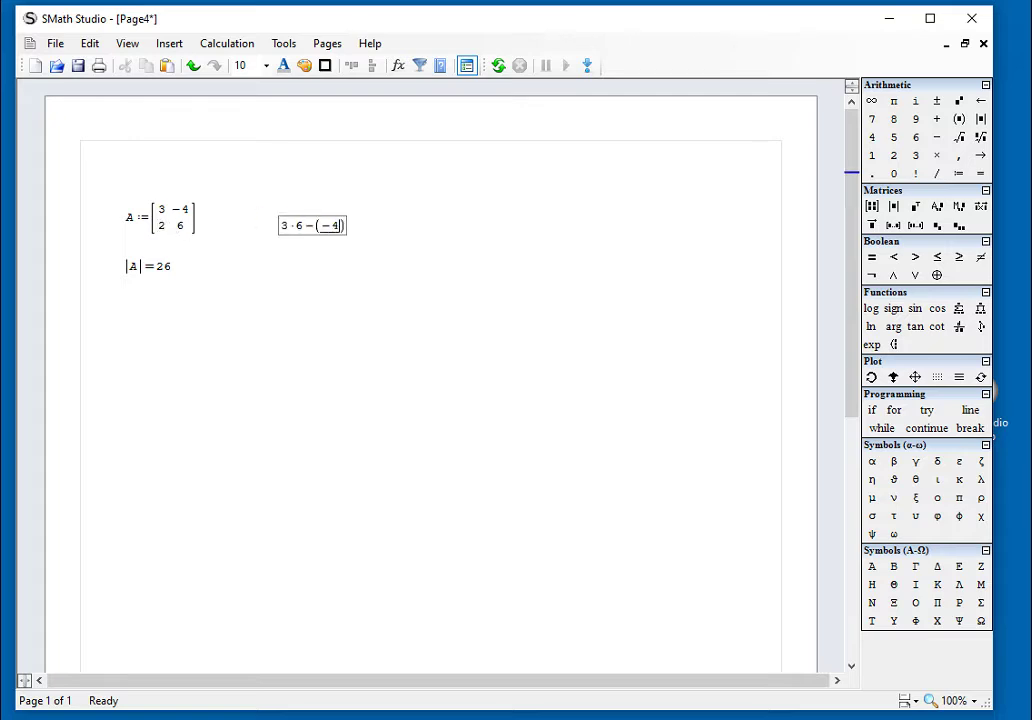
pyautogui.write('4*')
pyautogui.write('2=26')
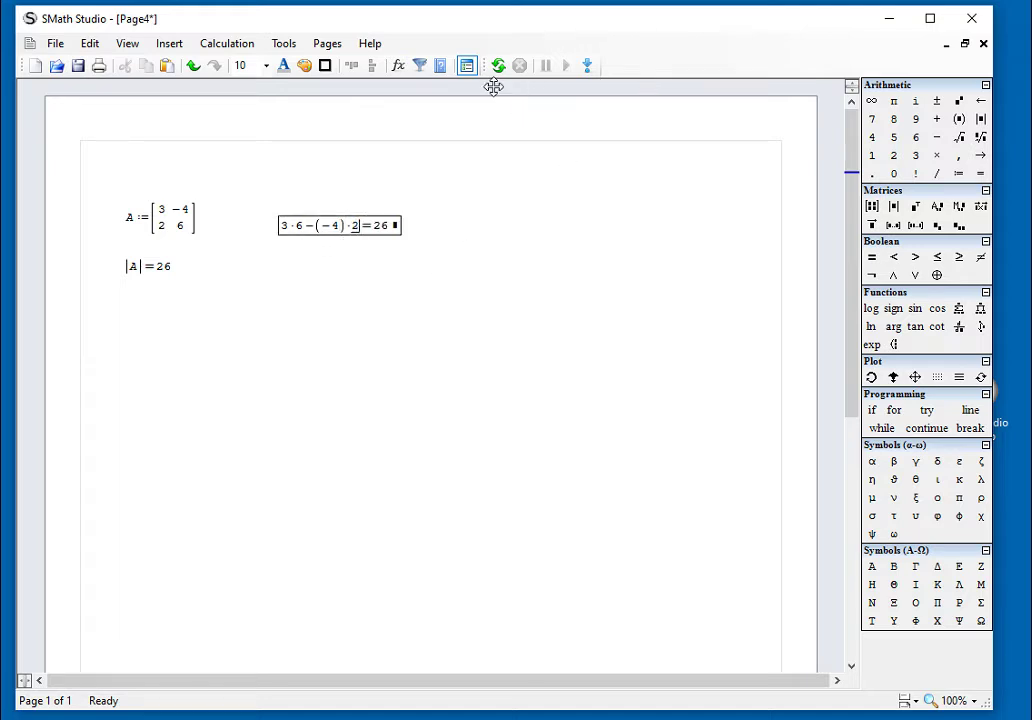
# Hide the side palettes and return to the matrix transpose definition in the 4_2_MatricesPanel.sm worksheet.
pyautogui.click(467, 65)
pyautogui.click(318, 46)
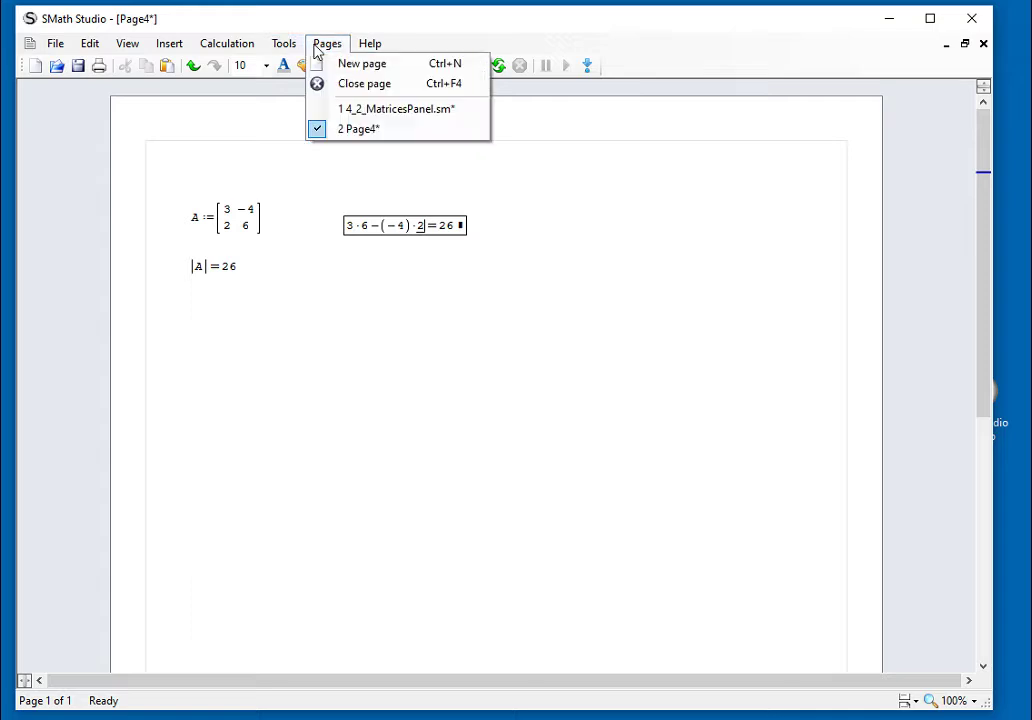
pyautogui.click(340, 108)
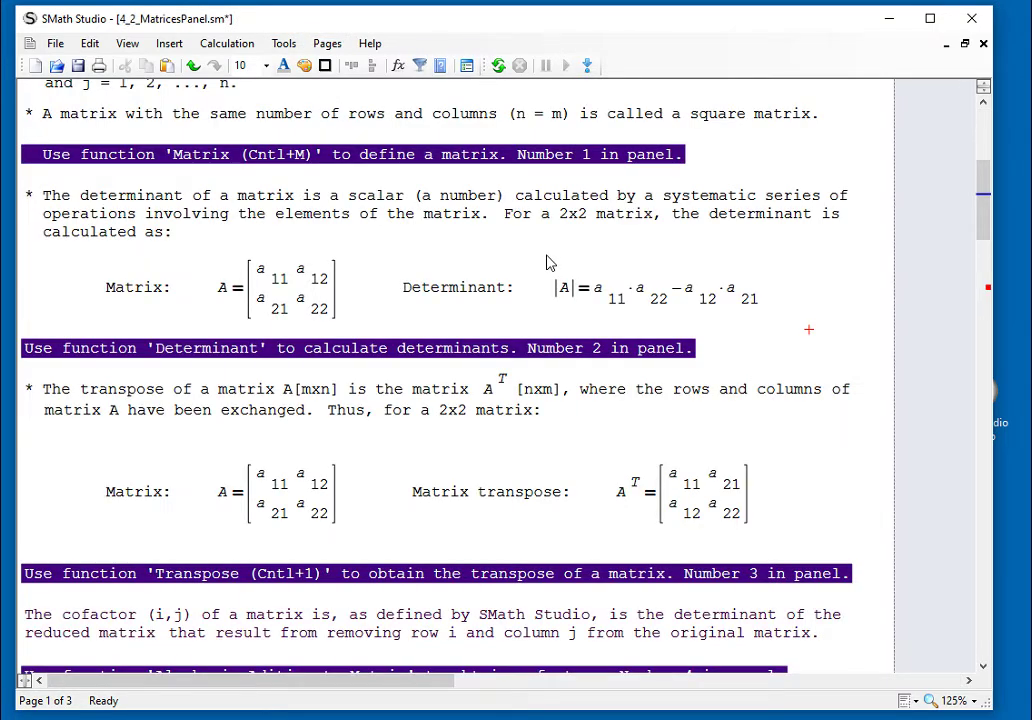
pyautogui.scroll(-5, 550, 270)
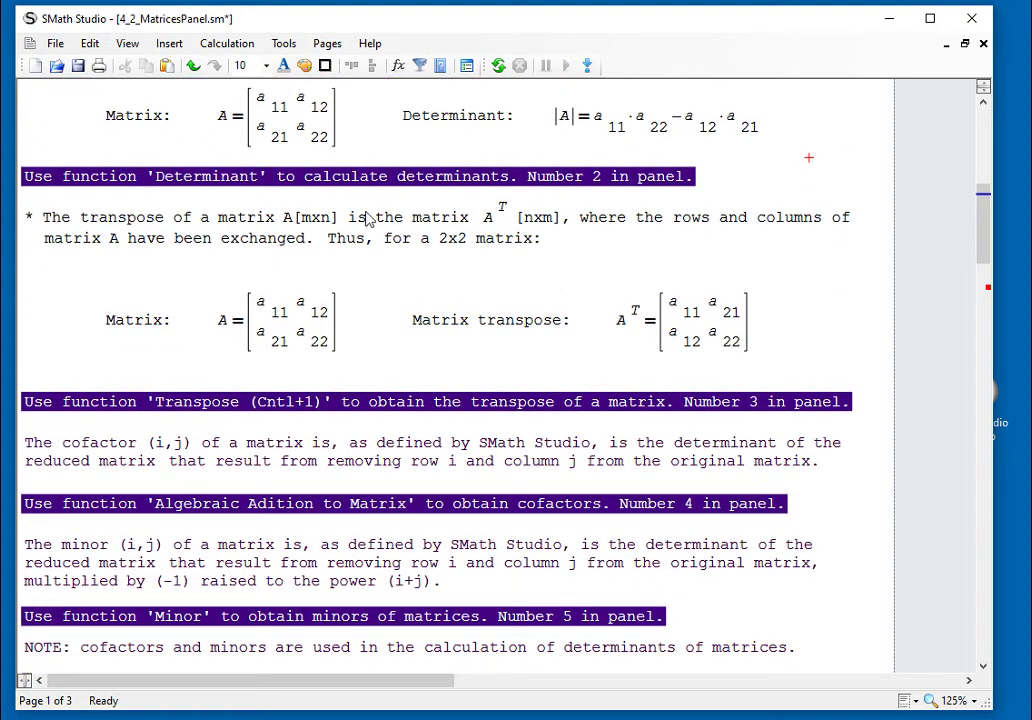
pyautogui.scroll(-1, 272, 221)
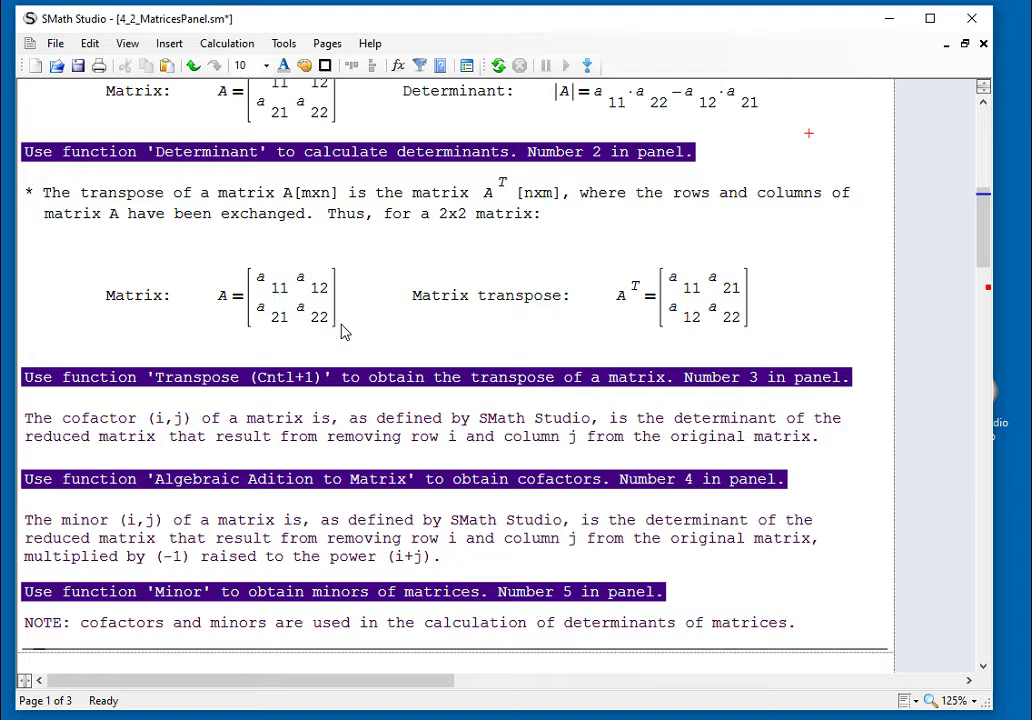
# Examine the subscripts of the four elements of matrix A in the transpose definition.
pyautogui.moveTo(340, 327); pyautogui.dragTo(334, 325)
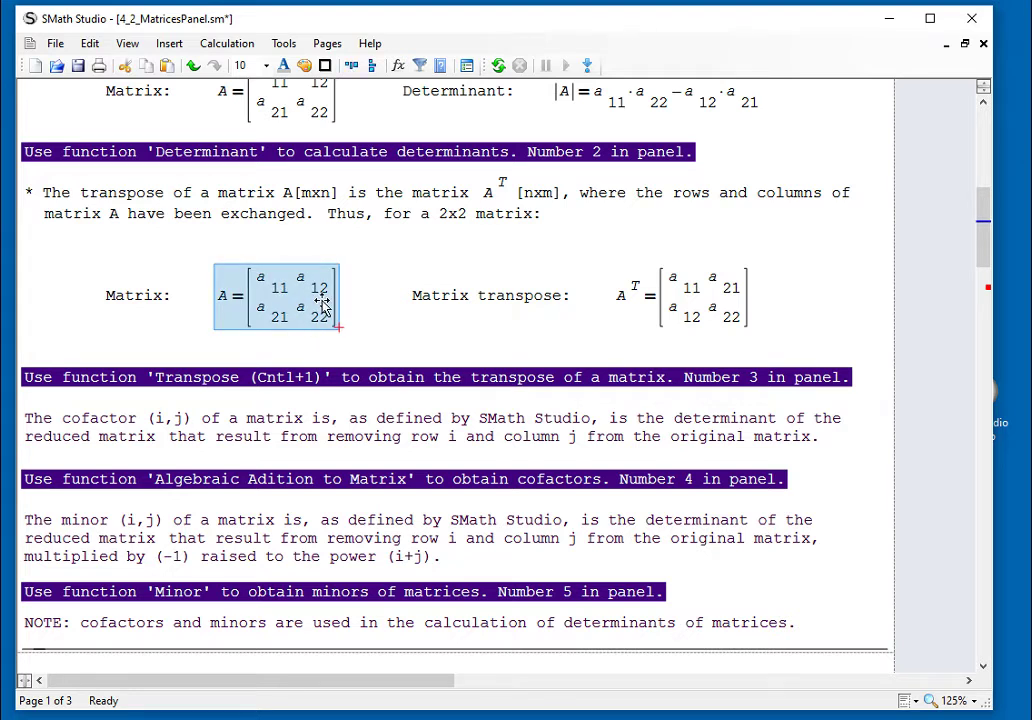
pyautogui.click(380, 317)
pyautogui.click(280, 292)
pyautogui.doubleClick(285, 290)
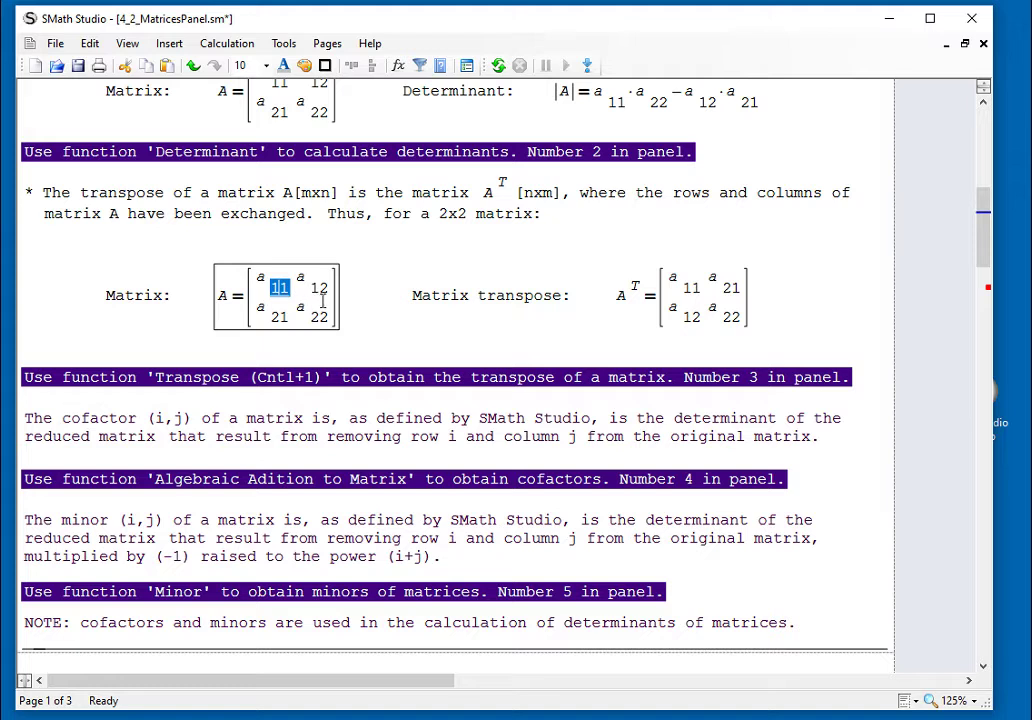
pyautogui.doubleClick(320, 291)
pyautogui.doubleClick(281, 316)
pyautogui.doubleClick(320, 317)
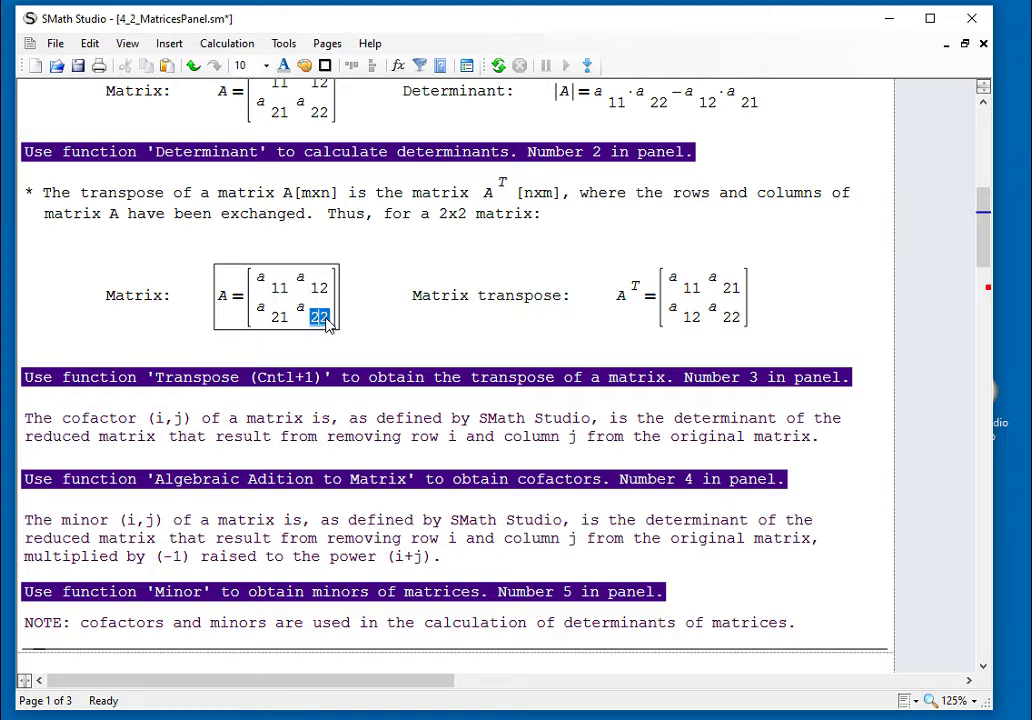
pyautogui.click(420, 318)
pyautogui.click(279, 297)
pyautogui.moveTo(274, 287); pyautogui.dragTo(298, 292)
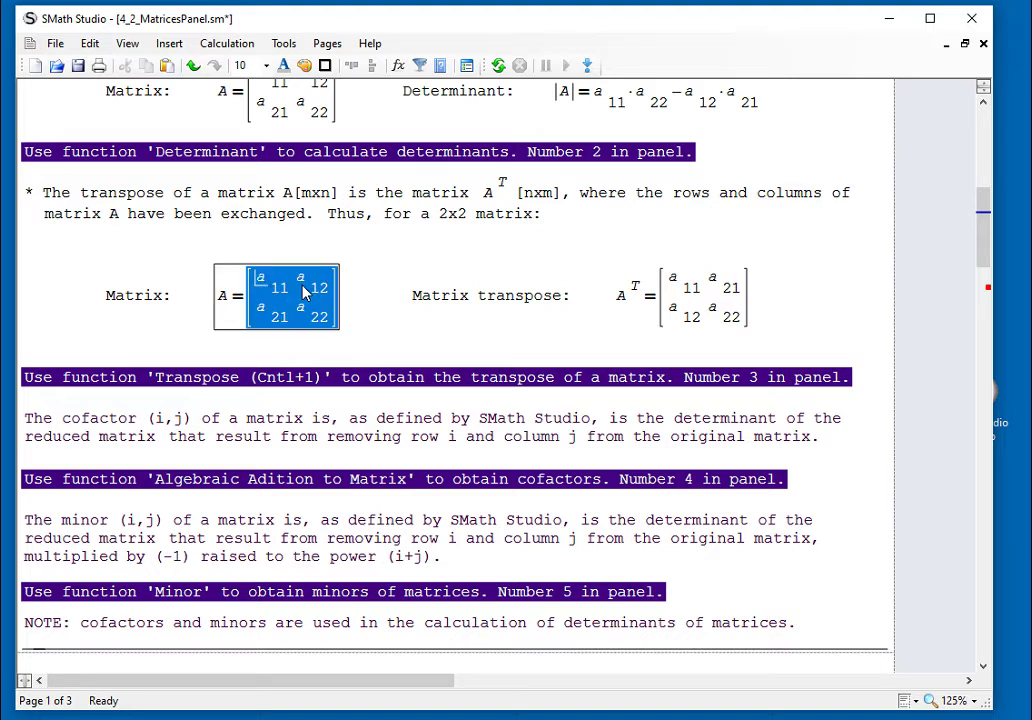
pyautogui.click(310, 289)
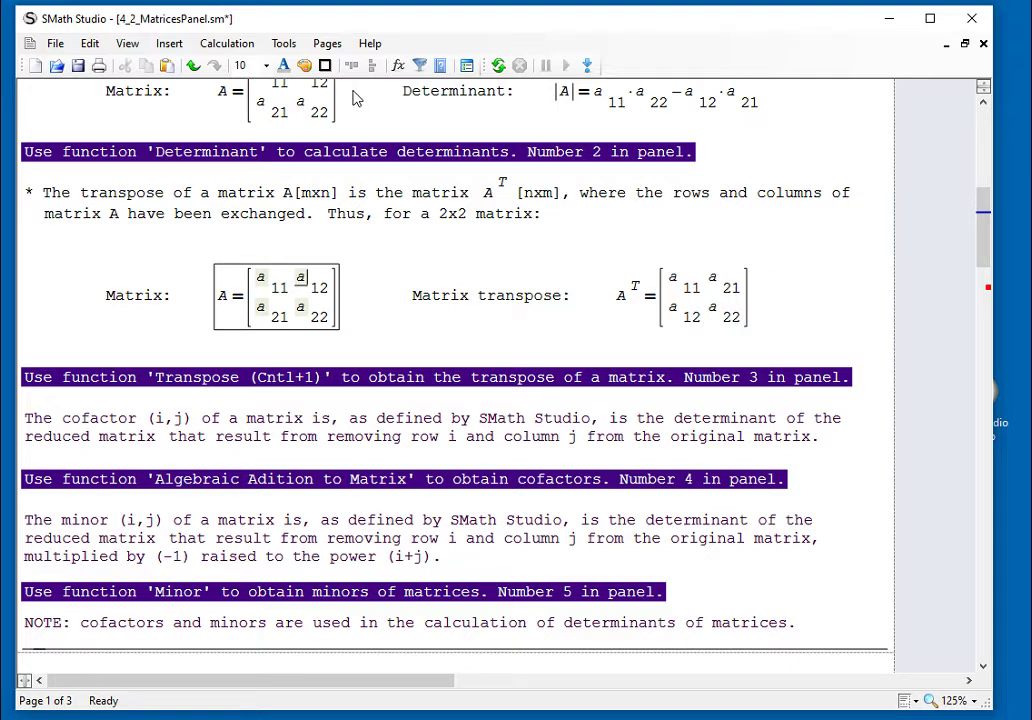
# Switch to the Page4 worksheet, show the side palettes and evaluate the transpose of A below the determinant.
pyautogui.click(328, 44)
pyautogui.click(391, 131)
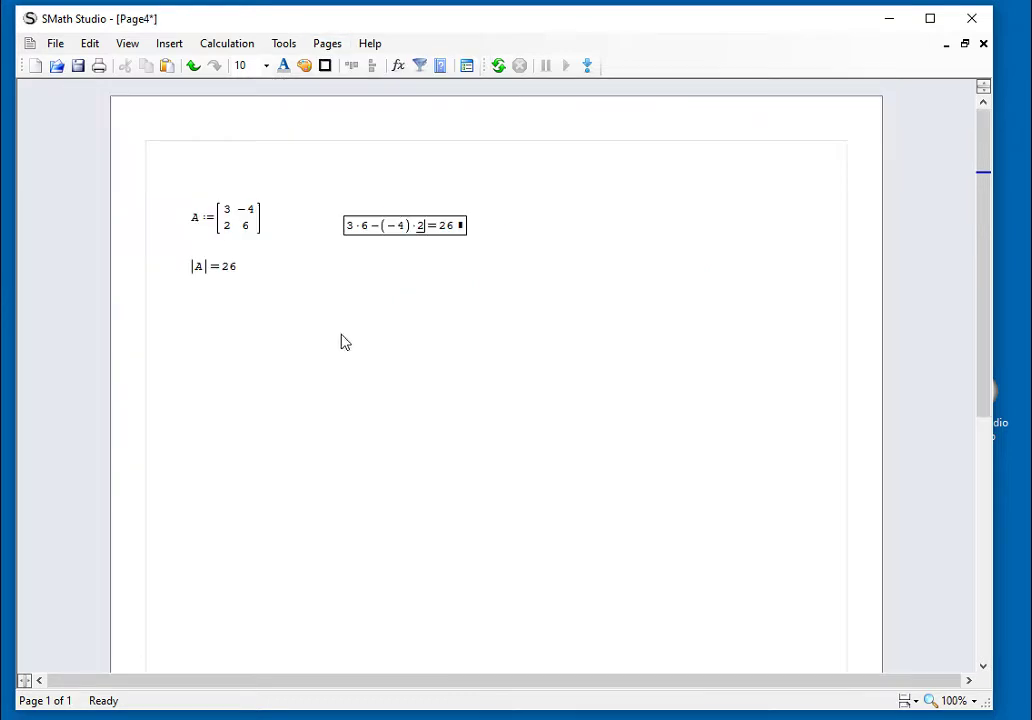
pyautogui.click(191, 302)
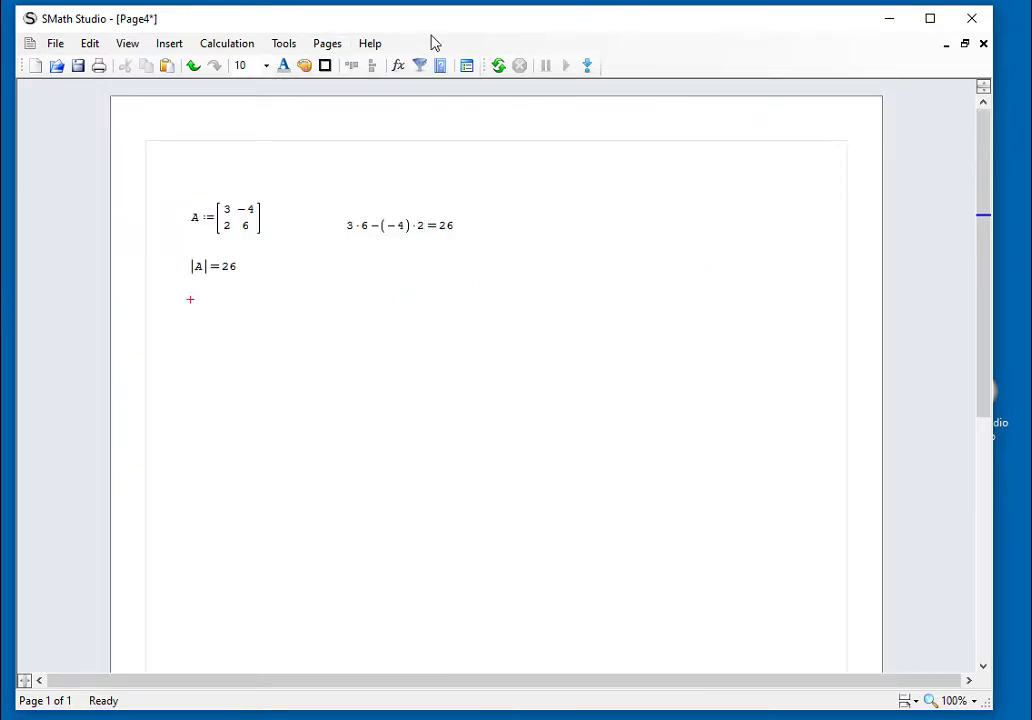
pyautogui.click(467, 65)
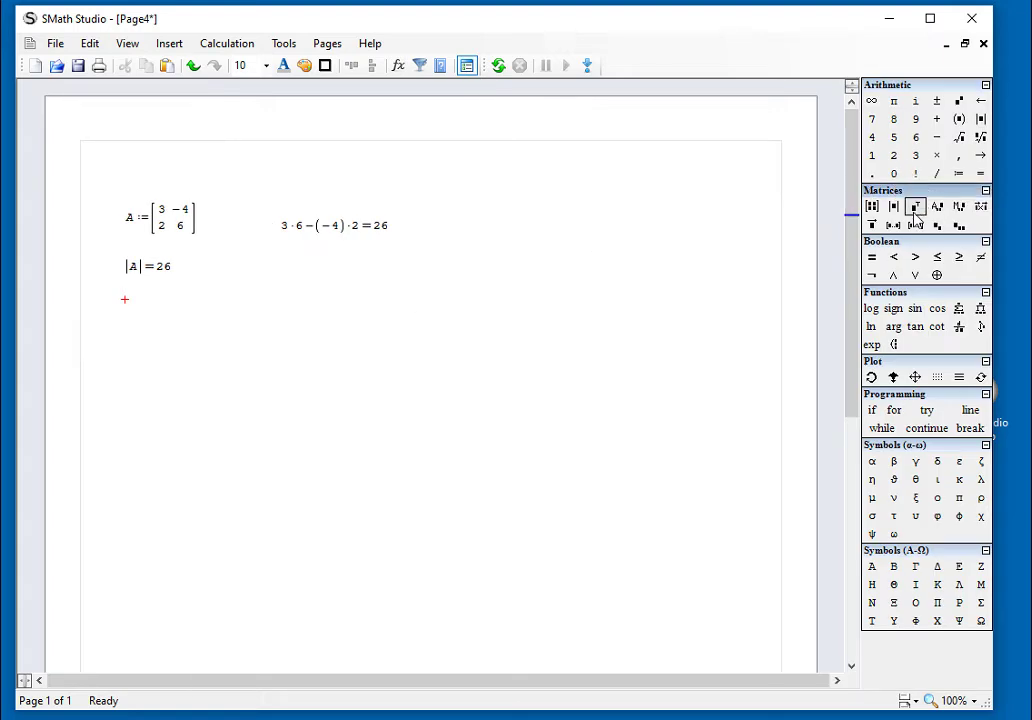
pyautogui.click(916, 205)
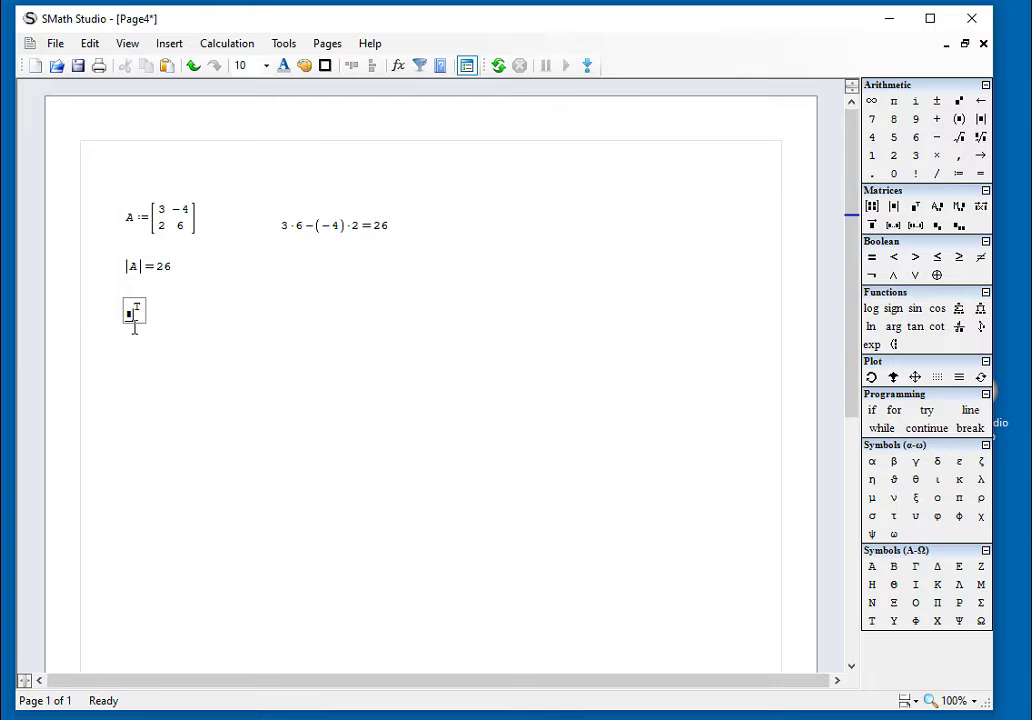
pyautogui.write('Aᵀ = [3 2; -4 6')
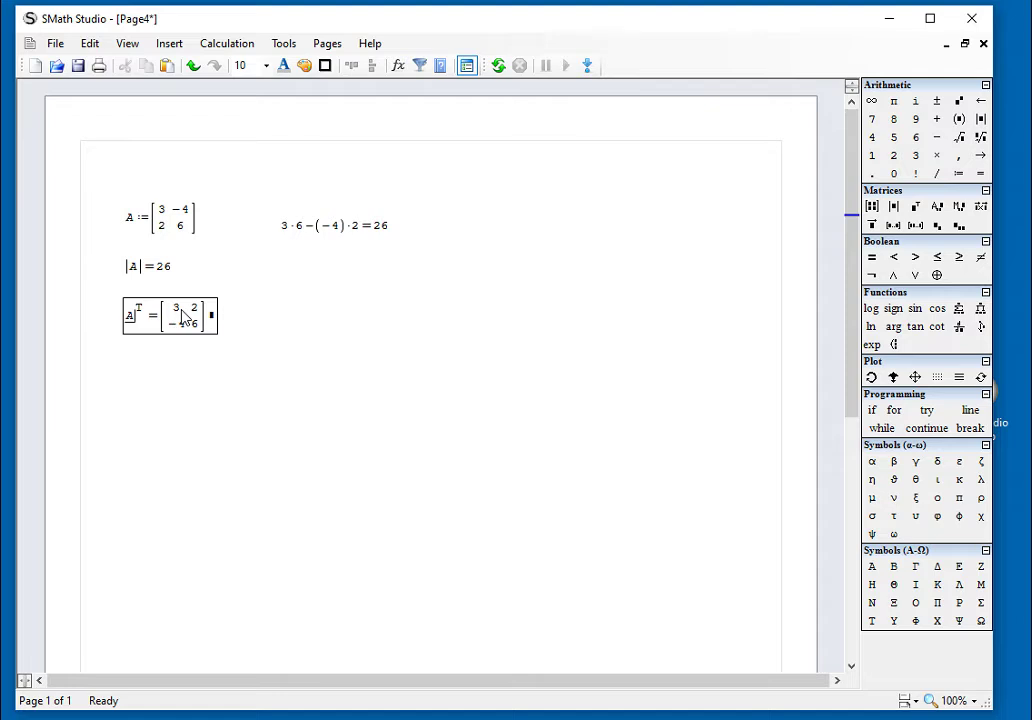
pyautogui.click(257, 342)
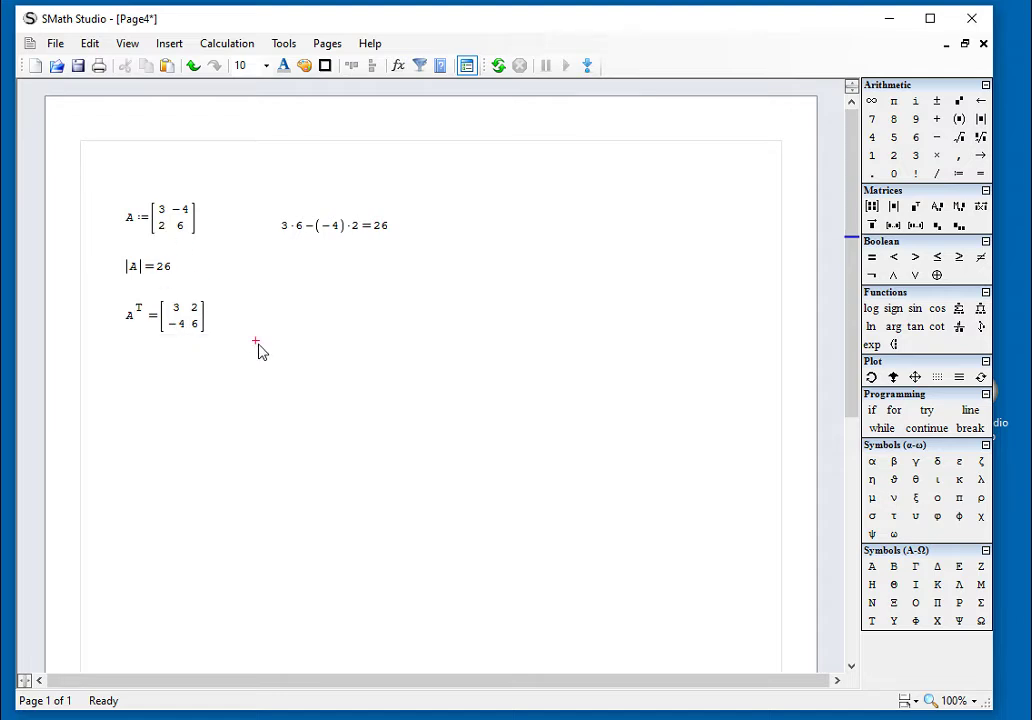
# Return to the 4_2_MatricesPanel.sm worksheet and read the cofactor definition below the transpose section.
pyautogui.click(318, 46)
pyautogui.click(350, 108)
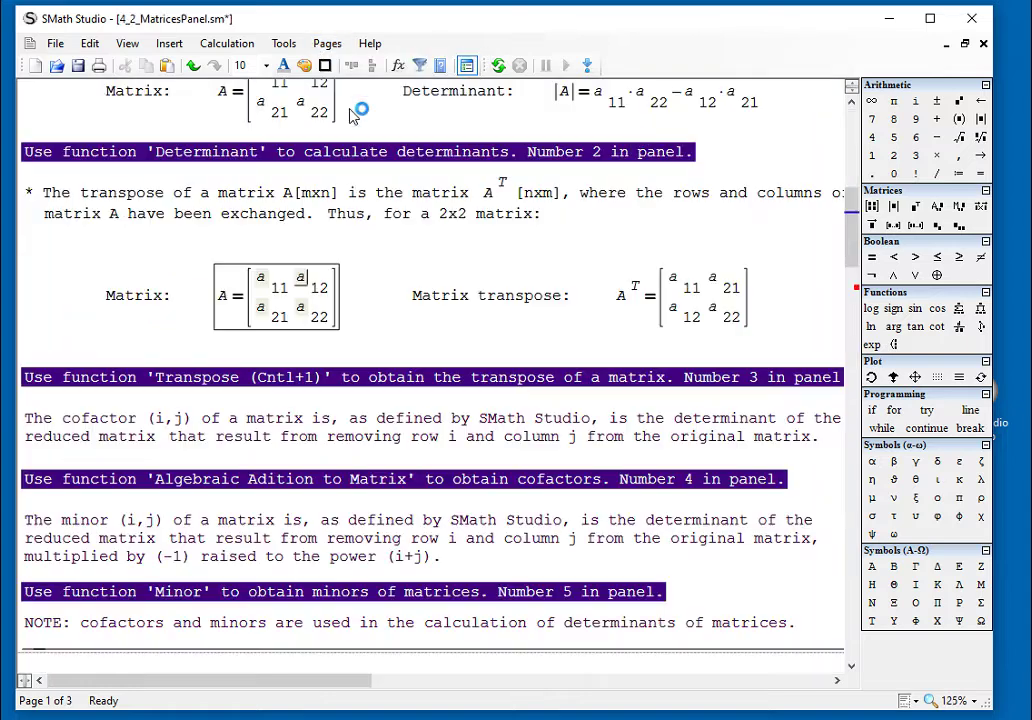
pyautogui.scroll(-2, 800, 434)
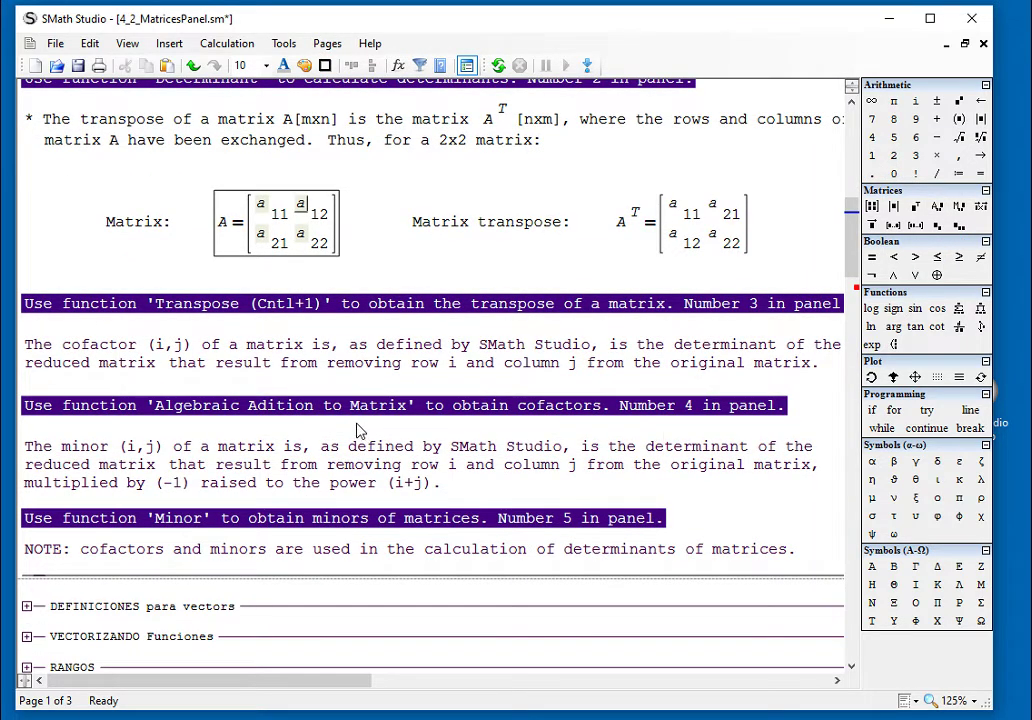
pyautogui.scroll(-1, 566, 413)
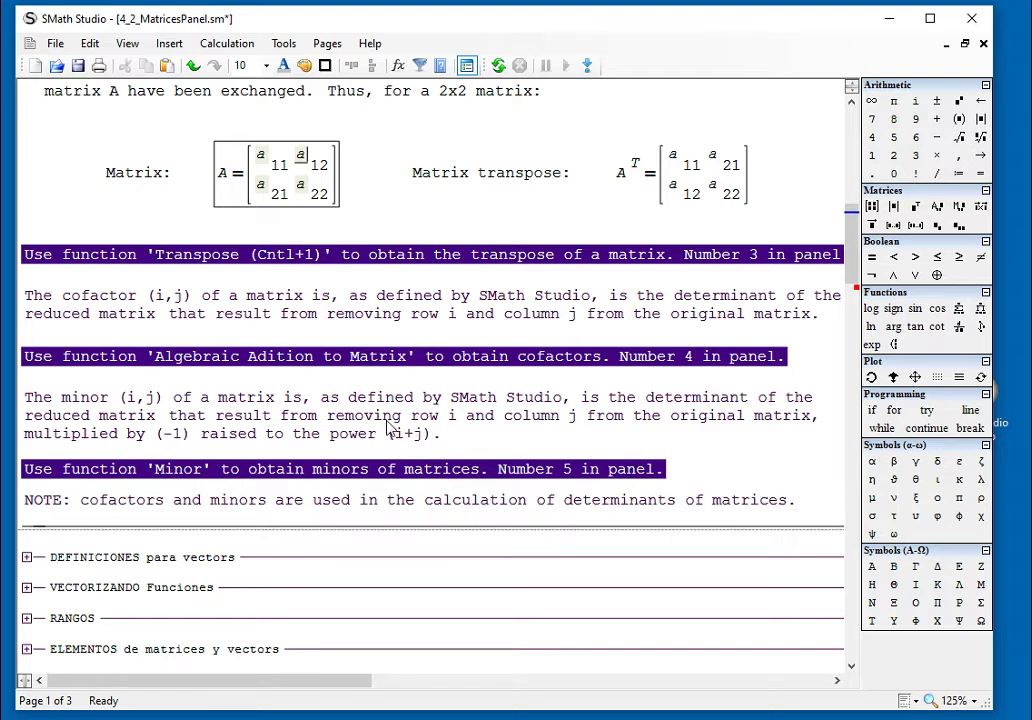
# Examine the minor (i,j) definition, comparing its row and column removal and (-1) factor with the cofactor definition.
pyautogui.moveTo(62, 402); pyautogui.dragTo(150, 402)
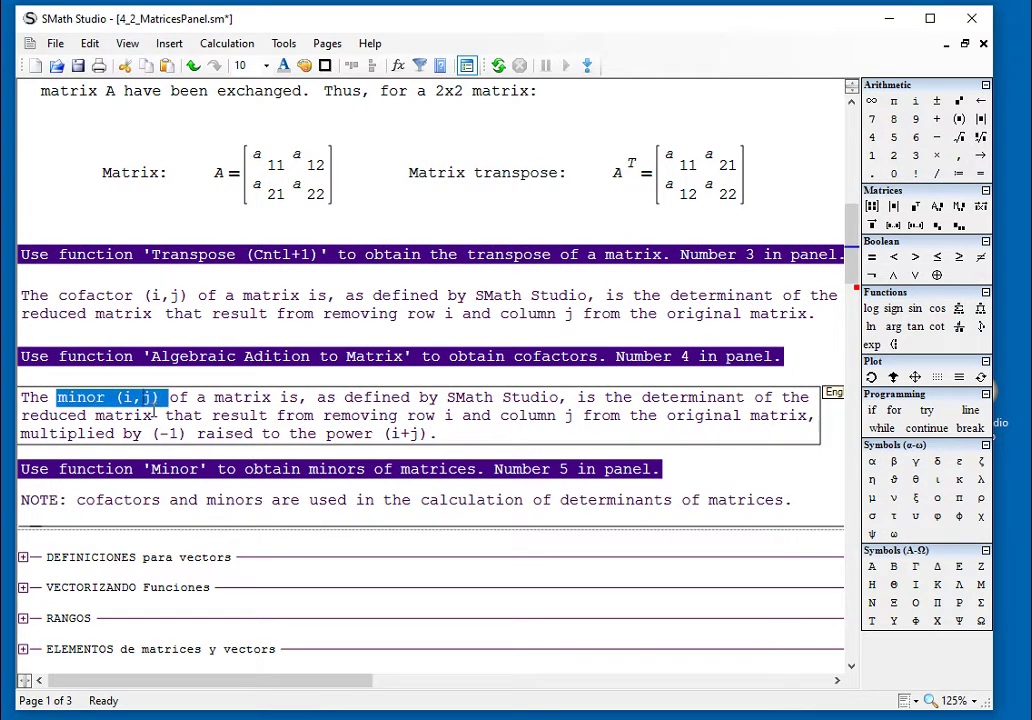
pyautogui.click(530, 426)
pyautogui.scroll(-1, 515, 455)
pyautogui.moveTo(322, 684); pyautogui.dragTo(92, 684)
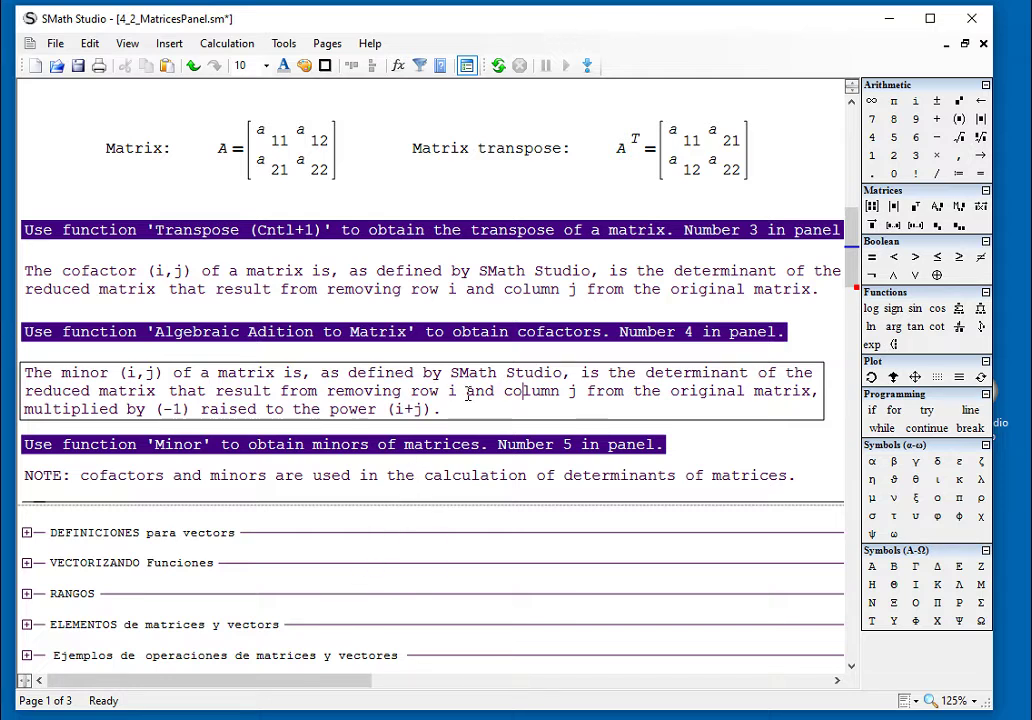
pyautogui.click(448, 272)
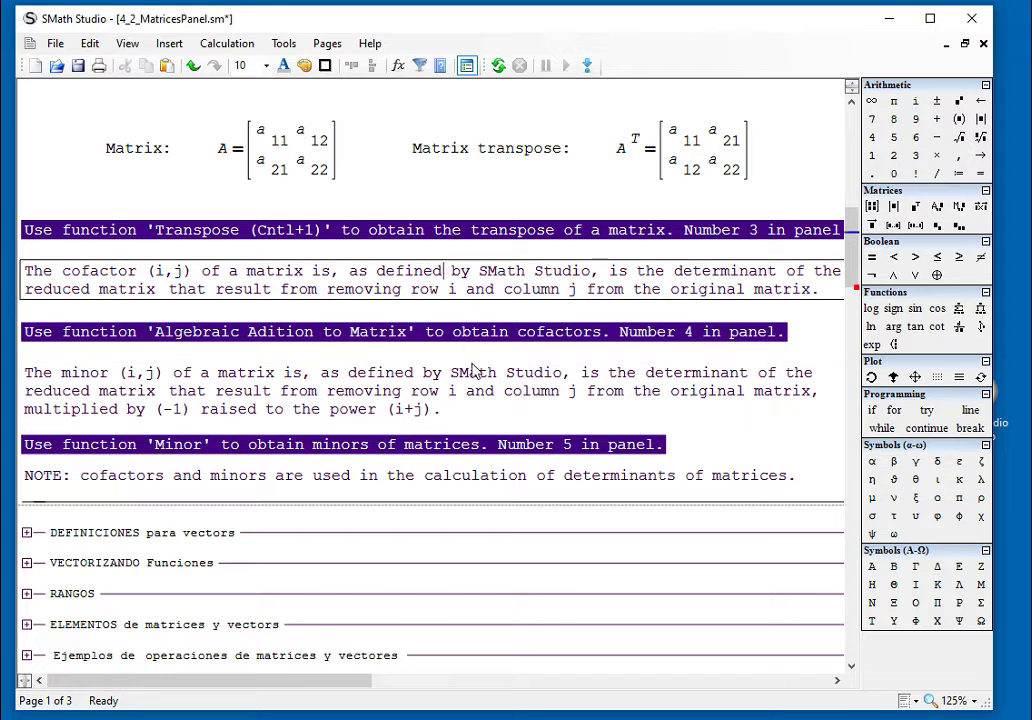
pyautogui.doubleClick(428, 418)
pyautogui.click(424, 414)
pyautogui.moveTo(188, 409); pyautogui.dragTo(418, 398)
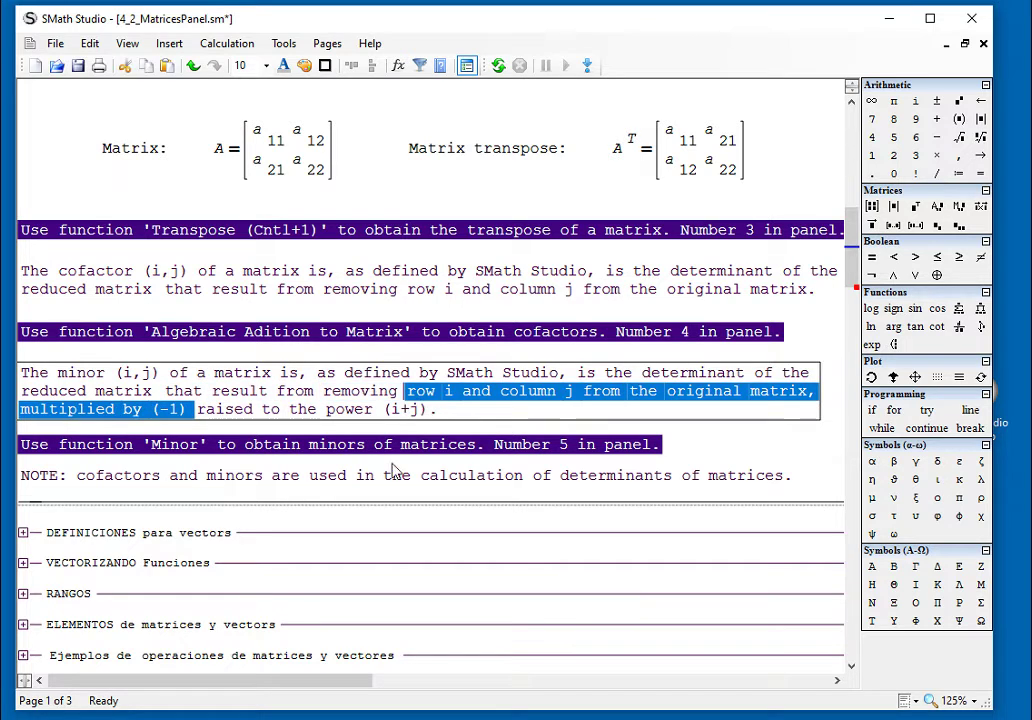
pyautogui.moveTo(92, 681); pyautogui.dragTo(74, 682)
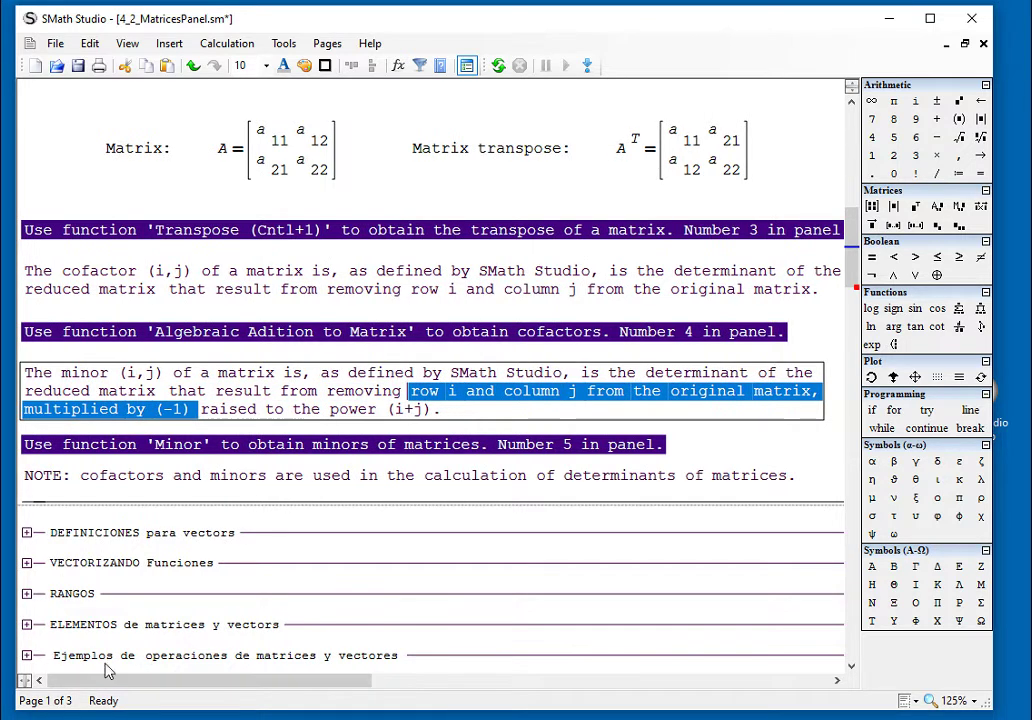
pyautogui.click(736, 444)
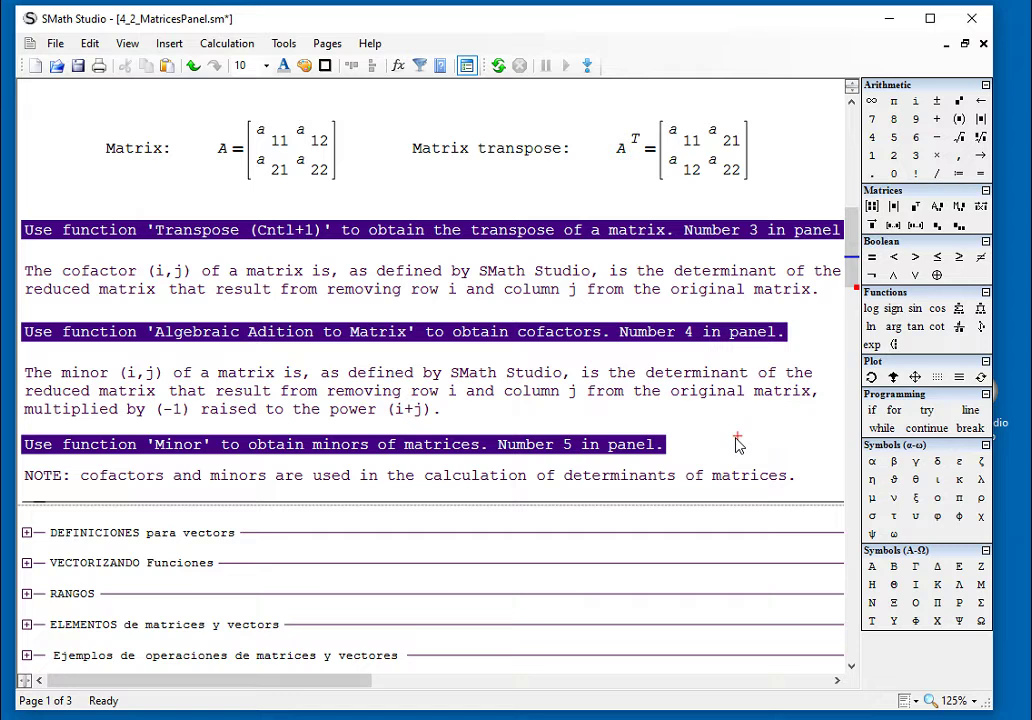
pyautogui.scroll(-1, 737, 445)
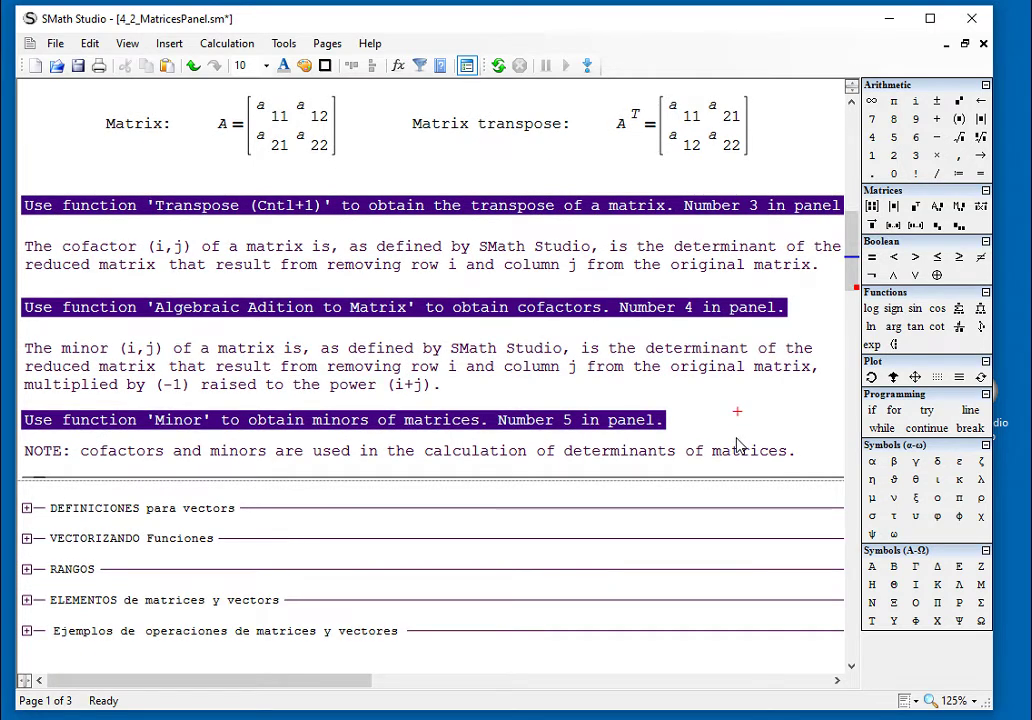
# Switch to the Page4 worksheet and move the matrix A definition below the evaluated transpose.
pyautogui.scroll(2, 737, 433)
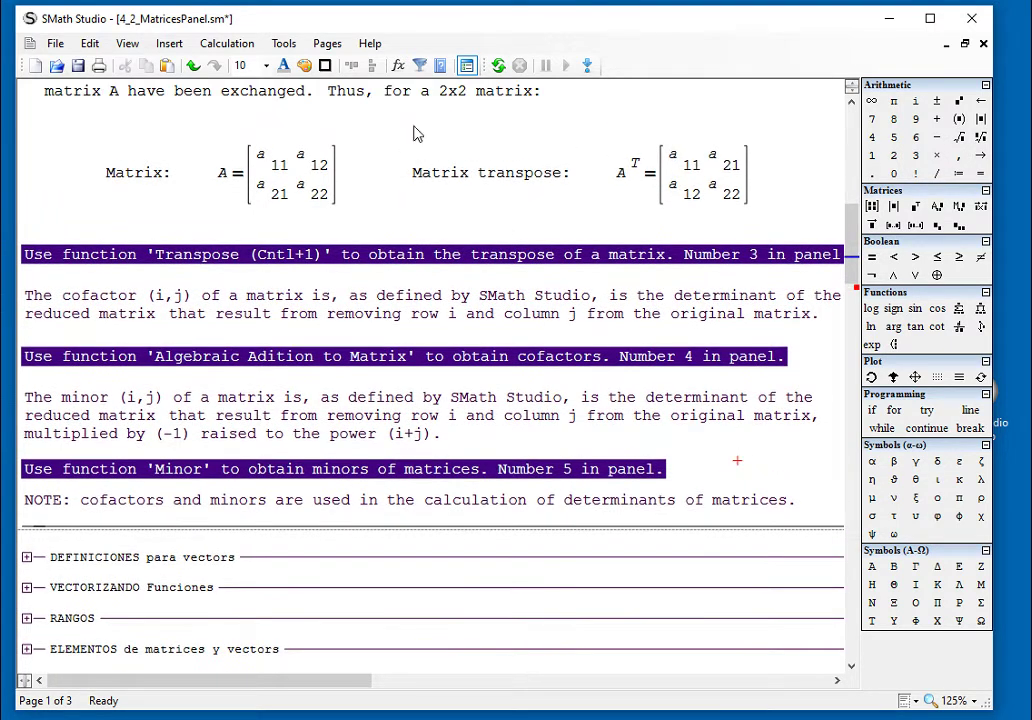
pyautogui.click(327, 44)
pyautogui.click(357, 129)
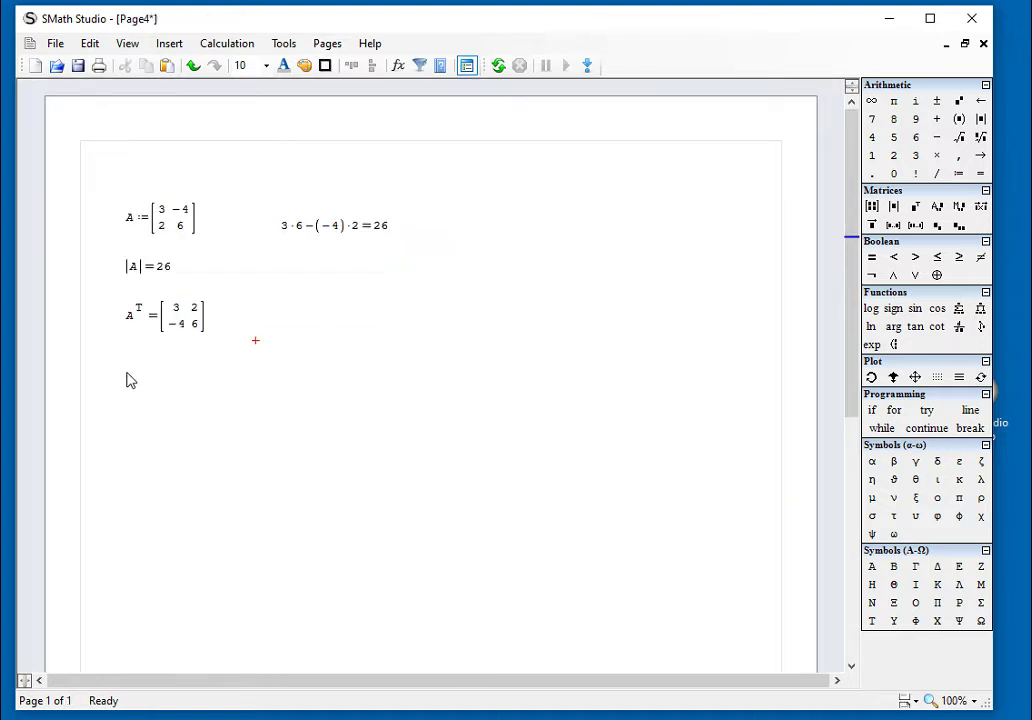
pyautogui.moveTo(214, 242); pyautogui.dragTo(196, 403)
pyautogui.click(306, 416)
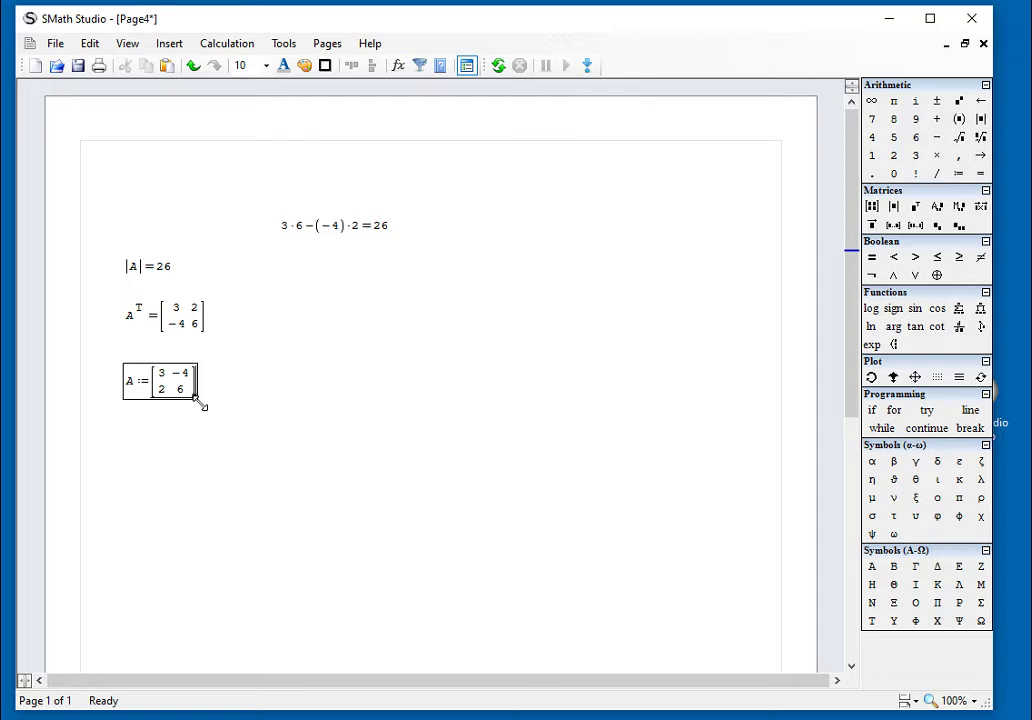
# Enlarge matrix A to 4×4 and complete its first row with 6 and -7.
pyautogui.moveTo(196, 403); pyautogui.dragTo(240, 439)
pyautogui.click(316, 442)
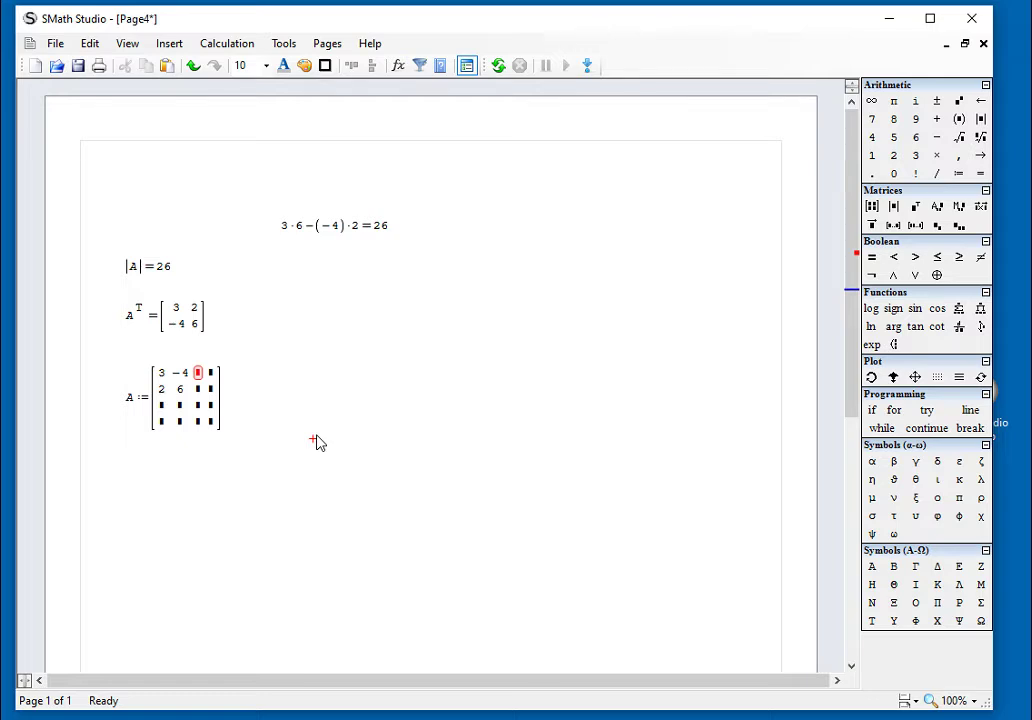
pyautogui.write('6')
pyautogui.press('BackSpace')
pyautogui.click(197, 373)
pyautogui.write('6')
pyautogui.click(219, 374)
pyautogui.write('=')
pyautogui.write('-')
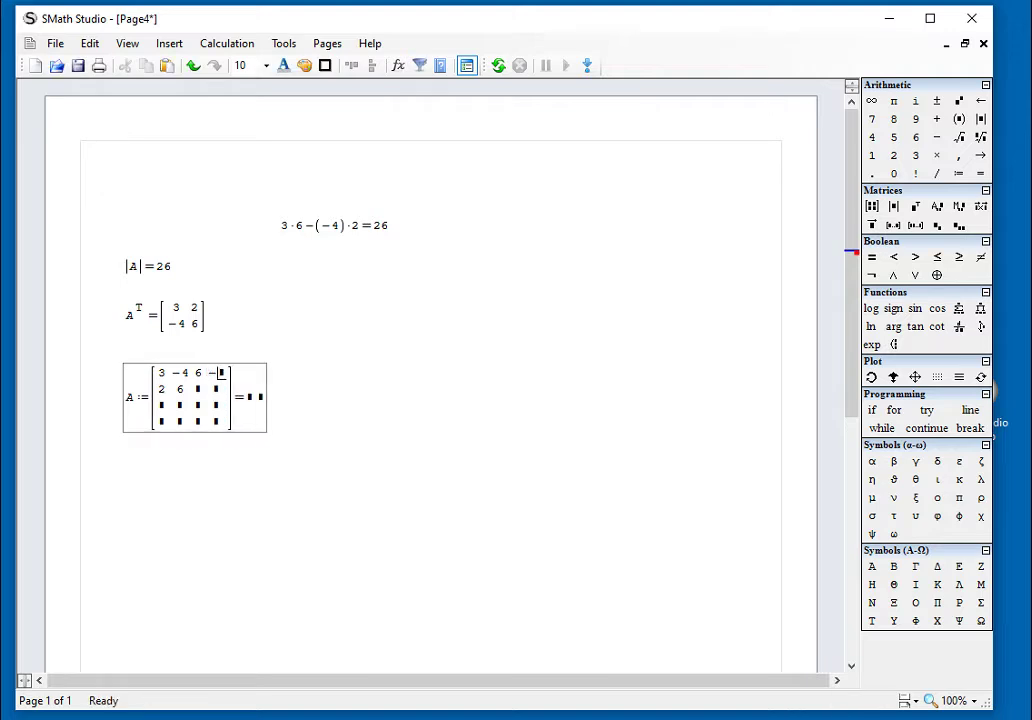
pyautogui.write('7')
# Complete the second row of A with 8 and -5, and fill the third row with -3, 2, 0 and 1.
pyautogui.click(204, 396)
pyautogui.write('8')
pyautogui.click(222, 398)
pyautogui.write('-5')
pyautogui.click(161, 408)
pyautogui.write('-')
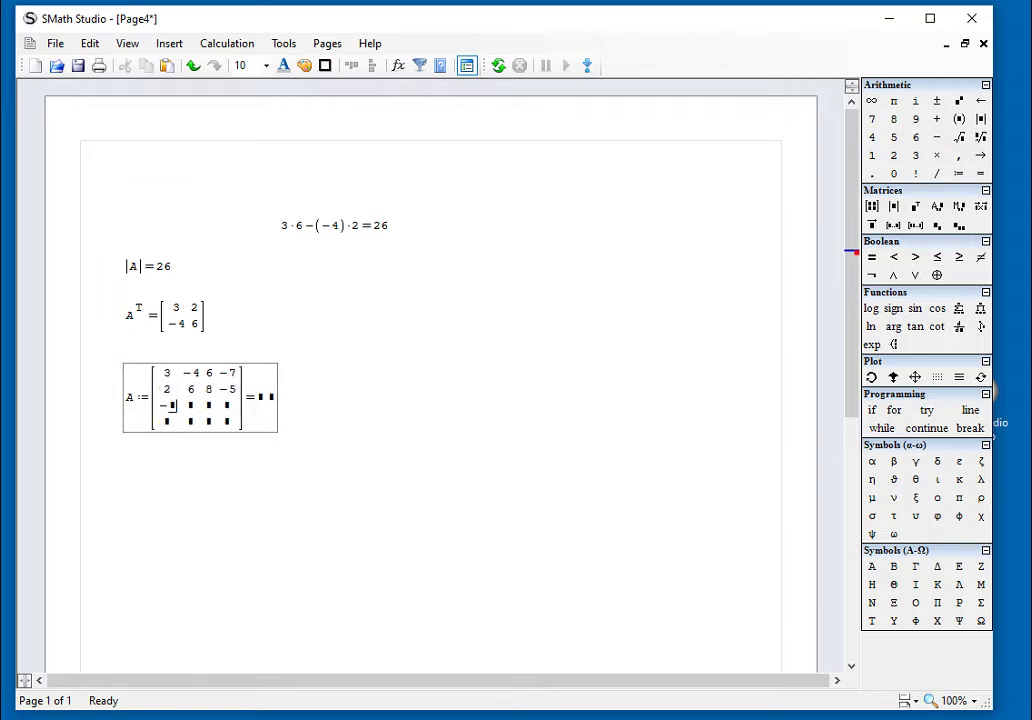
pyautogui.write('3')
pyautogui.click(198, 411)
pyautogui.write('2')
pyautogui.click(216, 411)
pyautogui.click(228, 411)
pyautogui.write('1')
# Fill the fourth row of A with 5, -6, 3 and 2, and remove the stray equals sign after the matrix.
pyautogui.click(173, 432)
pyautogui.write('5')
pyautogui.click(192, 424)
pyautogui.write('-6')
pyautogui.click(212, 423)
pyautogui.write('3')
pyautogui.click(239, 432)
pyautogui.write('2')
pyautogui.click(281, 405)
pyautogui.press('BackSpace')
pyautogui.press('BackSpace')
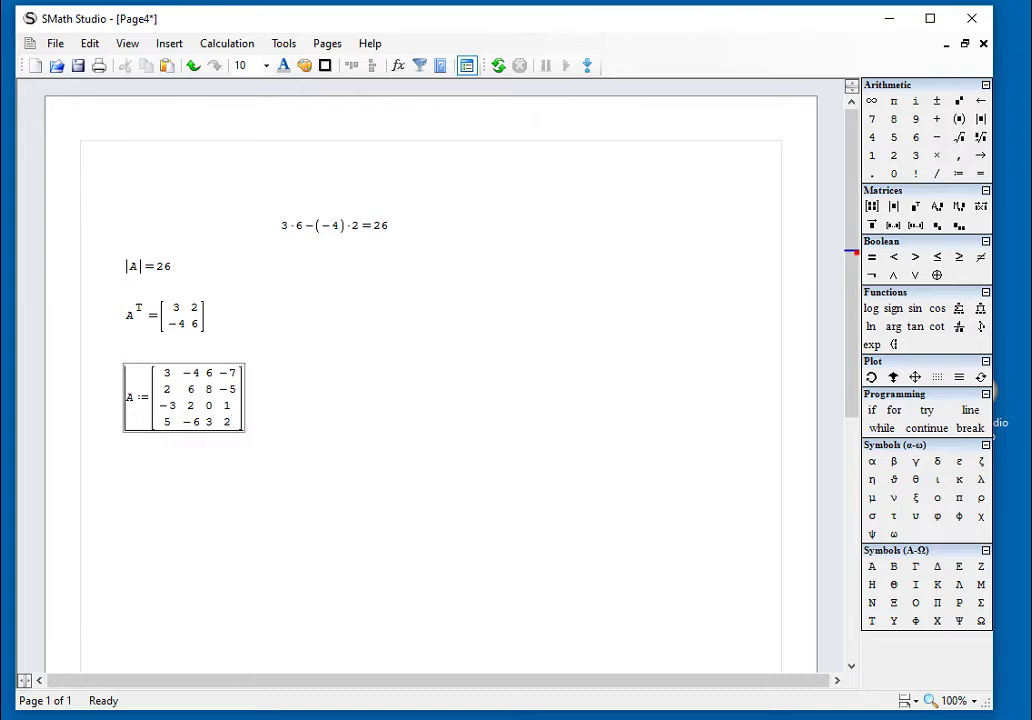
pyautogui.click(297, 408)
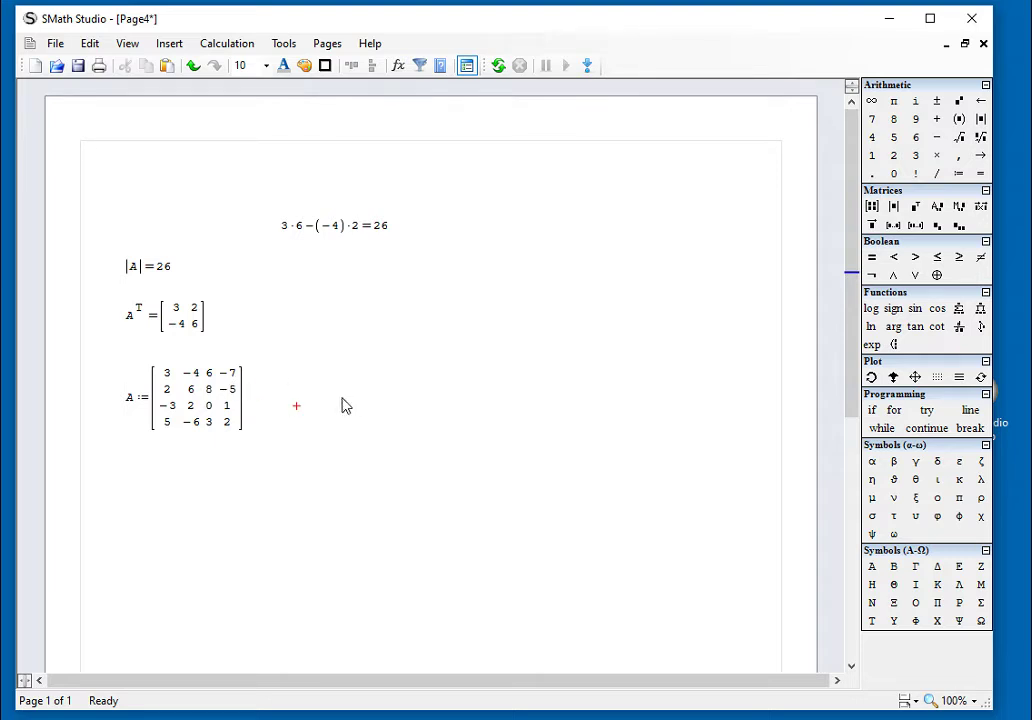
# Copy the determinant and transpose expressions below the 4×4 matrix A and compare them with the 2×2 results.
pyautogui.moveTo(240, 336); pyautogui.dragTo(150, 275)
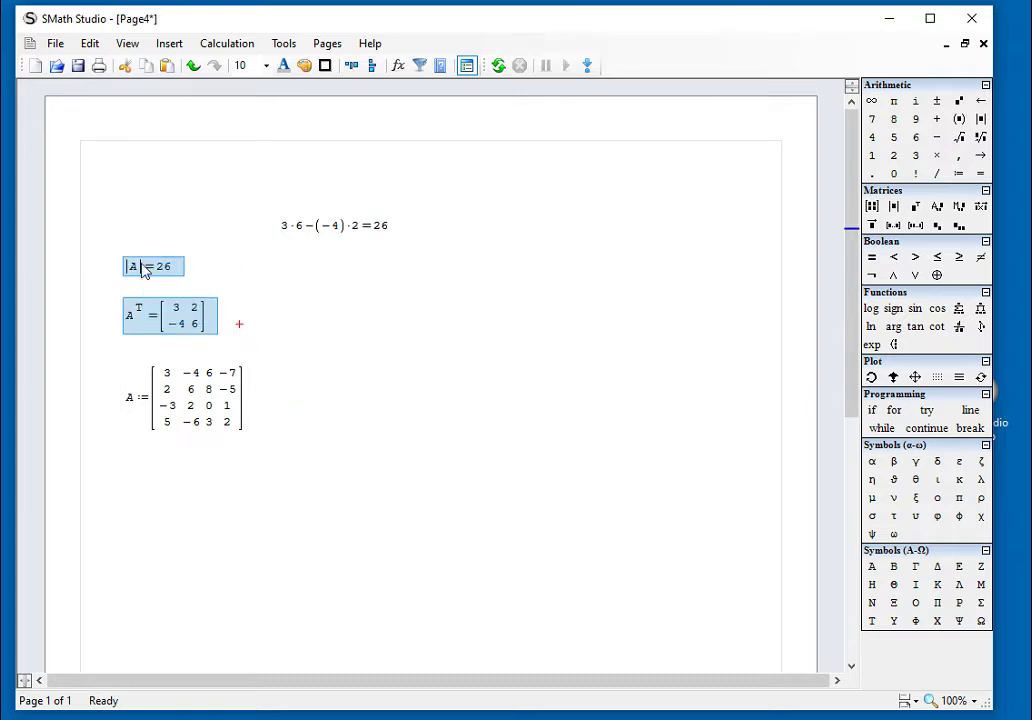
pyautogui.click(124, 459)
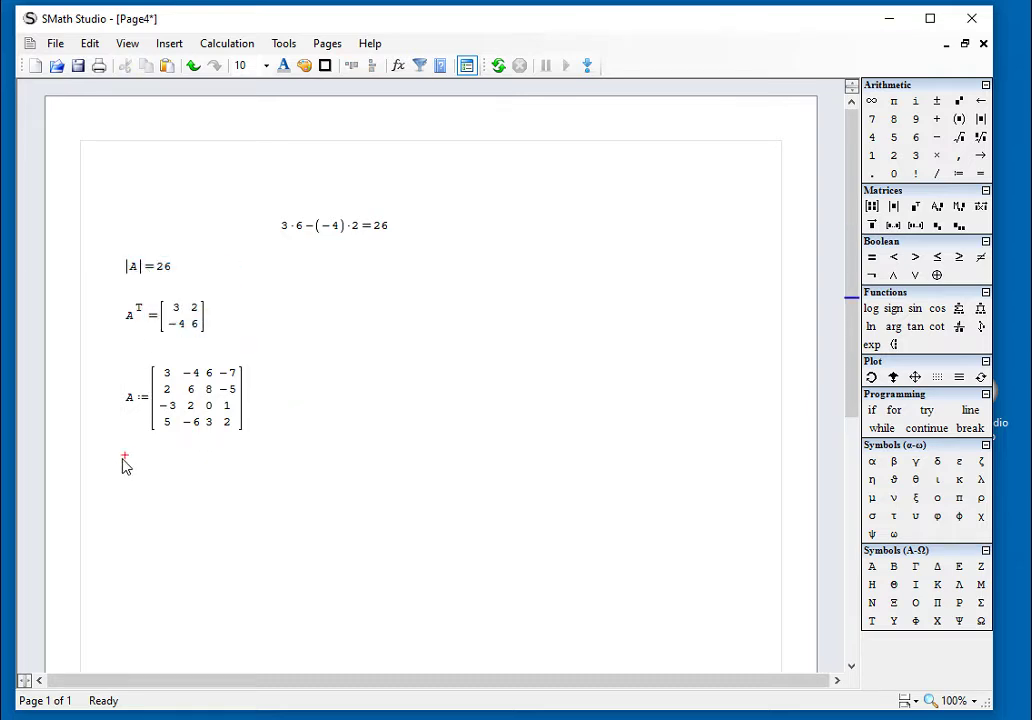
pyautogui.hotkey('ctrl', 'v')
pyautogui.click(369, 471)
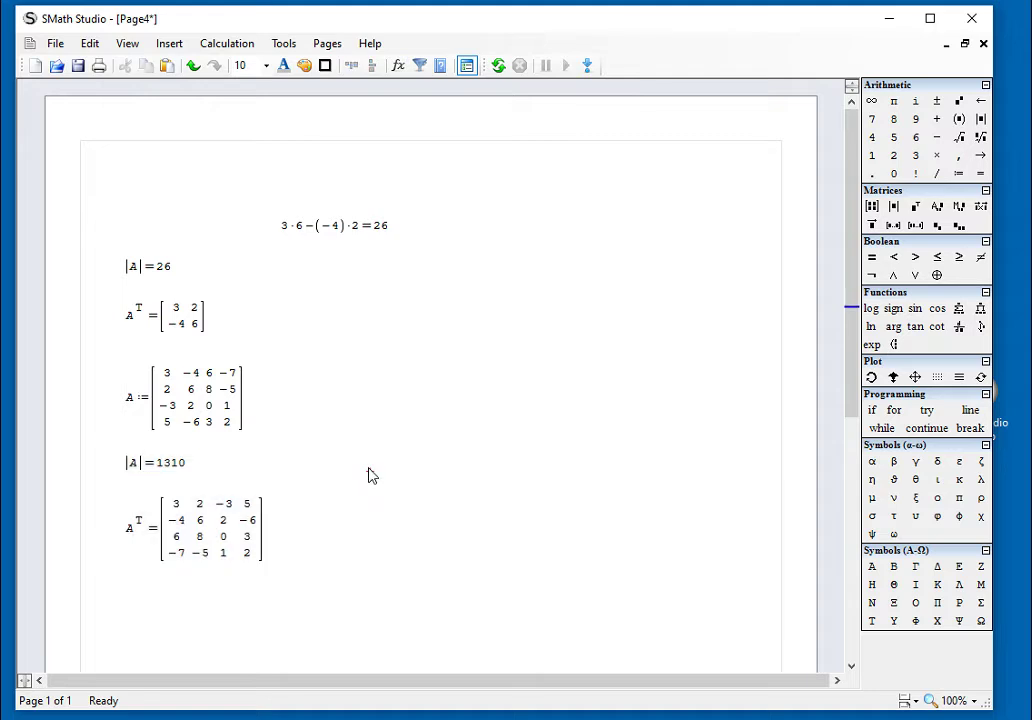
pyautogui.moveTo(221, 268); pyautogui.dragTo(212, 270)
pyautogui.moveTo(220, 466); pyautogui.dragTo(185, 482)
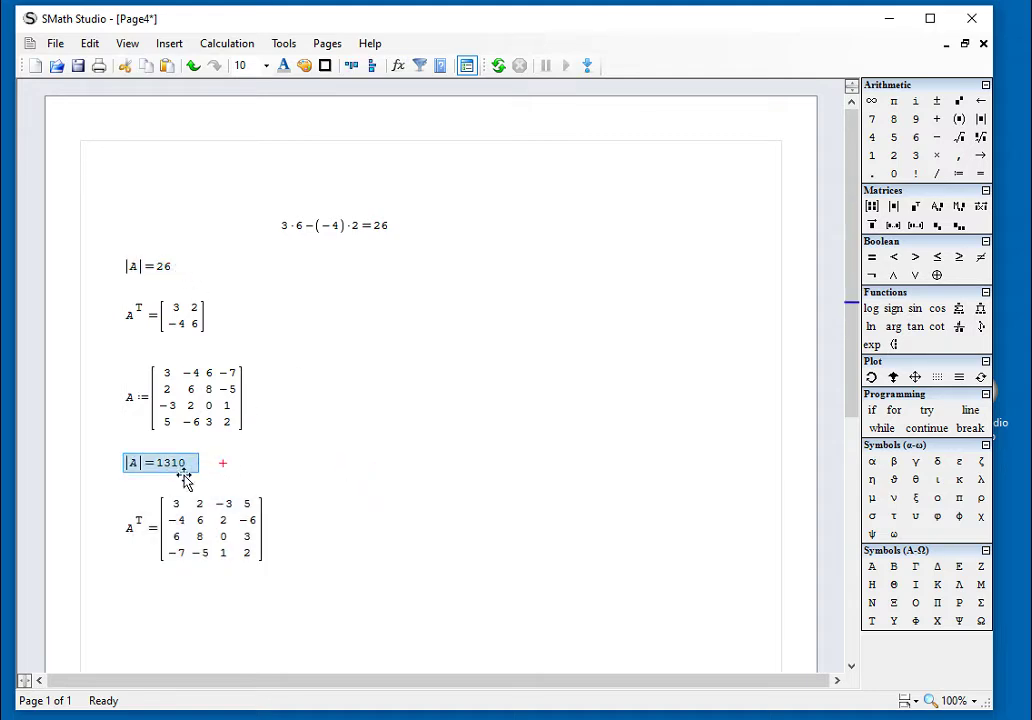
pyautogui.click(239, 316)
pyautogui.click(296, 398)
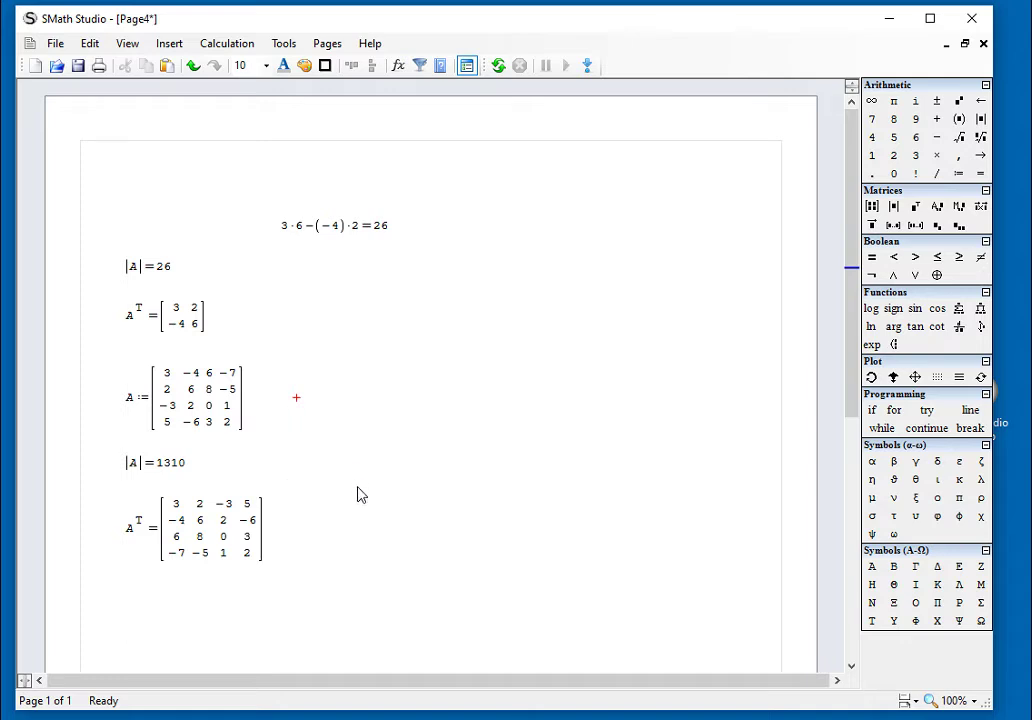
# Evaluate the cofactor (2,3) of A beside the lower transpose using the algebraic addition function.
pyautogui.click(386, 479)
pyautogui.click(938, 208)
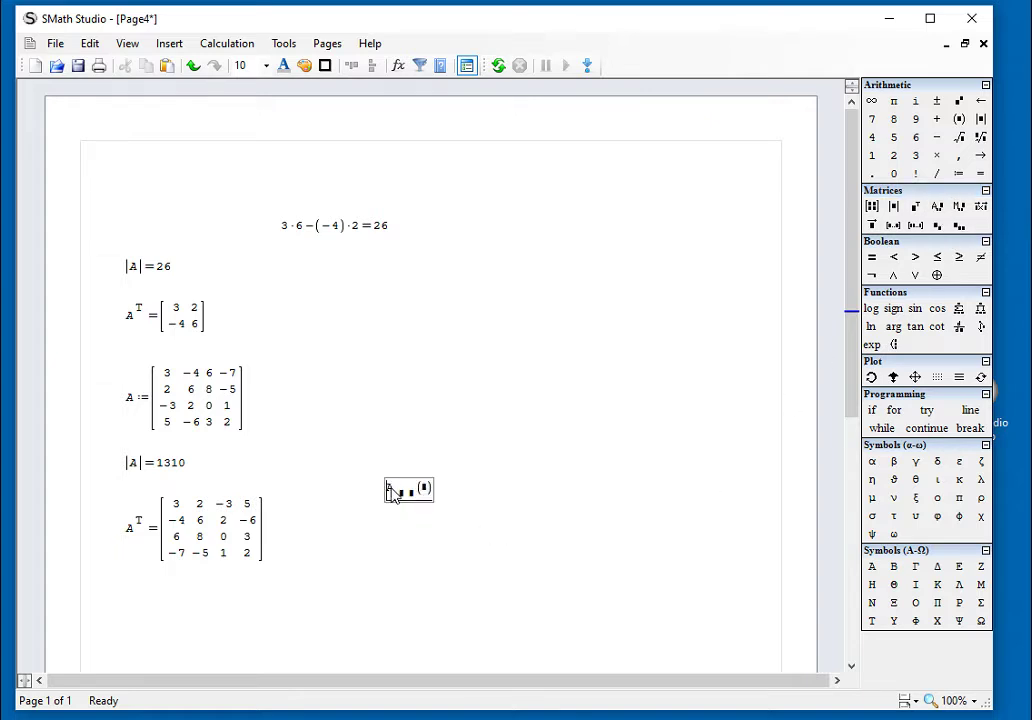
pyautogui.click(484, 506)
pyautogui.click(424, 489)
pyautogui.write('A')
pyautogui.press('Left')
pyautogui.press('Left')
pyautogui.click(411, 499)
pyautogui.click(420, 499)
pyautogui.write('=')
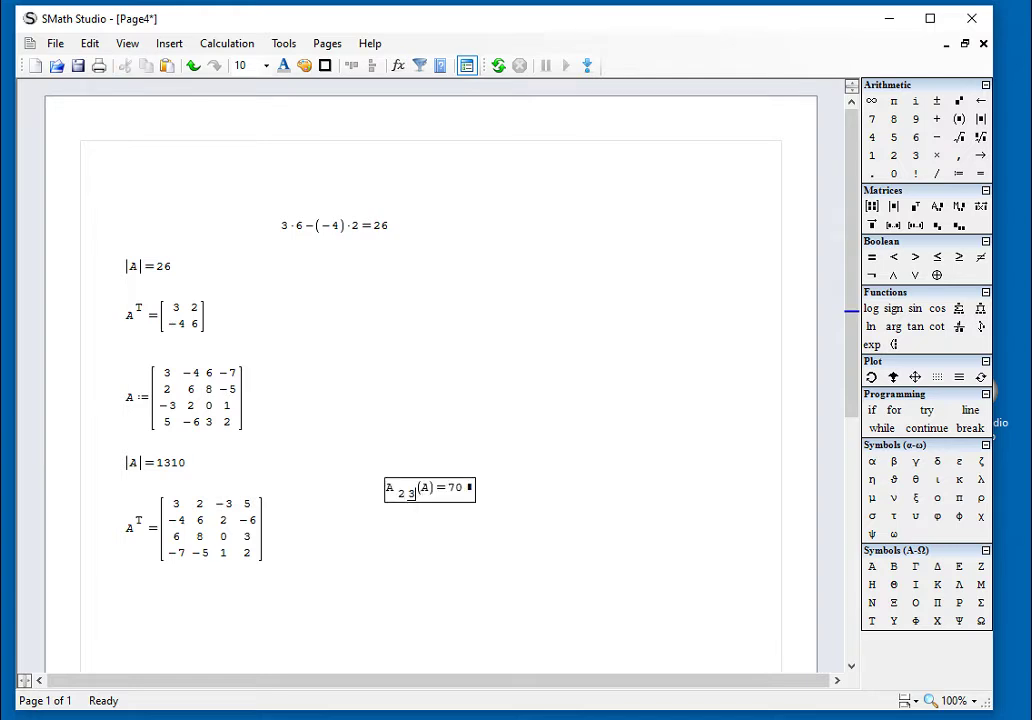
pyautogui.click(550, 513)
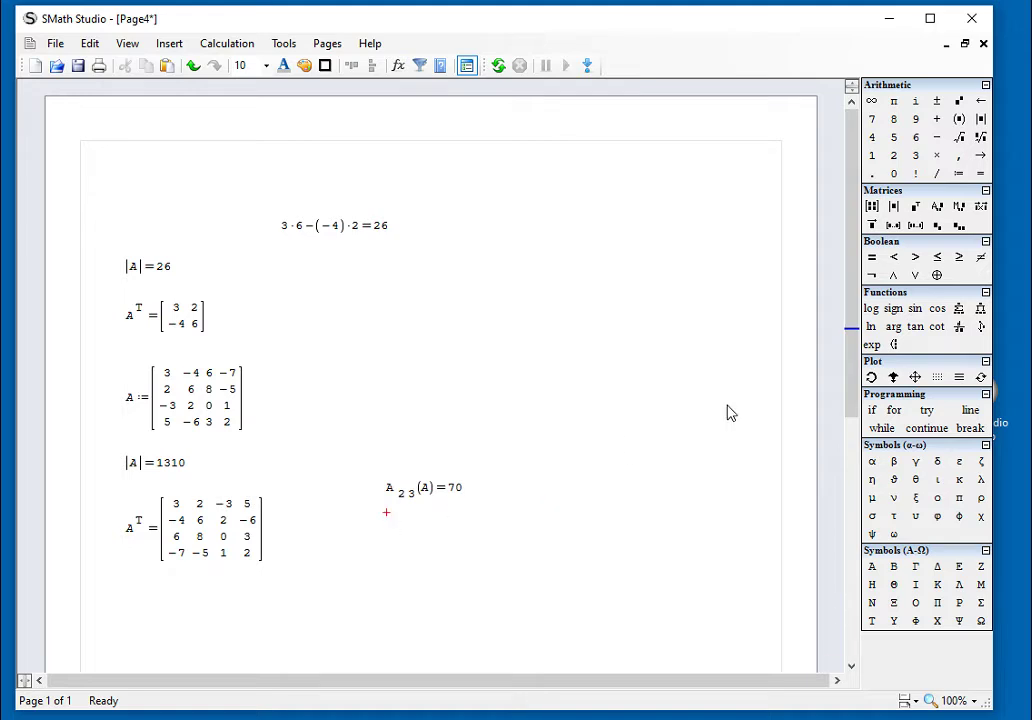
# Evaluate the minor (2,3) of A directly below the cofactor expression.
pyautogui.click(959, 206)
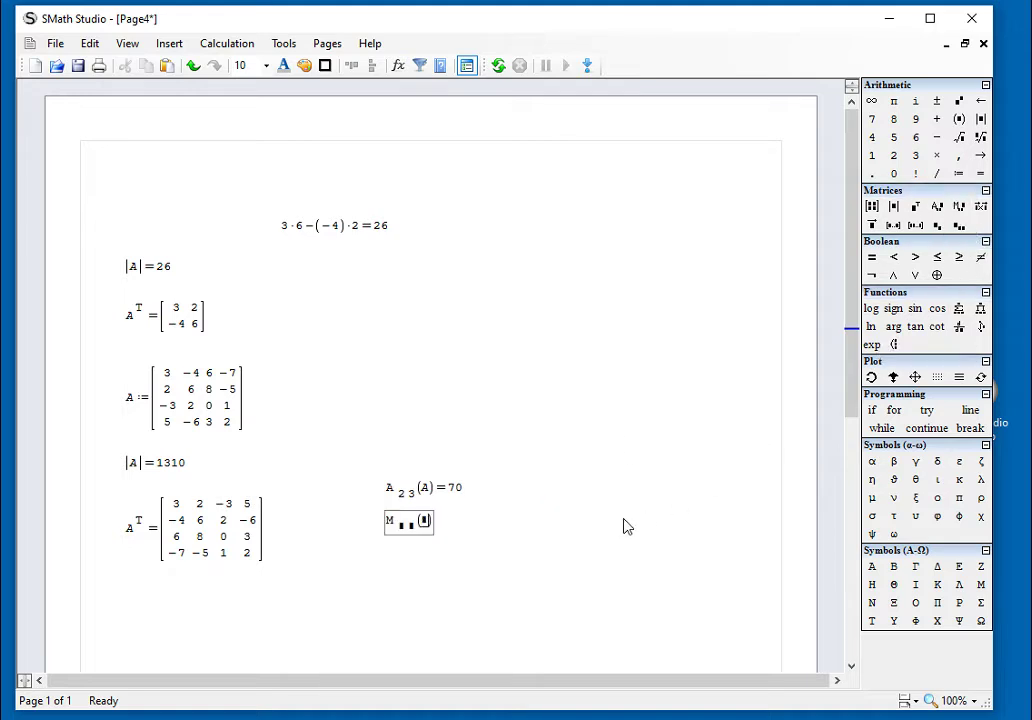
pyautogui.write('A')
pyautogui.click(408, 528)
pyautogui.write('3(A) = -70')
pyautogui.click(558, 562)
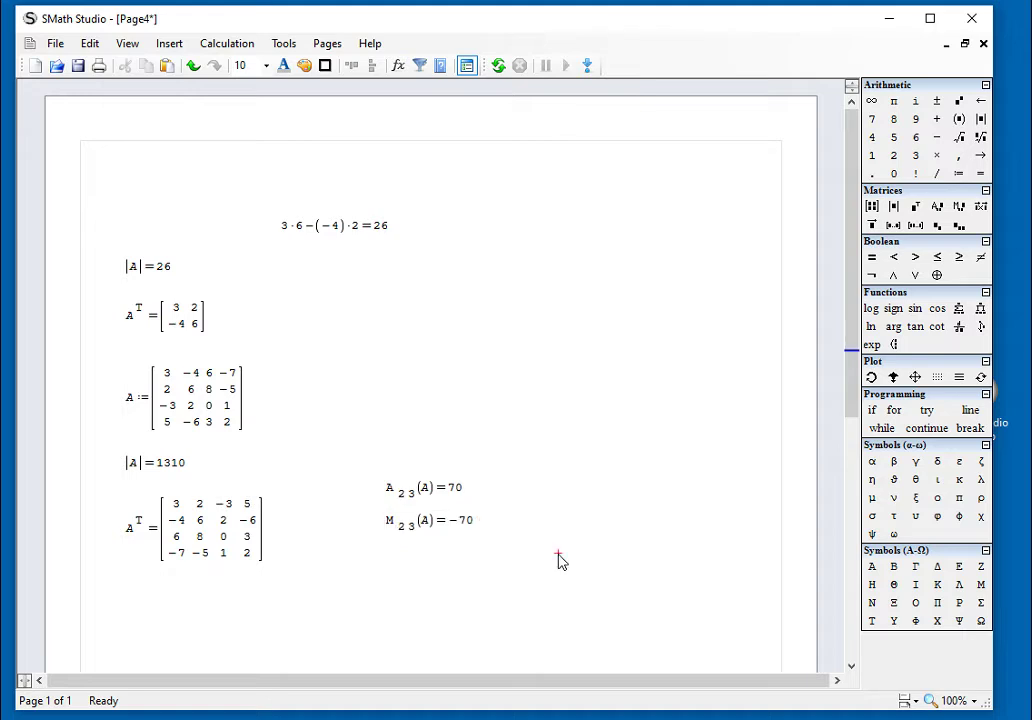
# Evaluate the sign factor (-1)^(2+3) below the minor expression.
pyautogui.click(503, 581)
pyautogui.write('(-1)^2+3')
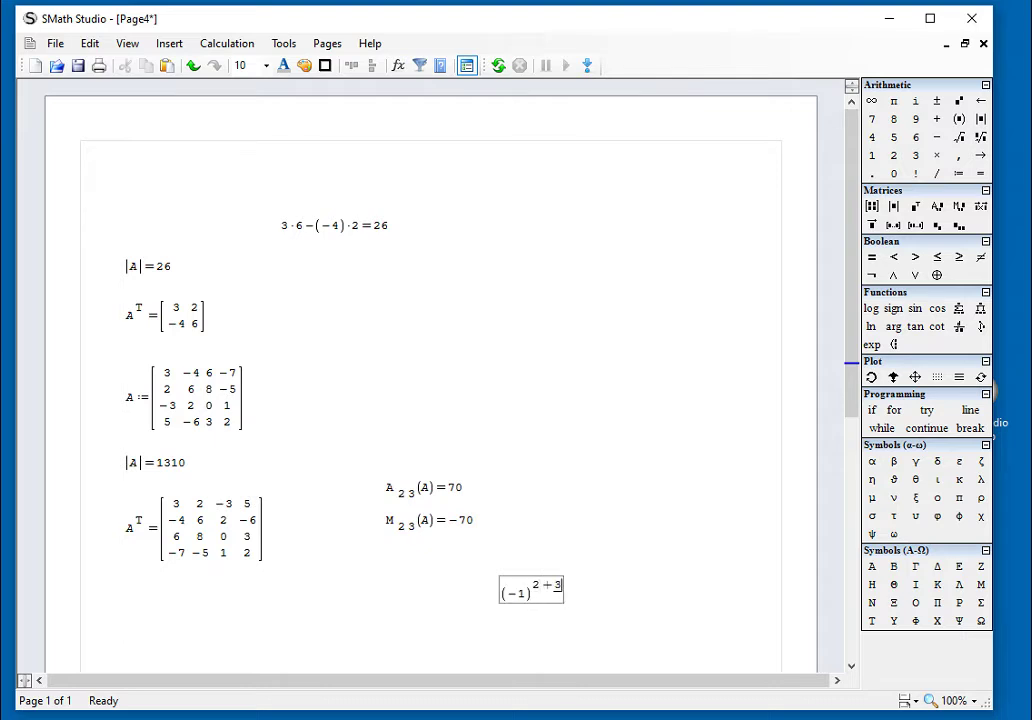
pyautogui.write('=-1')
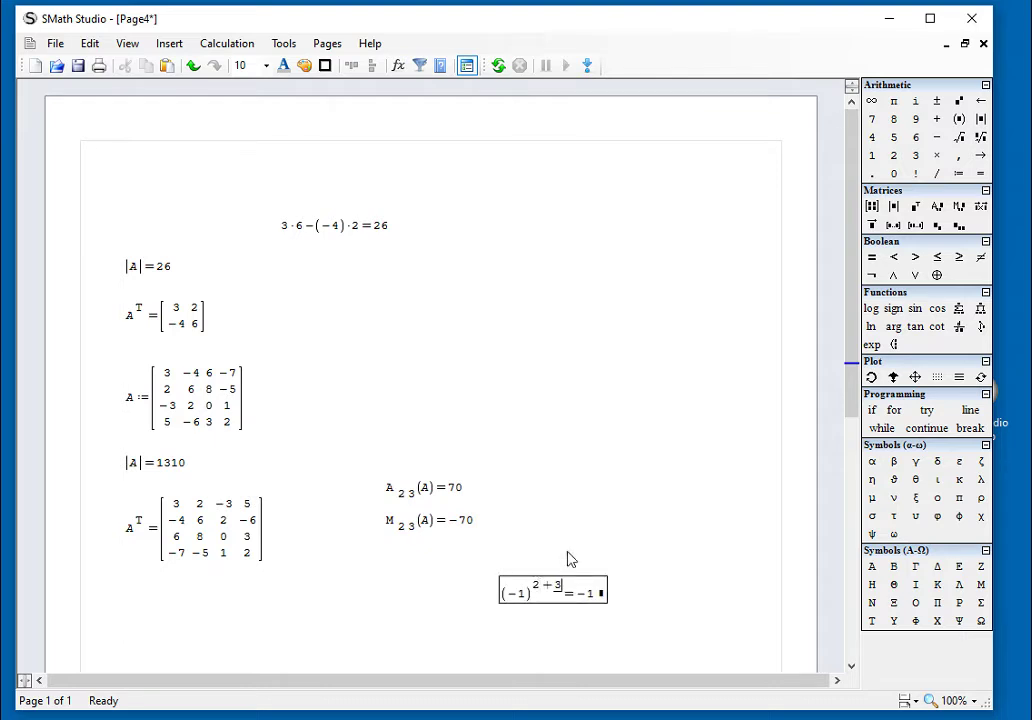
pyautogui.click(640, 538)
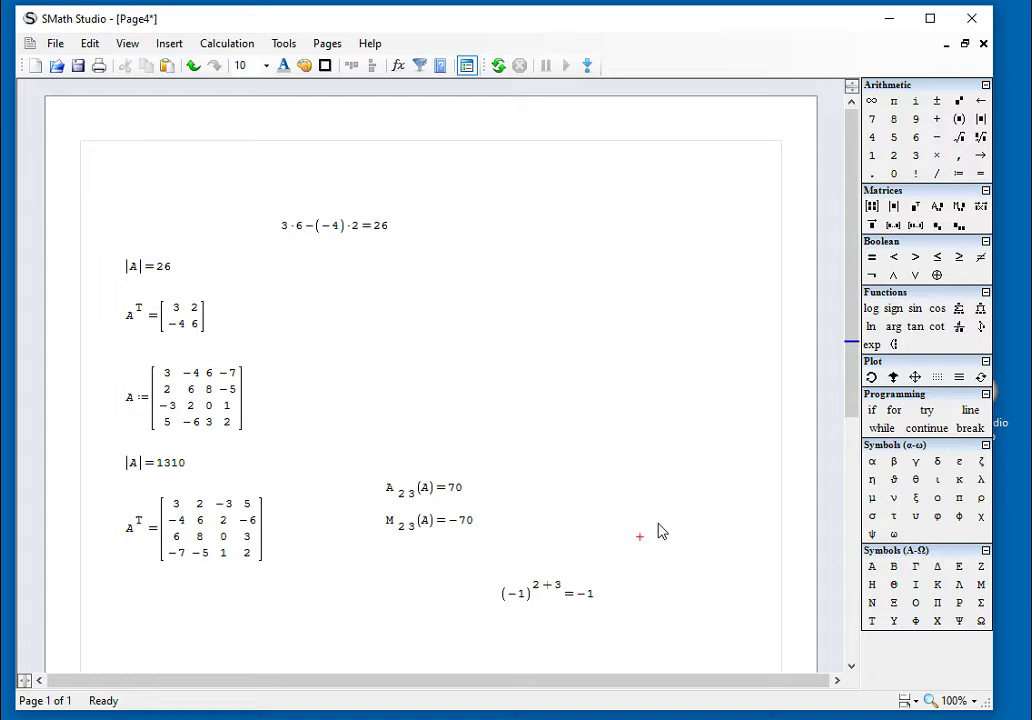
# Return to the 4_2_MatricesPanel.sm worksheet and expand the "DEFINICIONES para vectors" section.
pyautogui.click(327, 43)
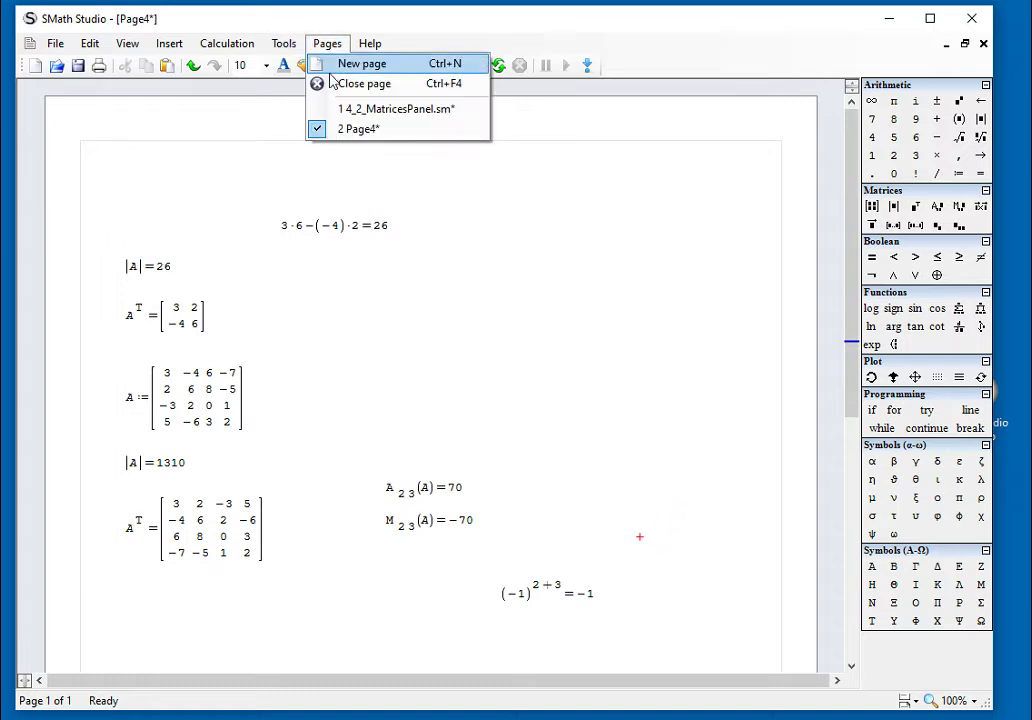
pyautogui.click(350, 106)
pyautogui.scroll(-1, 483, 228)
pyautogui.scroll(-3, 483, 230)
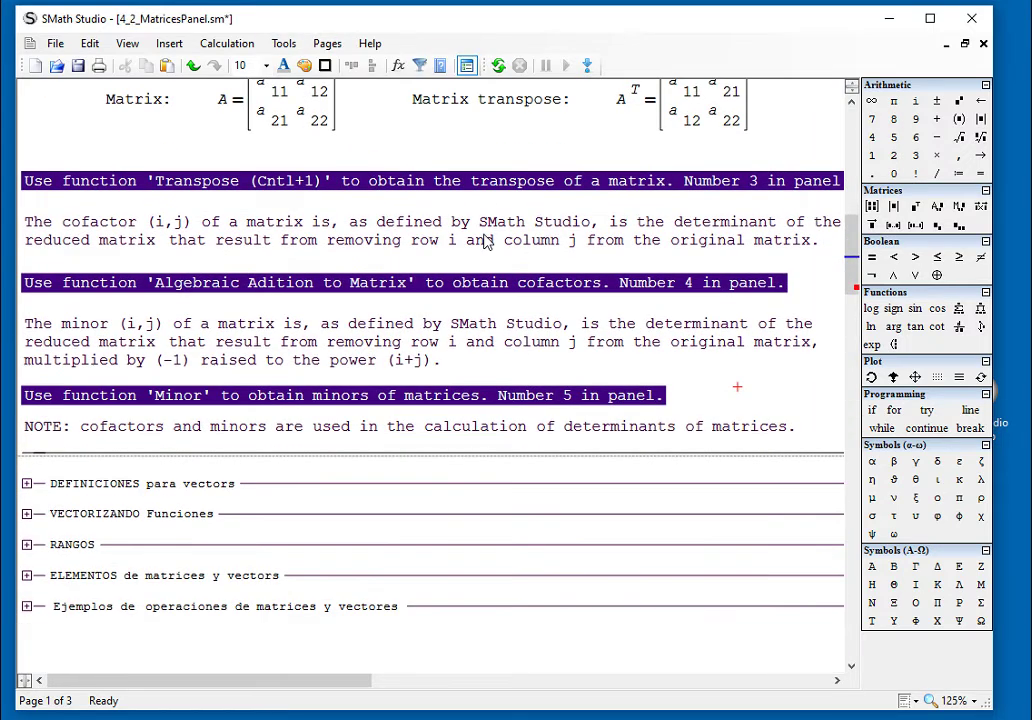
pyautogui.scroll(-1, 462, 275)
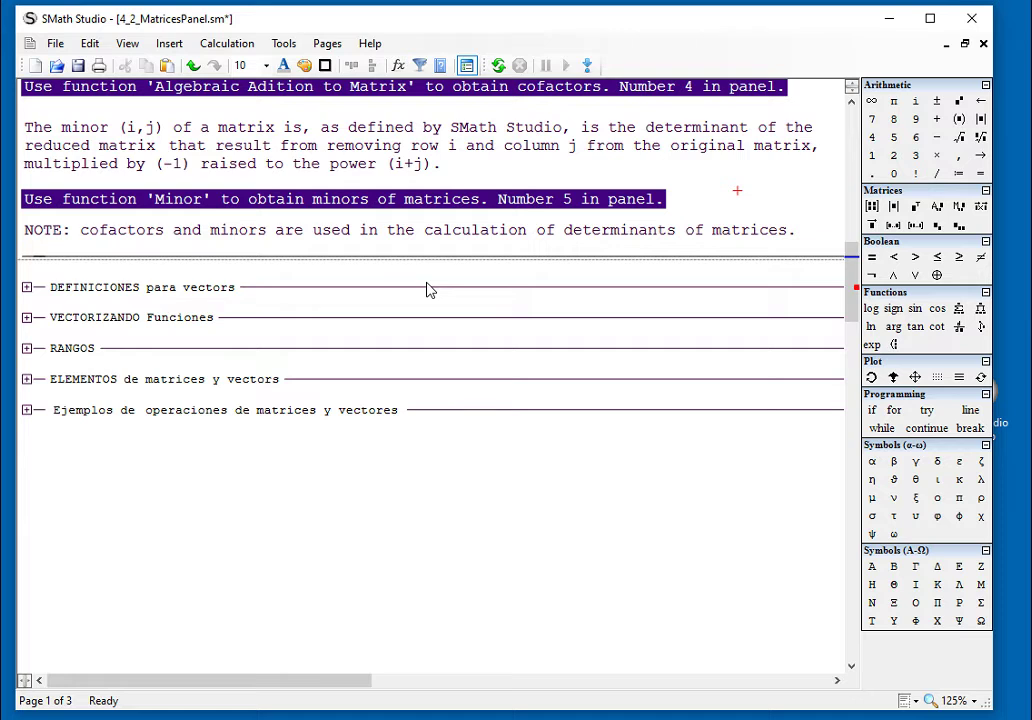
pyautogui.click(27, 287)
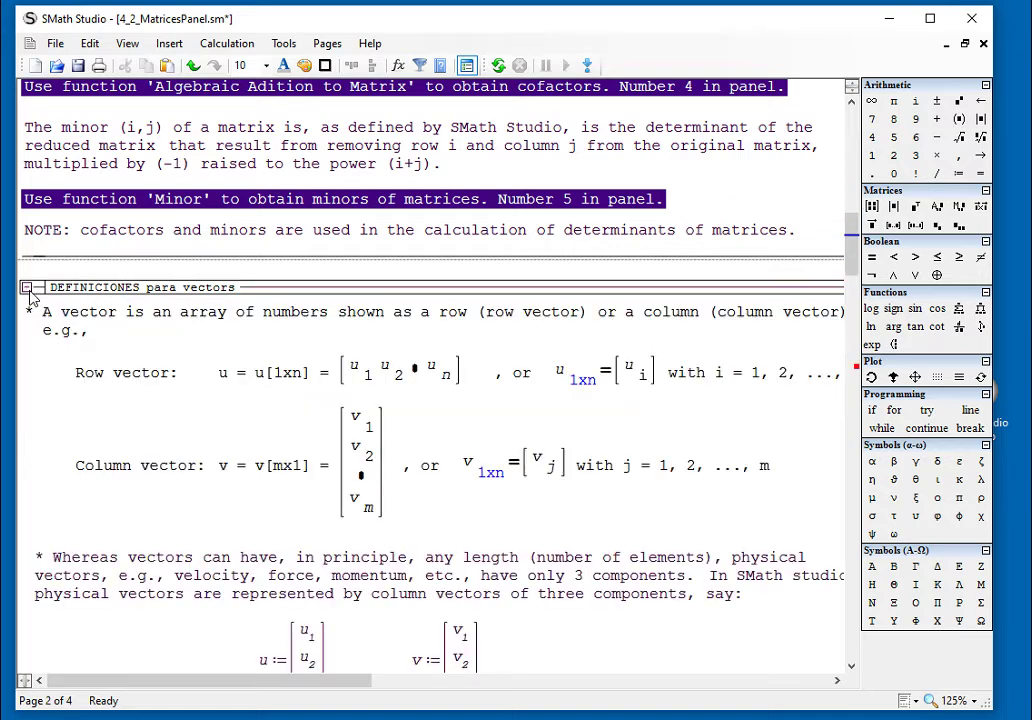
# Insert blank lines between the "DEFINICIONES para vectors" section header and the first vector note.
pyautogui.click(108, 312)
pyautogui.press('Return')
pyautogui.click(108, 300)
pyautogui.click(176, 358)
pyautogui.click(176, 325)
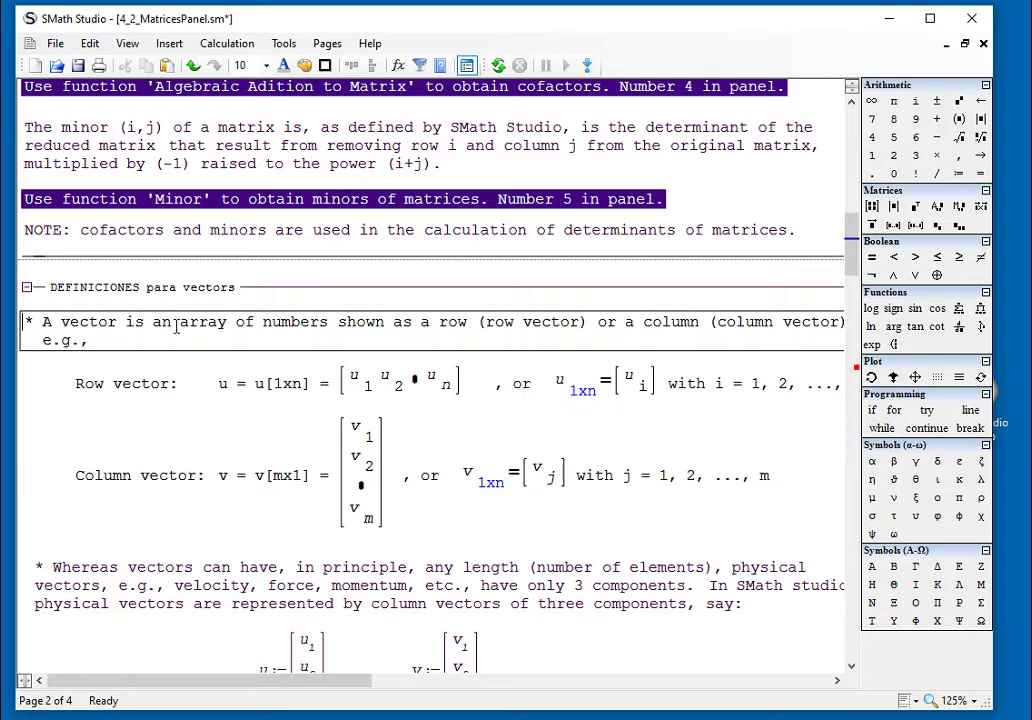
pyautogui.click(175, 306)
pyautogui.press('Return')
pyautogui.press('Return')
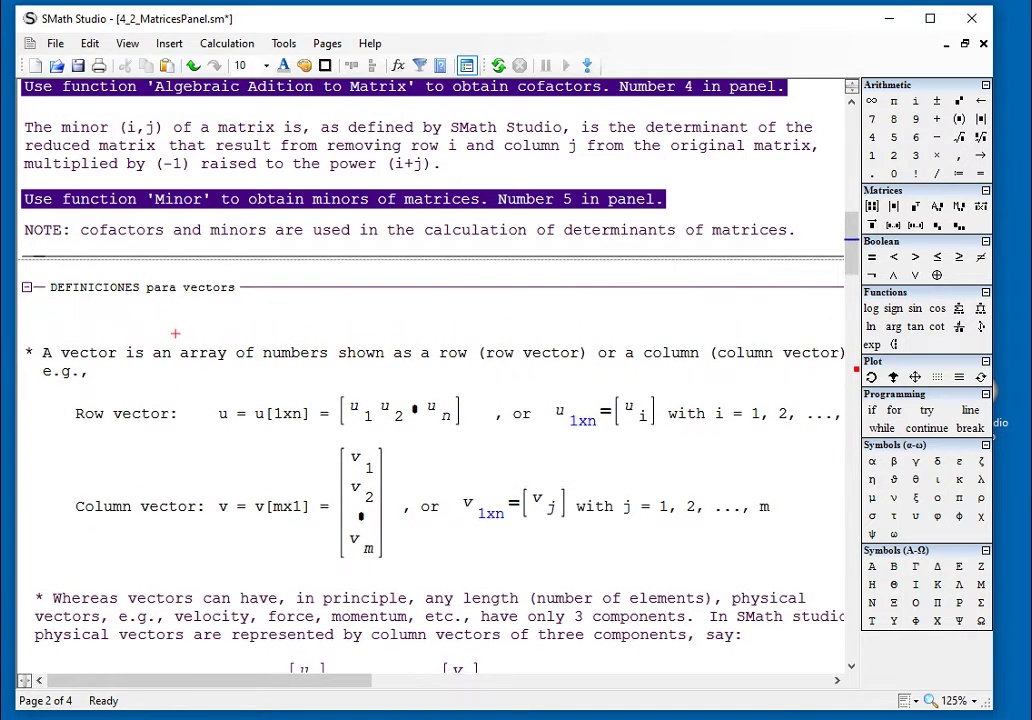
# Add the text heading "DEFINITIONS FOR VECTORS" in the blank space above the first vector note.
pyautogui.click(23, 313)
pyautogui.write('DEFINTI')
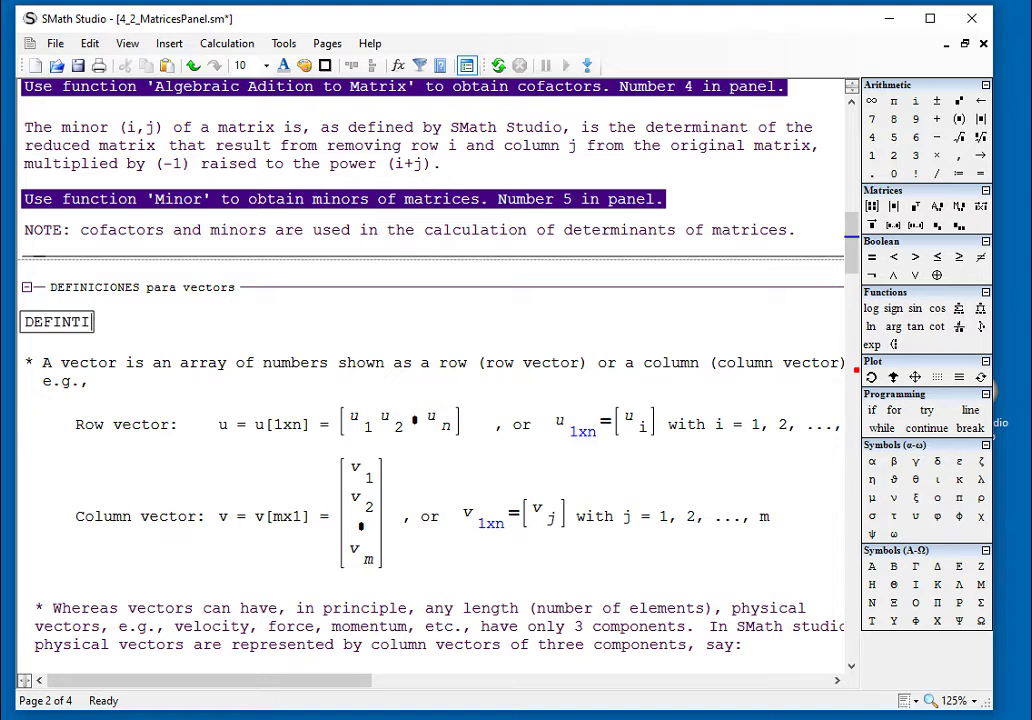
pyautogui.press('BackSpace')
pyautogui.press('BackSpace')
pyautogui.write('ITIONS')
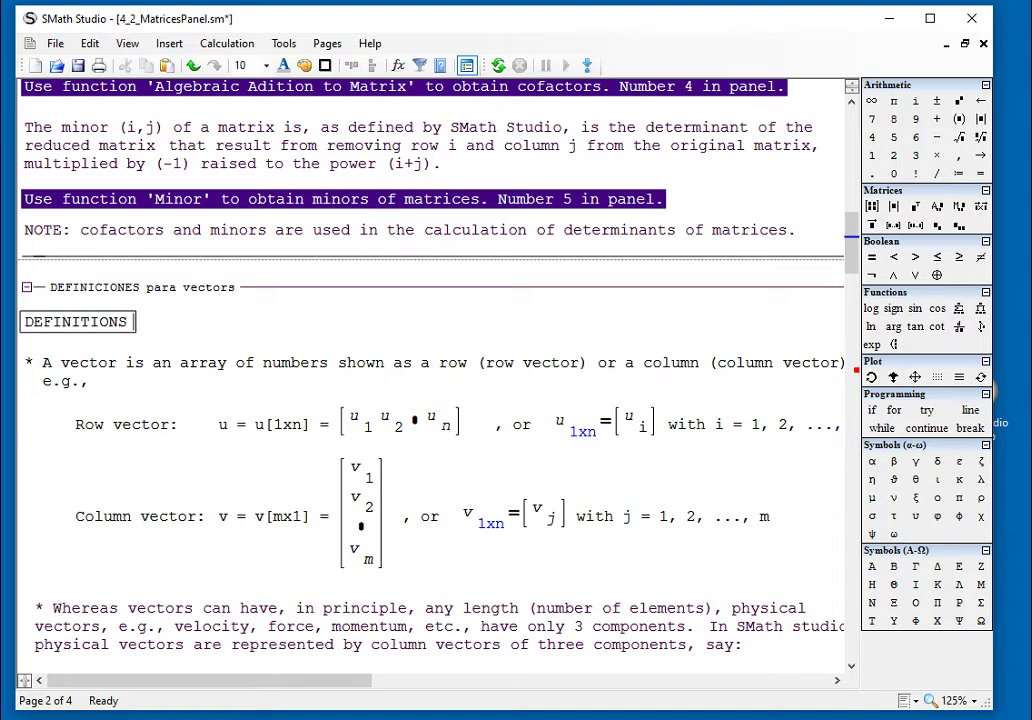
pyautogui.write(' FOR VECTORS')
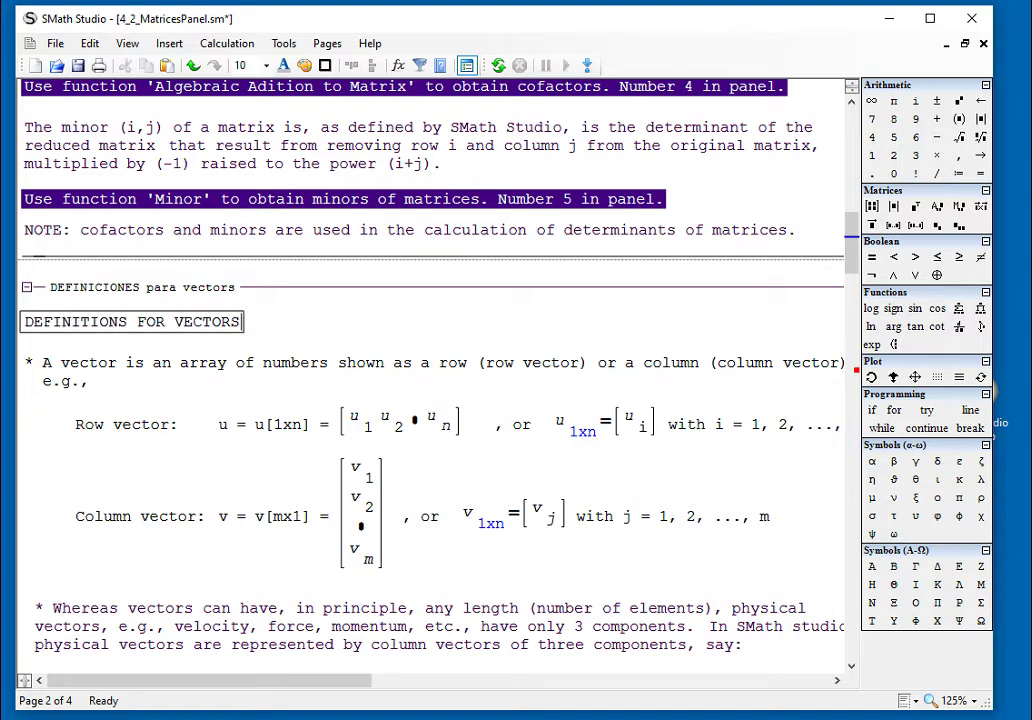
# Hide the side palettes and examine the row and column vector definitions, continuing to the note on physical vectors.
pyautogui.click(466, 65)
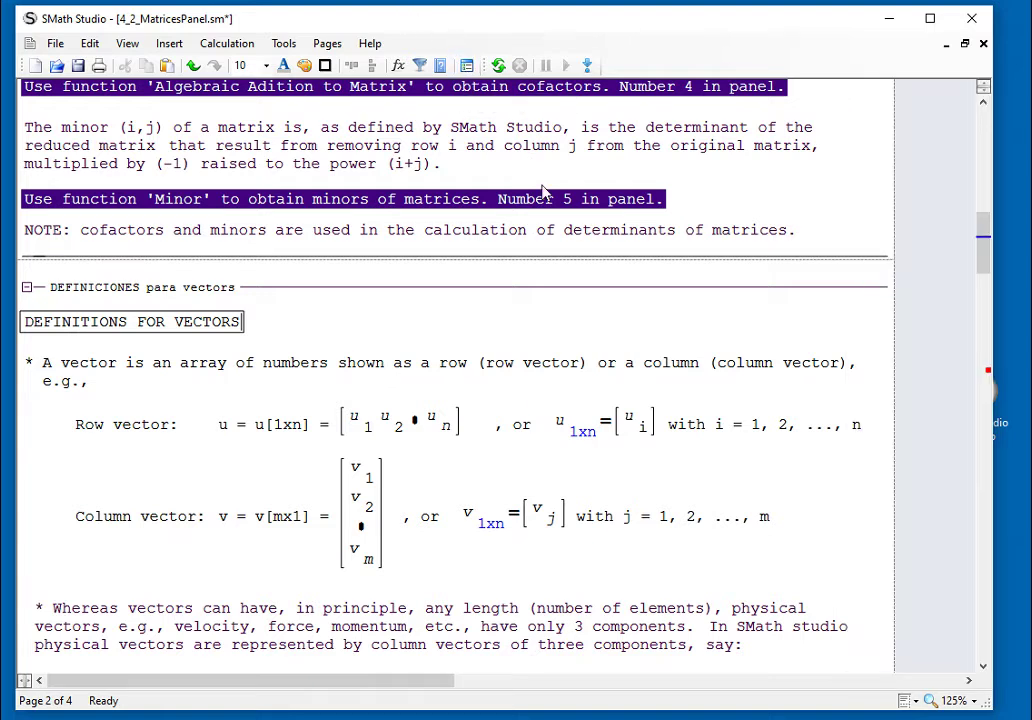
pyautogui.moveTo(224, 405); pyautogui.dragTo(405, 443)
pyautogui.moveTo(553, 394); pyautogui.dragTo(616, 430)
pyautogui.click(727, 456)
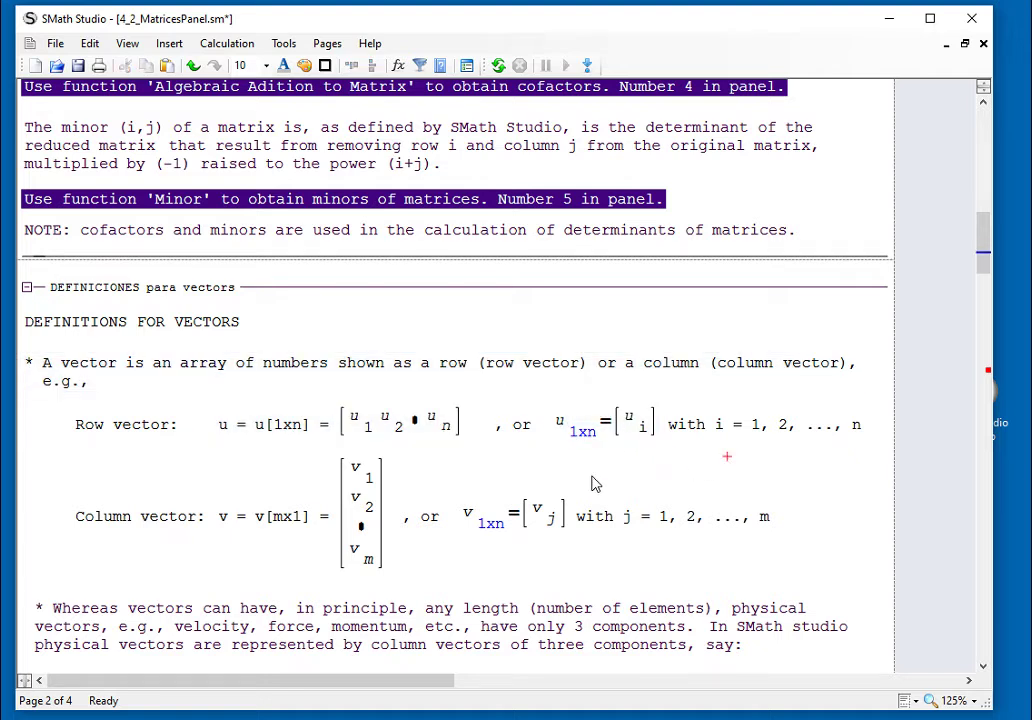
pyautogui.moveTo(247, 479); pyautogui.dragTo(403, 548)
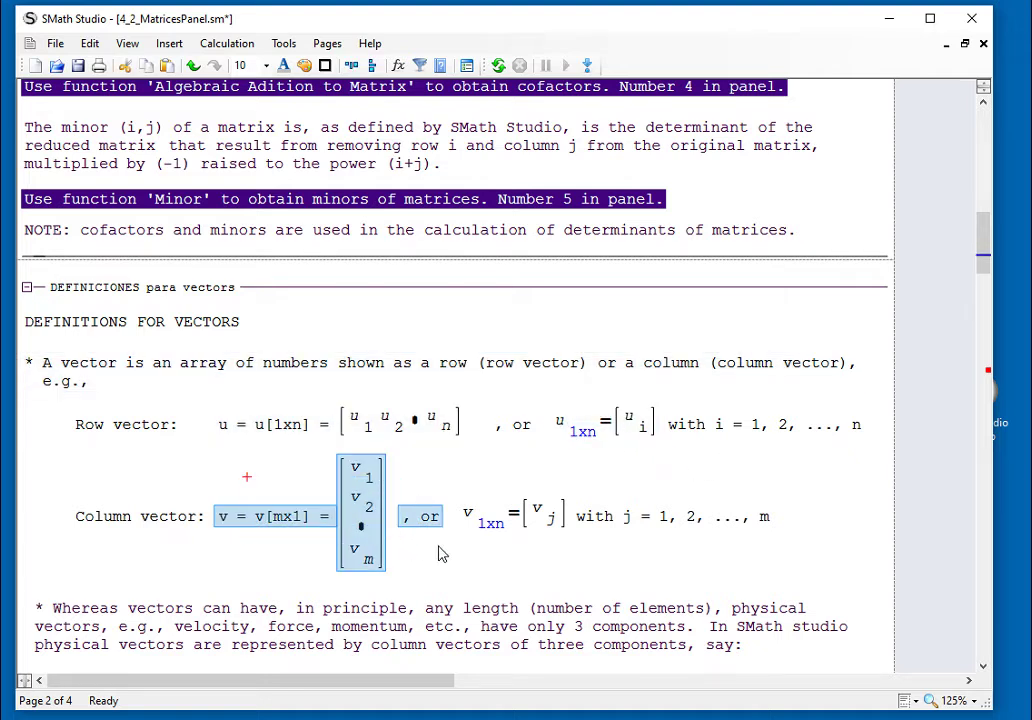
pyautogui.click(532, 552)
pyautogui.moveTo(533, 560); pyautogui.dragTo(534, 537)
pyautogui.click(586, 553)
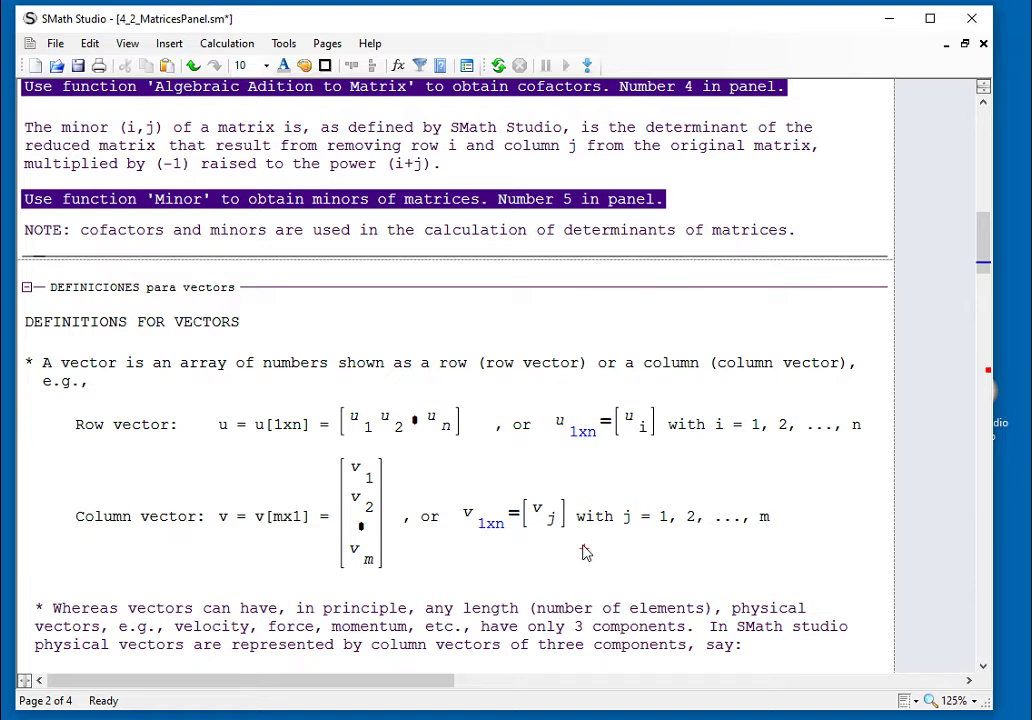
pyautogui.scroll(-5, 586, 553)
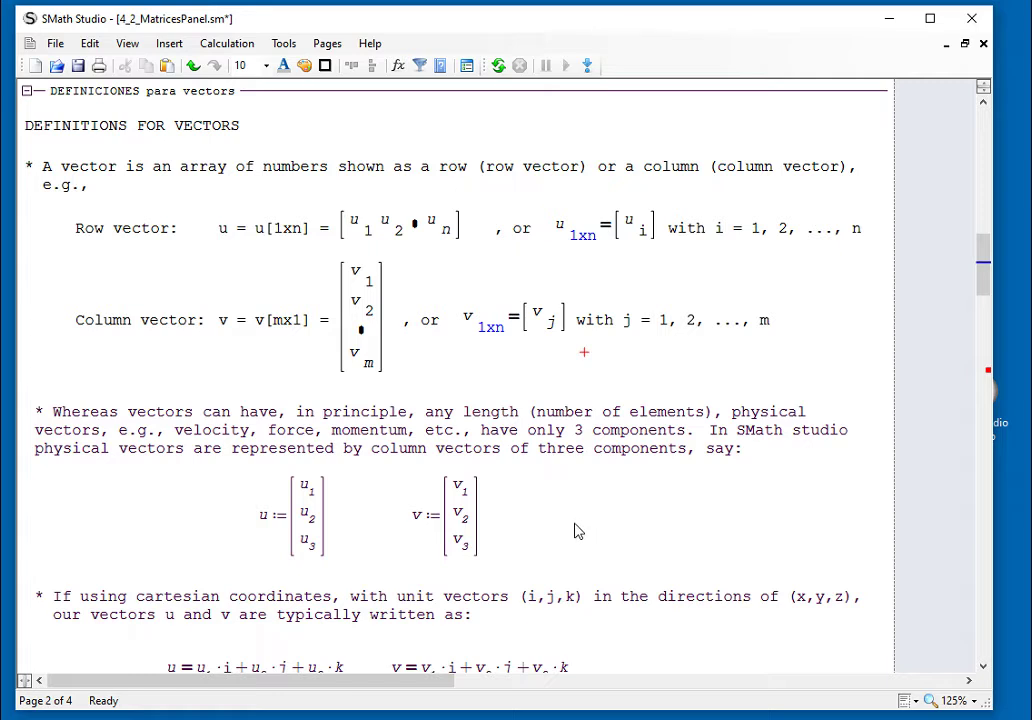
# Examine the three-component column vectors u and v and compare them with their Cartesian unit-vector forms, continuing to the cross product note.
pyautogui.moveTo(575, 524); pyautogui.dragTo(316, 535)
pyautogui.click(557, 530)
pyautogui.moveTo(493, 525); pyautogui.dragTo(305, 534)
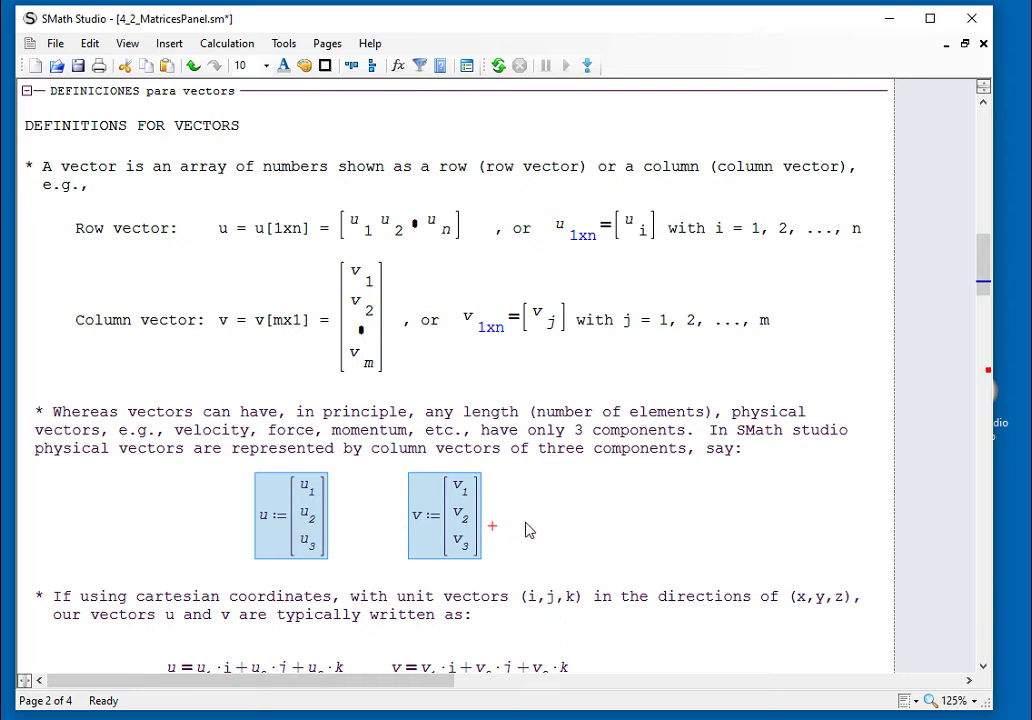
pyautogui.scroll(-3, 556, 528)
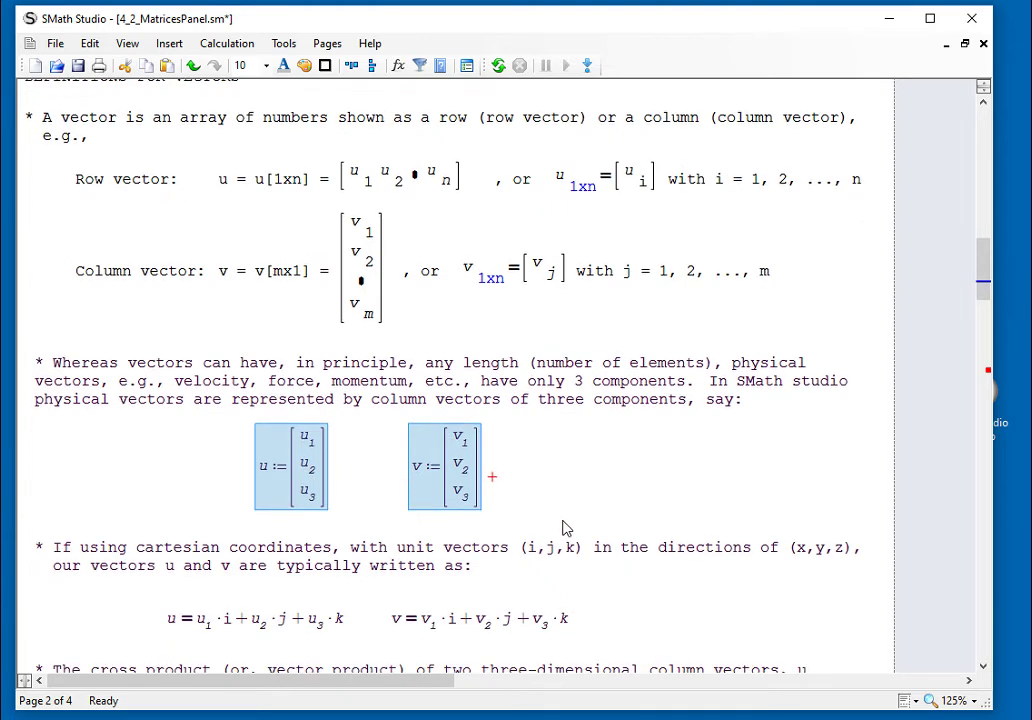
pyautogui.scroll(-1, 563, 528)
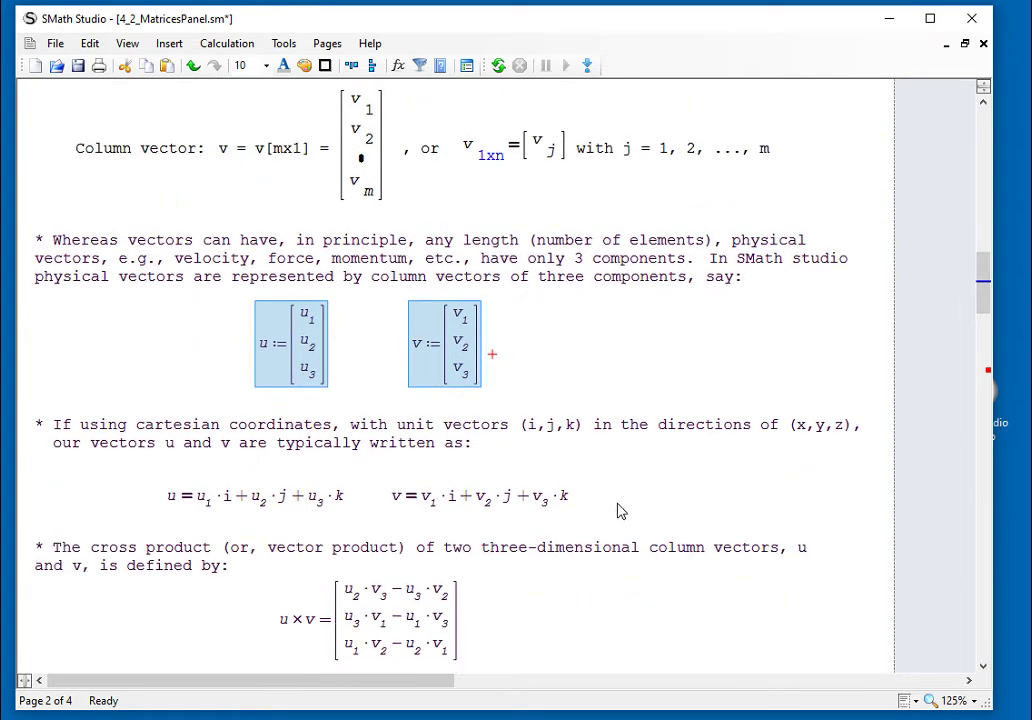
pyautogui.click(613, 450)
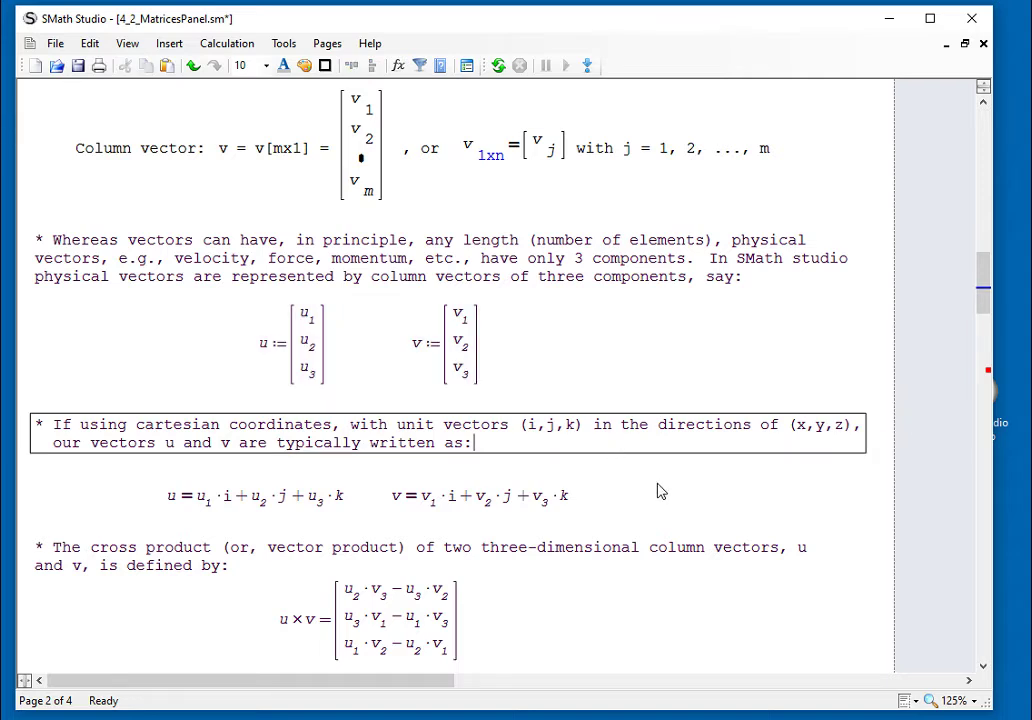
pyautogui.moveTo(624, 510); pyautogui.dragTo(316, 518)
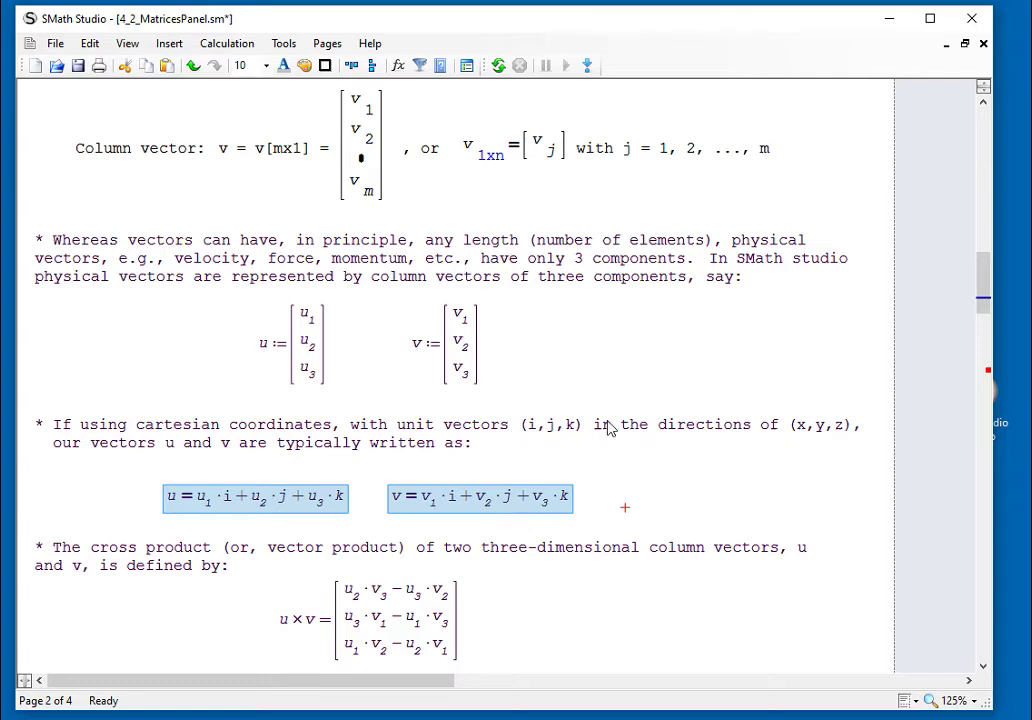
pyautogui.moveTo(543, 353); pyautogui.dragTo(295, 365)
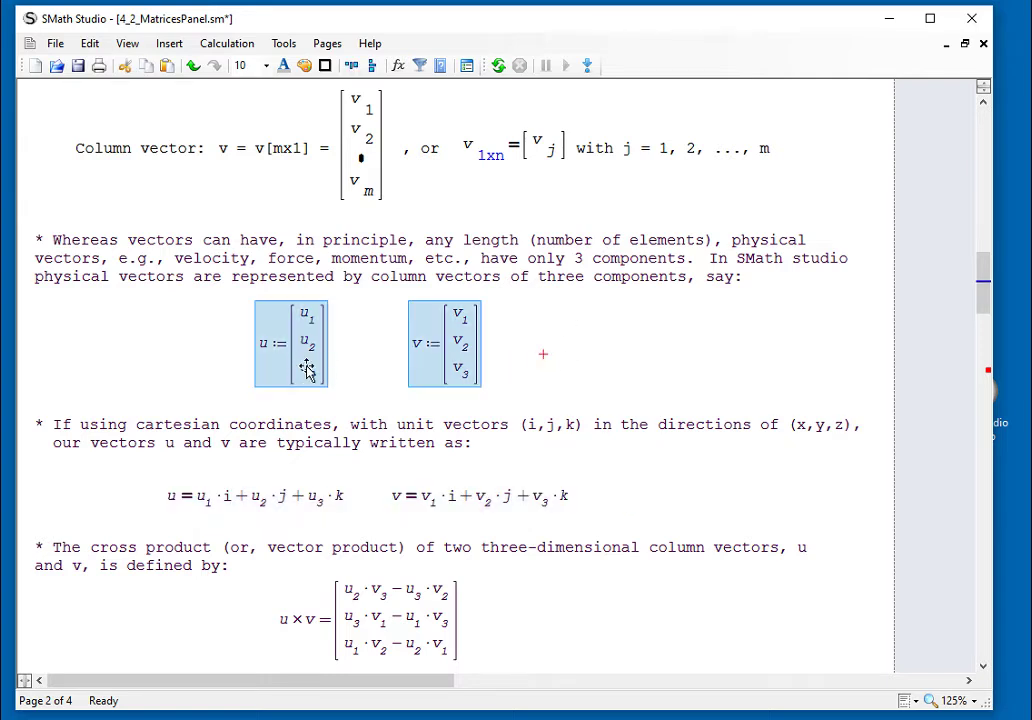
pyautogui.moveTo(604, 497); pyautogui.dragTo(288, 500)
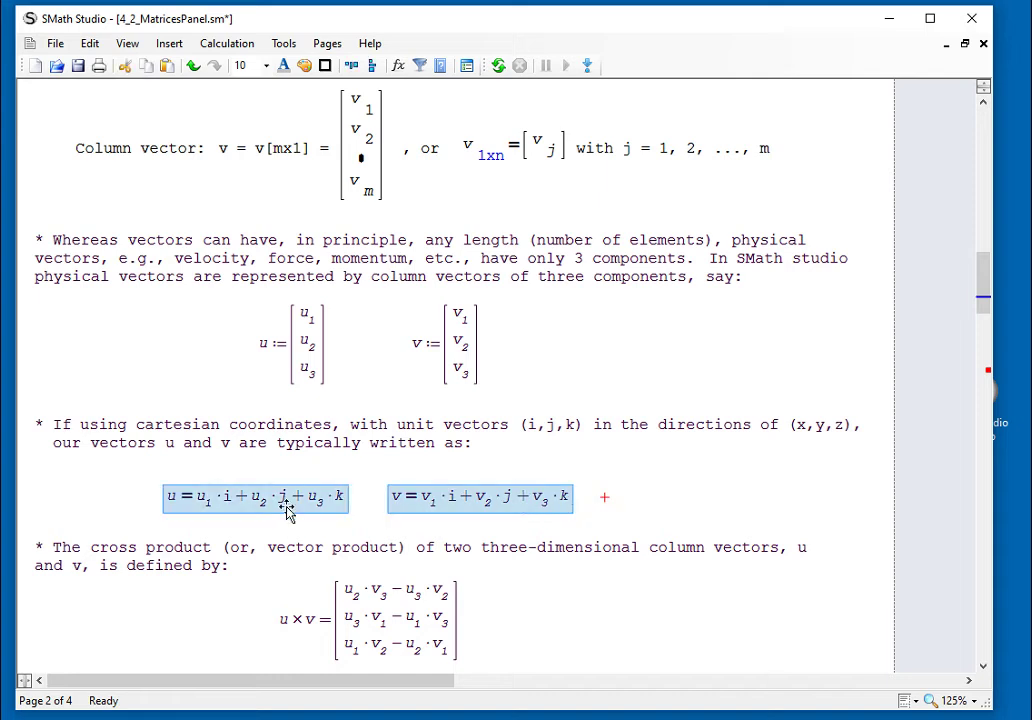
pyautogui.click(622, 494)
pyautogui.moveTo(511, 355); pyautogui.dragTo(296, 352)
pyautogui.scroll(-3, 557, 403)
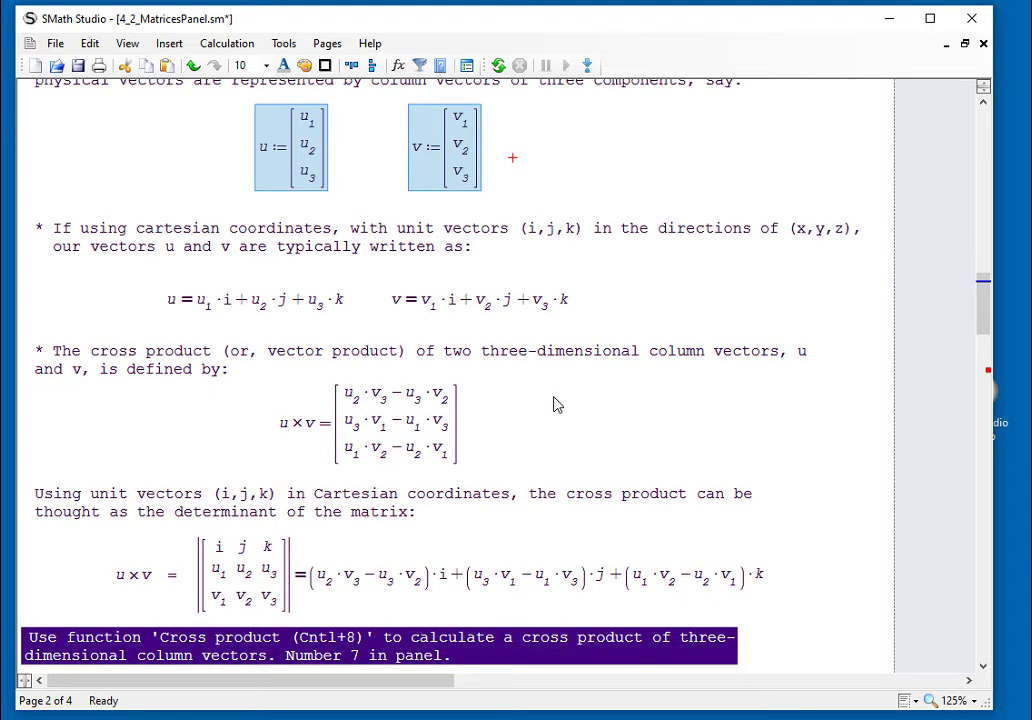
# Show the side palettes and evaluate the cross product u×v symbolically in the blank space beside the cross product definition.
pyautogui.click(467, 65)
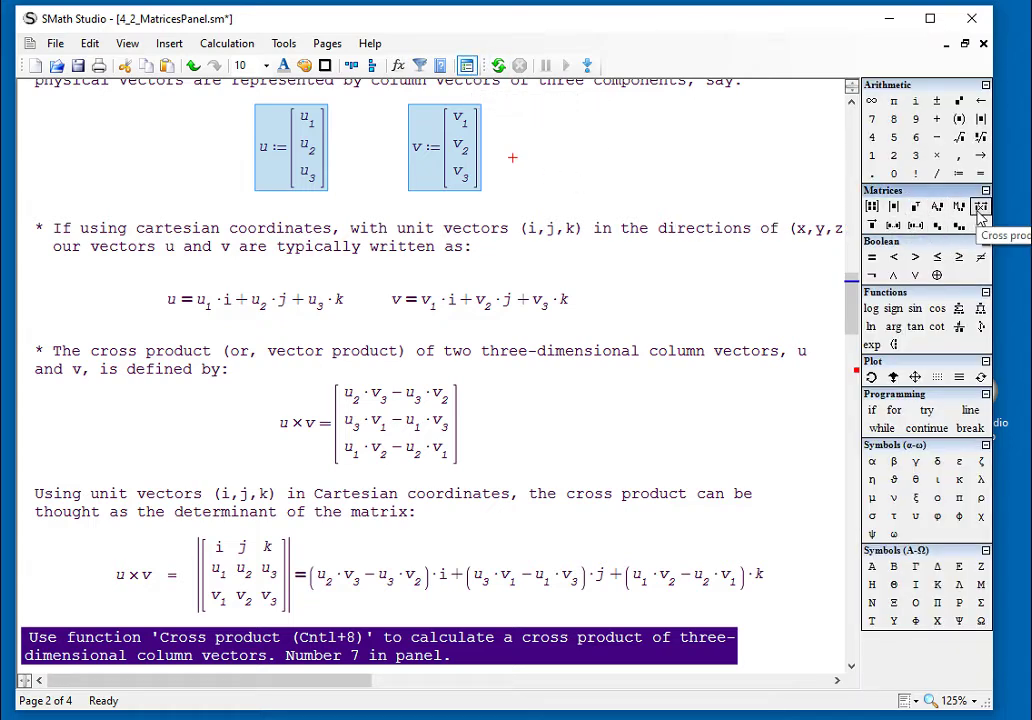
pyautogui.click(532, 424)
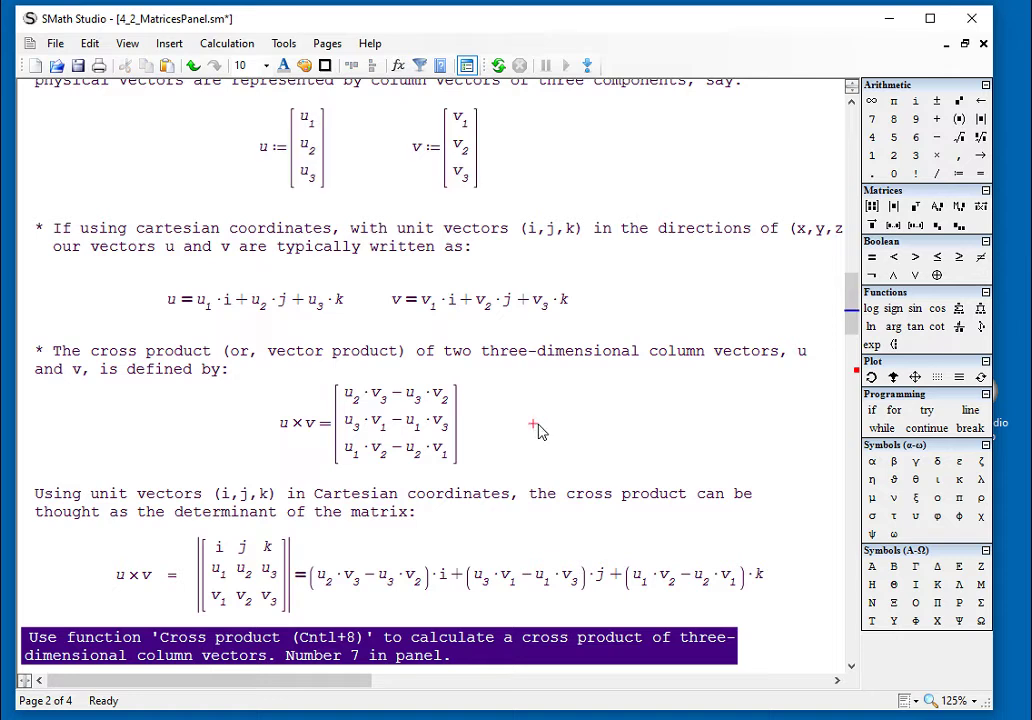
pyautogui.click(982, 210)
pyautogui.write('u')
pyautogui.press('Right')
pyautogui.write('v=')
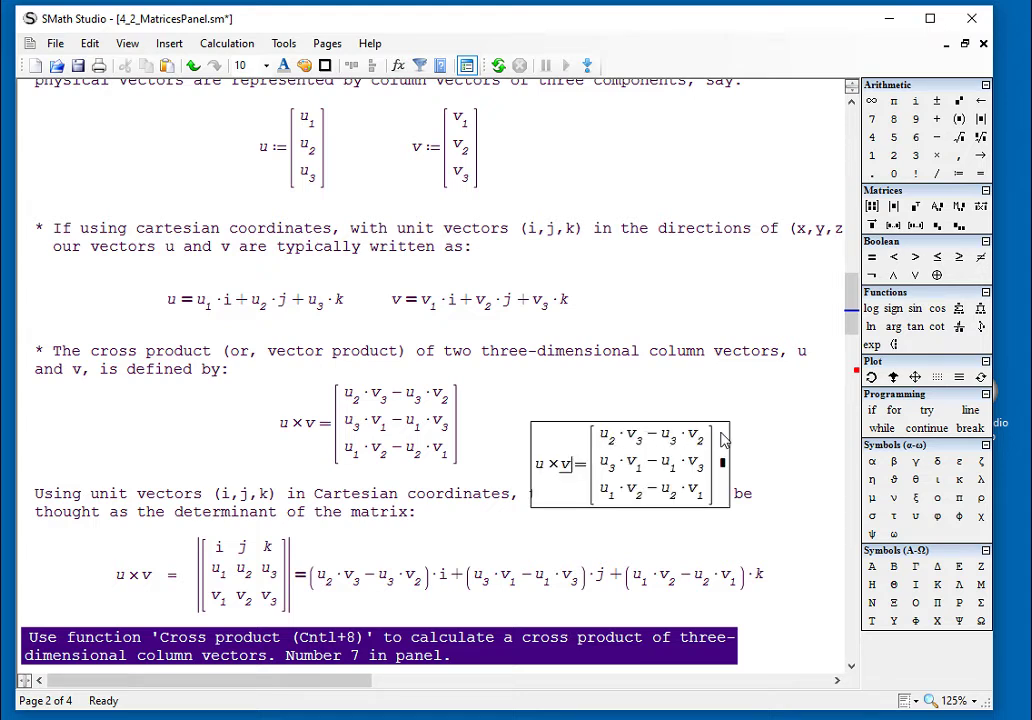
pyautogui.moveTo(742, 417); pyautogui.dragTo(693, 399)
pyautogui.click(778, 403)
# Change the operands of the added cross product expression to v×u and place the result beside the u×v definition.
pyautogui.click(547, 429)
pyautogui.press('BackSpace')
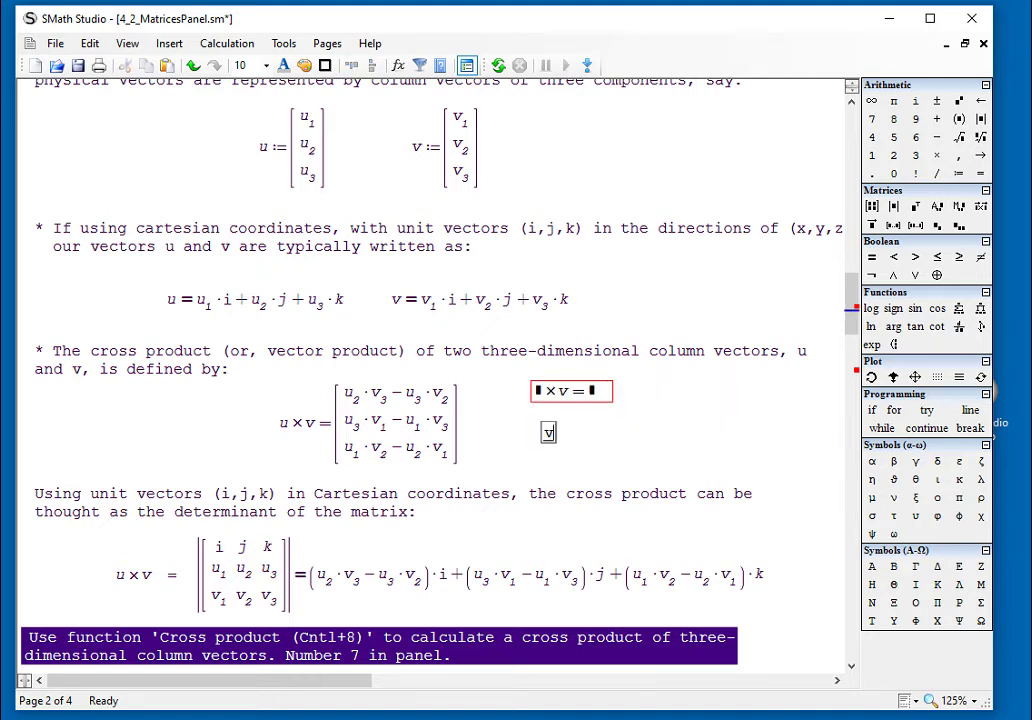
pyautogui.click(548, 428)
pyautogui.click(538, 391)
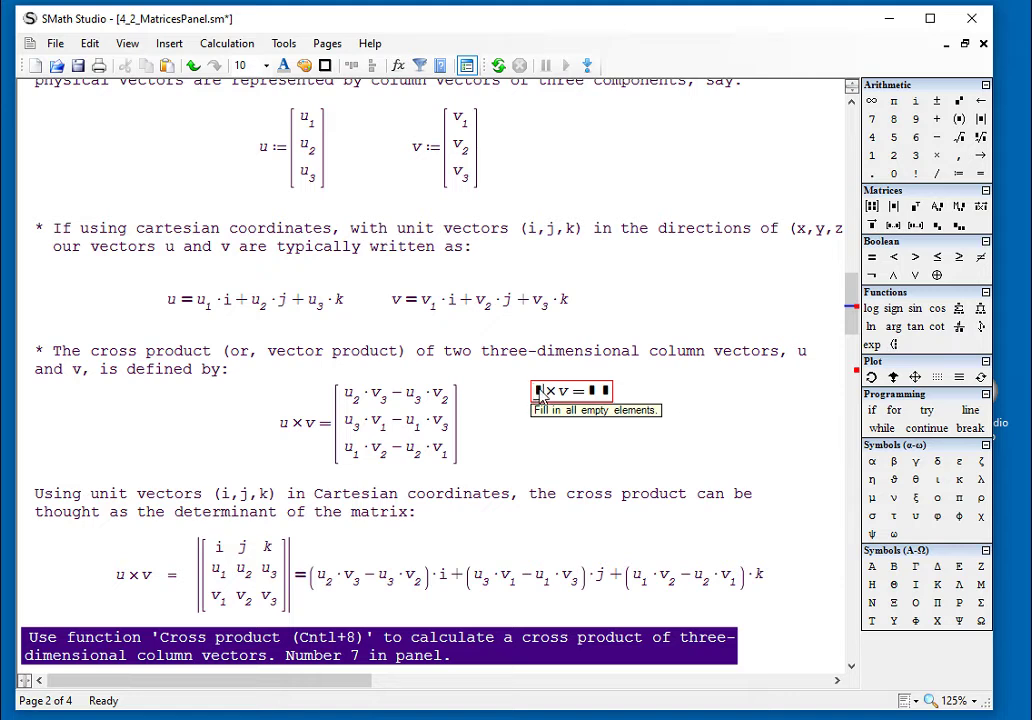
pyautogui.write('v')
pyautogui.click(686, 426)
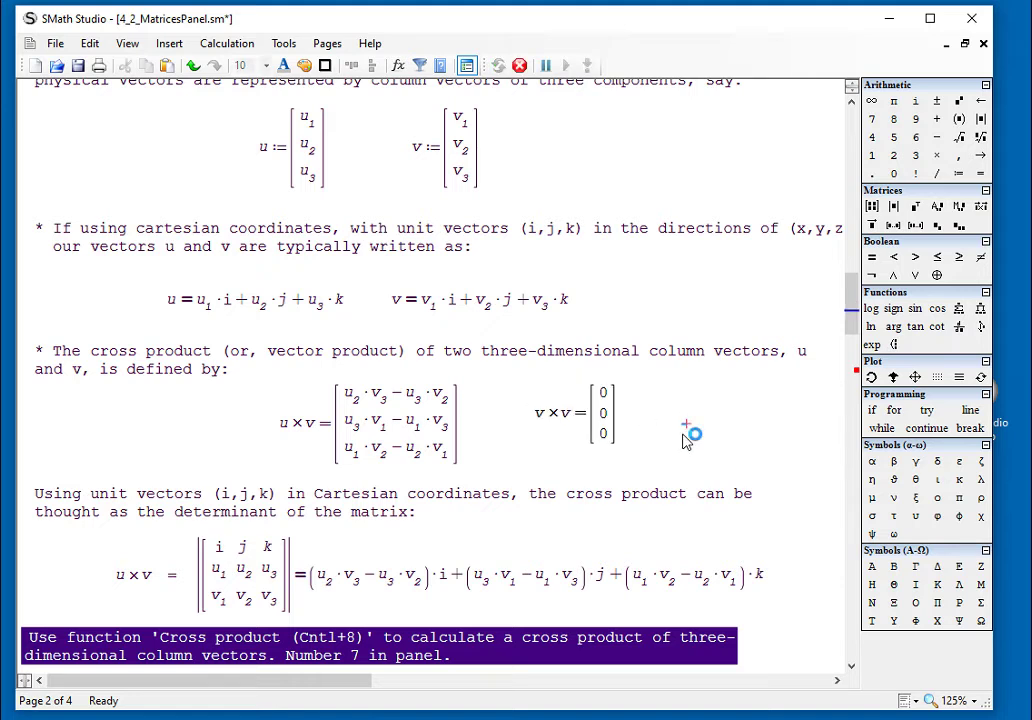
pyautogui.click(573, 421)
pyautogui.press('BackSpace')
pyautogui.write('u')
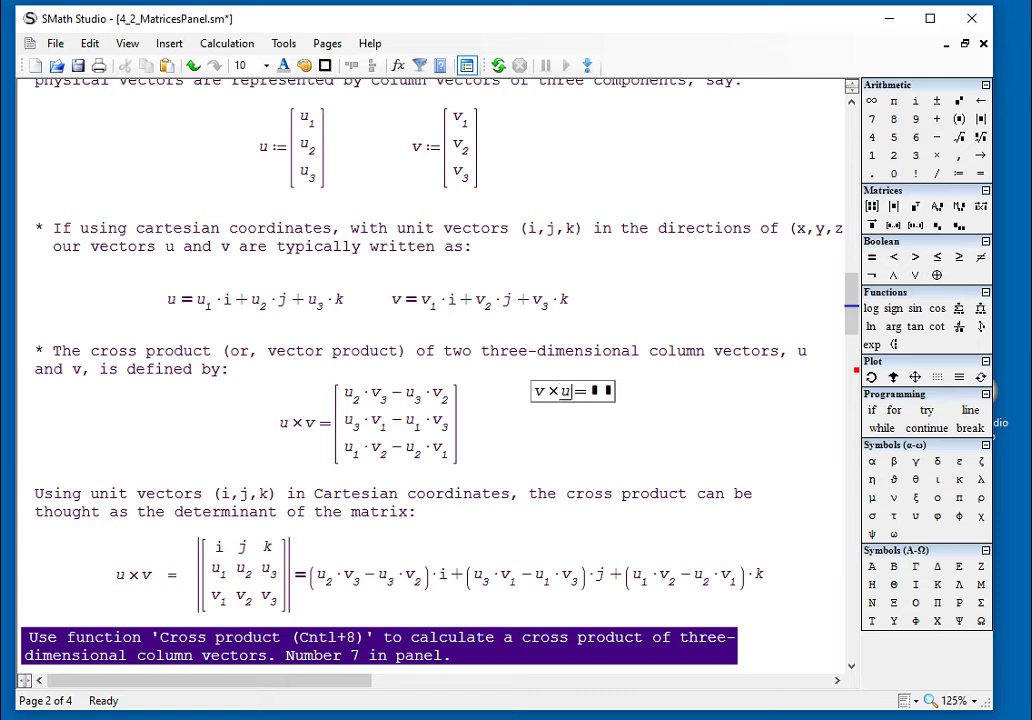
pyautogui.moveTo(616, 438); pyautogui.dragTo(668, 456)
pyautogui.click(730, 425)
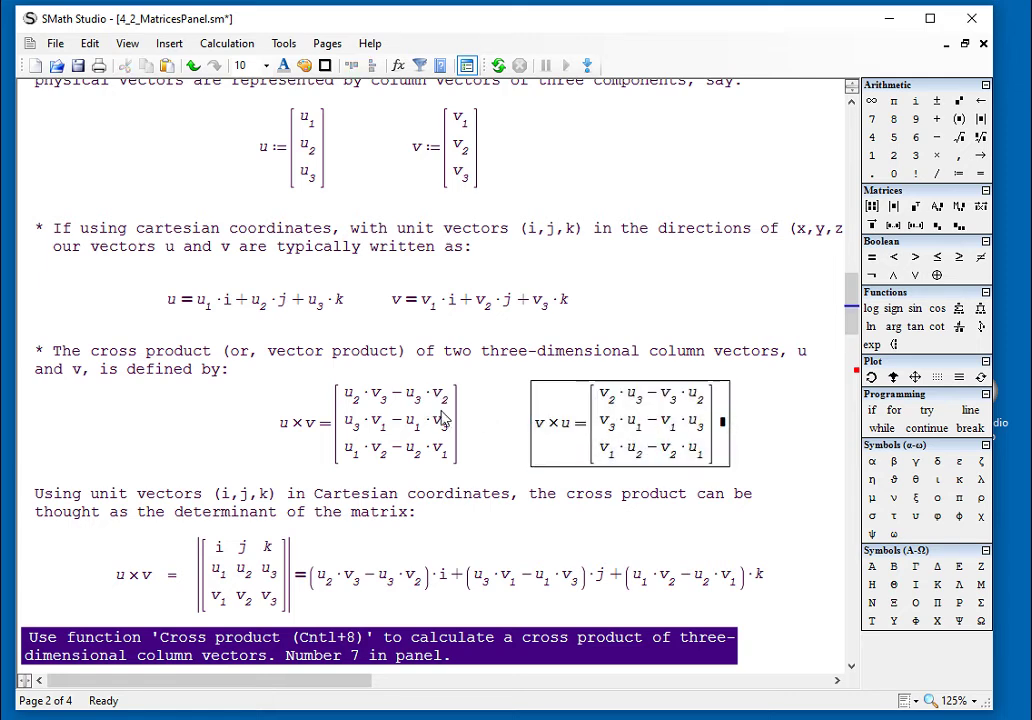
pyautogui.click(781, 451)
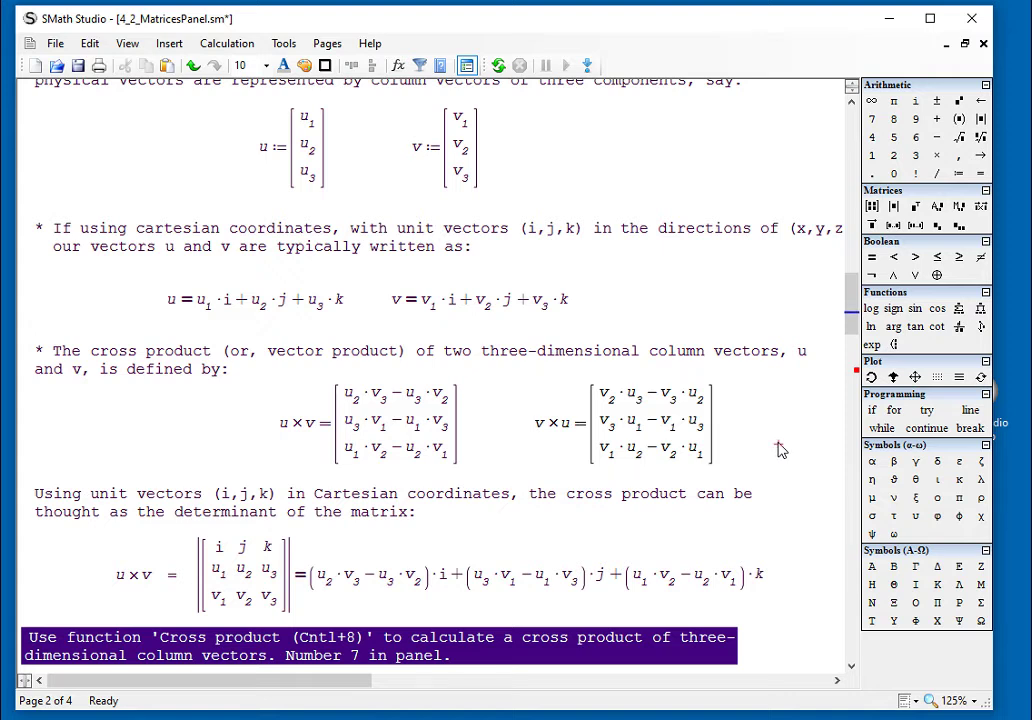
# Examine the cross product written as a determinant with unit vectors i, j, k, and continue to the dot product note.
pyautogui.scroll(-2, 781, 451)
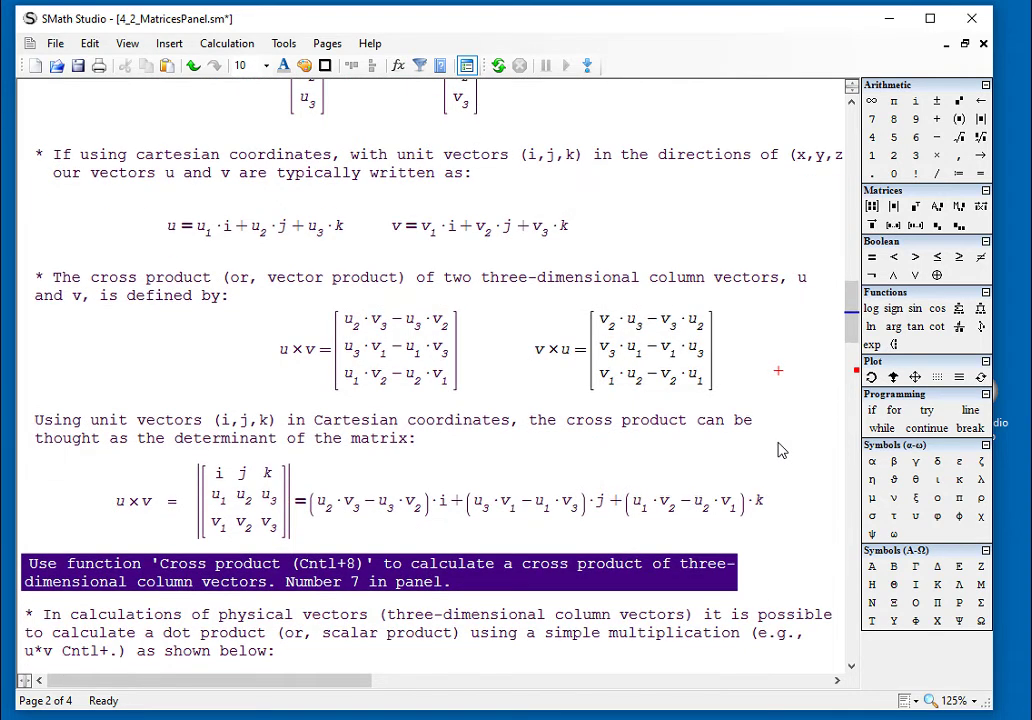
pyautogui.scroll(-2, 781, 451)
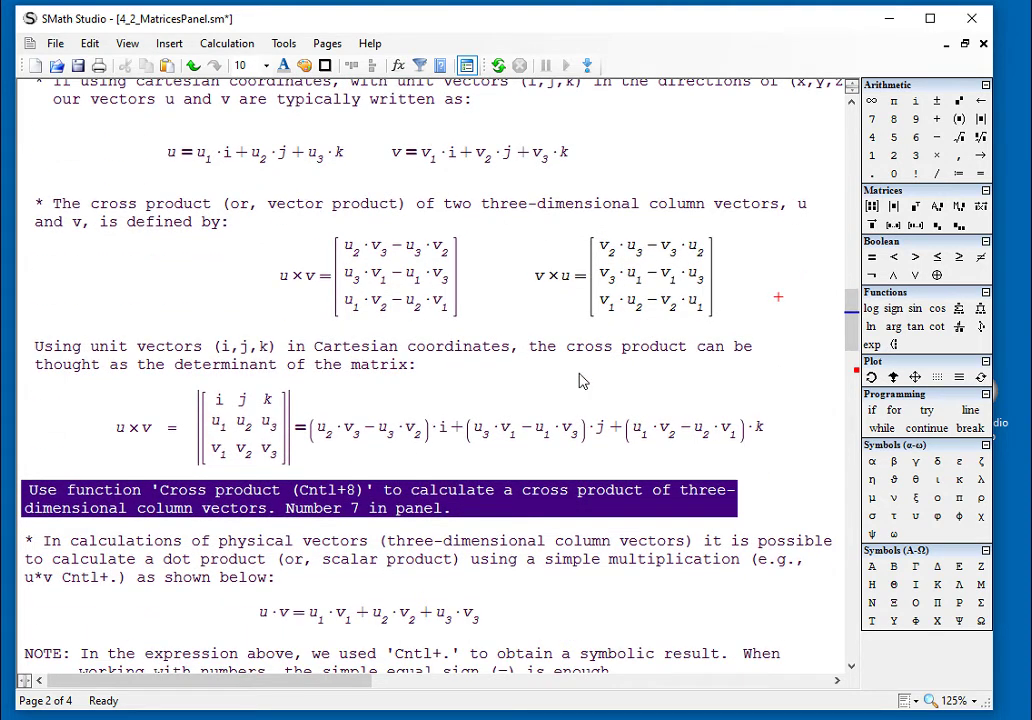
pyautogui.moveTo(582, 162); pyautogui.dragTo(232, 158)
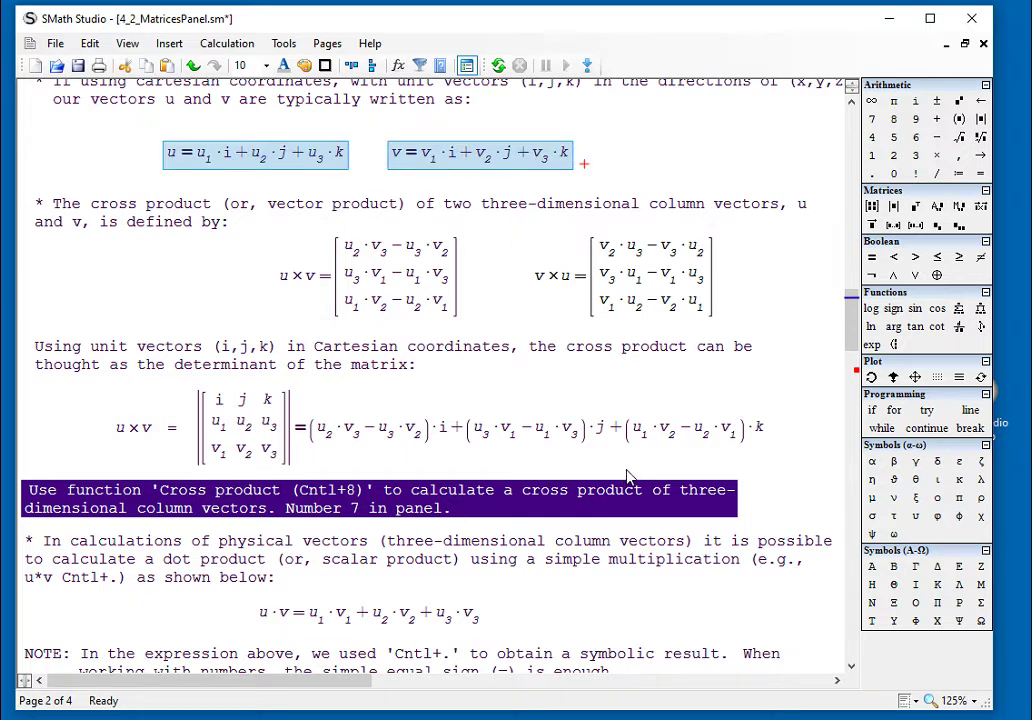
pyautogui.click(145, 430)
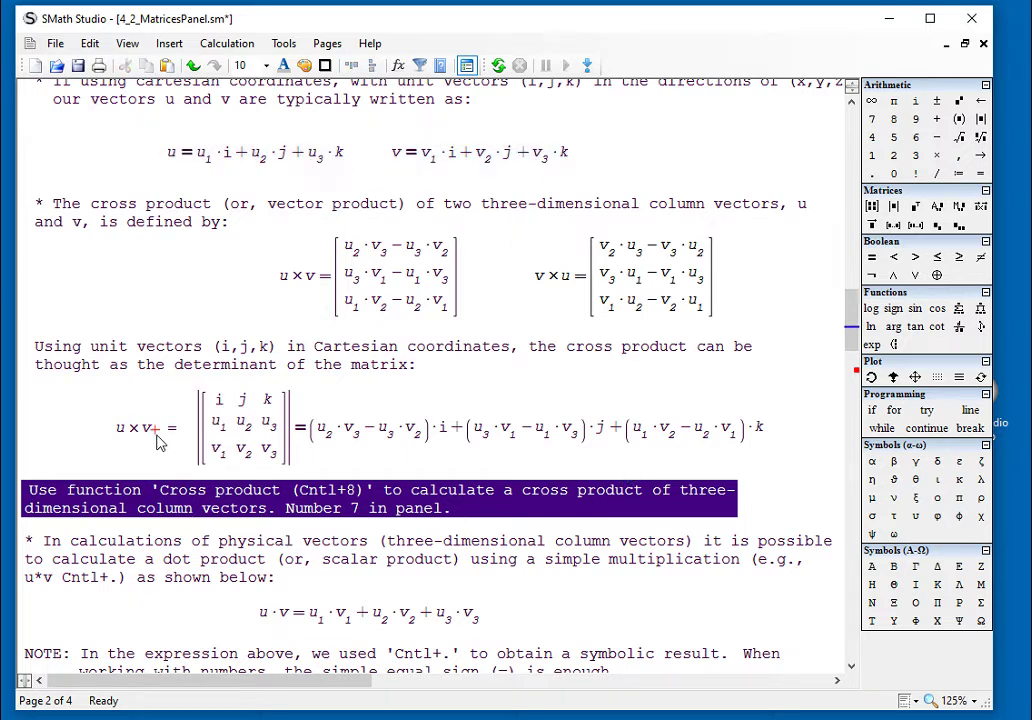
pyautogui.click(228, 434)
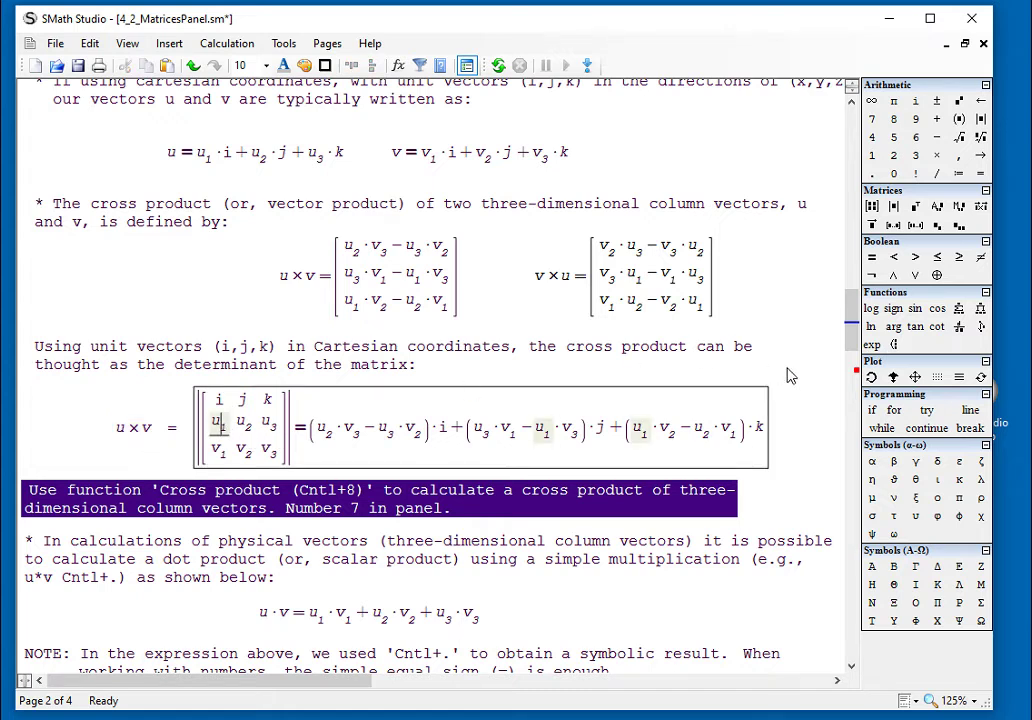
pyautogui.click(788, 369)
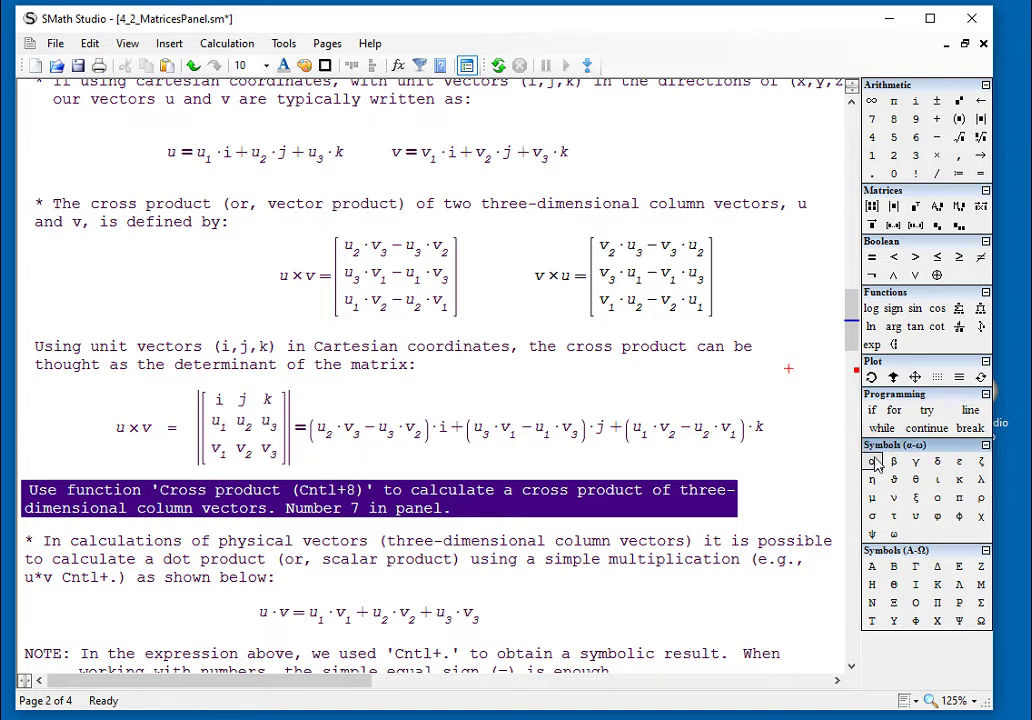
pyautogui.click(818, 472)
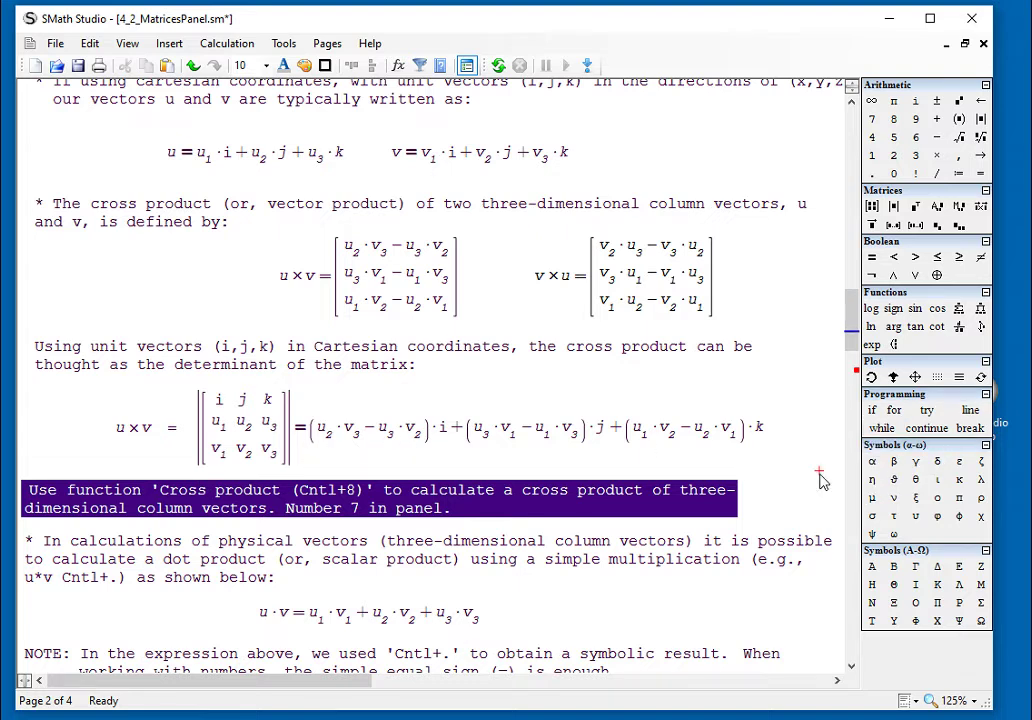
pyautogui.click(851, 668)
pyautogui.click(851, 668)
pyautogui.scroll(-5, 851, 668)
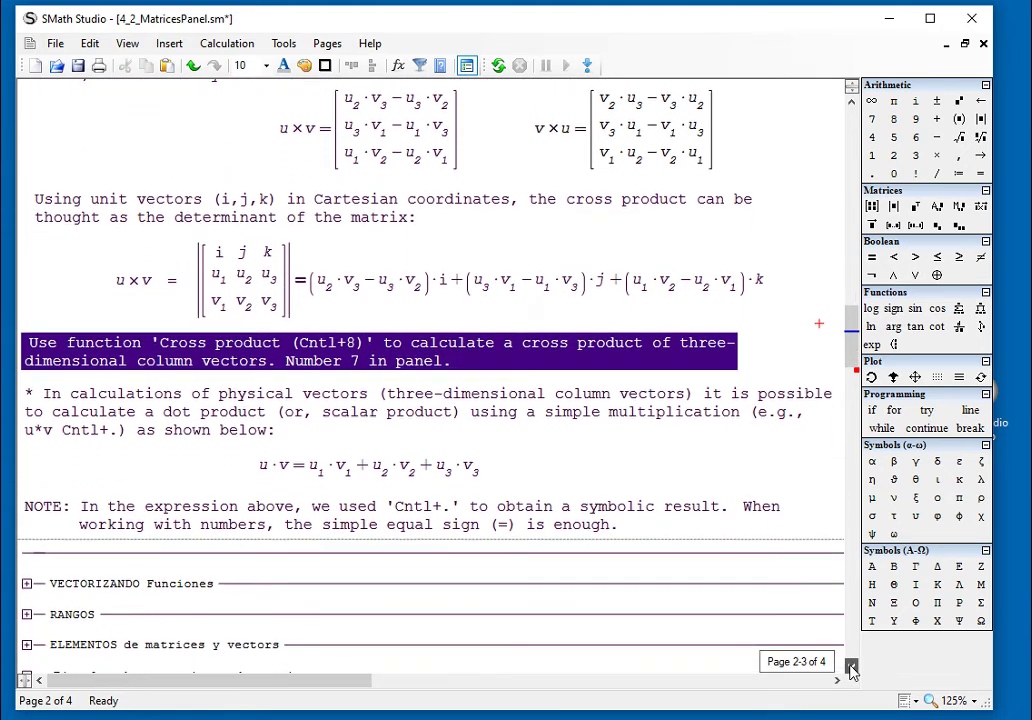
pyautogui.click(851, 668)
pyautogui.click(851, 668)
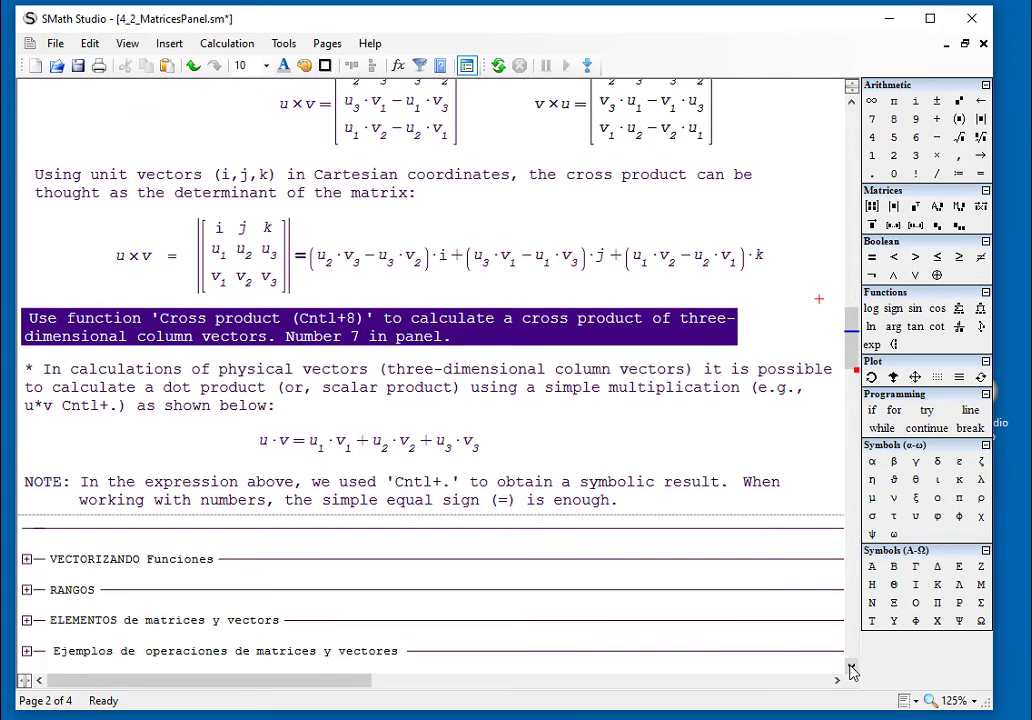
# Evaluate the dot product u·v symbolically beside the existing dot product formula.
pyautogui.click(537, 443)
pyautogui.write('u*')
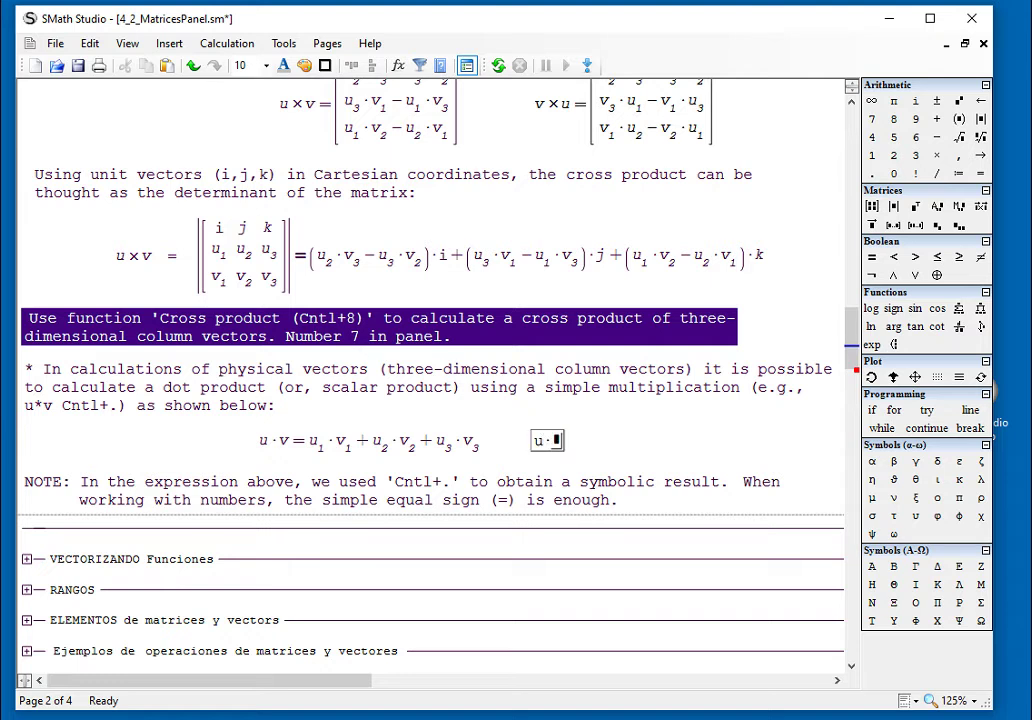
pyautogui.write('v')
pyautogui.hotkey('ctrl', '.')
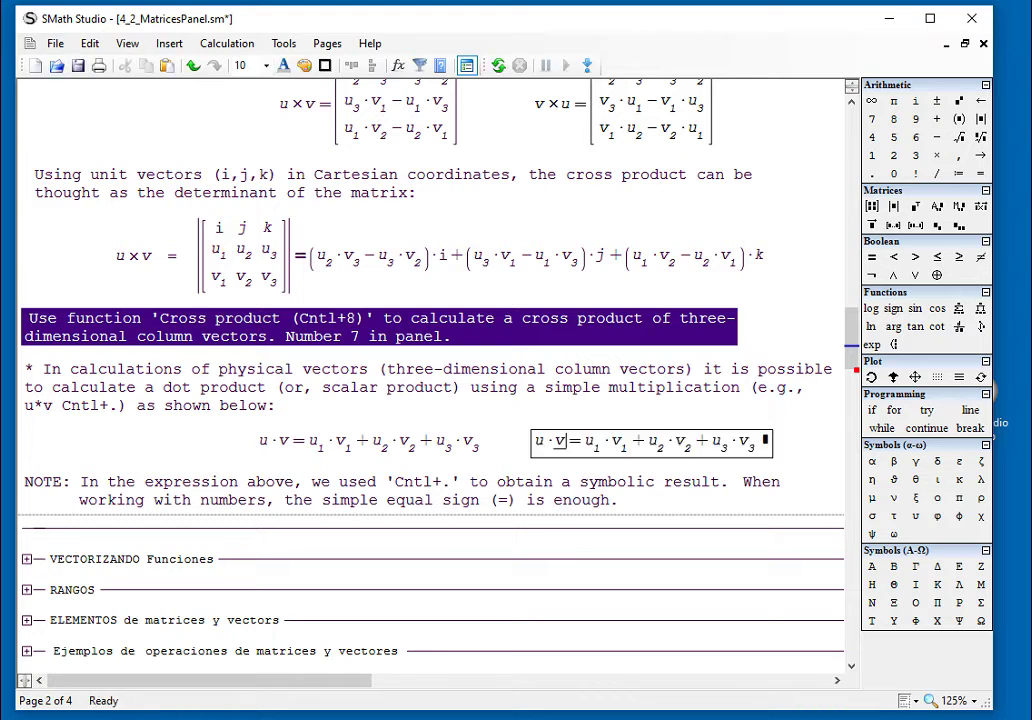
# Delete the added u·v dot product and the added v×u cross product expressions.
pyautogui.moveTo(788, 433); pyautogui.dragTo(760, 450)
pyautogui.press('Delete')
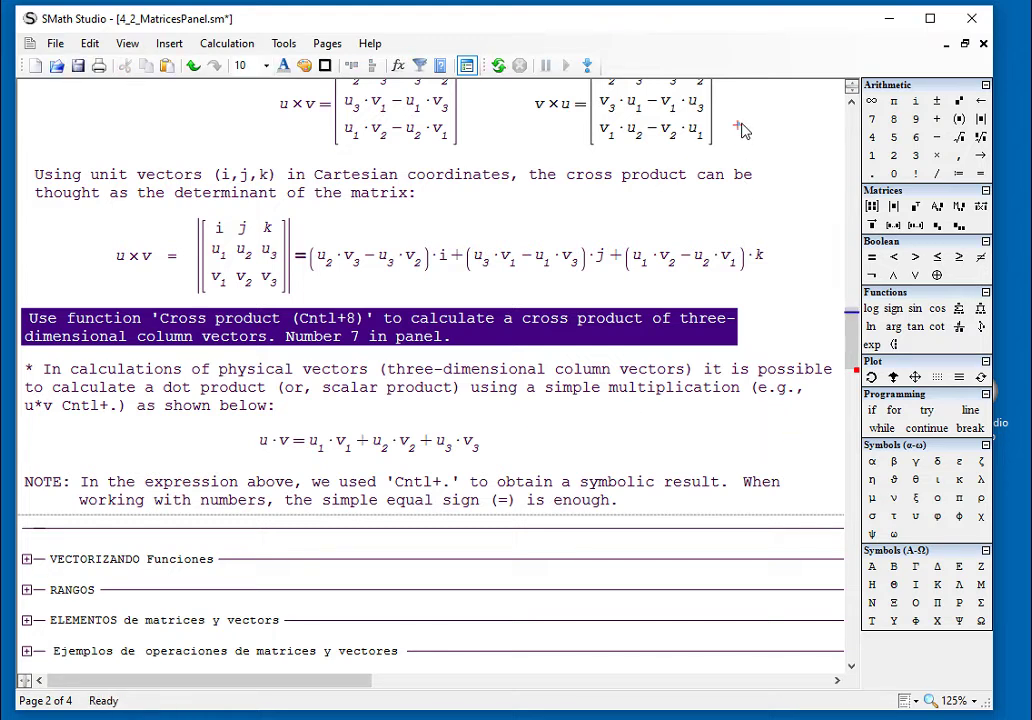
pyautogui.moveTo(737, 125); pyautogui.dragTo(527, 88)
pyautogui.press('Delete')
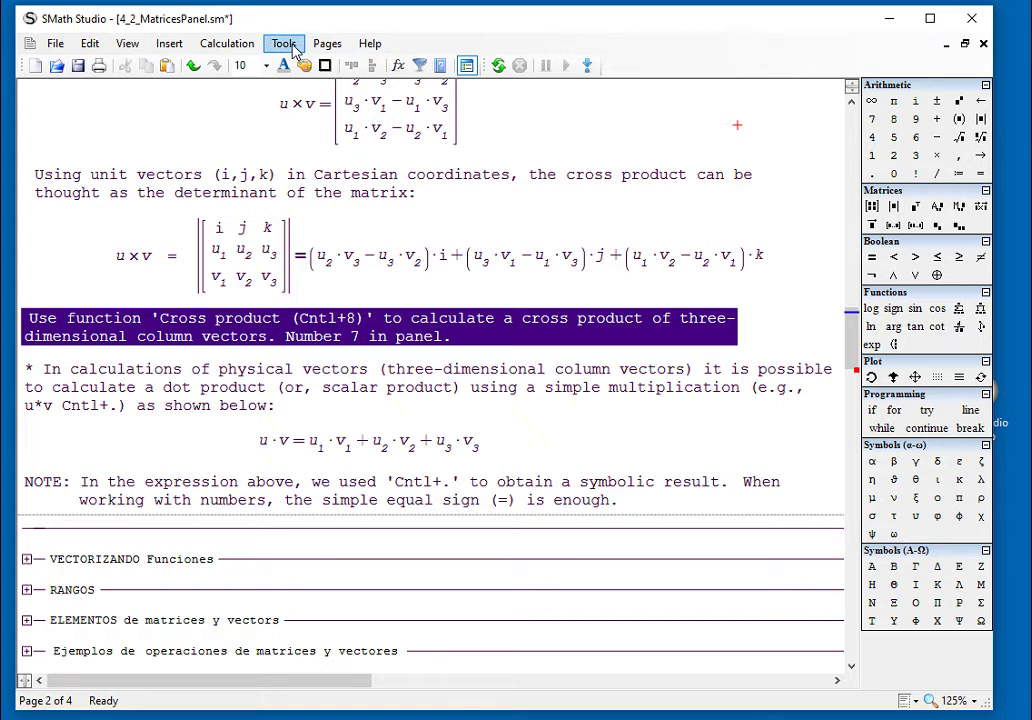
# Switch to Page4 and define u as a 3-row, 1-column vector with elements -2, 3 and 5 below the existing calculations.
pyautogui.click(327, 43)
pyautogui.click(362, 132)
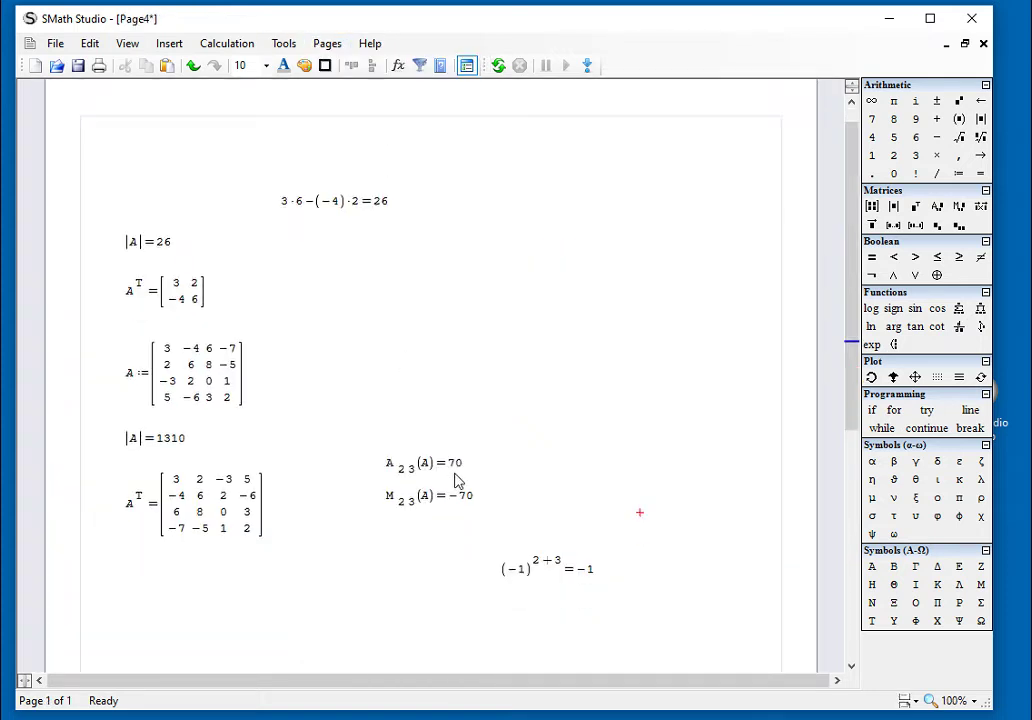
pyautogui.scroll(-5, 455, 481)
pyautogui.click(134, 350)
pyautogui.write('u:=')
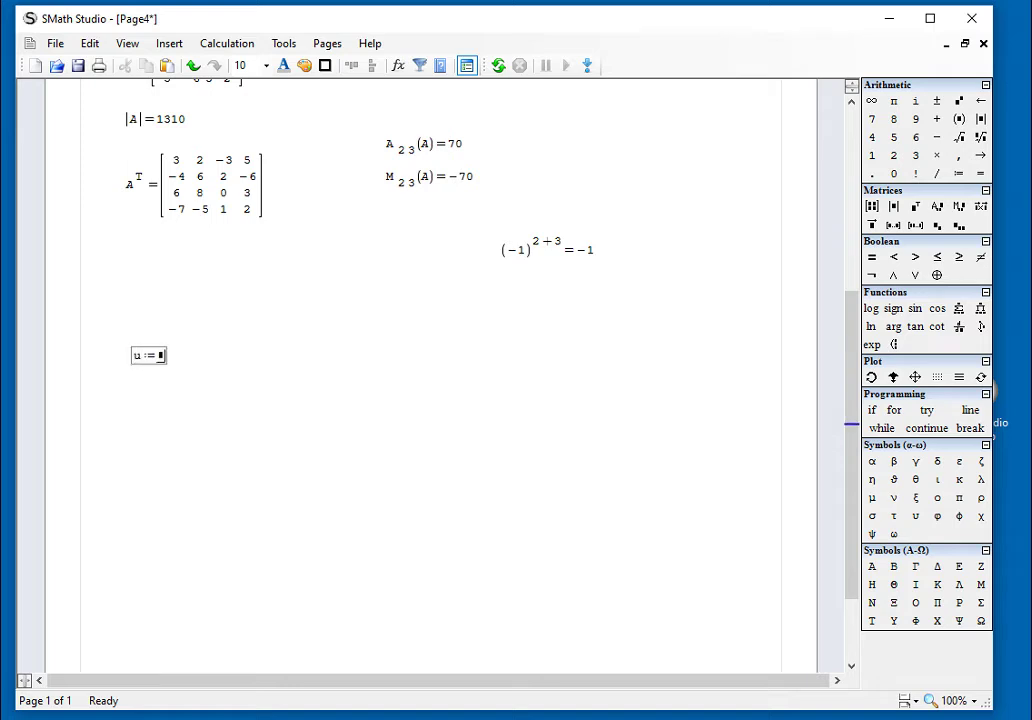
pyautogui.click(871, 206)
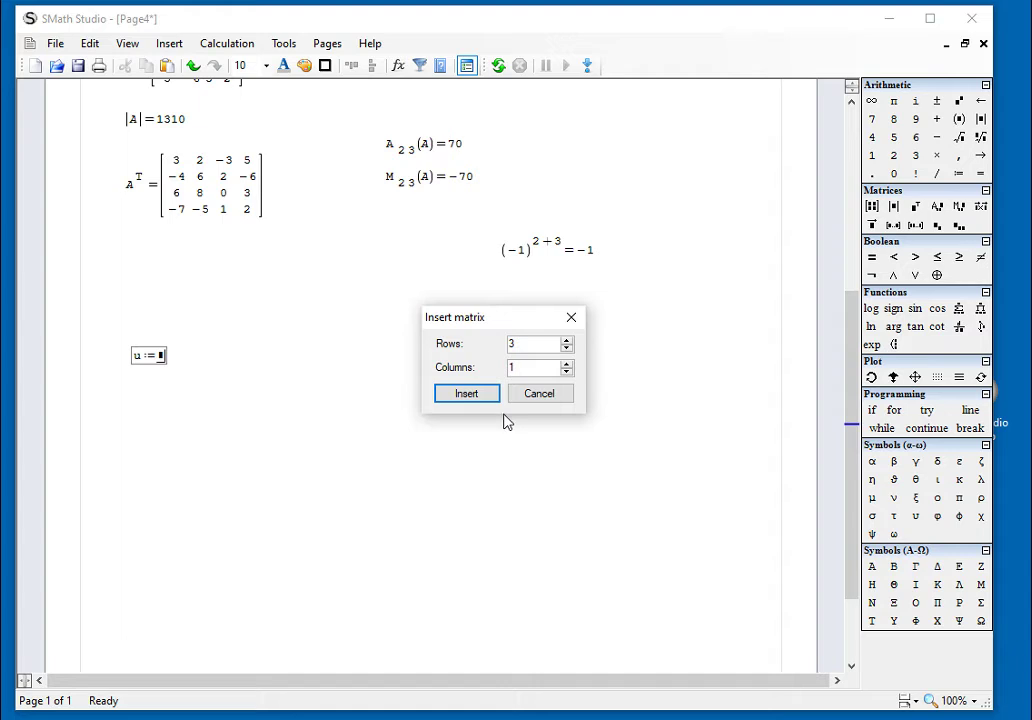
pyautogui.click(476, 399)
pyautogui.write('-2')
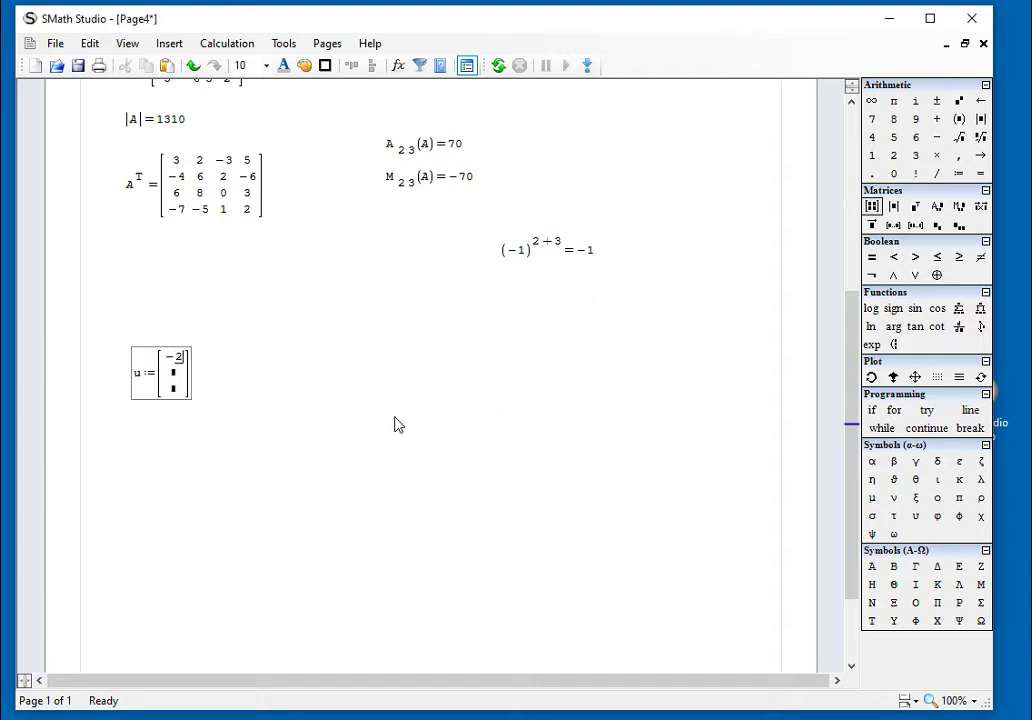
pyautogui.click(175, 371)
# Insert an empty 3-row, 1-column vector defined as v beside vector u, and line it up with u.
pyautogui.click(260, 371)
pyautogui.write('v:=')
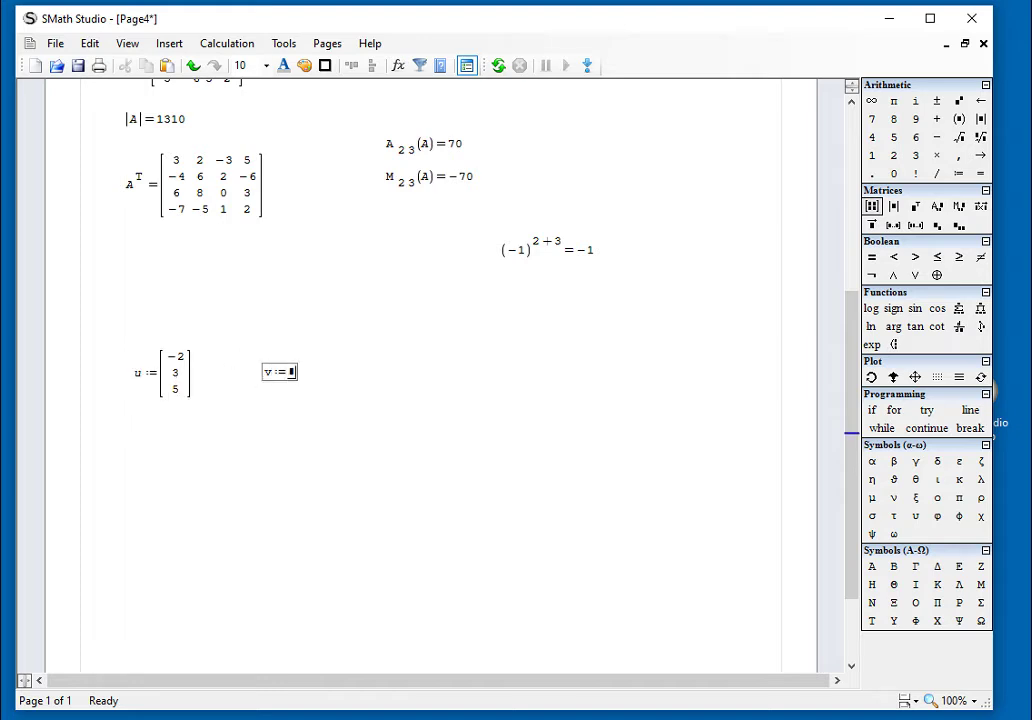
pyautogui.hotkey('ctrl', 'm')
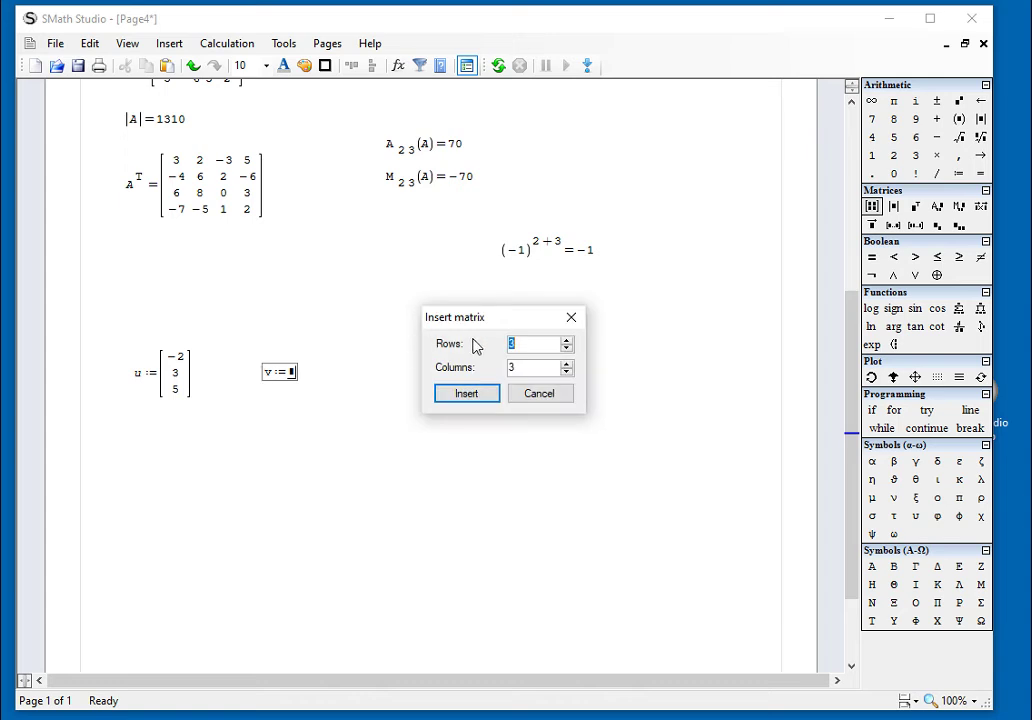
pyautogui.write('1')
pyautogui.moveTo(521, 350); pyautogui.dragTo(513, 351)
pyautogui.write('2')
pyautogui.press('BackSpace')
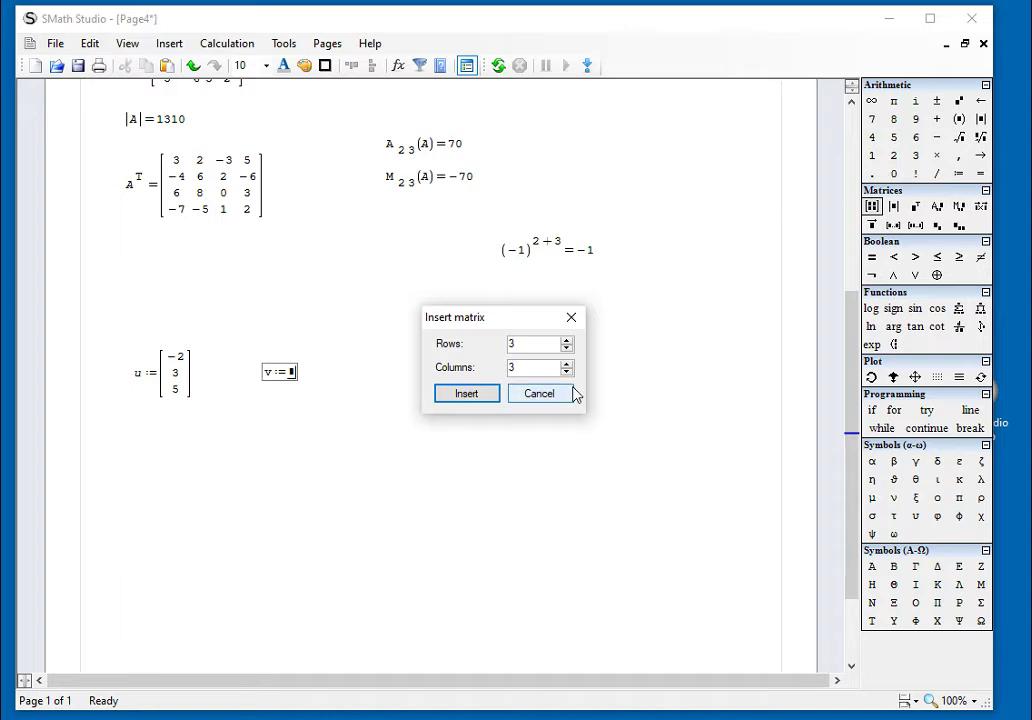
pyautogui.click(463, 395)
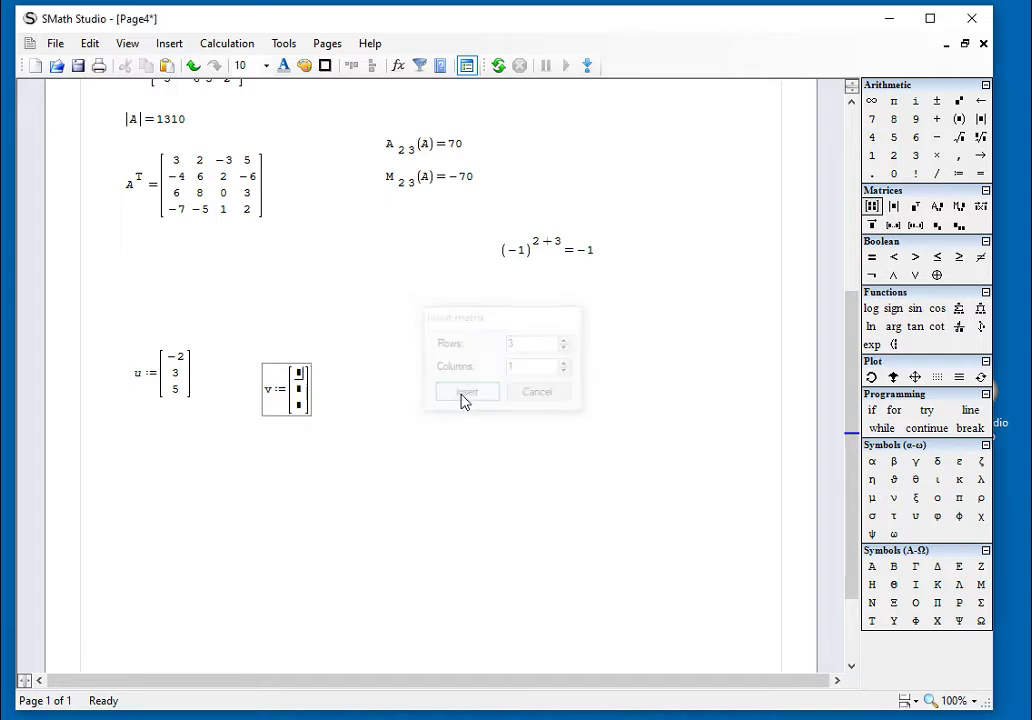
pyautogui.moveTo(379, 414); pyautogui.dragTo(310, 408)
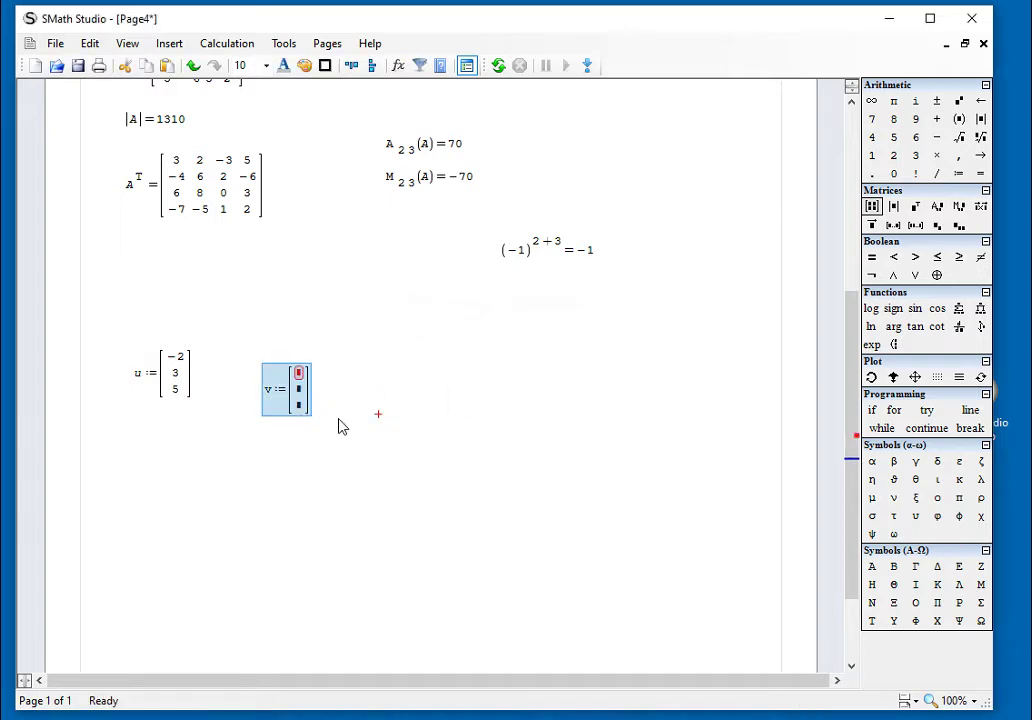
pyautogui.click(341, 389)
pyautogui.click(306, 380)
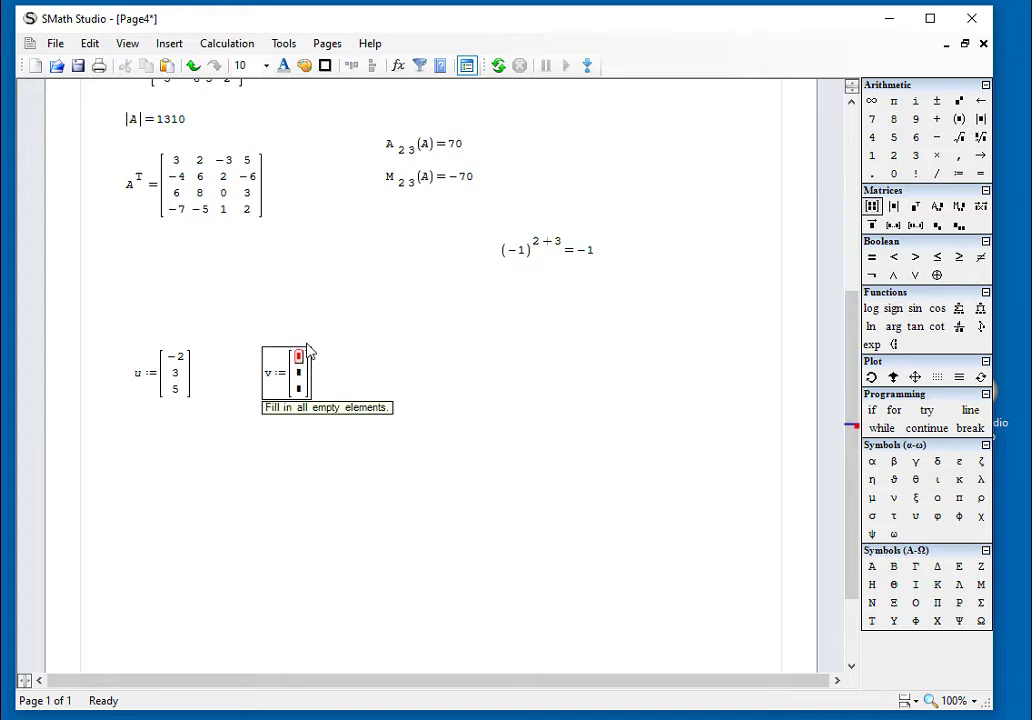
# Fill vector v with the elements 6, -2 and 4.
pyautogui.write('6')
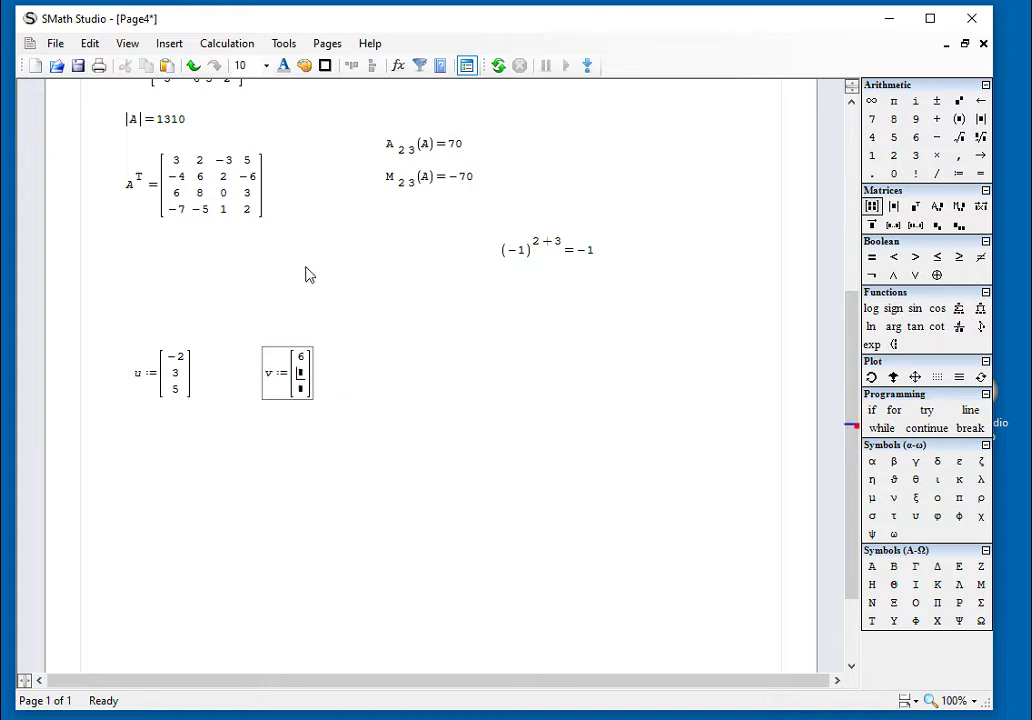
pyautogui.press('Tab')
pyautogui.write('-')
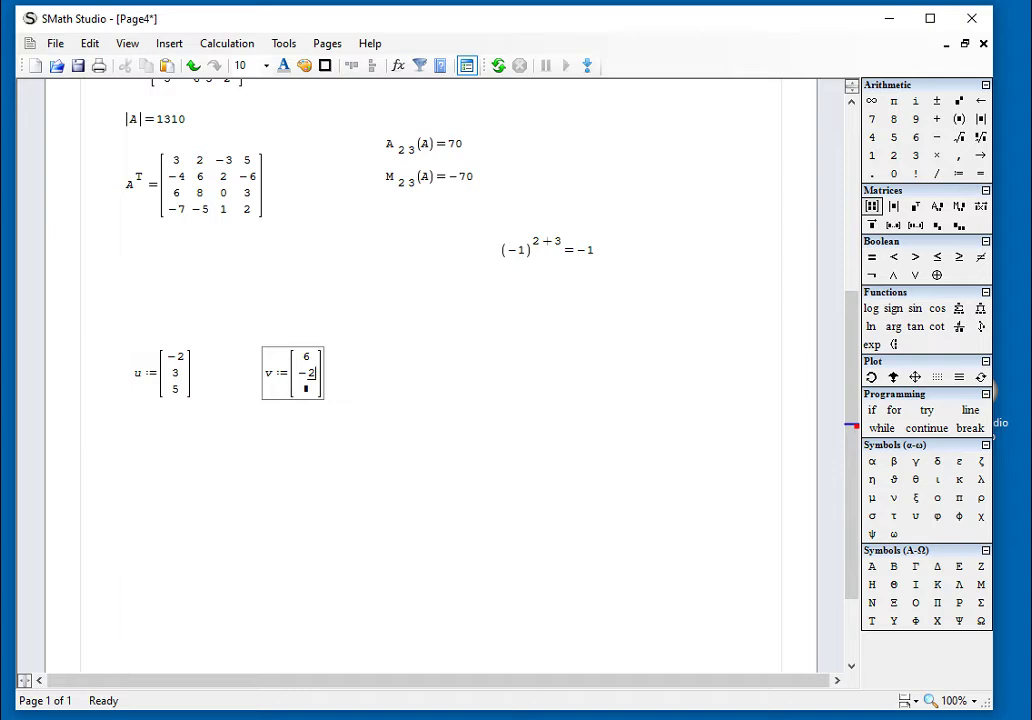
pyautogui.write('2')
pyautogui.press('Tab')
pyautogui.write('4')
pyautogui.click(566, 323)
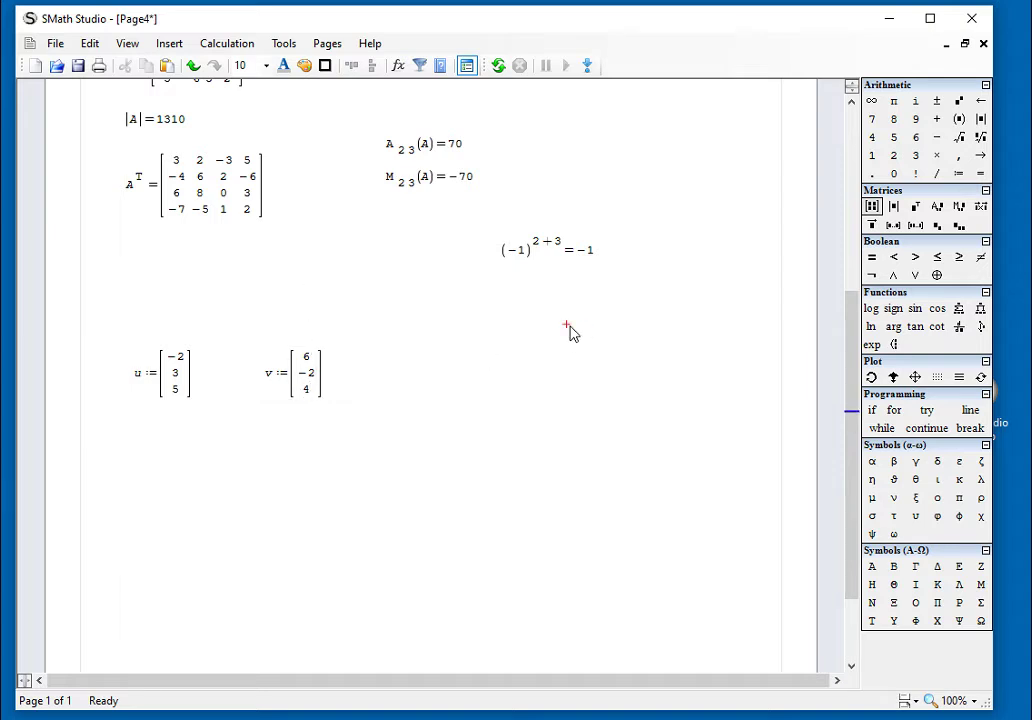
# Evaluate the cross product u×v numerically below the definition of vector u.
pyautogui.click(140, 441)
pyautogui.click(980, 206)
pyautogui.write('u×')
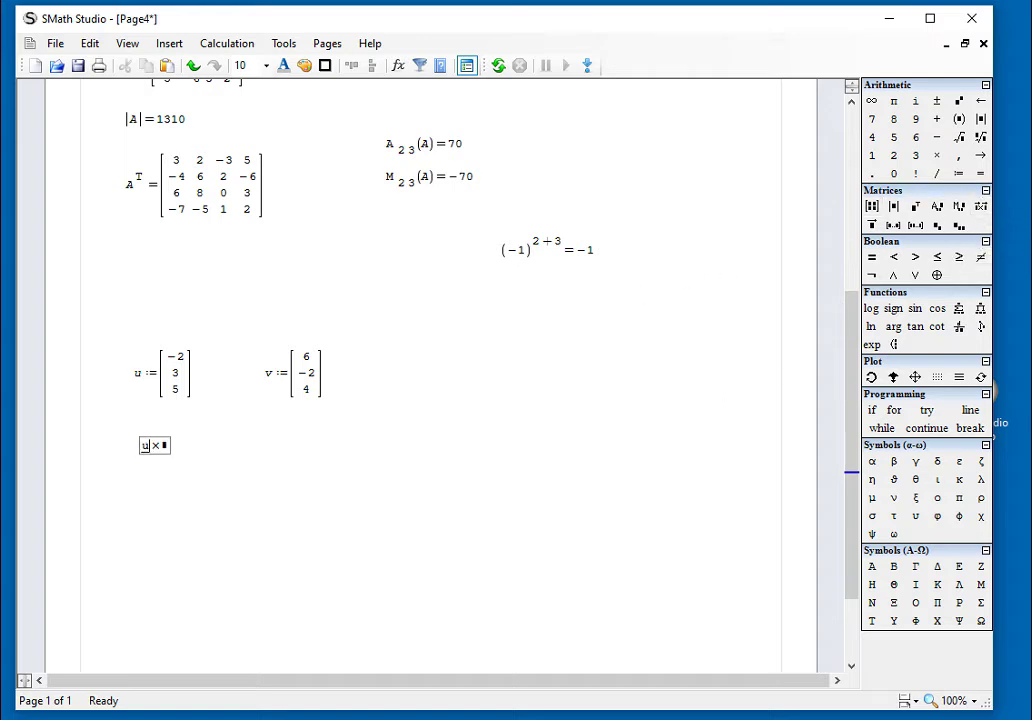
pyautogui.click(169, 450)
pyautogui.write('v=')
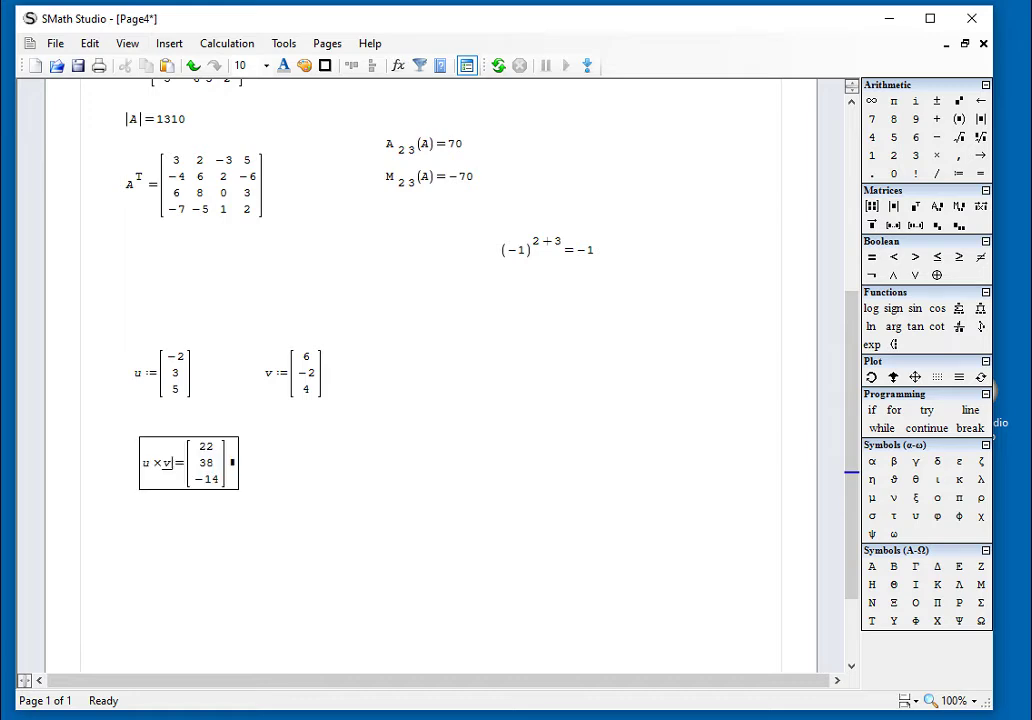
# Evaluate the reversed cross product v×u beside u×v and shift its expression slightly closer to it.
pyautogui.click(306, 456)
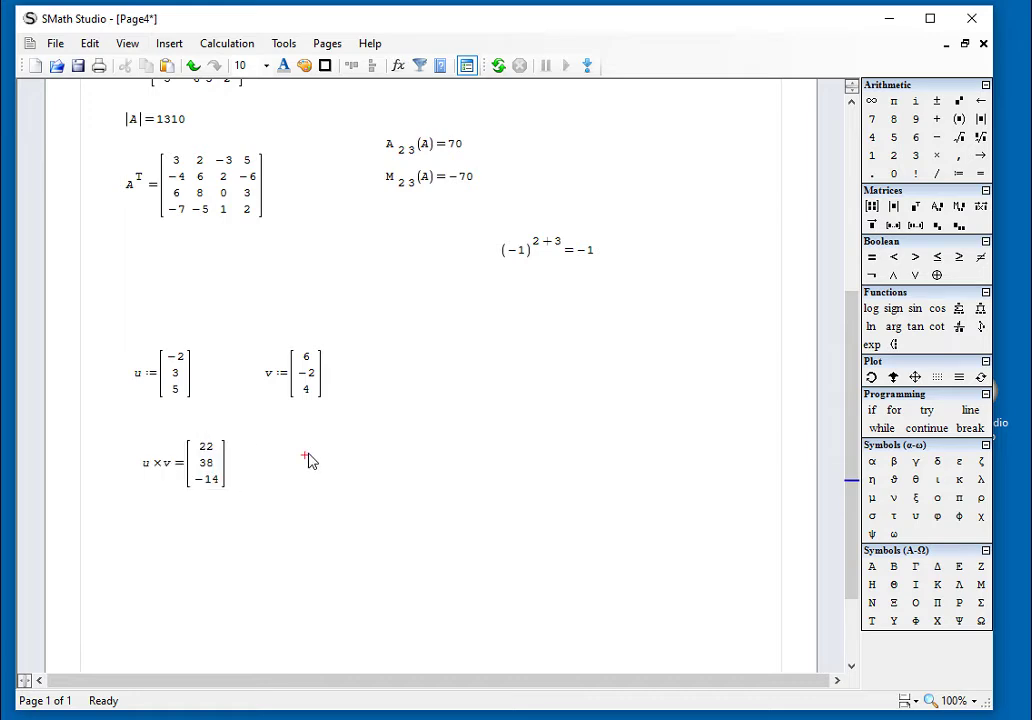
pyautogui.click(981, 206)
pyautogui.write('v×')
pyautogui.press('Right')
pyautogui.write('u=')
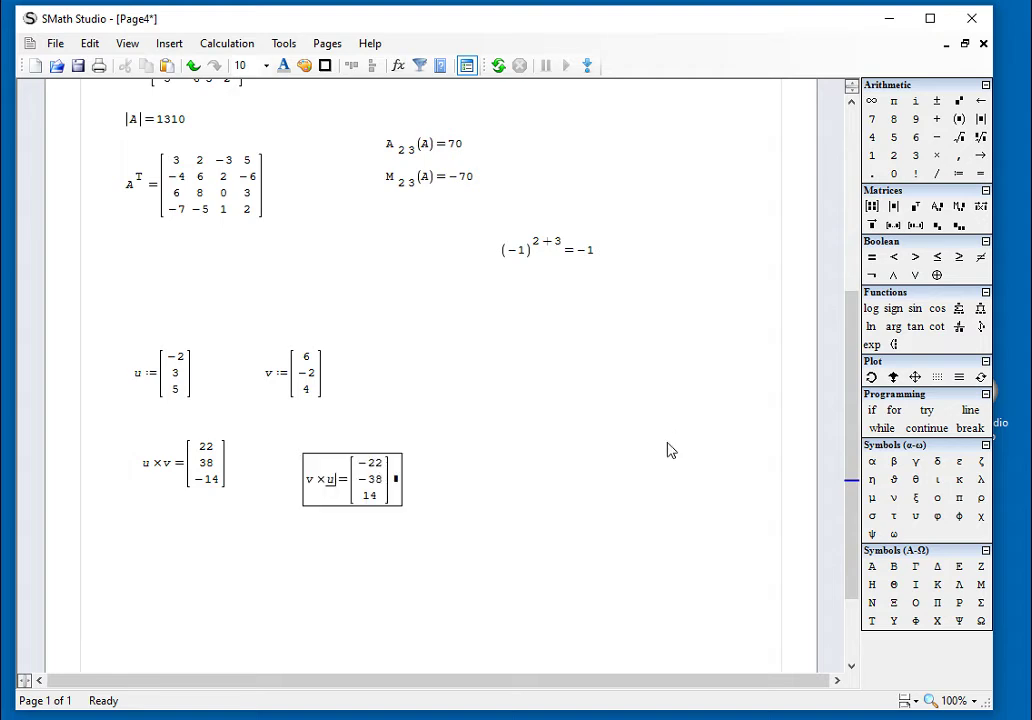
pyautogui.moveTo(526, 519); pyautogui.dragTo(340, 474)
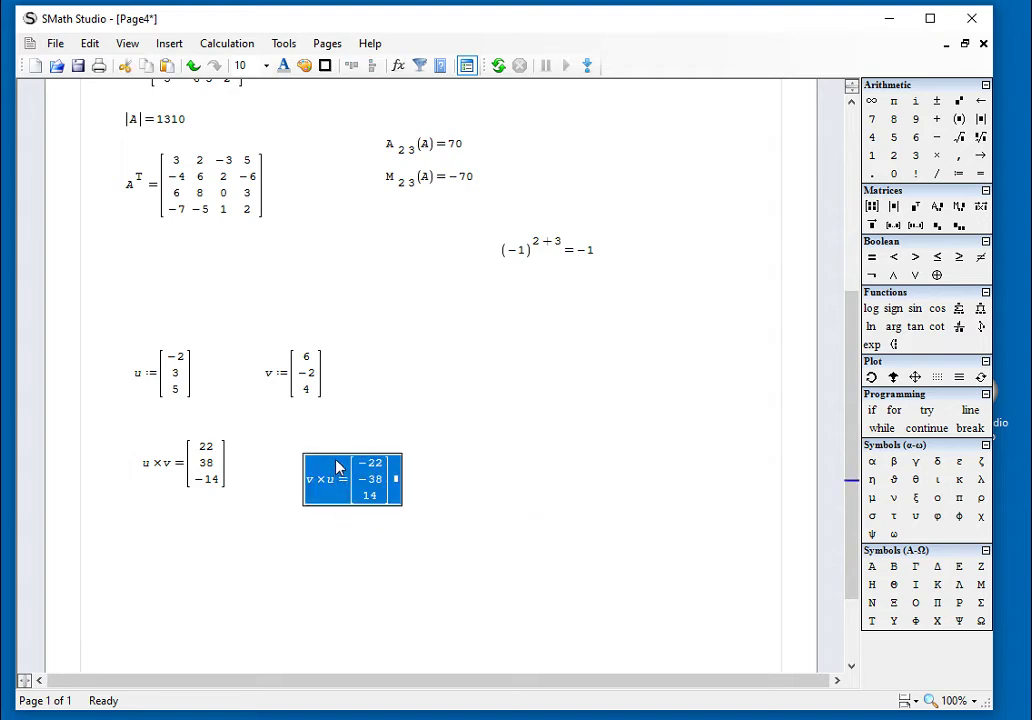
pyautogui.click(392, 491)
pyautogui.hotkey('shift', 'Left')
pyautogui.moveTo(476, 528)
pyautogui.mouseDown()
pyautogui.moveTo(387, 516)
pyautogui.moveTo(380, 505)
pyautogui.mouseUp()
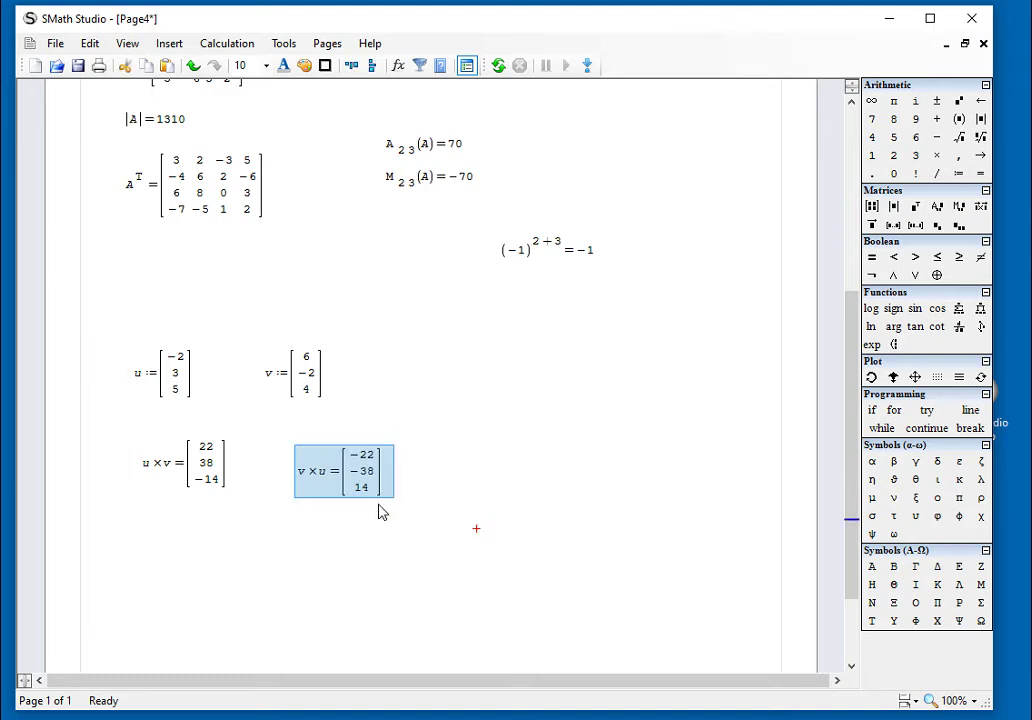
# Evaluate the dot products u·v and v·u side by side below the two cross products.
pyautogui.click(377, 570)
pyautogui.click(141, 521)
pyautogui.write('u')
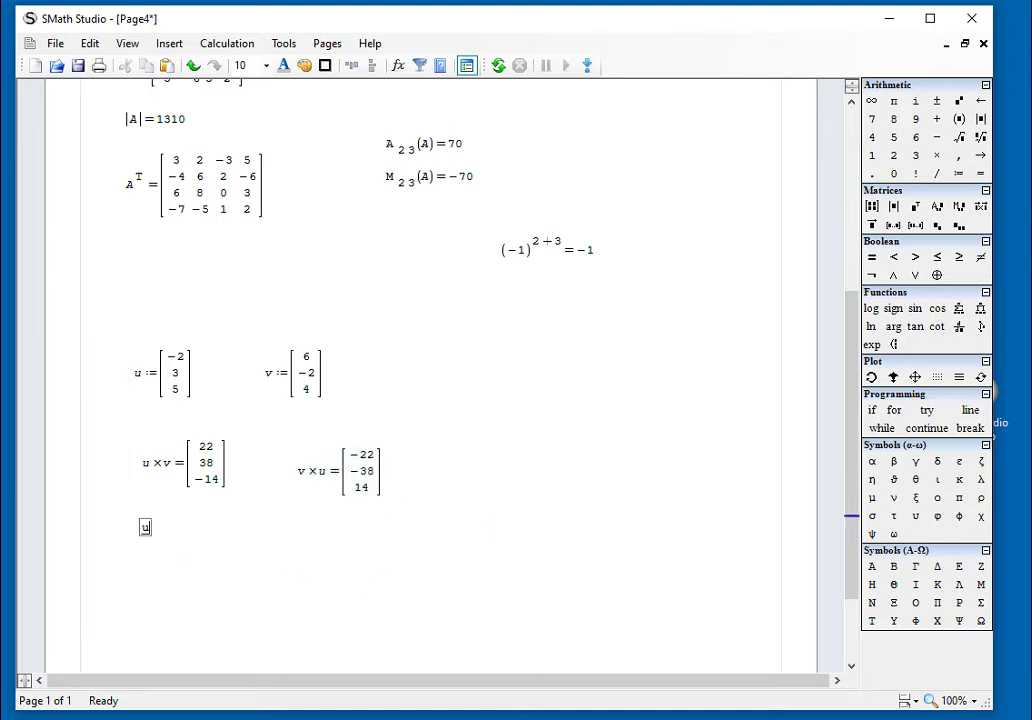
pyautogui.write('*v=2')
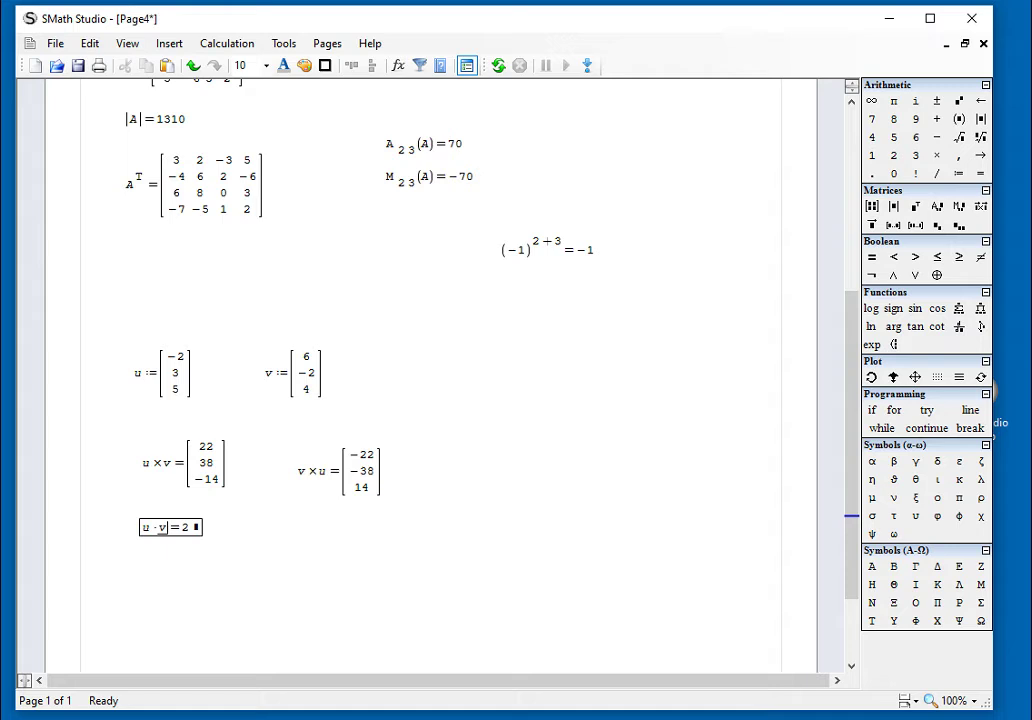
pyautogui.click(297, 522)
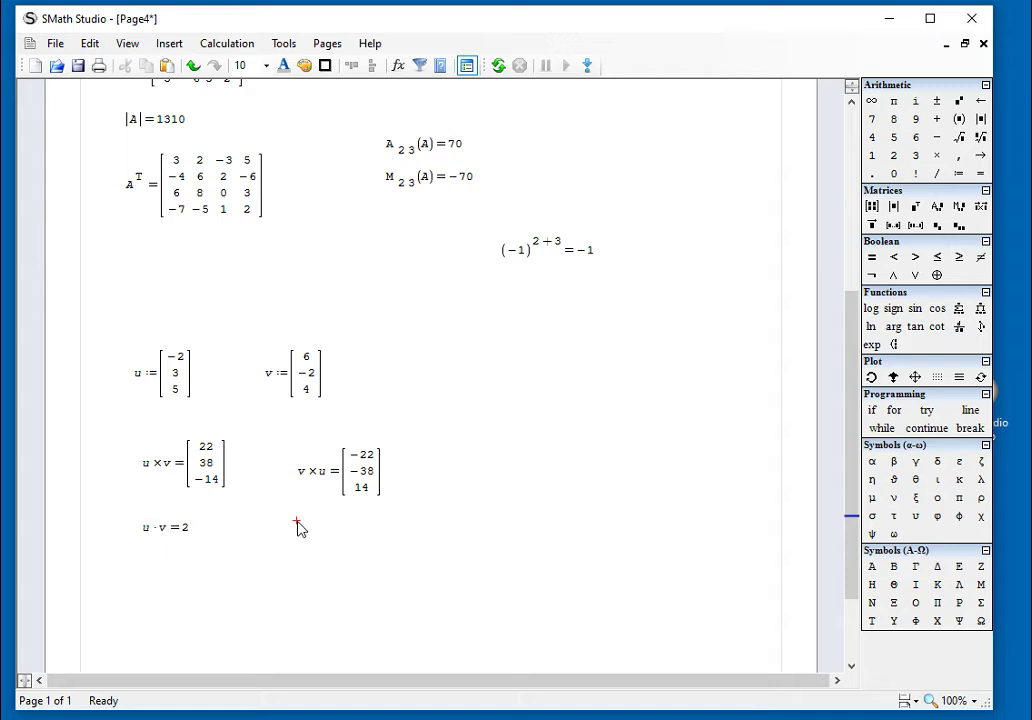
pyautogui.write('v*u=')
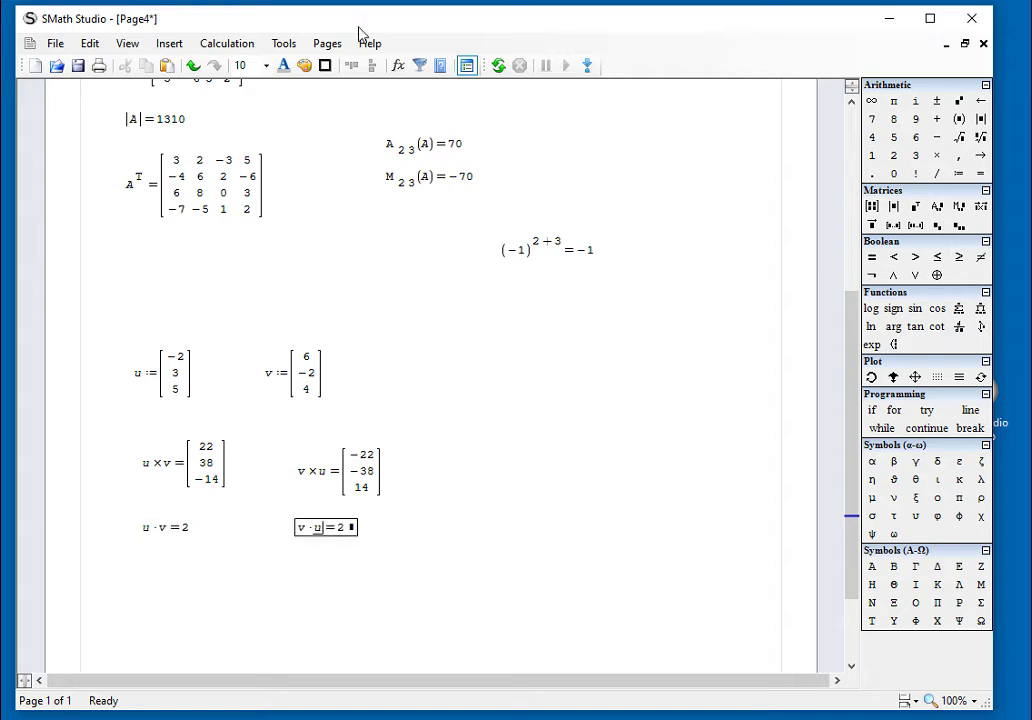
# Switch to the 4_2_MatricesPanel.sm page and expand the VECTORIZANDO Funciones section below the dot product note.
pyautogui.click(312, 50)
pyautogui.click(356, 106)
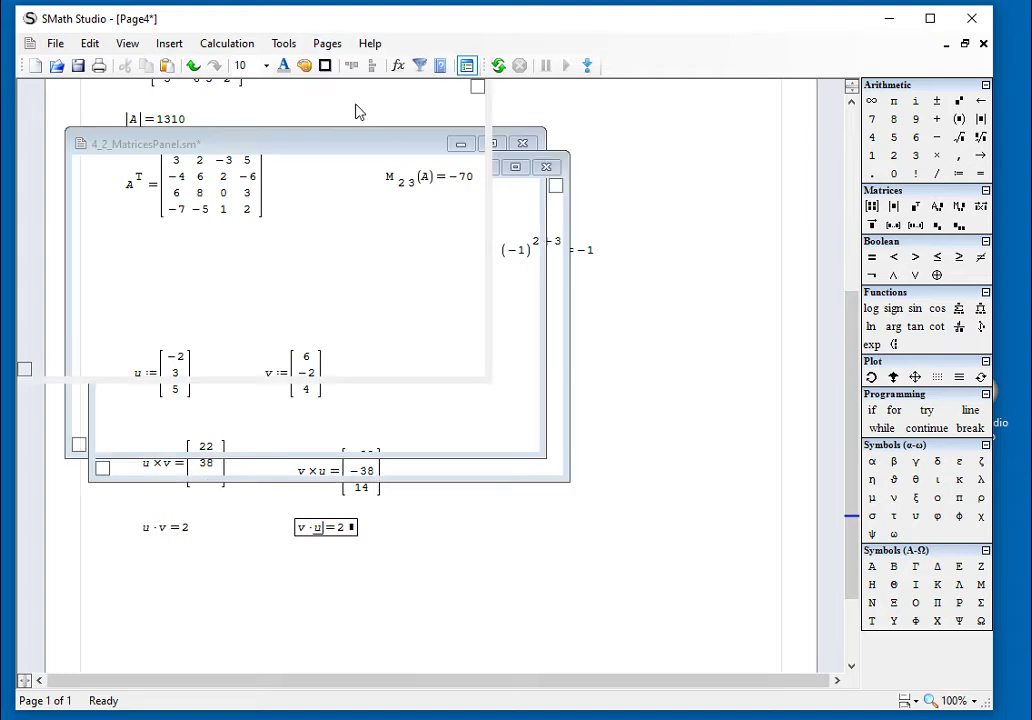
pyautogui.scroll(-5, 393, 197)
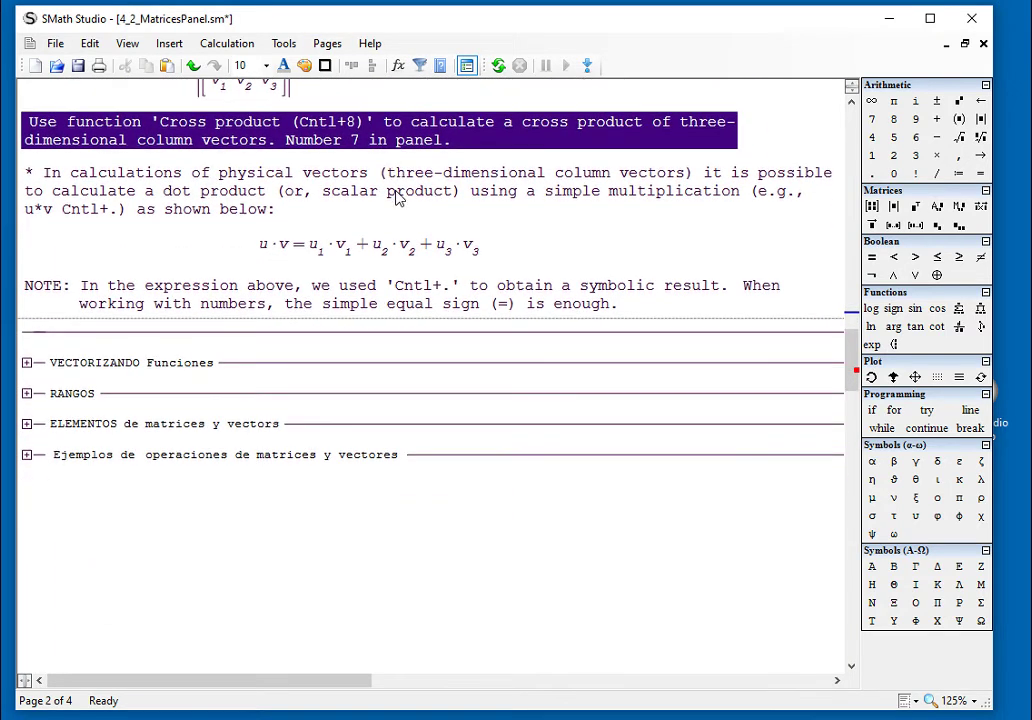
pyautogui.scroll(-2, 396, 197)
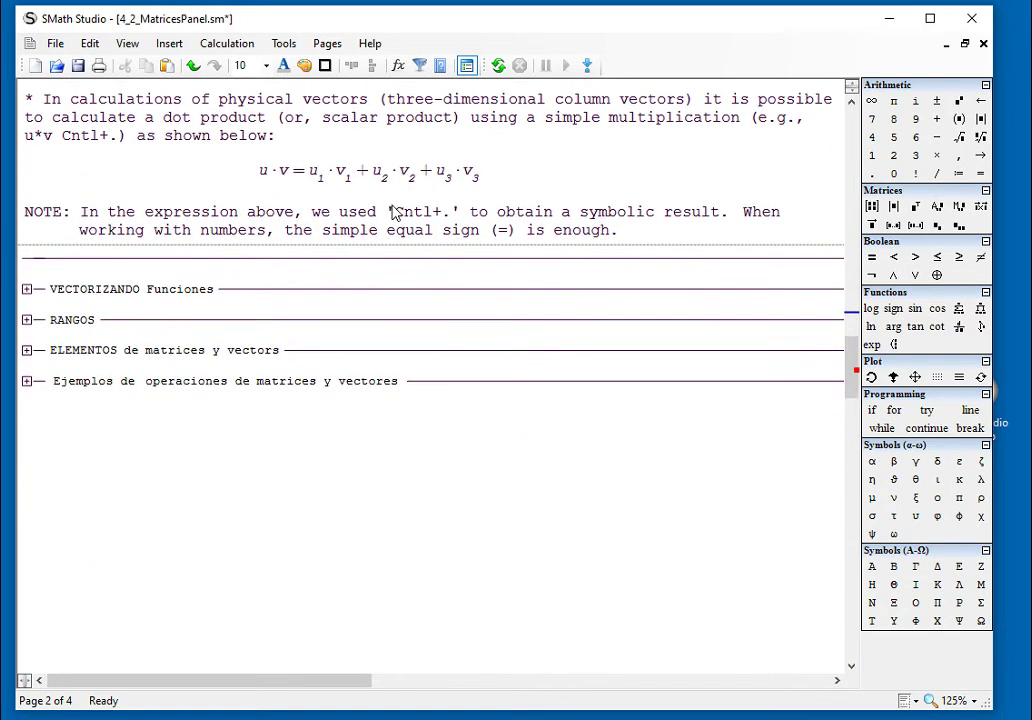
pyautogui.click(27, 289)
# Select and copy the example's heading, the function definition f(x):=sin(x)+cos(x) and the vector of values s, including their labels.
pyautogui.click(685, 520)
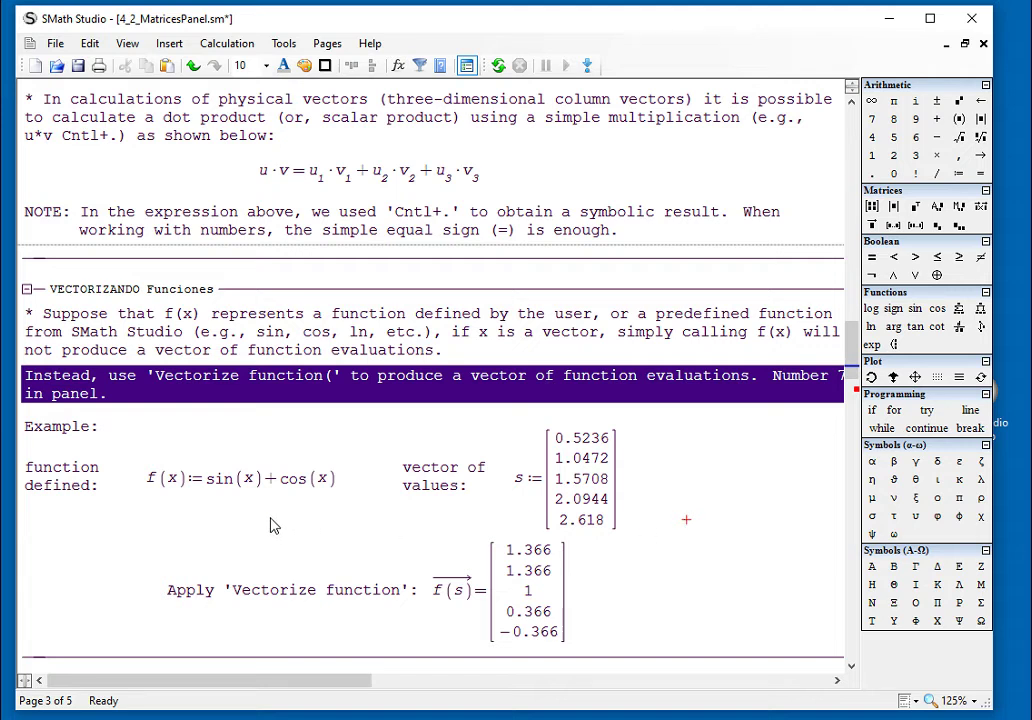
pyautogui.moveTo(267, 520); pyautogui.dragTo(267, 479)
pyautogui.click(299, 499)
pyautogui.click(308, 509)
pyautogui.click(636, 488)
pyautogui.click(688, 614)
pyautogui.moveTo(688, 614); pyautogui.dragTo(35, 438)
pyautogui.click(645, 490)
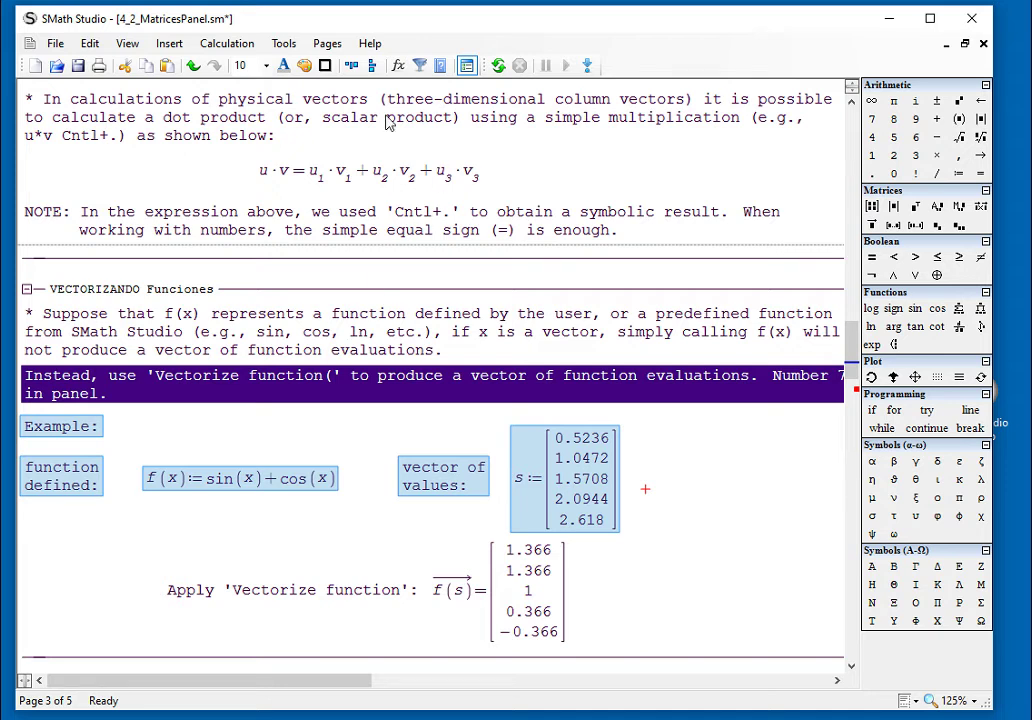
# Switch to Page4, extend the worksheet onto a second page and paste the copied function and vector example at its start.
pyautogui.click(327, 44)
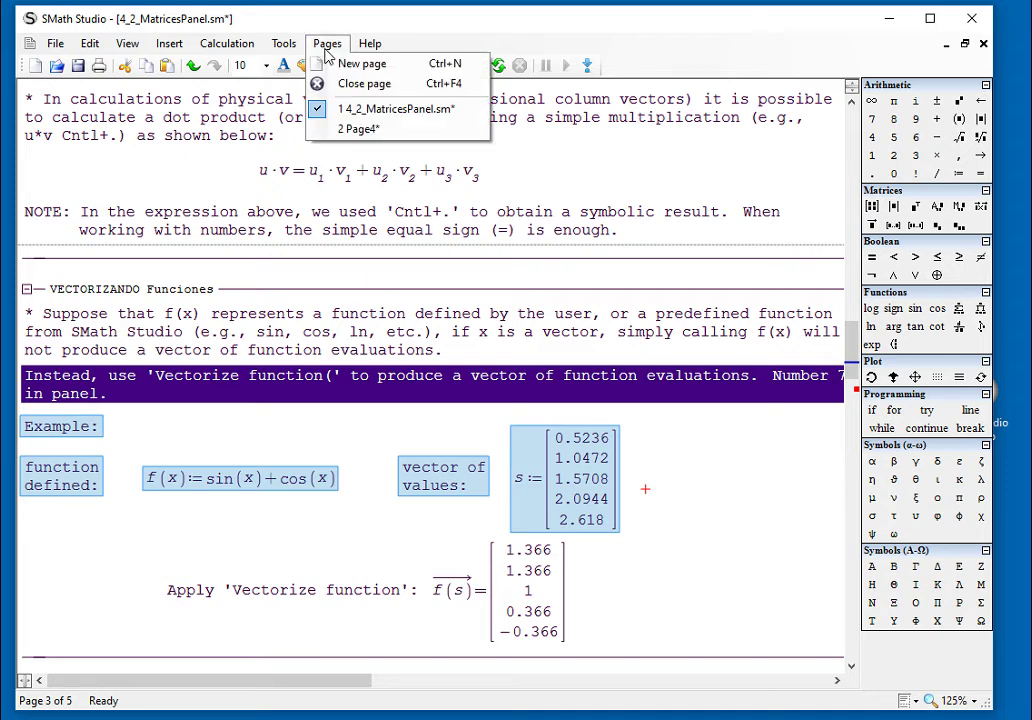
pyautogui.click(360, 130)
pyautogui.click(363, 586)
pyautogui.scroll(-3, 364, 590)
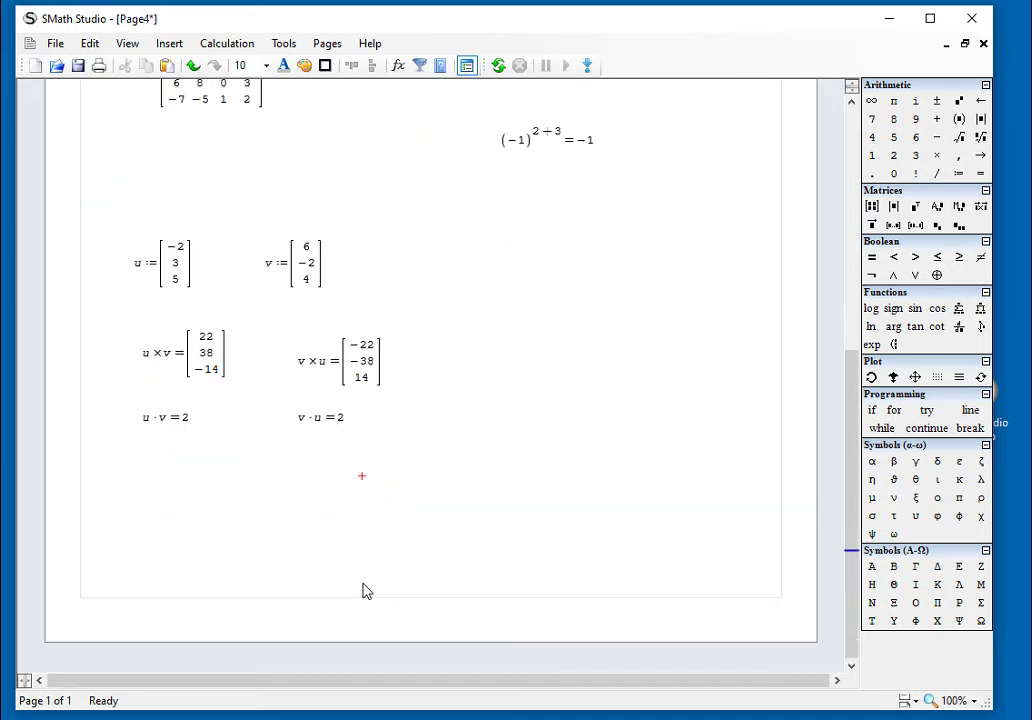
pyautogui.click(140, 490)
pyautogui.press('Down')
pyautogui.press('Down')
pyautogui.press('Down')
pyautogui.press('Down')
pyautogui.press('Down')
pyautogui.press('Down')
pyautogui.press('Down')
pyautogui.press('Down')
pyautogui.press('Down')
pyautogui.press('Down')
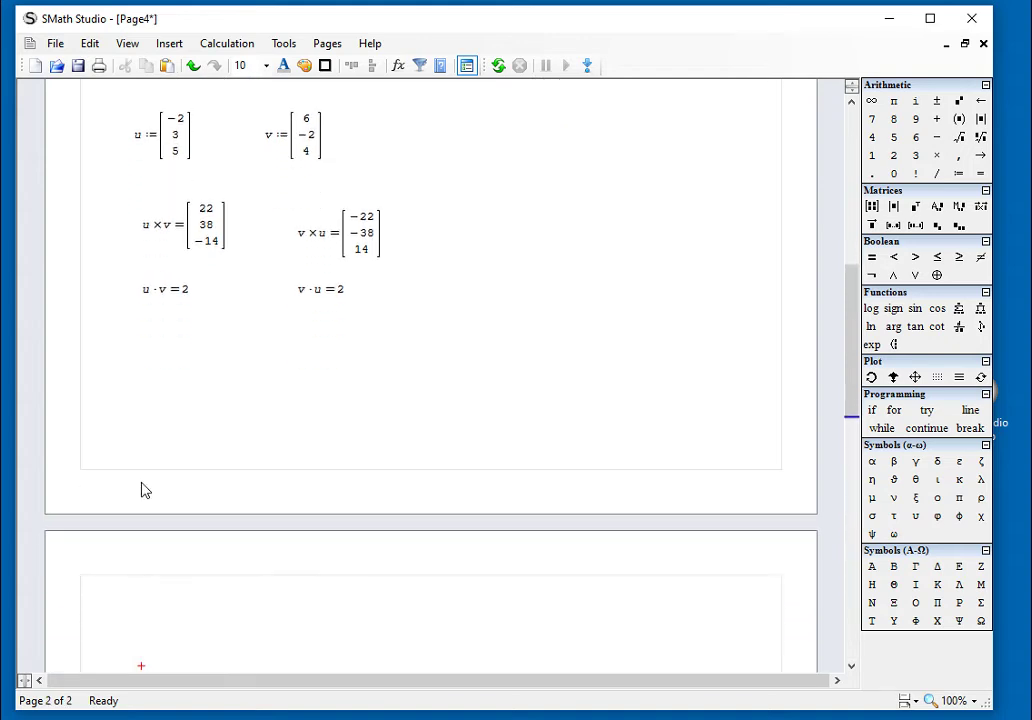
pyautogui.click(117, 596)
pyautogui.hotkey('ctrl', 'v')
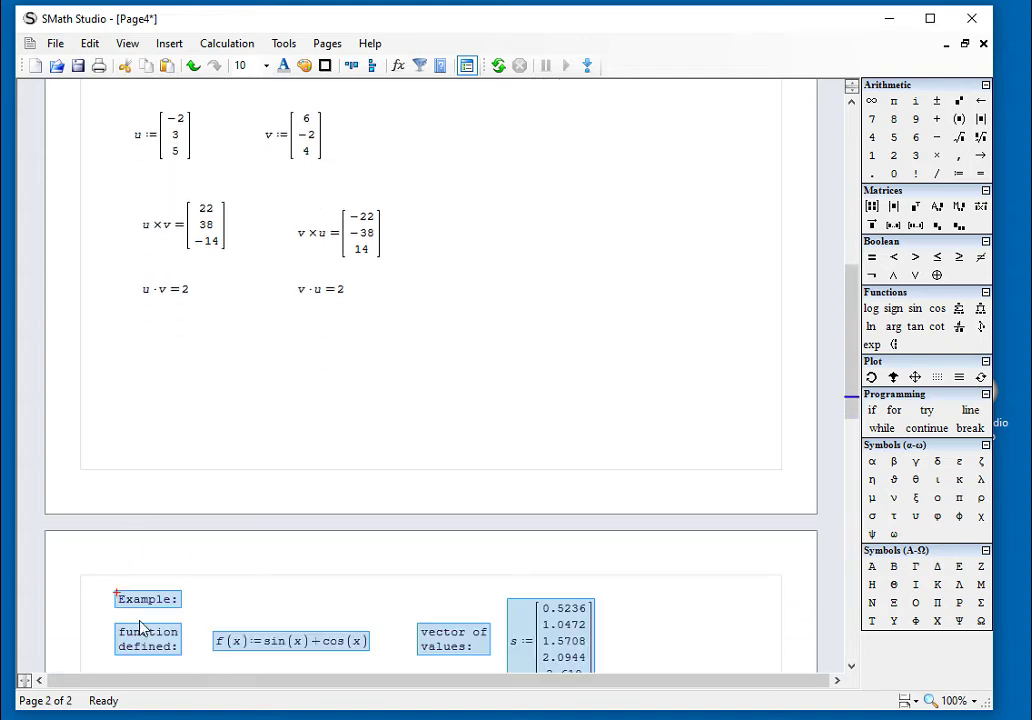
# Enlarge Page4 to 125% and review the pasted function f(x) and vector s.
pyautogui.scroll(-3, 160, 625)
pyautogui.click(427, 587)
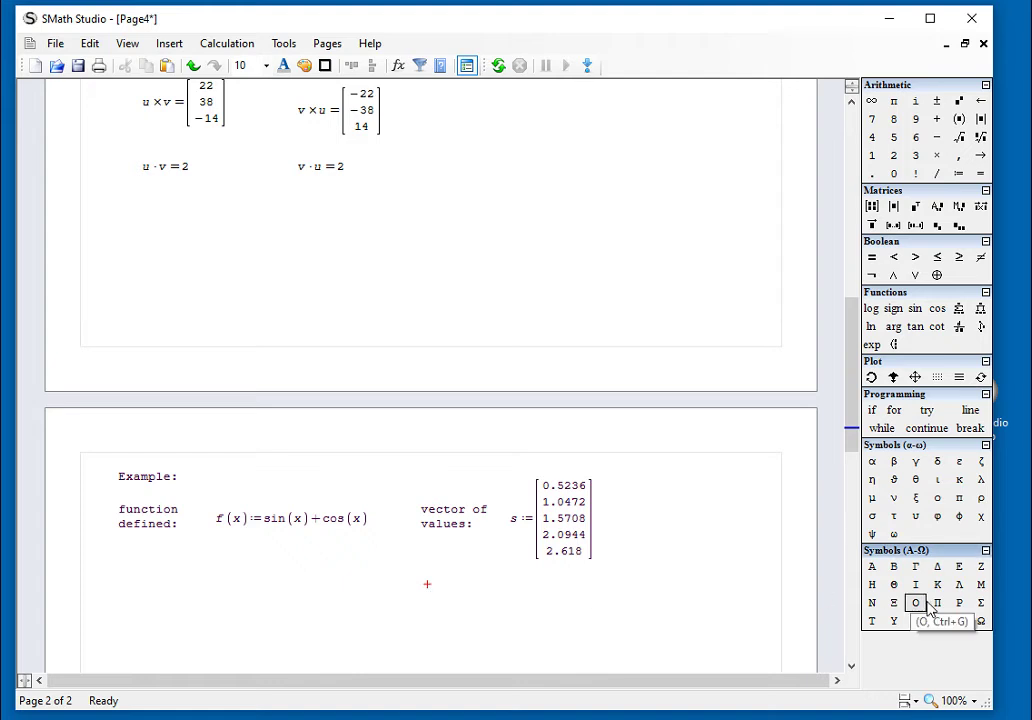
pyautogui.click(955, 702)
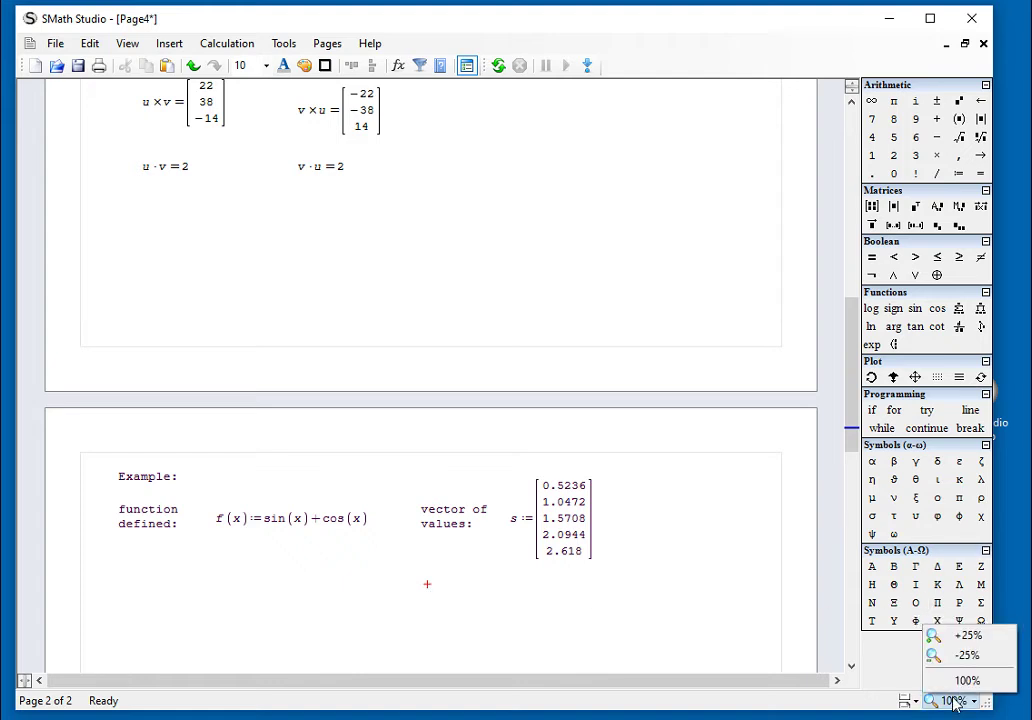
pyautogui.click(950, 635)
pyautogui.scroll(-4, 836, 614)
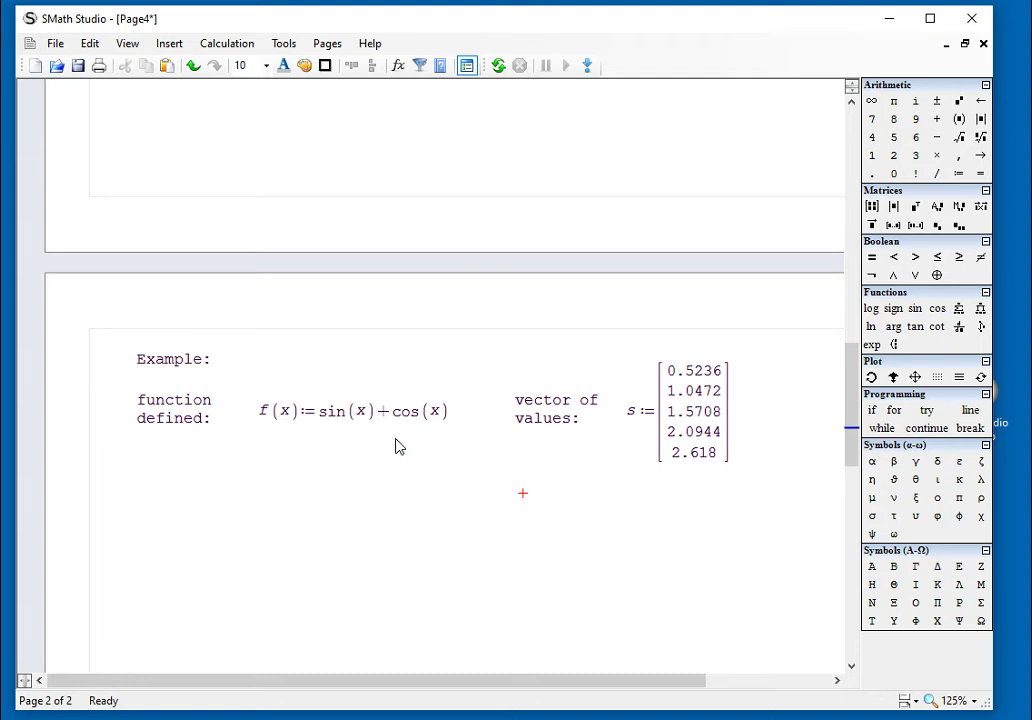
pyautogui.moveTo(390, 441); pyautogui.dragTo(381, 424)
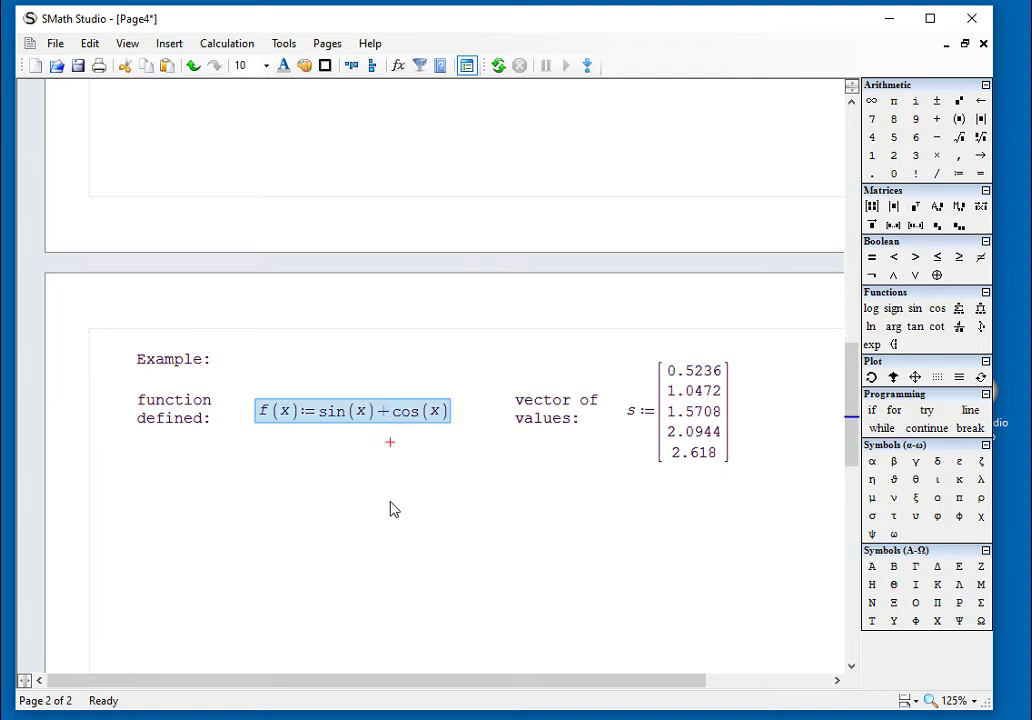
pyautogui.moveTo(748, 441); pyautogui.dragTo(728, 432)
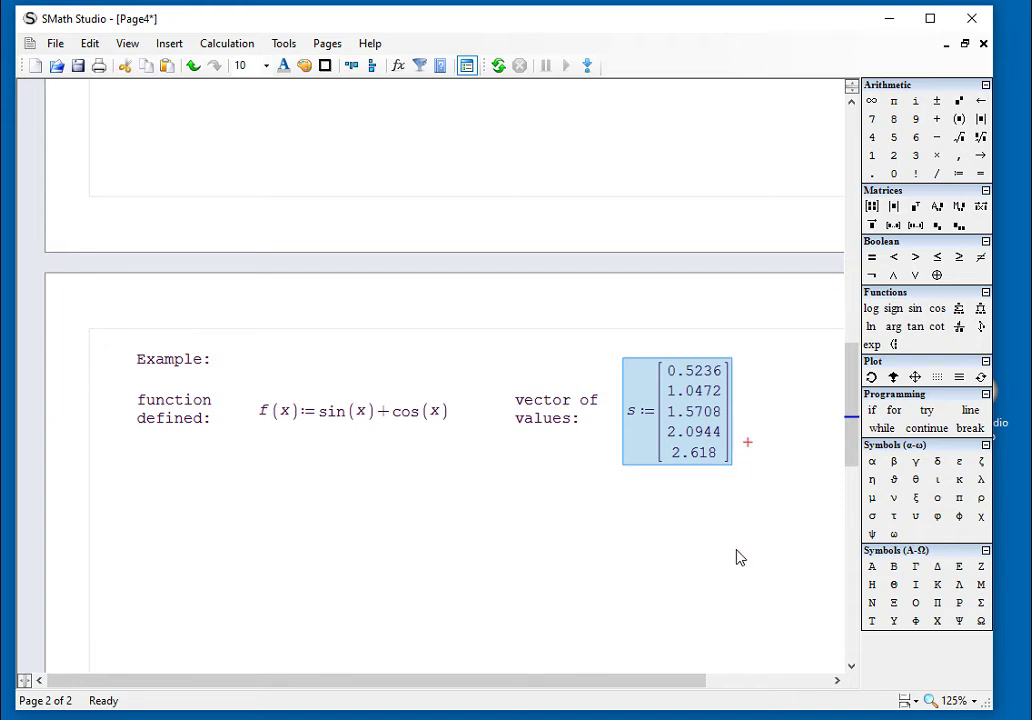
pyautogui.click(686, 547)
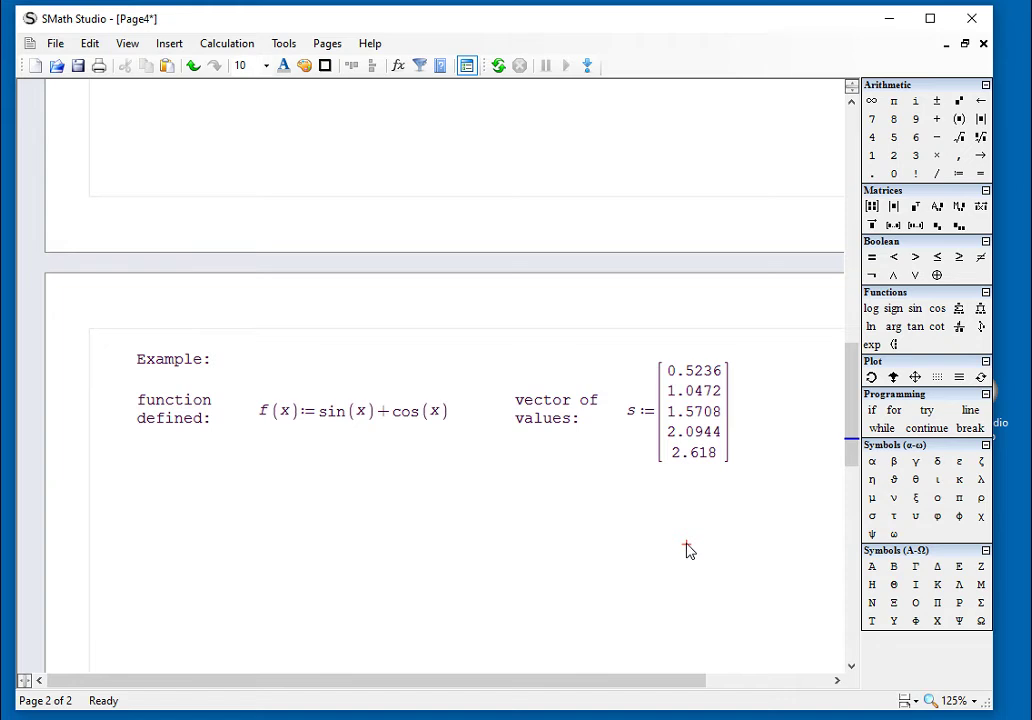
# Enter f(s) below the function definition, vectorize it and evaluate it numerically.
pyautogui.click(256, 509)
pyautogui.write('f(s')
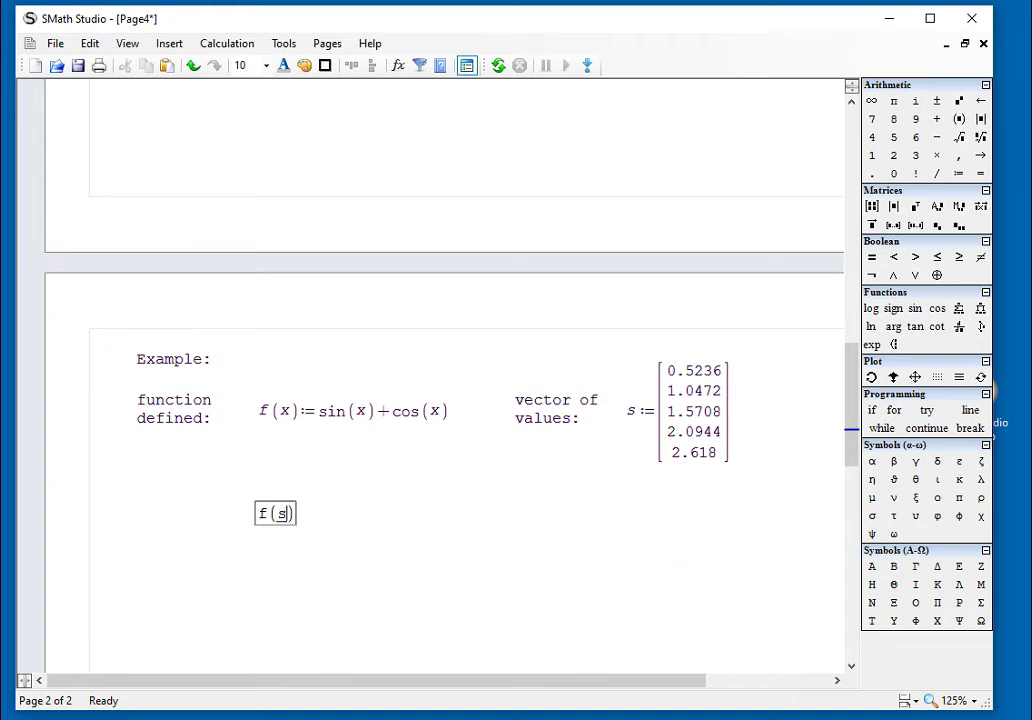
pyautogui.moveTo(263, 520); pyautogui.dragTo(293, 518)
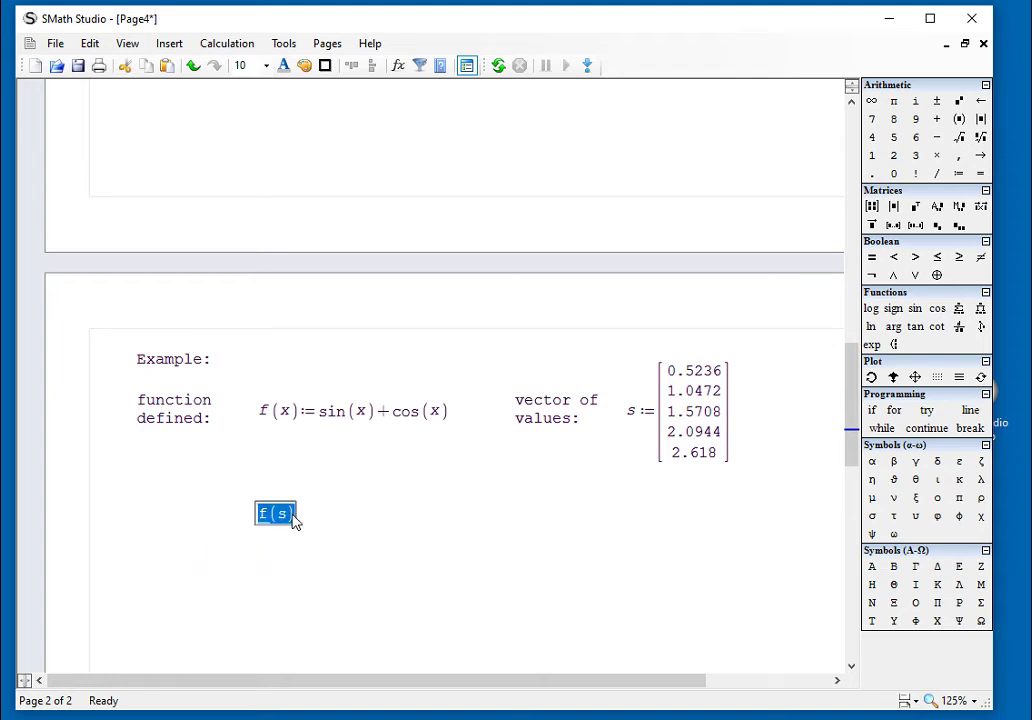
pyautogui.click(872, 225)
pyautogui.write('=')
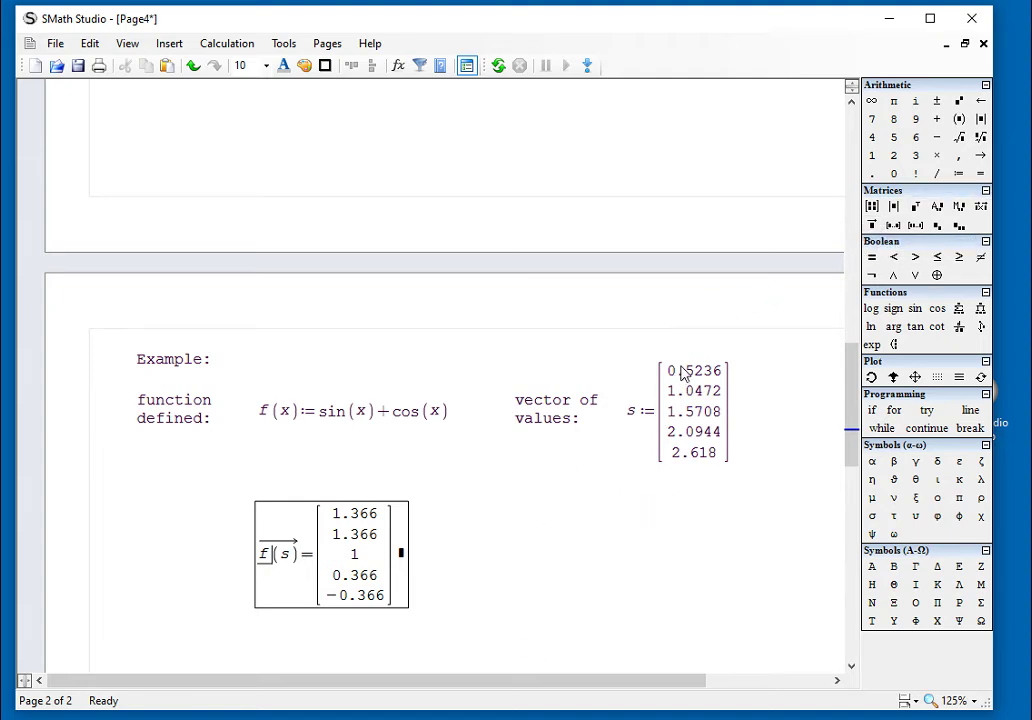
pyautogui.click(503, 588)
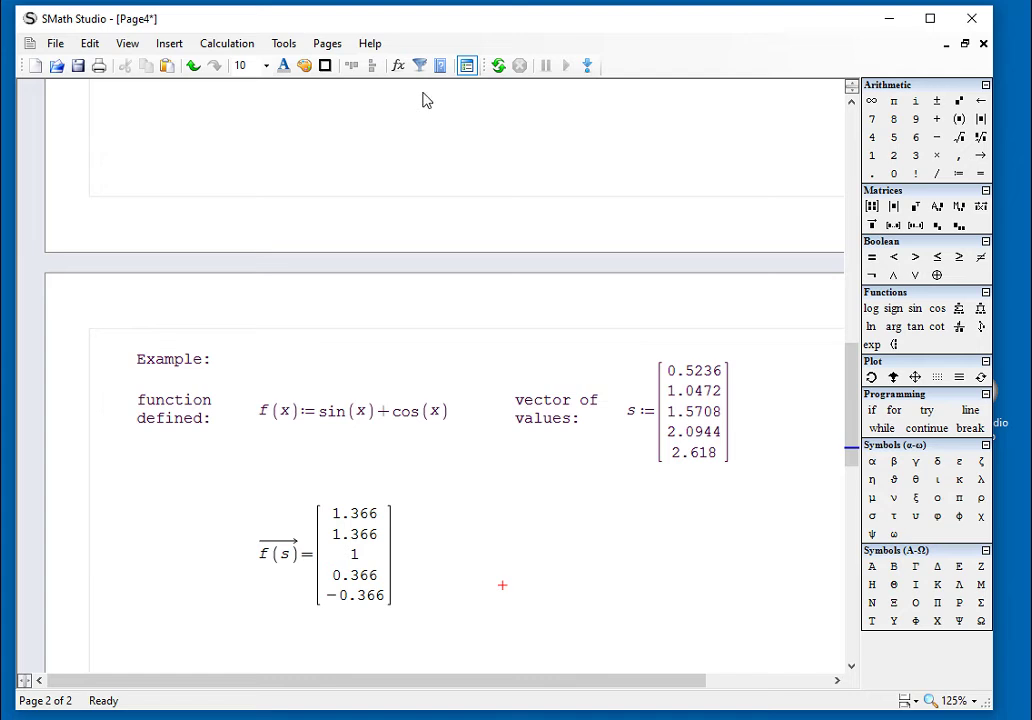
# On the 4_2_MatricesPanel.sm page, expand the RANGOS section and retitle it RANGES, reviewing its Range note and examples.
pyautogui.click(322, 45)
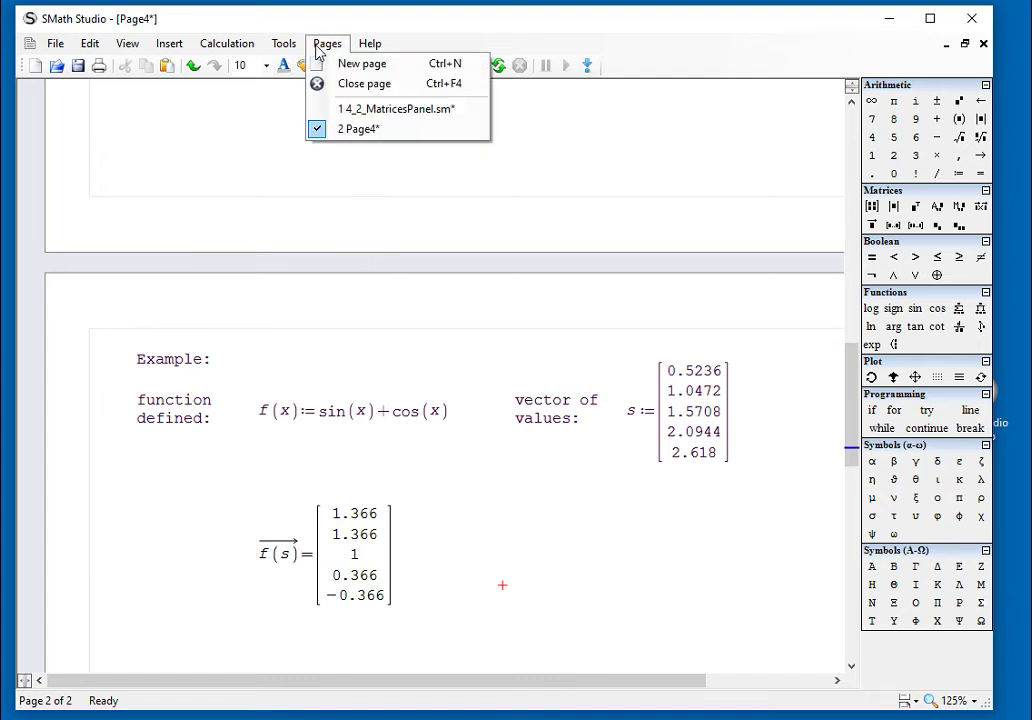
pyautogui.click(349, 116)
pyautogui.scroll(-6, 518, 338)
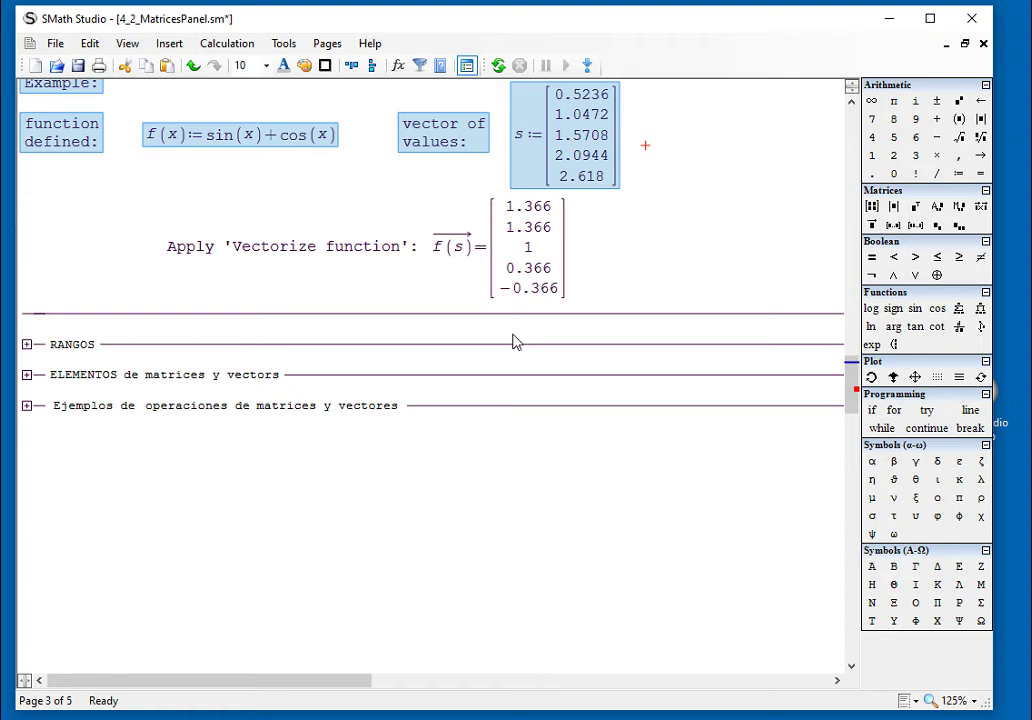
pyautogui.click(27, 344)
pyautogui.click(96, 346)
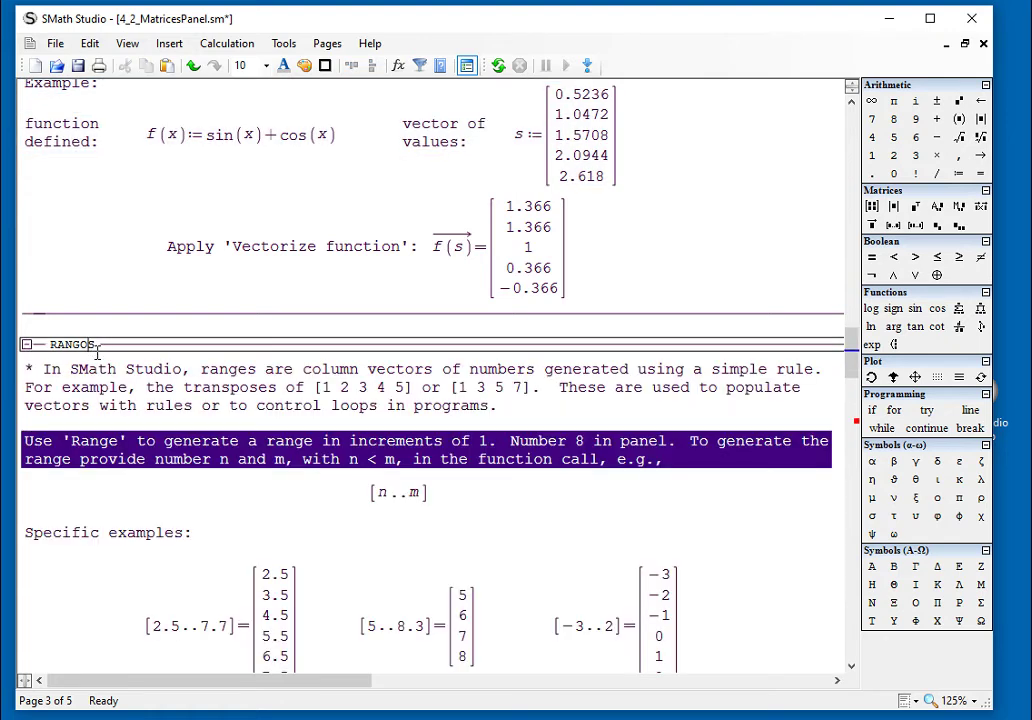
pyautogui.press('Left')
pyautogui.press('BackSpace')
pyautogui.click(395, 495)
pyautogui.scroll(-1, 560, 540)
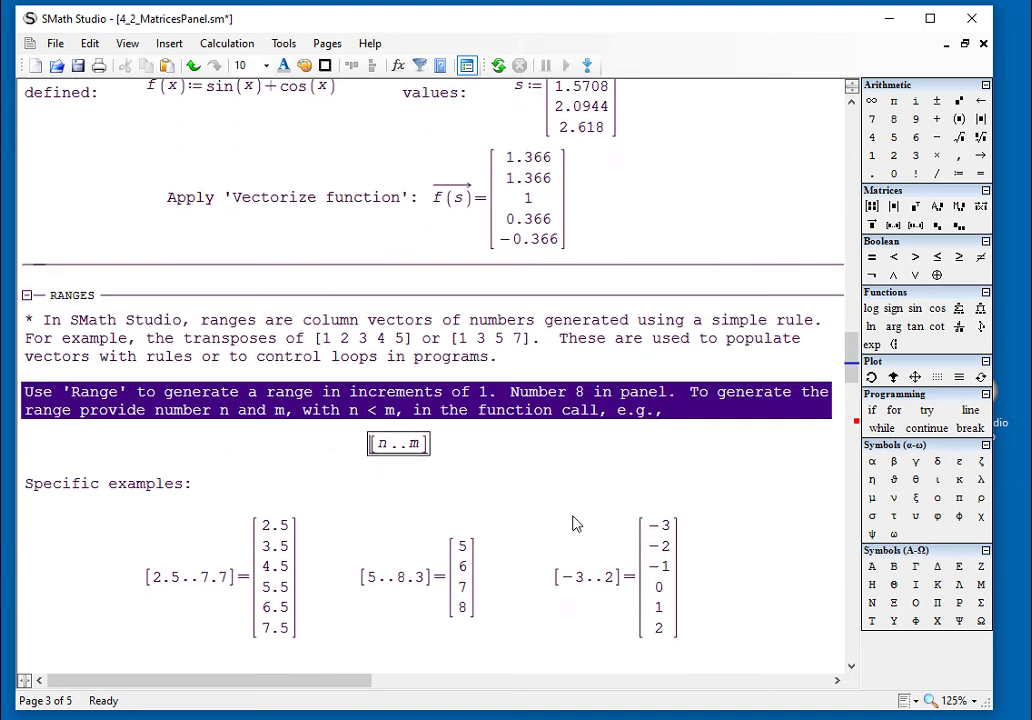
pyautogui.click(758, 528)
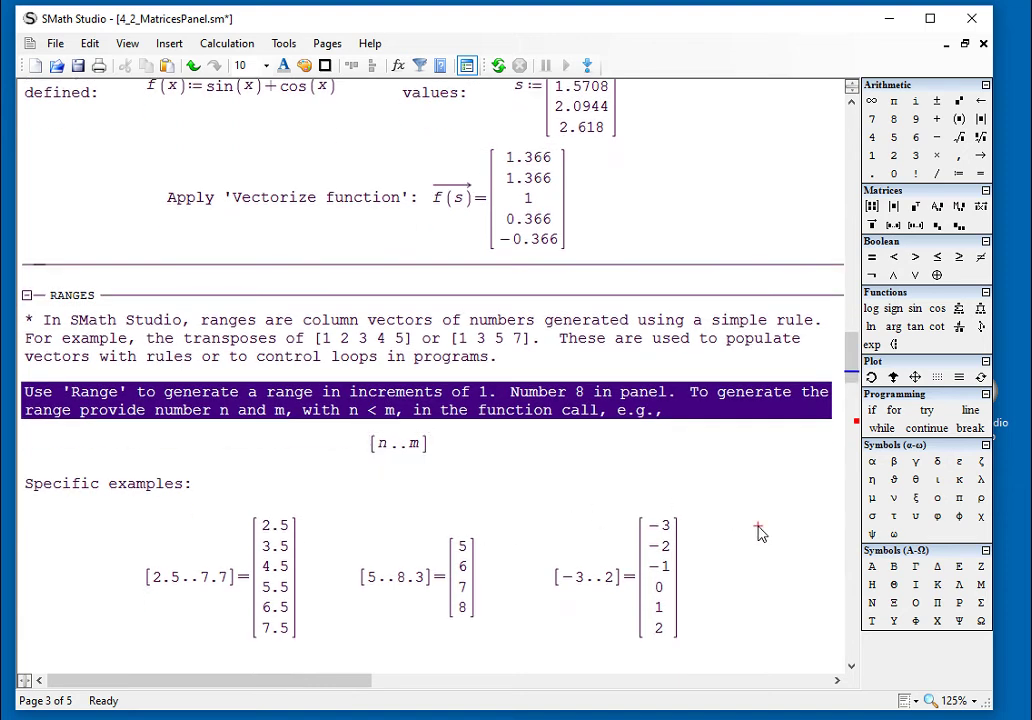
pyautogui.scroll(-2, 758, 532)
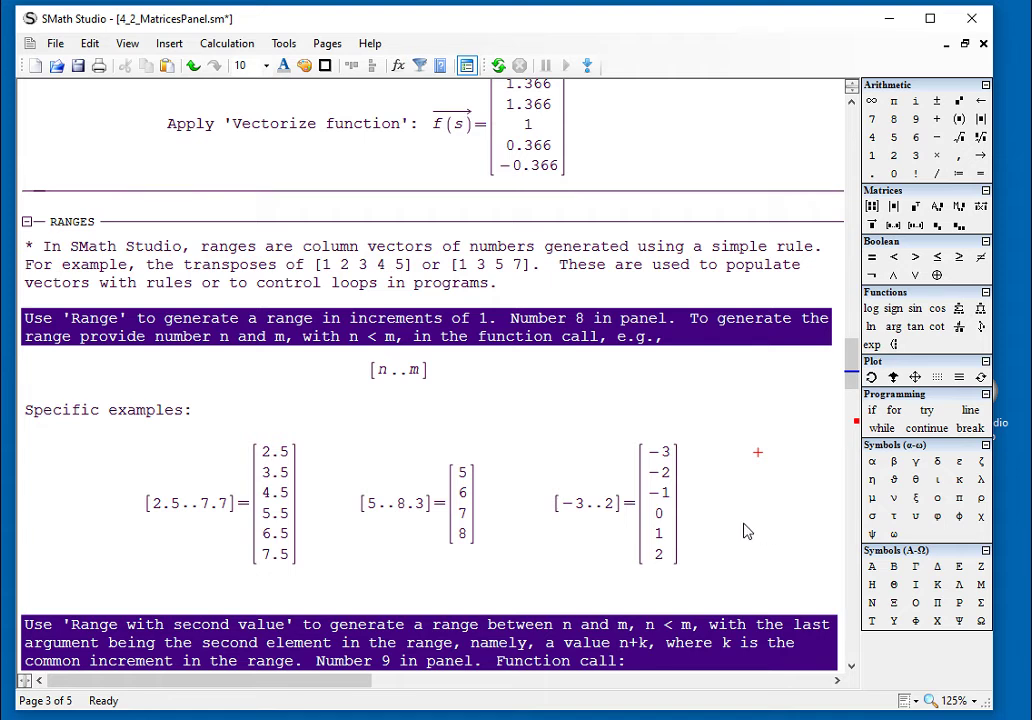
# Return to Page4 and add the text label "Ranges:" below the vectorized f(s) result.
pyautogui.click(320, 46)
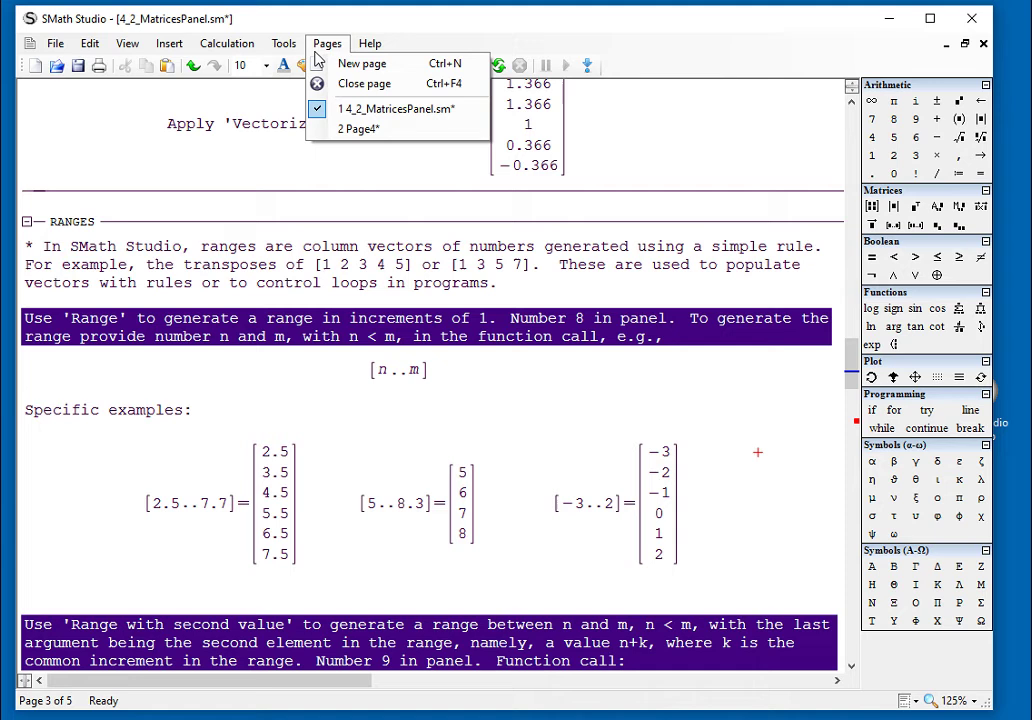
pyautogui.click(341, 143)
pyautogui.click(340, 145)
pyautogui.click(328, 45)
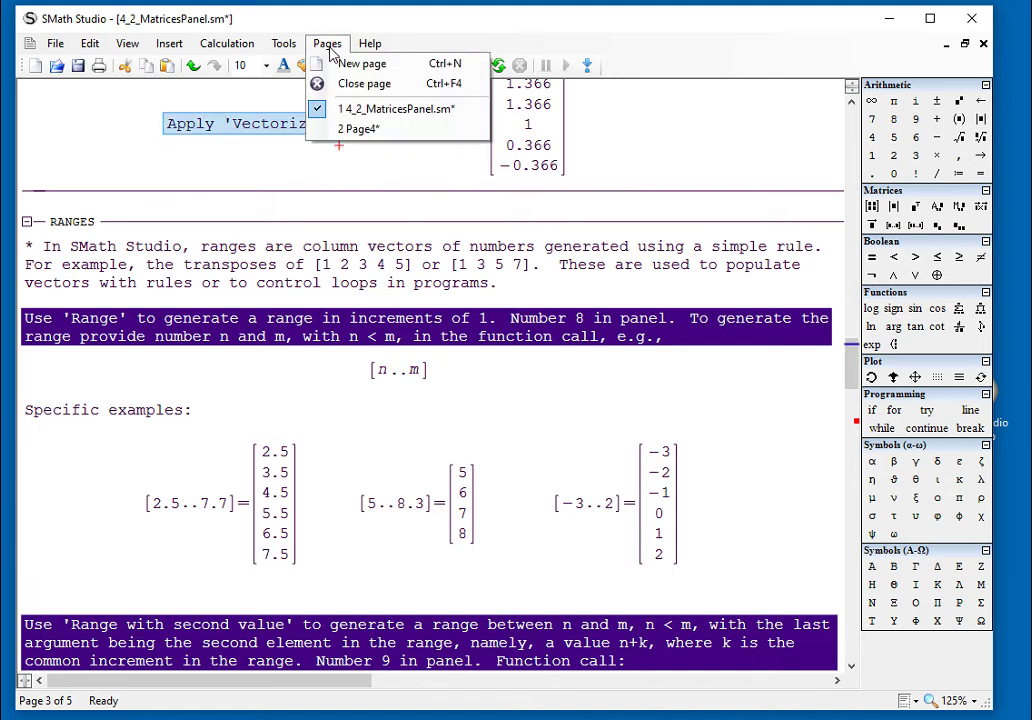
pyautogui.click(345, 129)
pyautogui.scroll(-5, 410, 550)
pyautogui.click(123, 435)
pyautogui.write('"Ranges:')
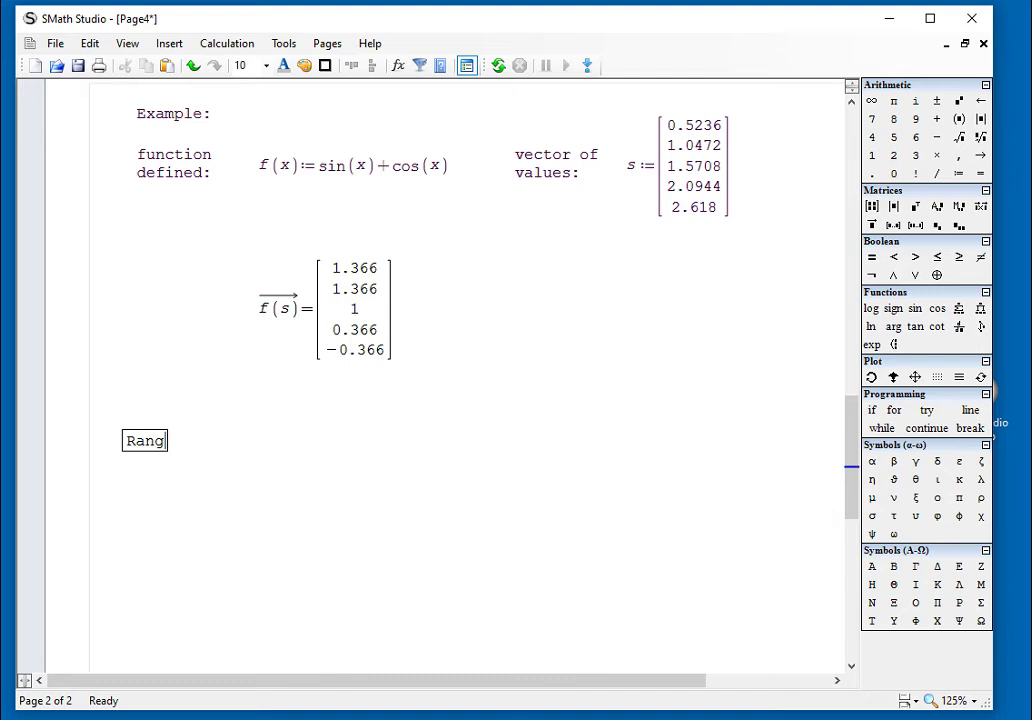
# Insert a range from 2.3 to 5.1 under the Ranges label and evaluate it.
pyautogui.click(125, 463)
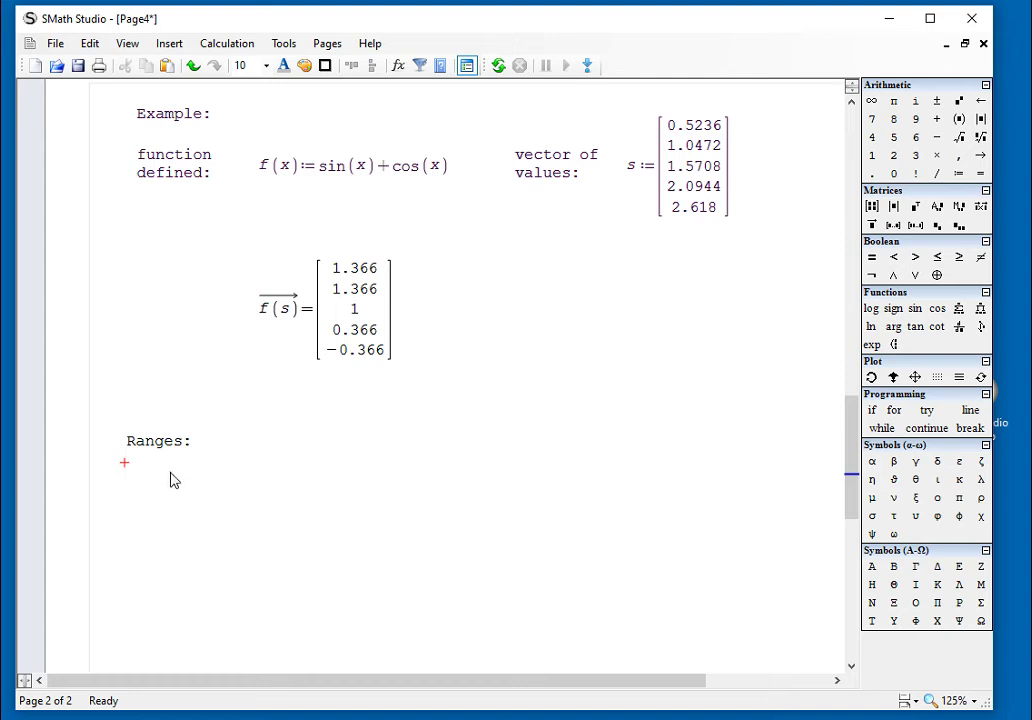
pyautogui.click(892, 225)
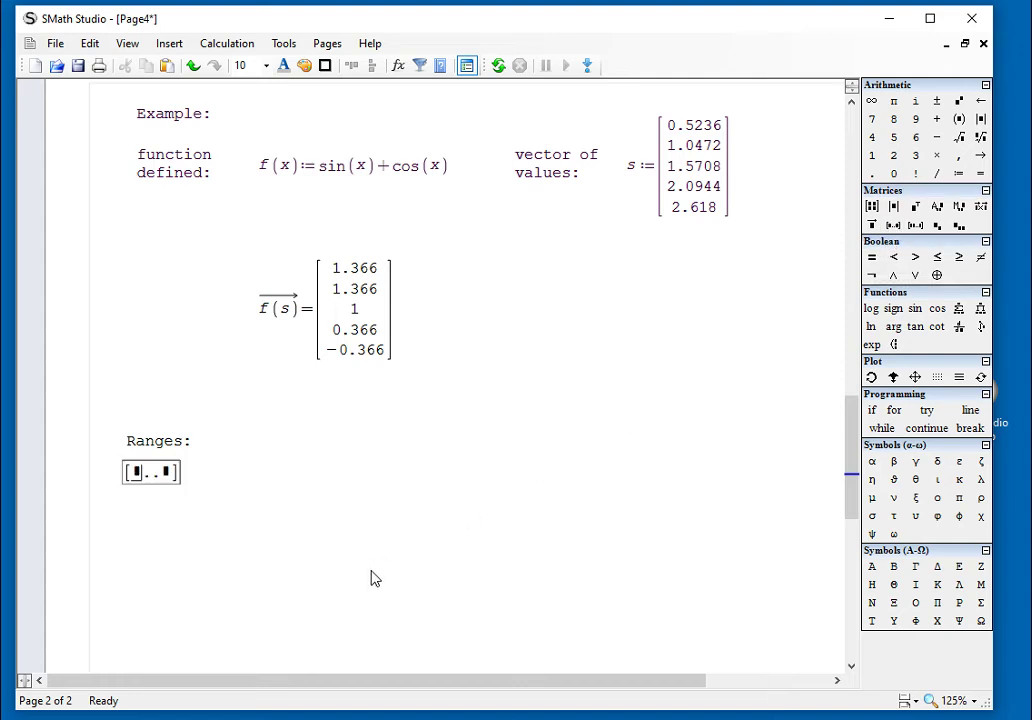
pyautogui.write('2.3..')
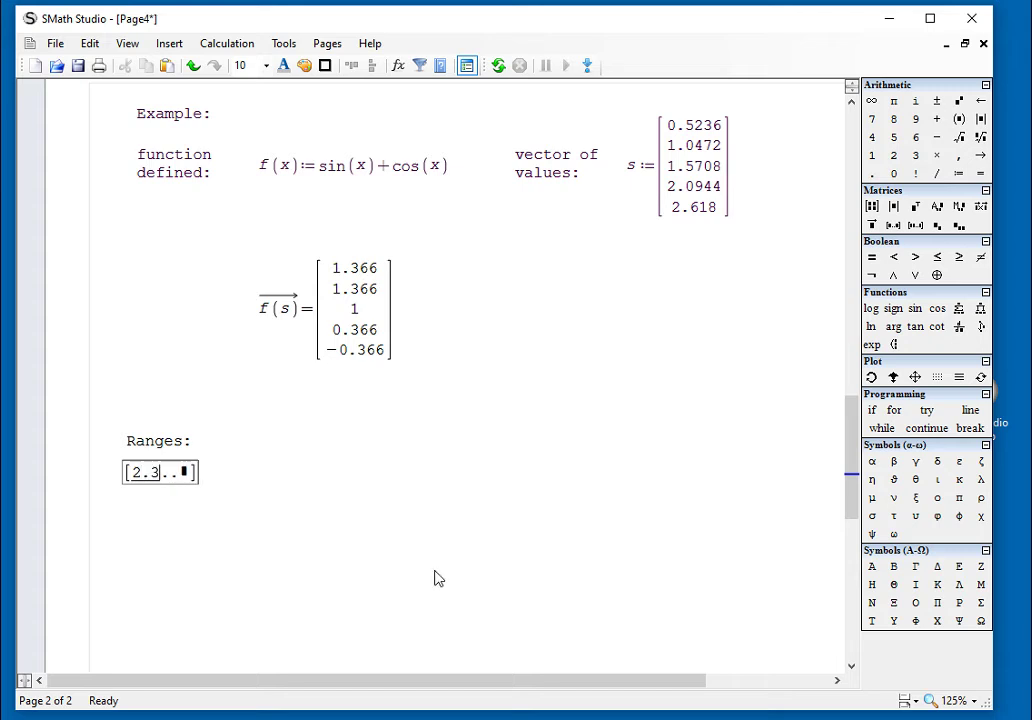
pyautogui.click(184, 472)
pyautogui.write('5.1')
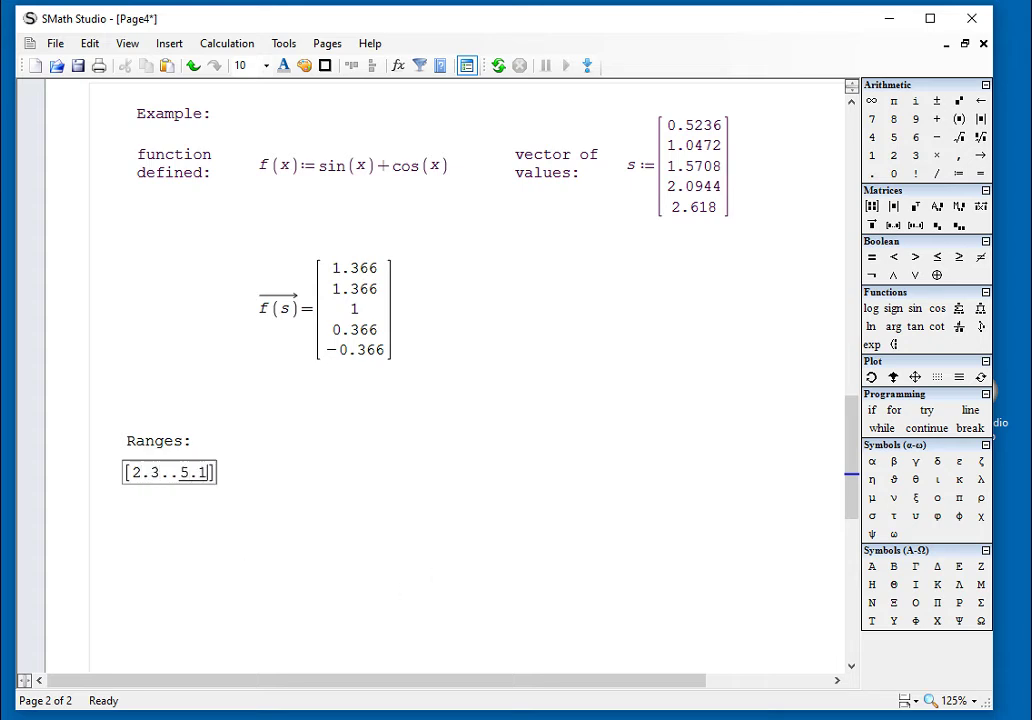
pyautogui.write('=')
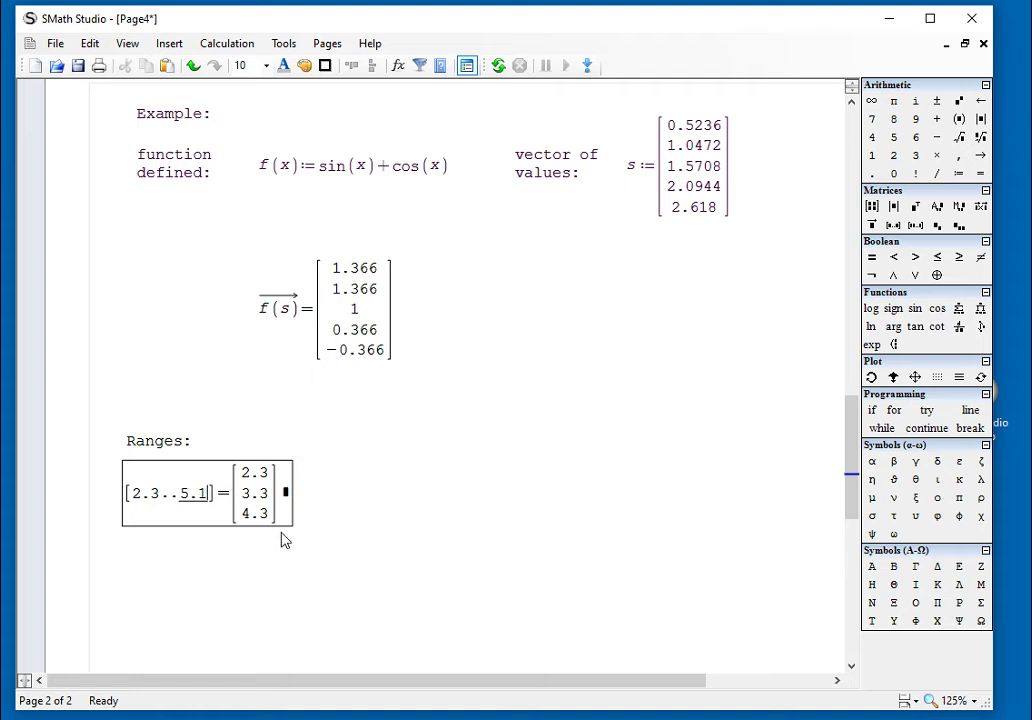
pyautogui.doubleClick(155, 500)
pyautogui.click(284, 490)
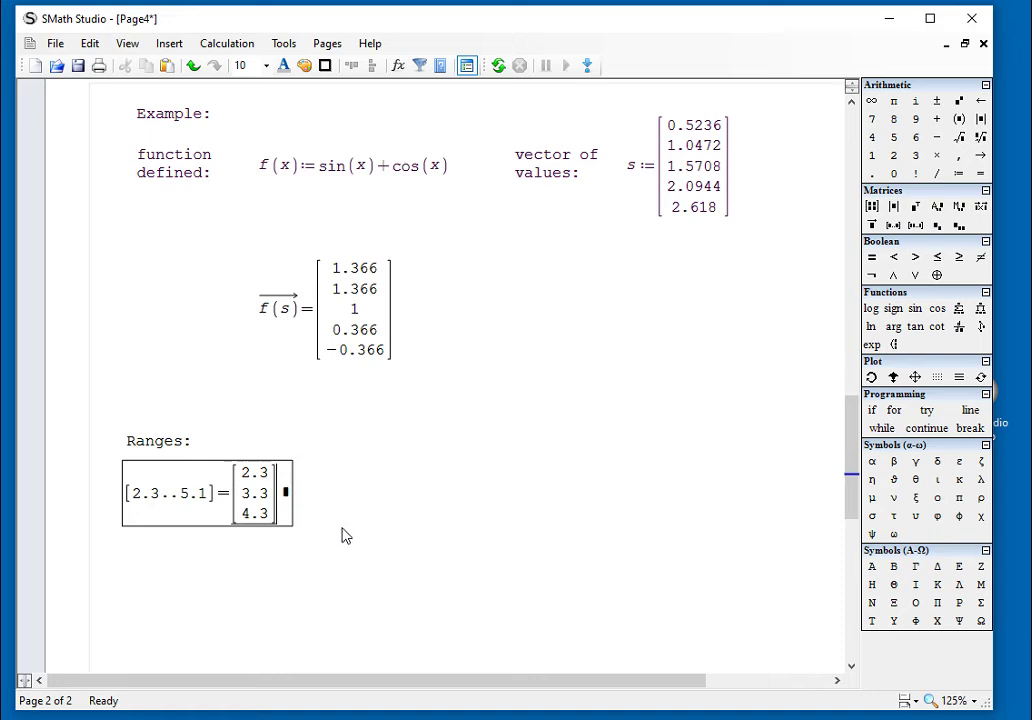
# Change the upper limit of the range starting at 2.3 to 5.3.
pyautogui.click(272, 525)
pyautogui.click(271, 474)
pyautogui.click(211, 494)
pyautogui.press('BackSpace')
pyautogui.write('3')
pyautogui.click(475, 577)
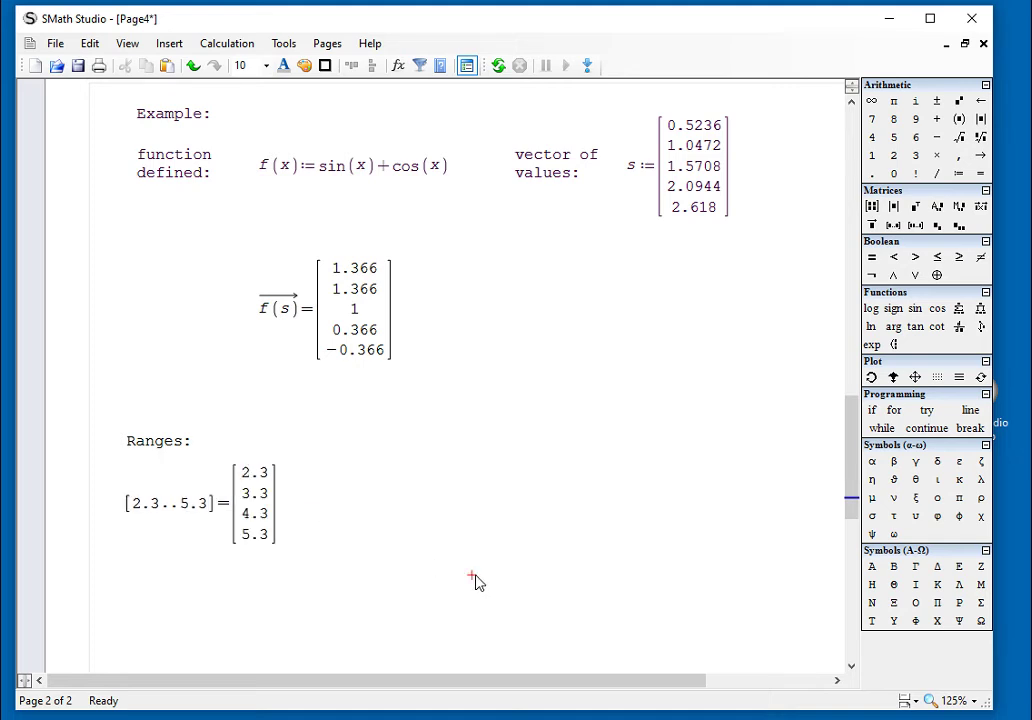
# Insert and evaluate a range from 5 to 10 beside the first range, and move it slightly upward.
pyautogui.click(329, 493)
pyautogui.click(897, 225)
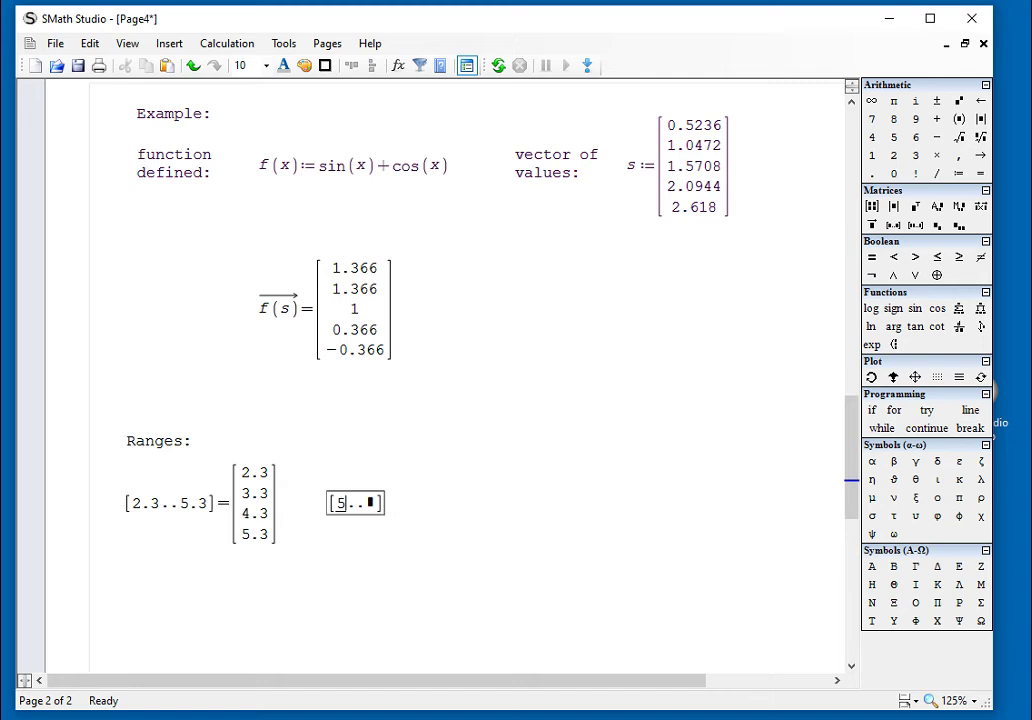
pyautogui.click(370, 503)
pyautogui.write('10]=')
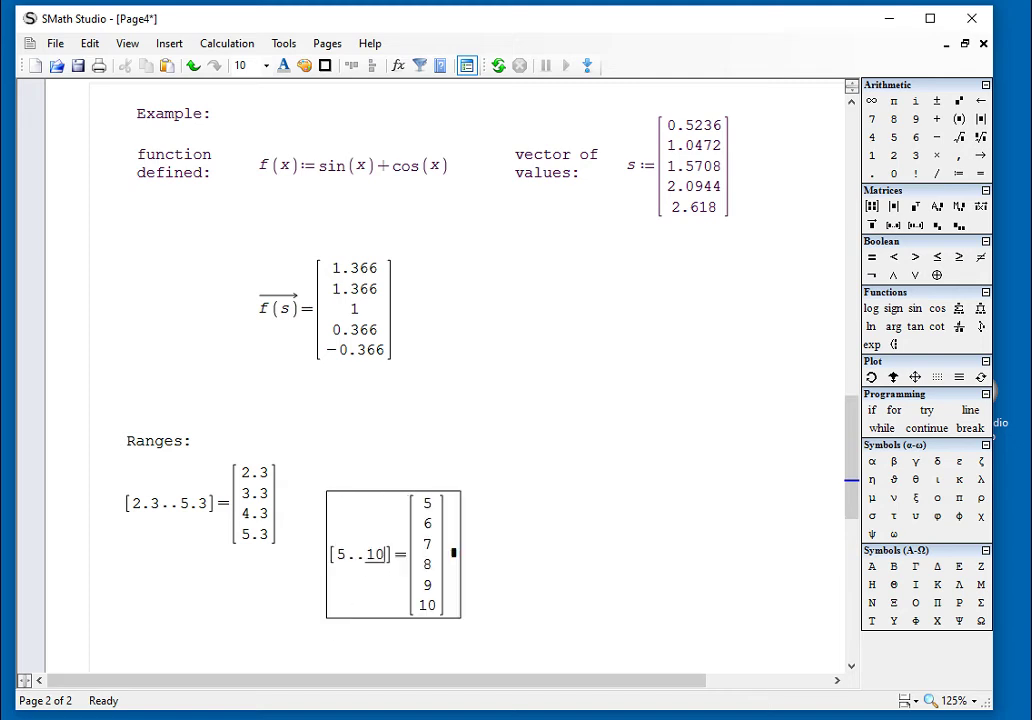
pyautogui.click(512, 575)
pyautogui.click(456, 576)
pyautogui.moveTo(456, 576); pyautogui.dragTo(455, 535)
# Below the first range, insert a range with second value from 1.2 to 6.7, second element 1.5, and evaluate it.
pyautogui.scroll(-3, 490, 543)
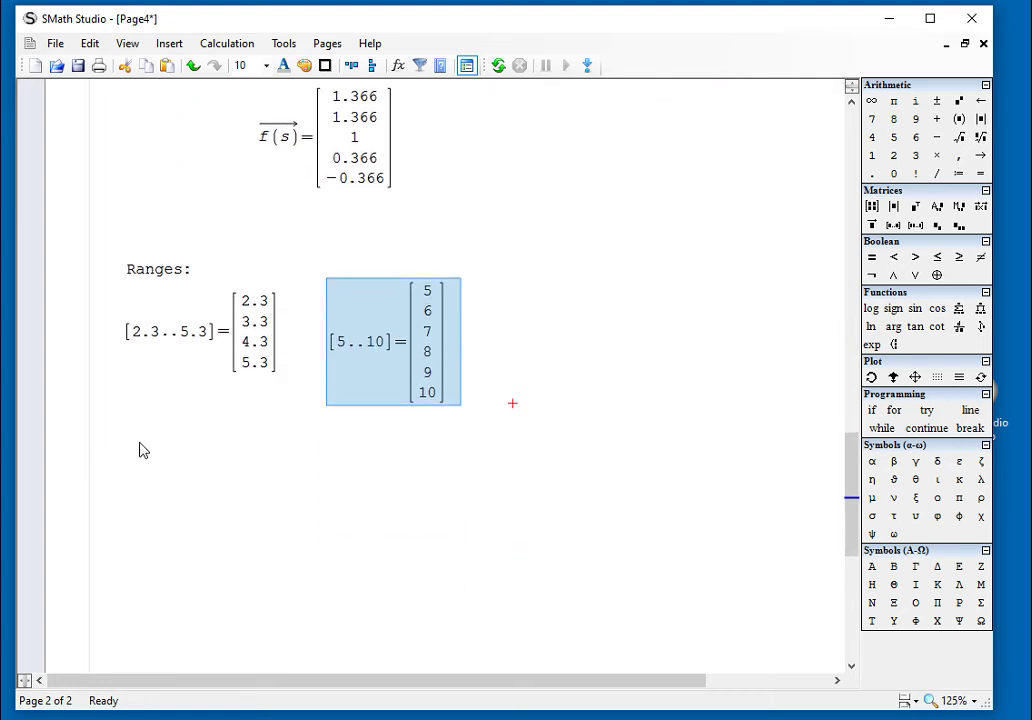
pyautogui.click(124, 485)
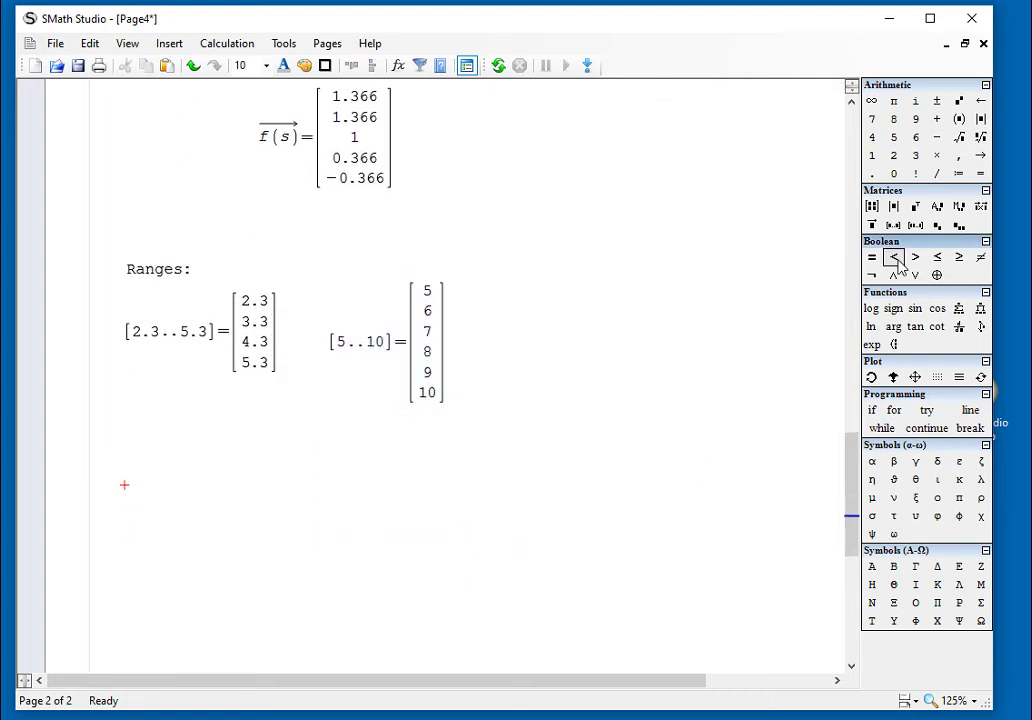
pyautogui.click(915, 225)
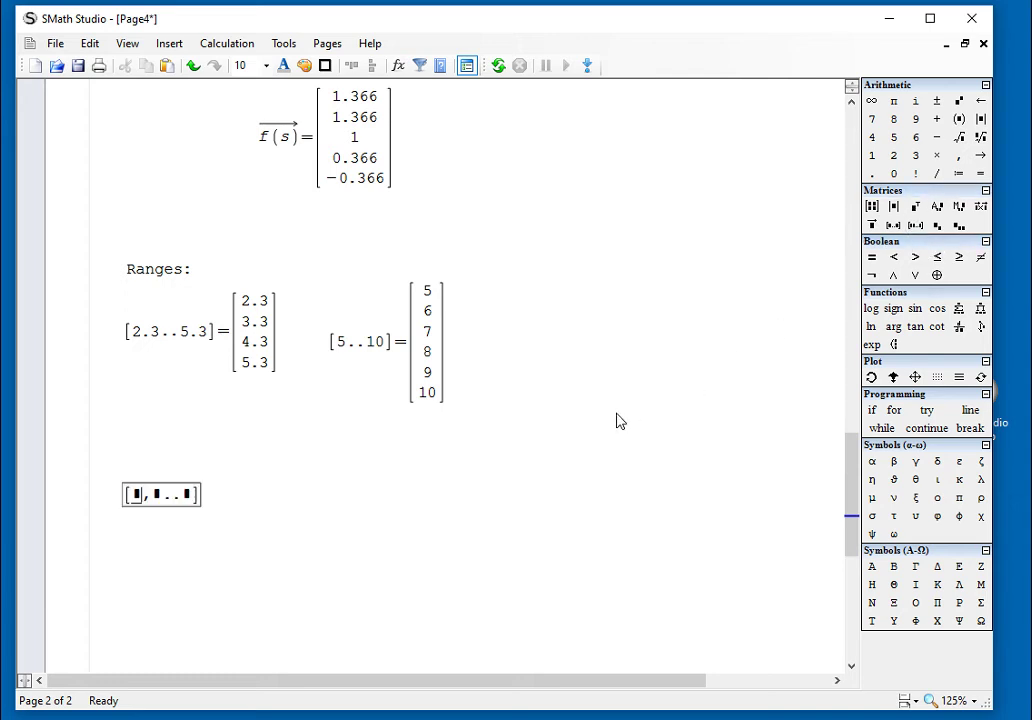
pyautogui.write('1.2')
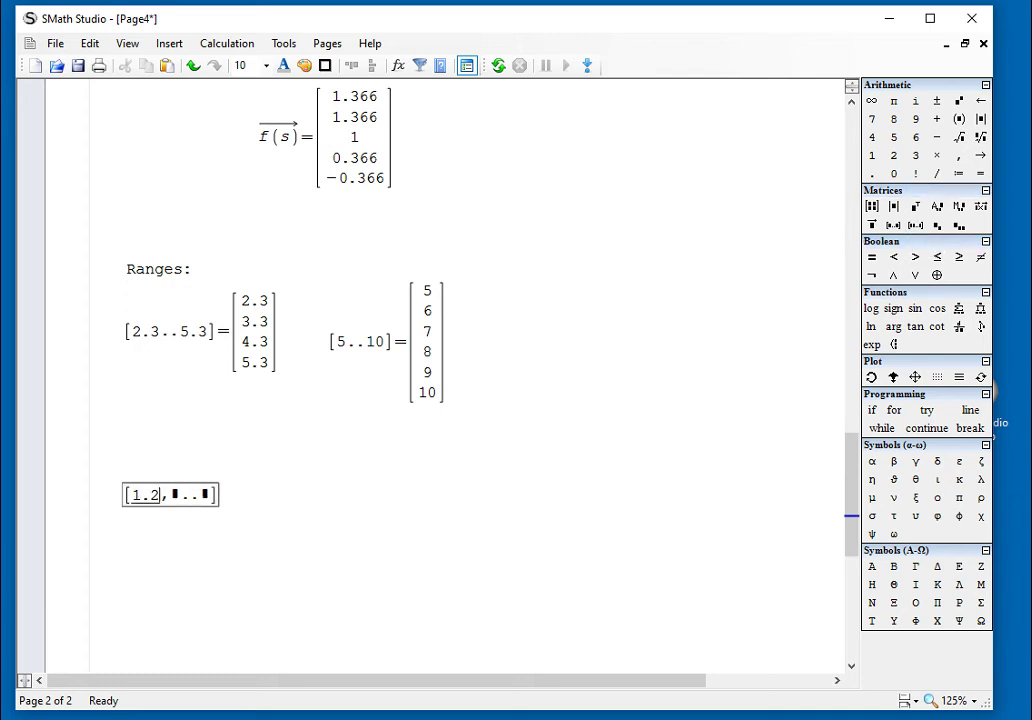
pyautogui.click(206, 494)
pyautogui.write('6.7')
pyautogui.click(184, 509)
pyautogui.write('1')
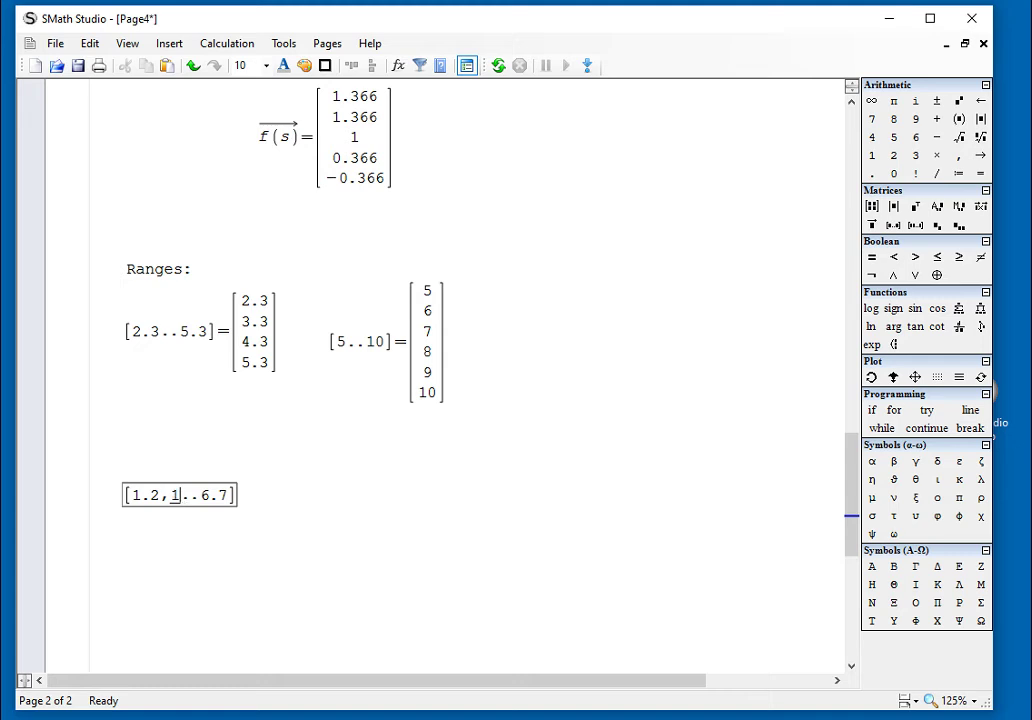
pyautogui.write('.5')
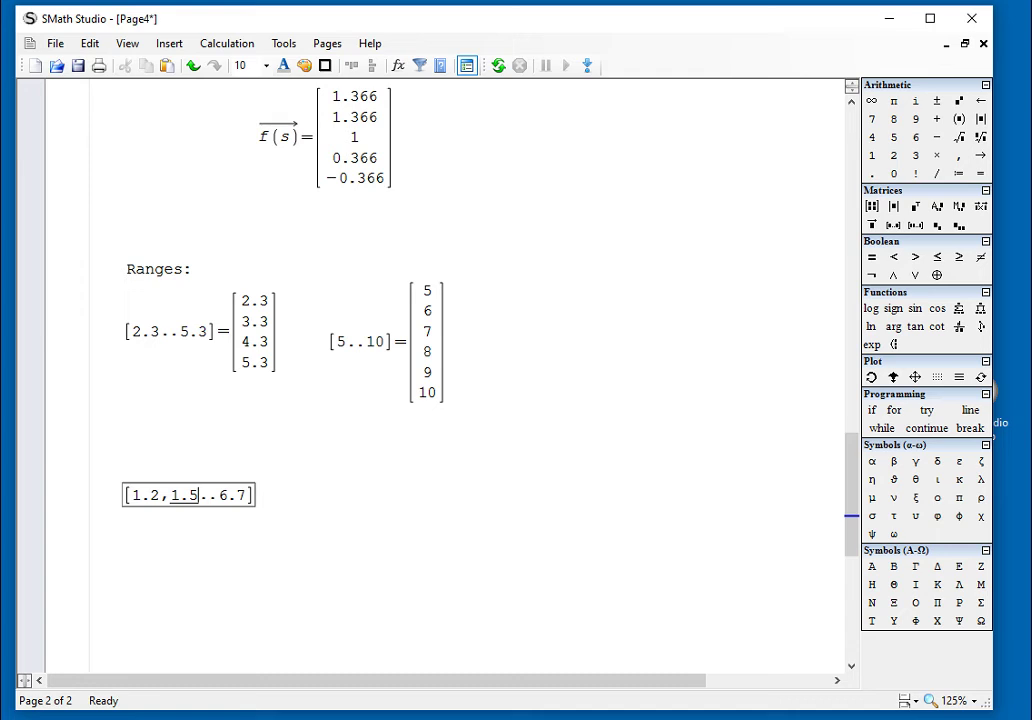
pyautogui.write('=')
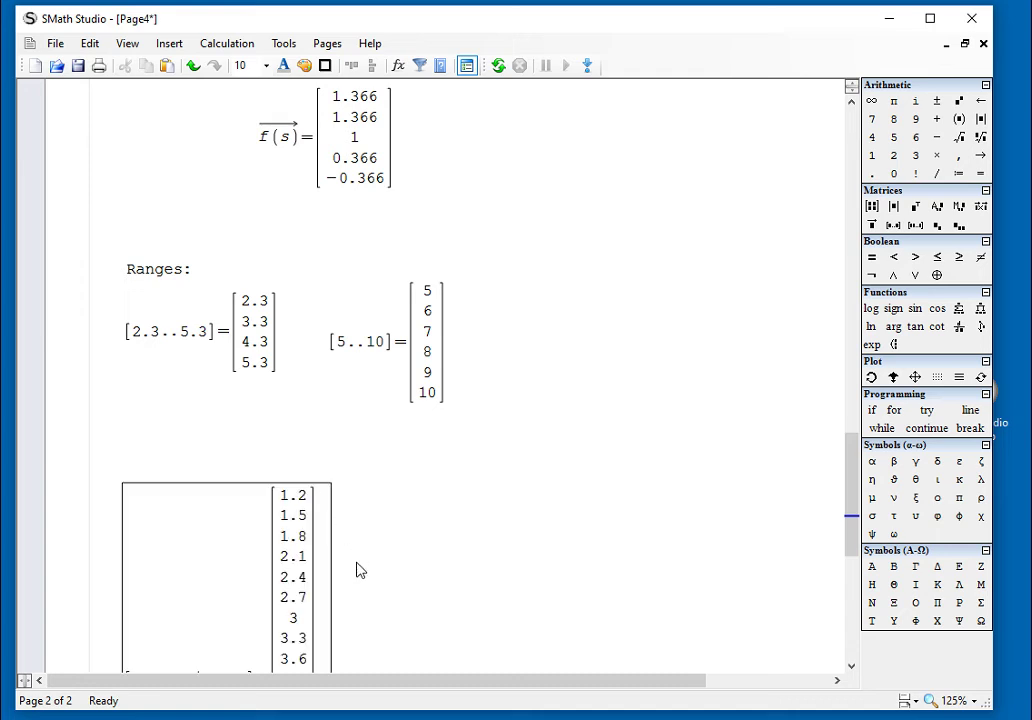
# Move the [1.2,1.5..6.7] range up close beneath the first range and check its successive elements.
pyautogui.scroll(-5, 357, 569)
pyautogui.moveTo(361, 549); pyautogui.dragTo(294, 442)
pyautogui.click(402, 415)
pyautogui.click(274, 176)
pyautogui.click(278, 222)
pyautogui.click(276, 240)
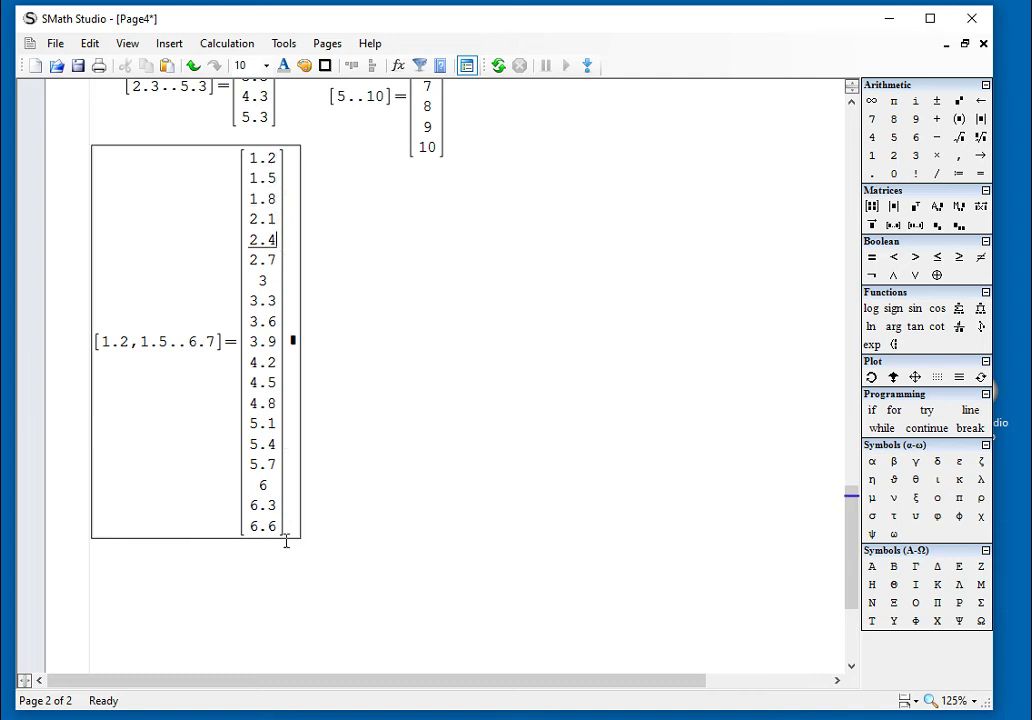
pyautogui.doubleClick(205, 345)
pyautogui.click(358, 415)
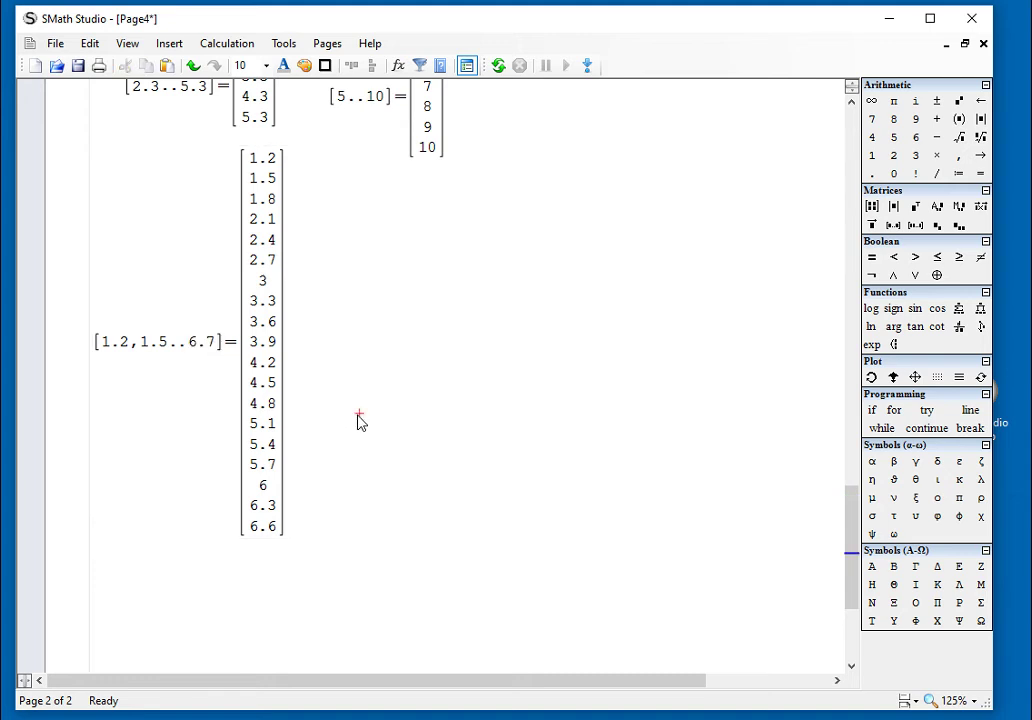
# Beside the long range, insert a range with second value from 5 to 25, second element 8, and evaluate it.
pyautogui.click(400, 321)
pyautogui.click(915, 225)
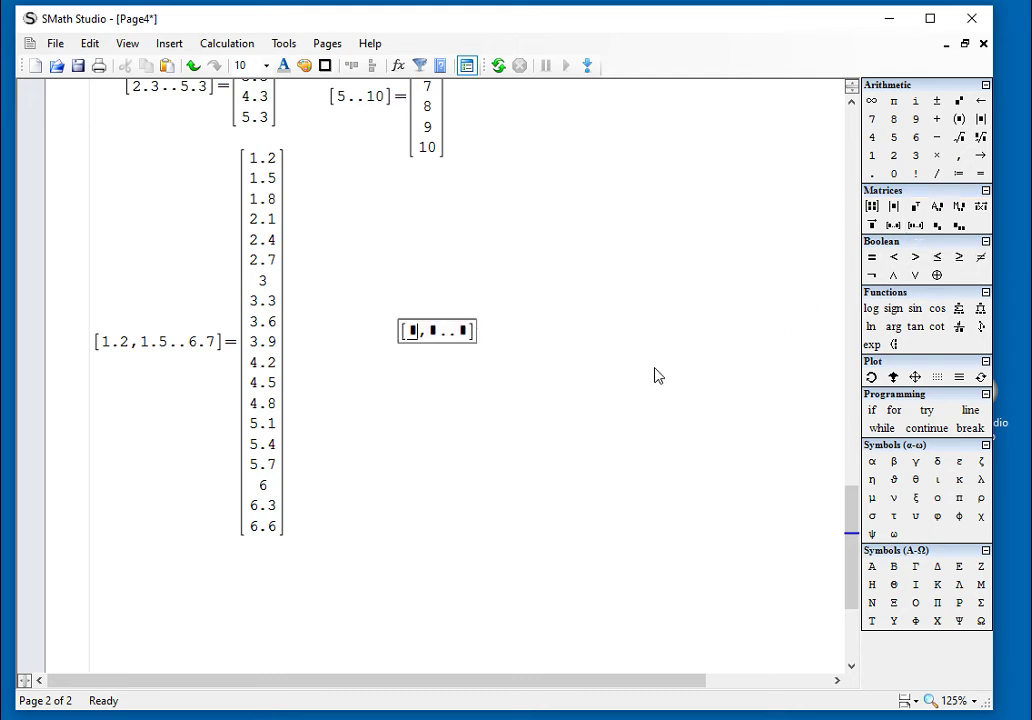
pyautogui.write('5')
pyautogui.click(466, 331)
pyautogui.write('25')
pyautogui.click(444, 340)
pyautogui.write('8=')
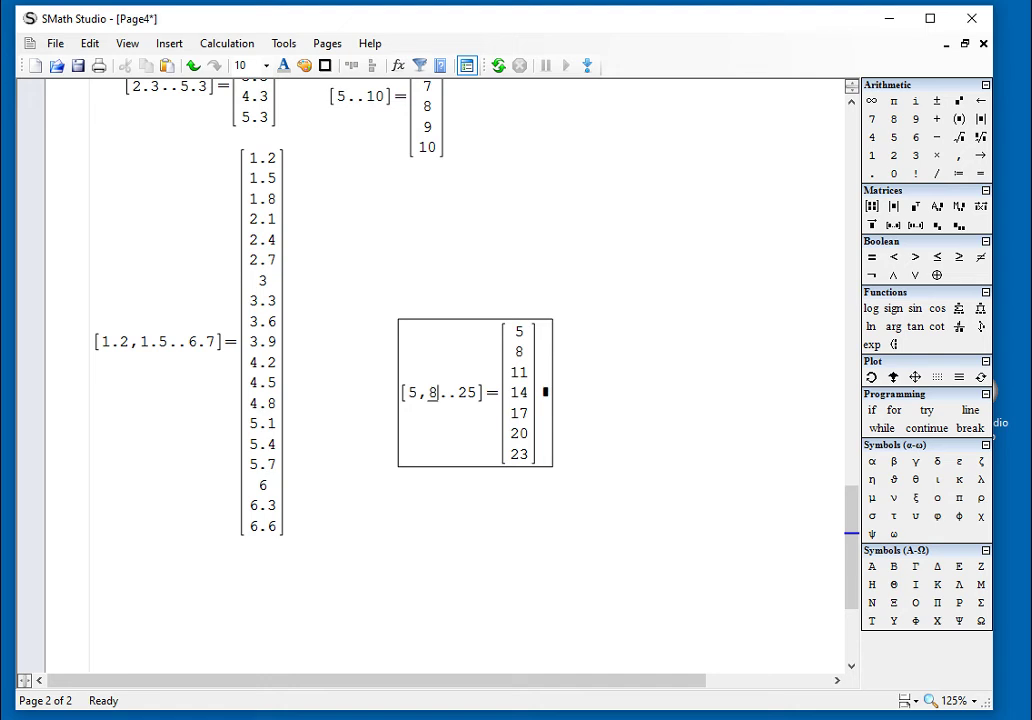
pyautogui.click(629, 466)
# Insert and evaluate a range from -10 to -5 beside the [5..10] range, and move it slightly up to line up with it.
pyautogui.scroll(3, 629, 470)
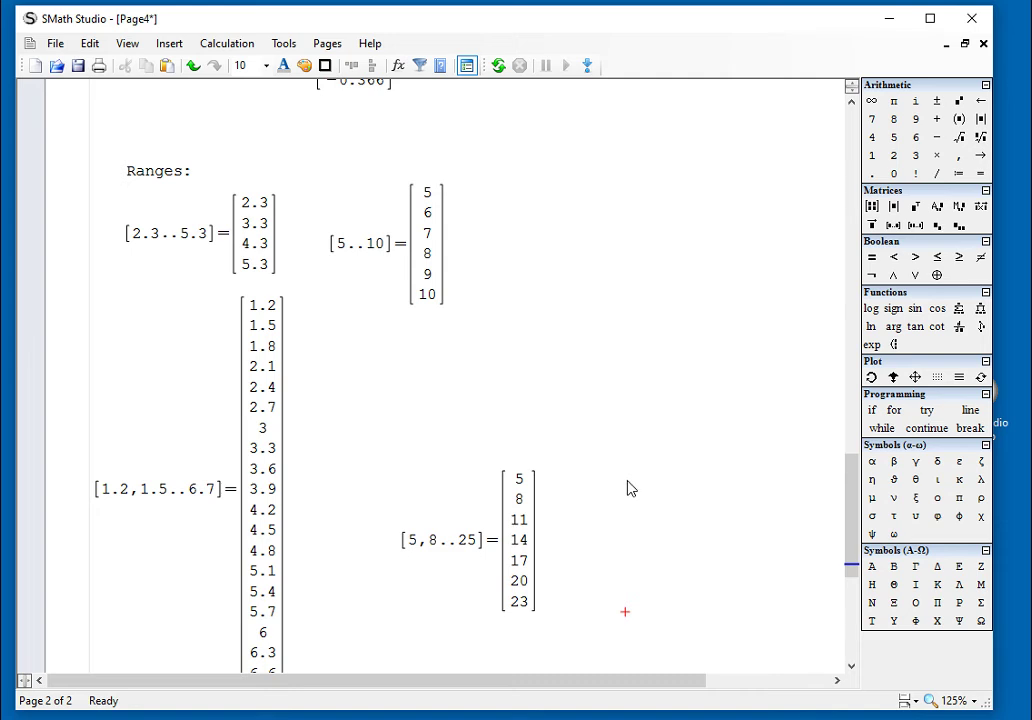
pyautogui.click(502, 223)
pyautogui.click(893, 225)
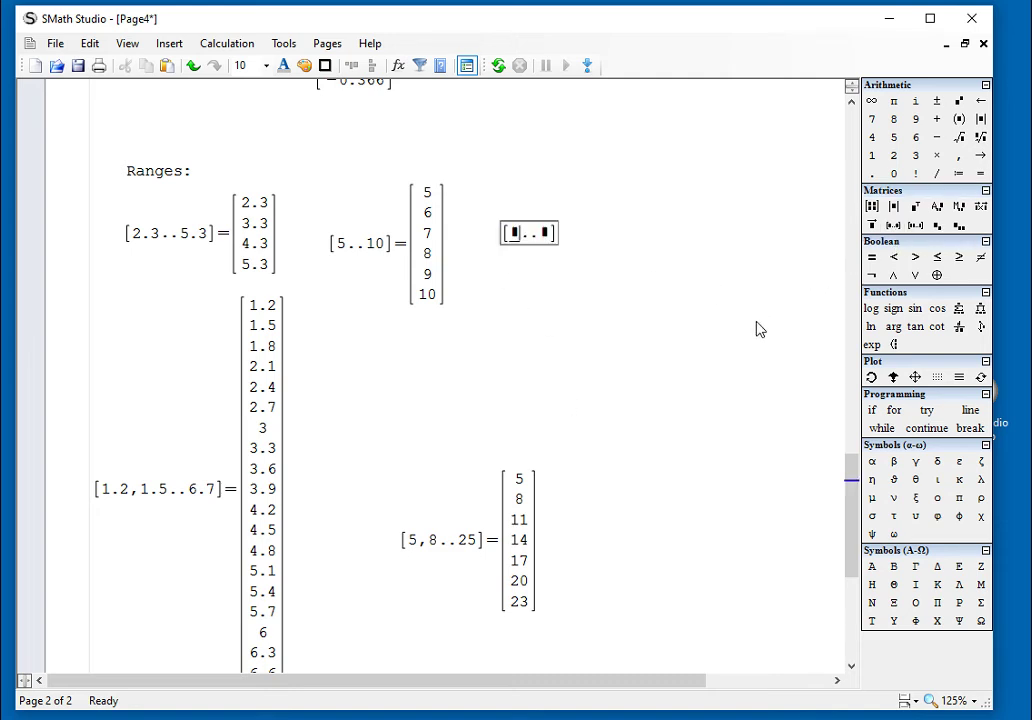
pyautogui.write('-10')
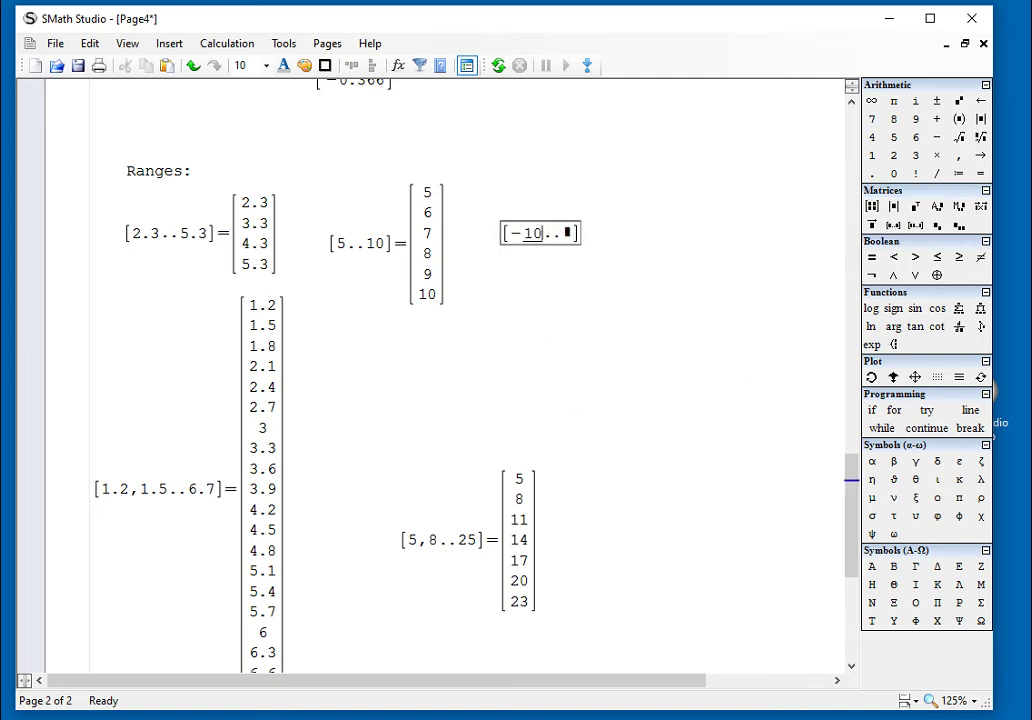
pyautogui.click(565, 234)
pyautogui.write('-5]=')
pyautogui.click(716, 336)
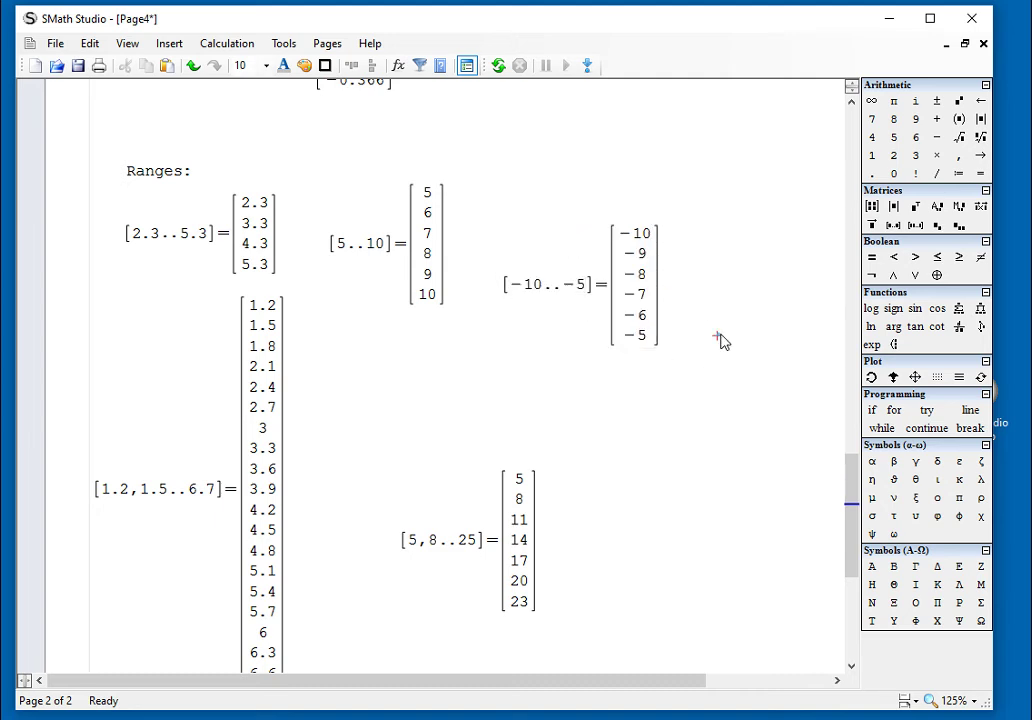
pyautogui.click(652, 300)
pyautogui.moveTo(652, 300); pyautogui.dragTo(662, 269)
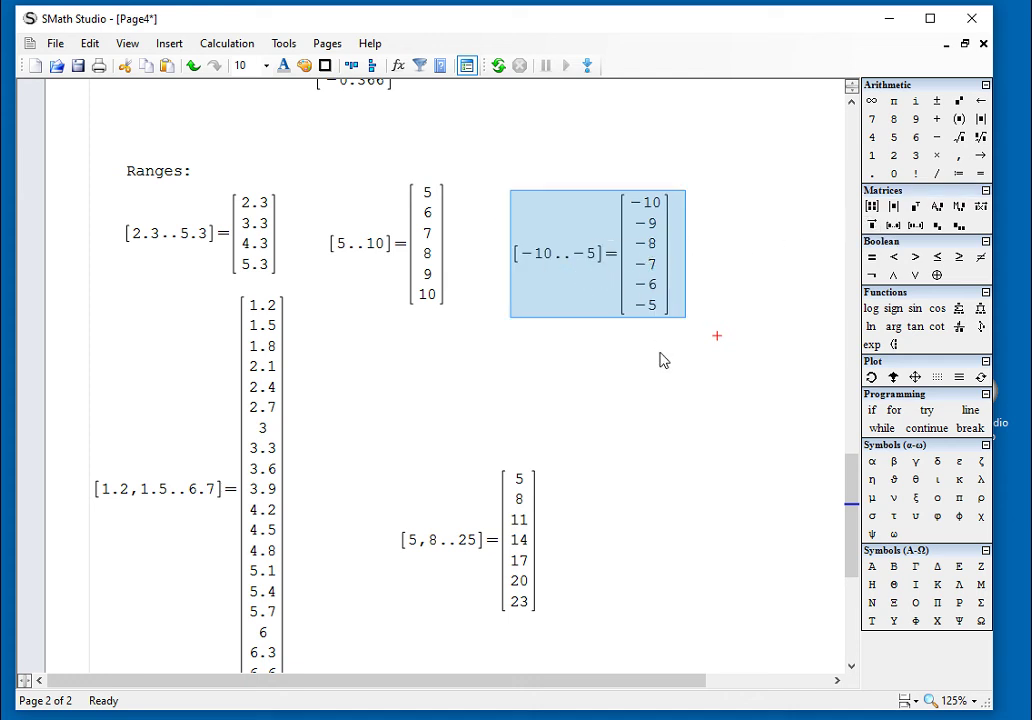
# Below the [5,8..25] range, insert a range with second value from 10 to 3, second element 8, and evaluate it.
pyautogui.scroll(-3, 663, 395)
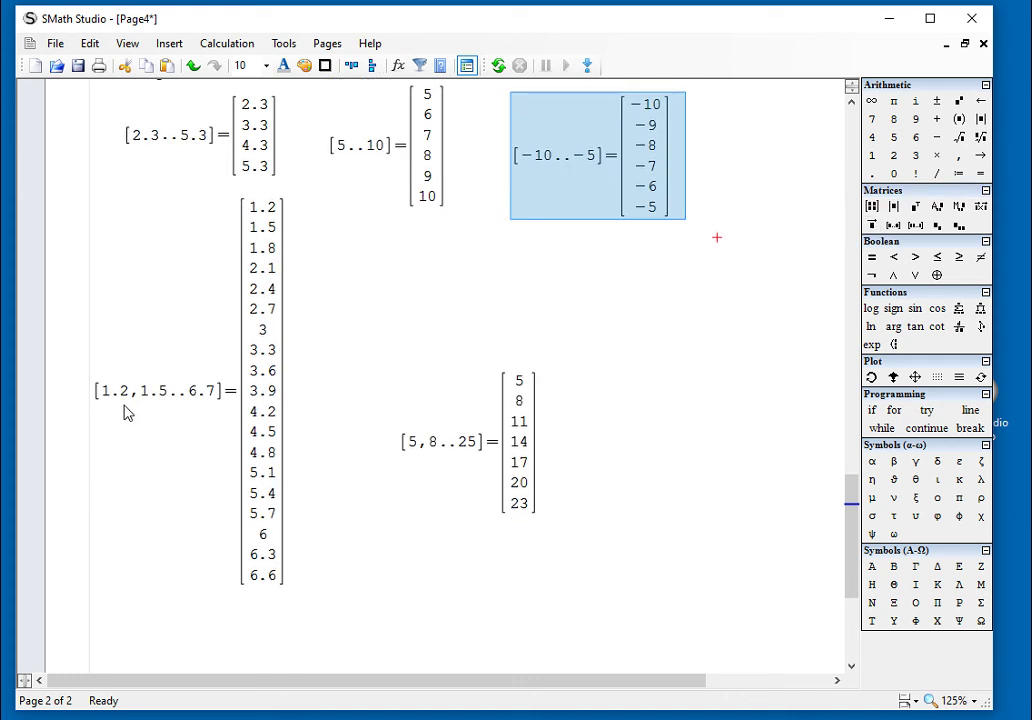
pyautogui.scroll(-2, 461, 503)
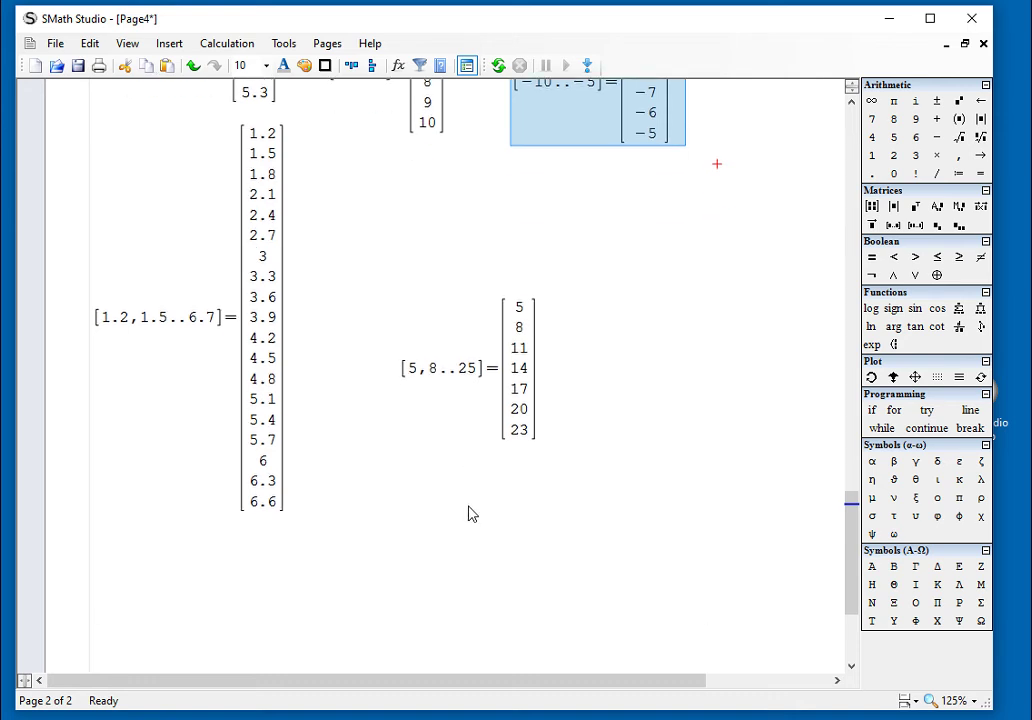
pyautogui.click(411, 501)
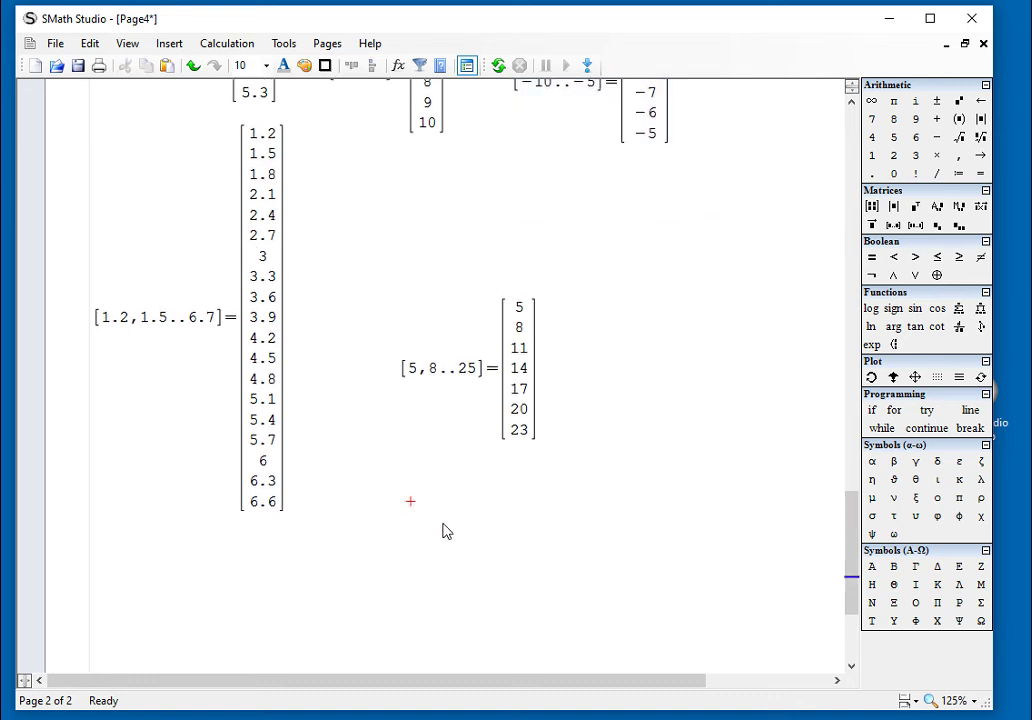
pyautogui.click(916, 225)
pyautogui.write('1')
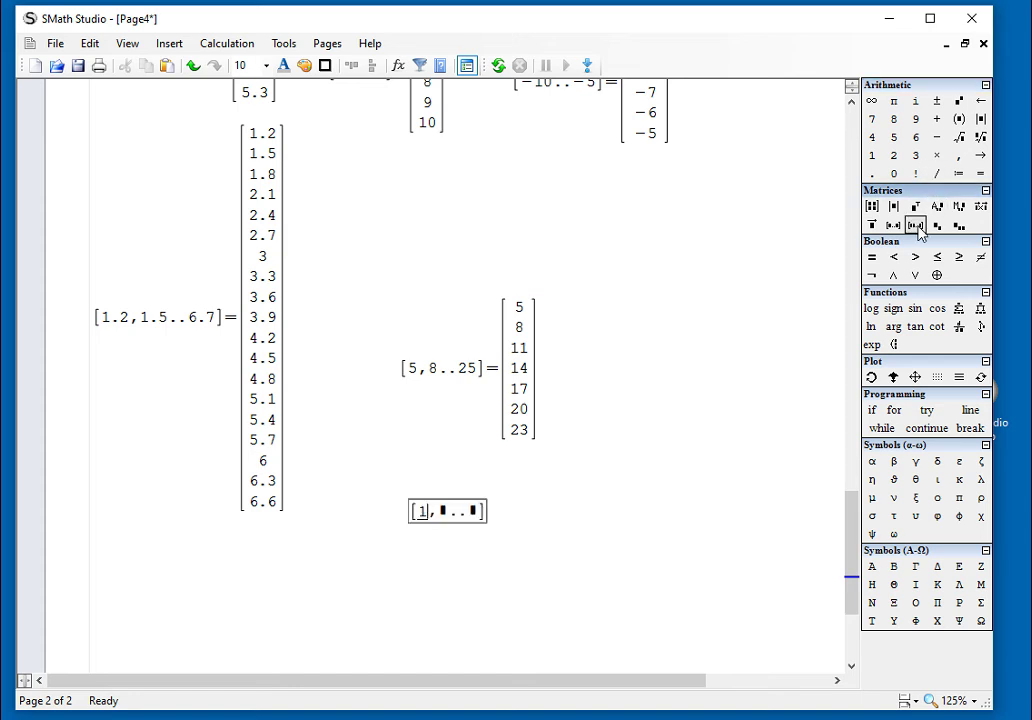
pyautogui.write('0')
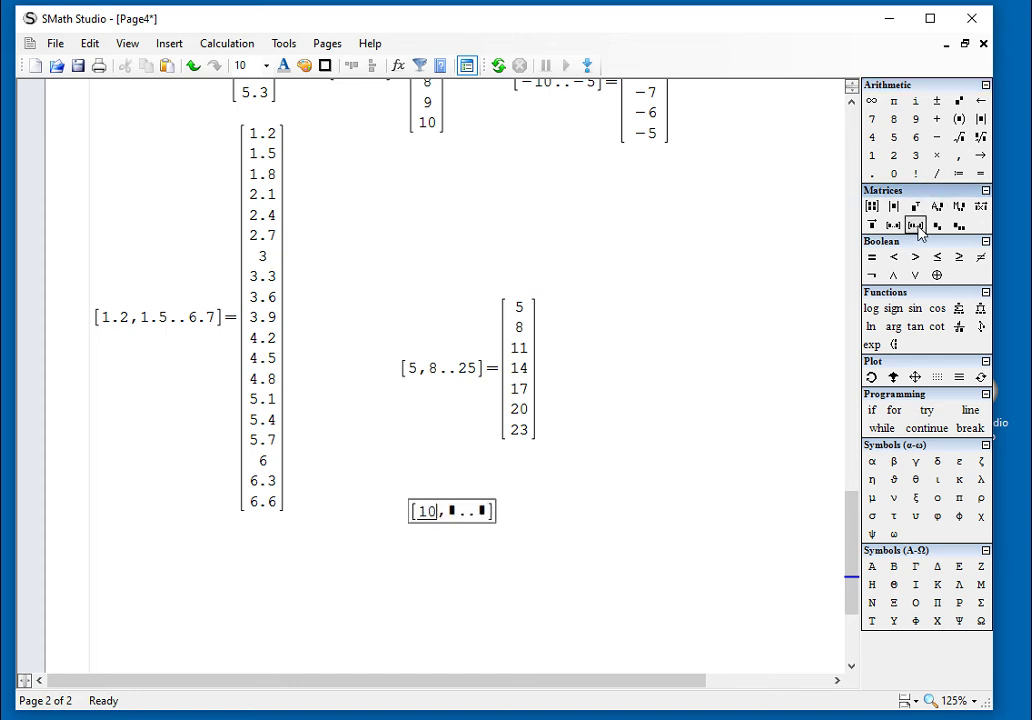
pyautogui.click(491, 513)
pyautogui.write('=')
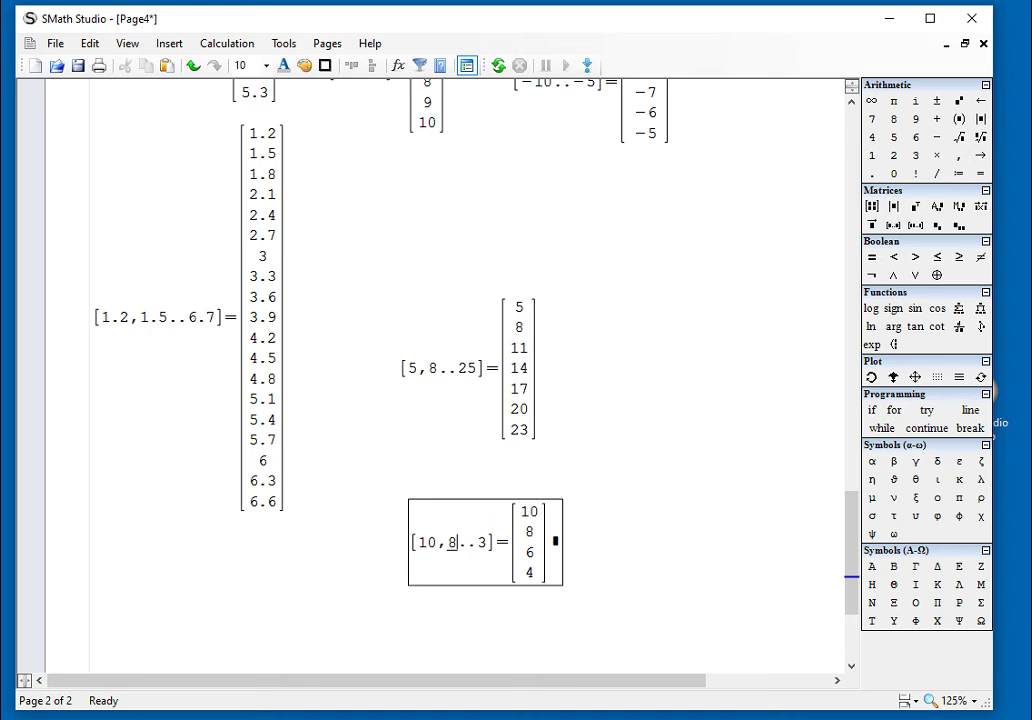
# Switch to the 4_2_MatricesPanel.sm notes, review the range examples, and expand the section "ELEMENTOS de matrices y vectors".
pyautogui.scroll(3, 650, 340)
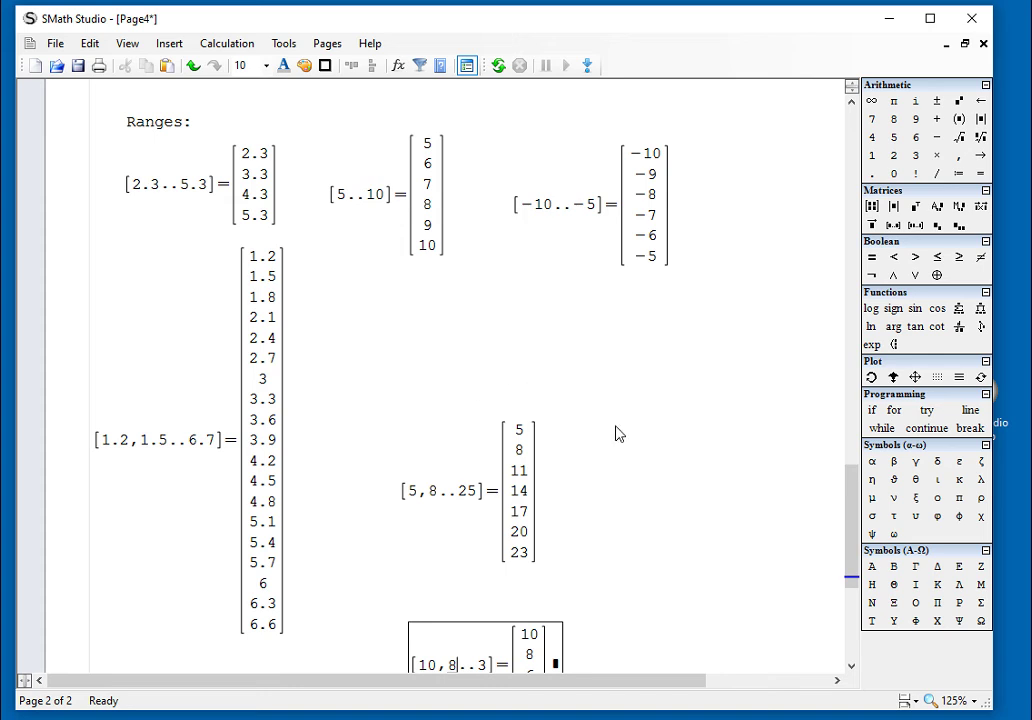
pyautogui.click(321, 46)
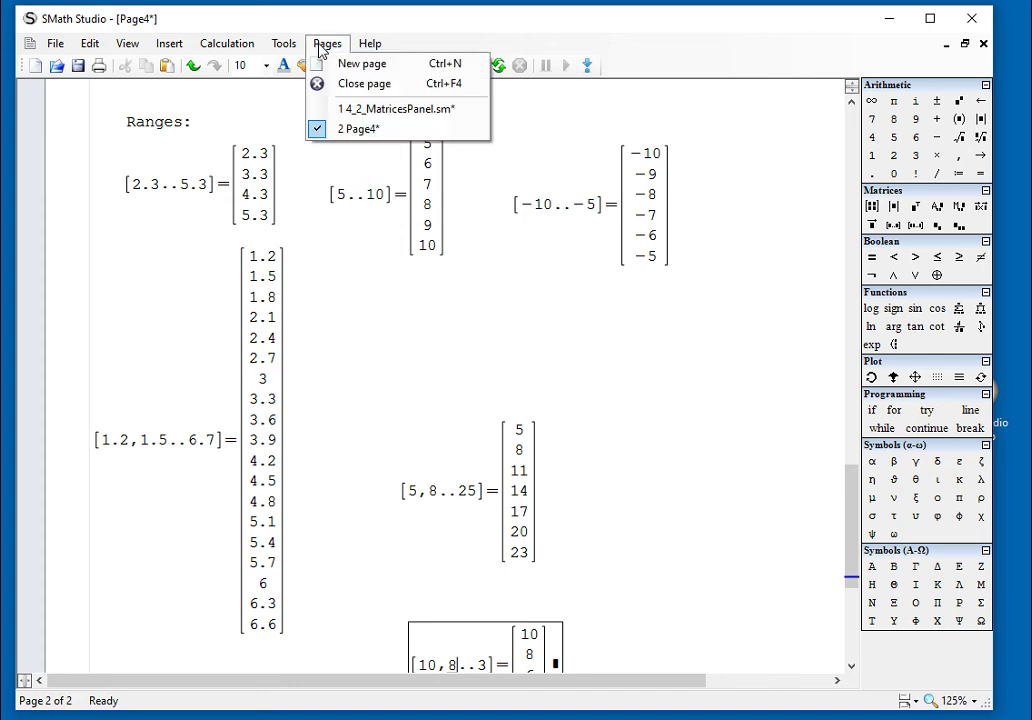
pyautogui.click(380, 109)
pyautogui.scroll(-3, 387, 125)
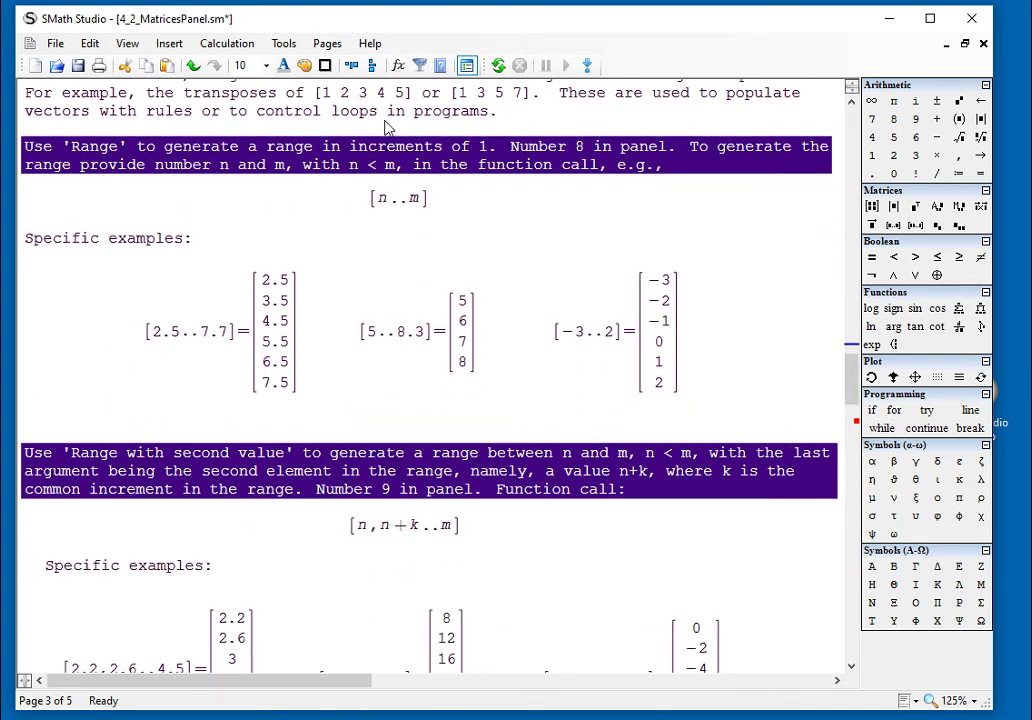
pyautogui.scroll(-6, 387, 125)
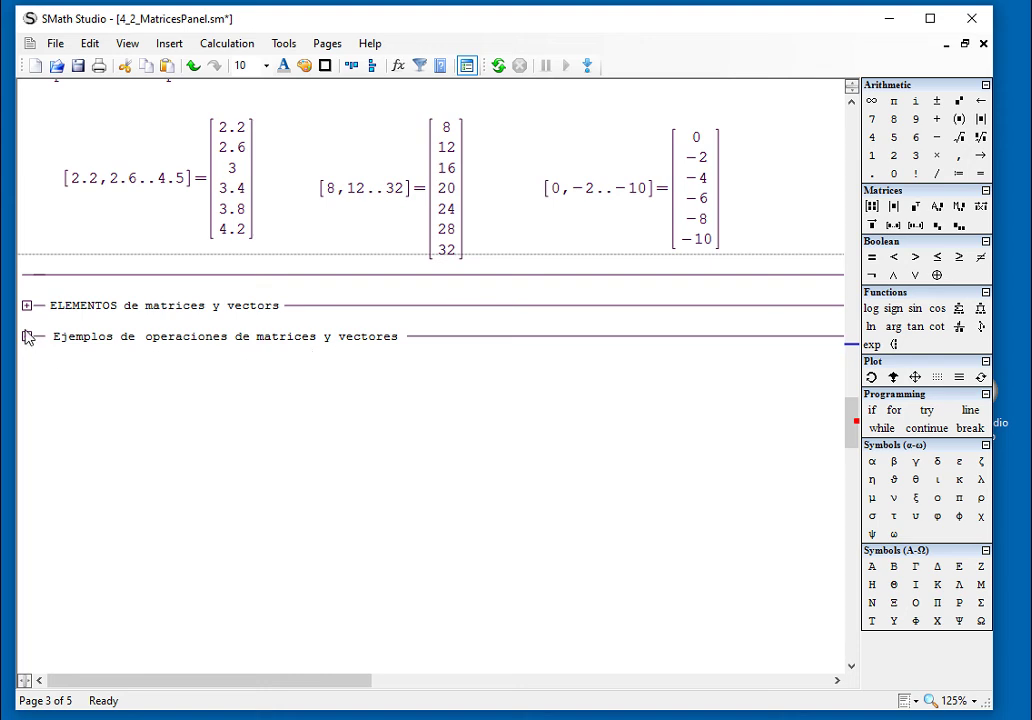
pyautogui.click(27, 308)
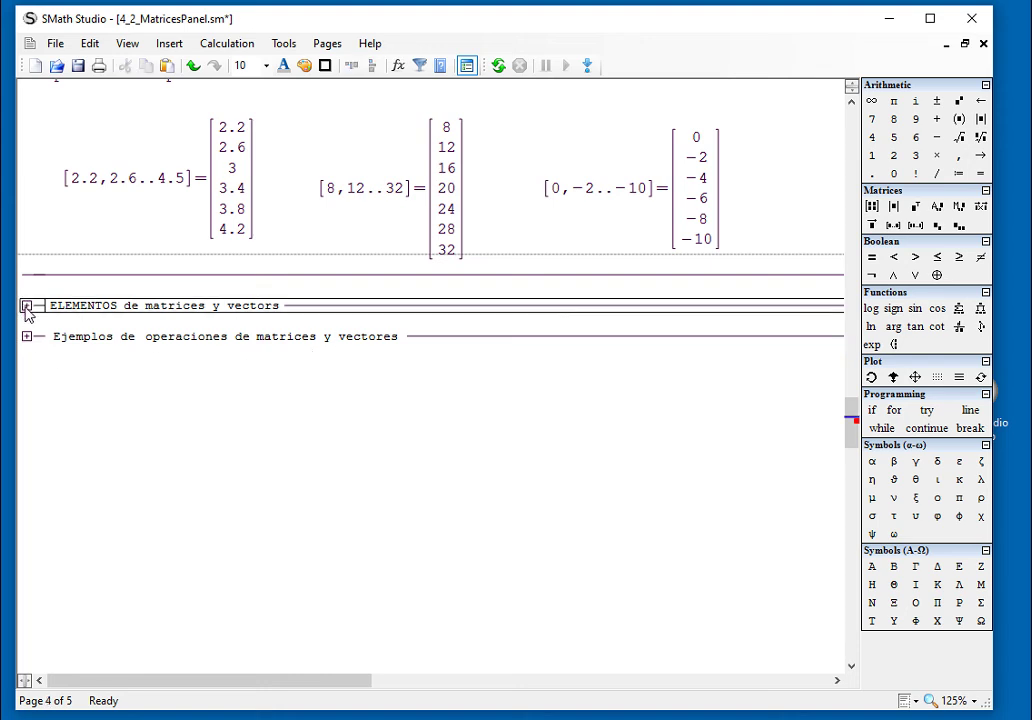
pyautogui.click(26, 306)
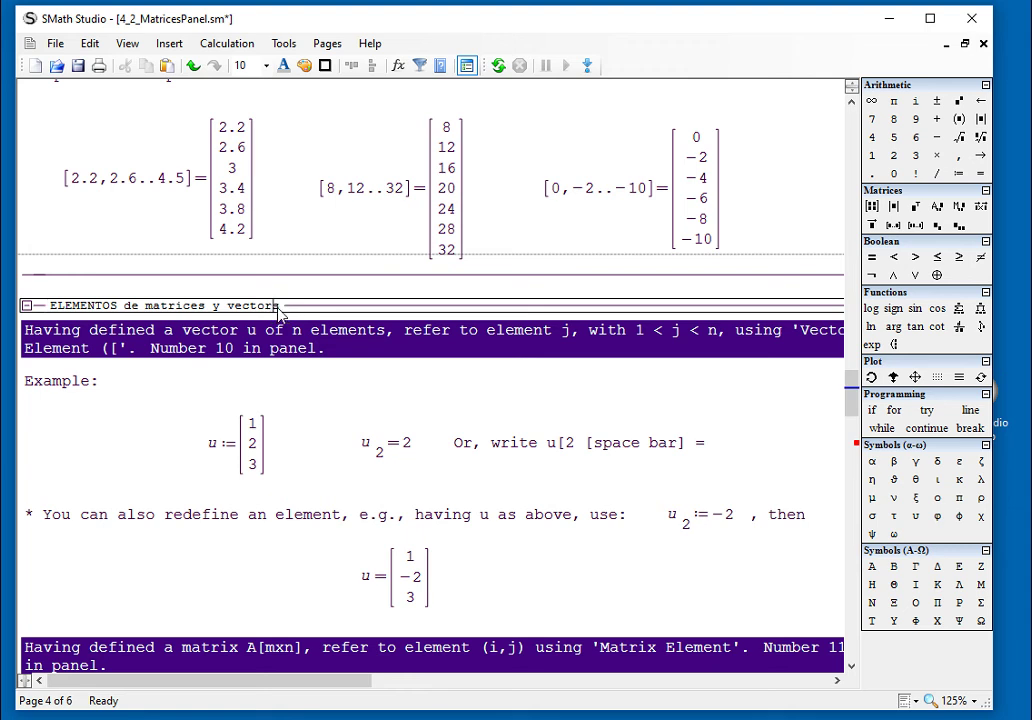
# Copy the definition of vector u from the notes' vector element example into Page4, below the ranges near the page's left margin.
pyautogui.click(338, 393)
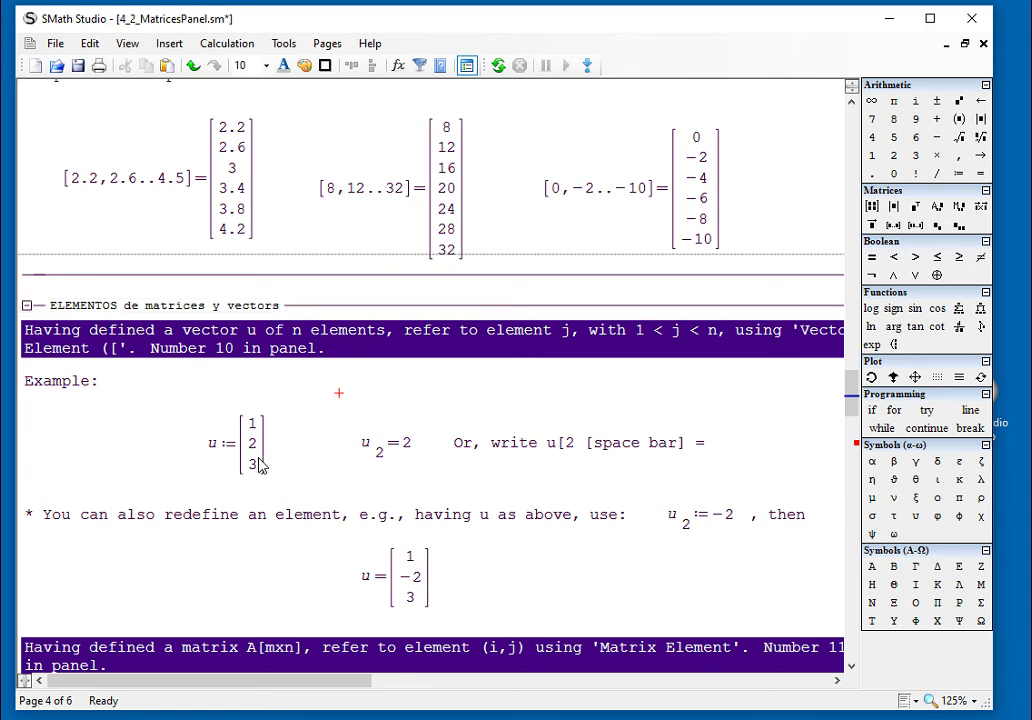
pyautogui.moveTo(278, 455); pyautogui.dragTo(243, 458)
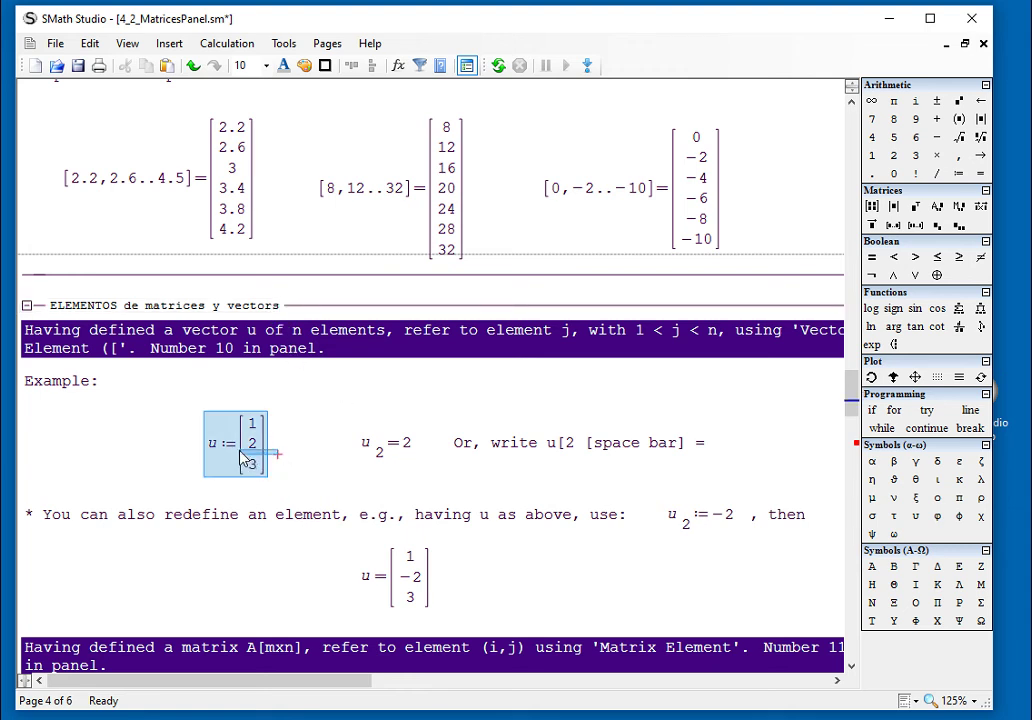
pyautogui.click(420, 465)
pyautogui.scroll(-3, 493, 485)
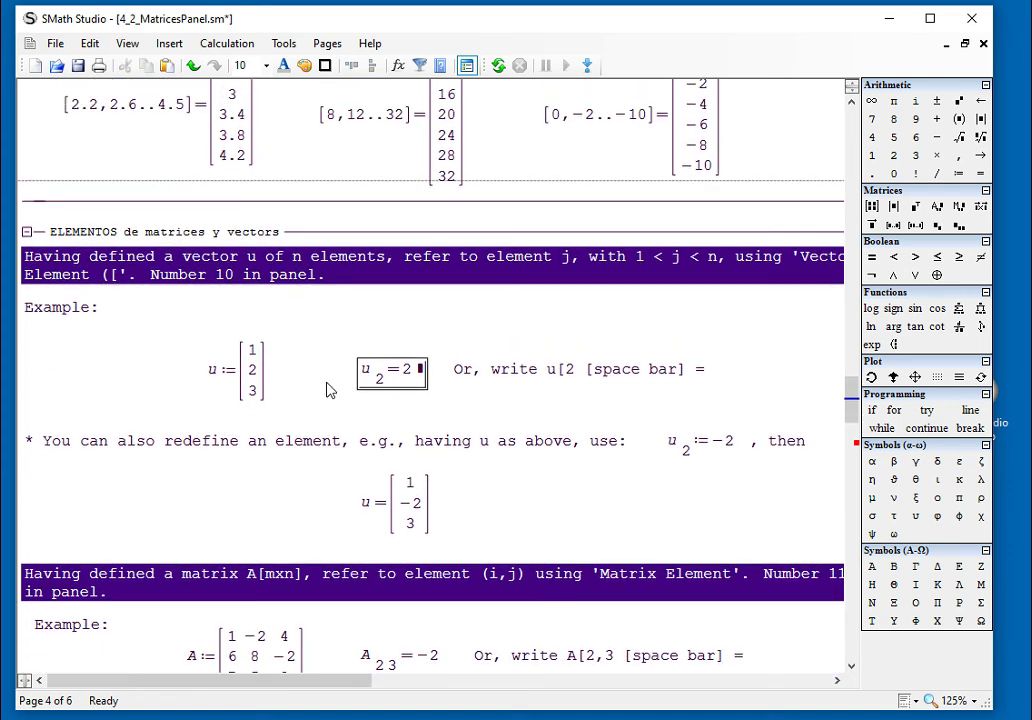
pyautogui.moveTo(144, 329); pyautogui.dragTo(307, 378)
pyautogui.scroll(-10, 369, 605)
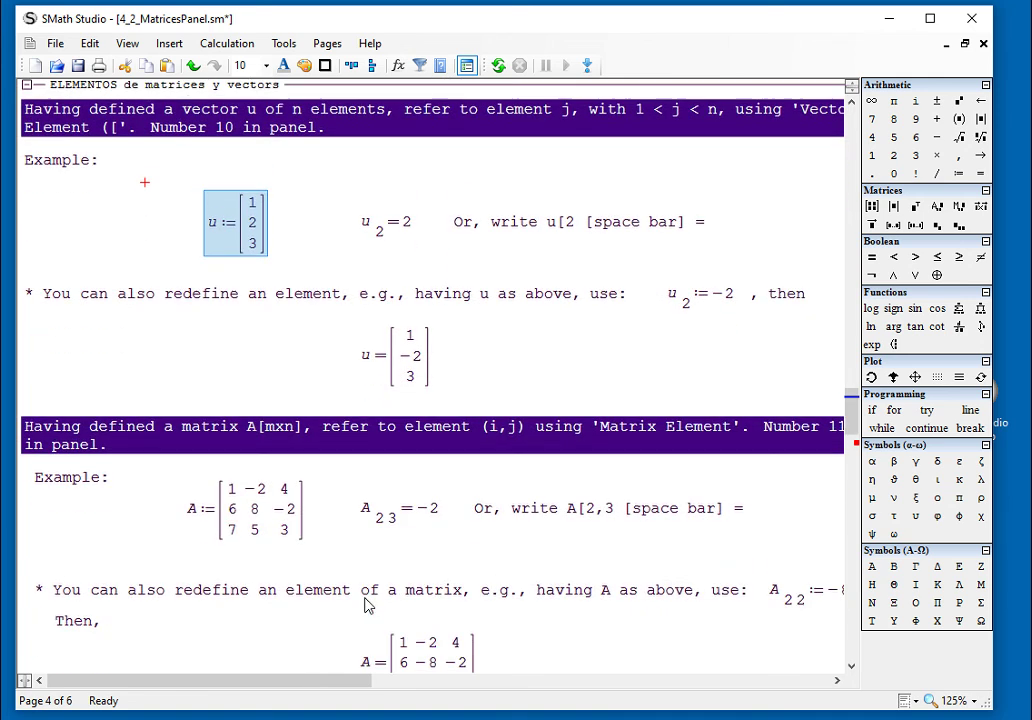
pyautogui.click(327, 43)
pyautogui.click(300, 128)
pyautogui.scroll(-7, 456, 615)
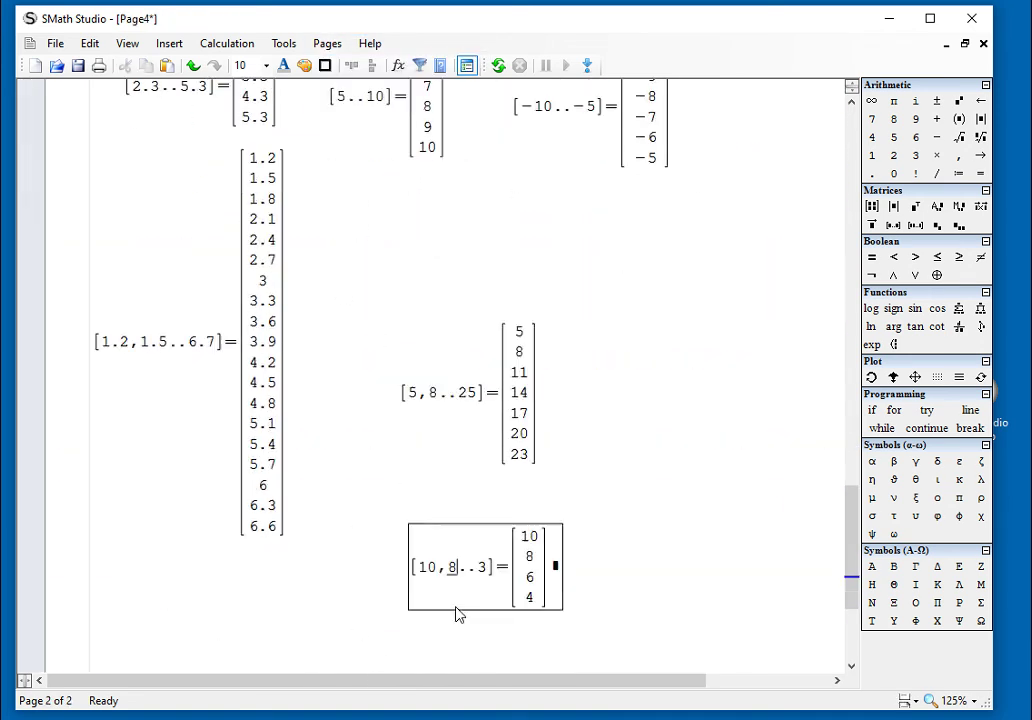
pyautogui.click(104, 568)
pyautogui.hotkey('ctrl', 'v')
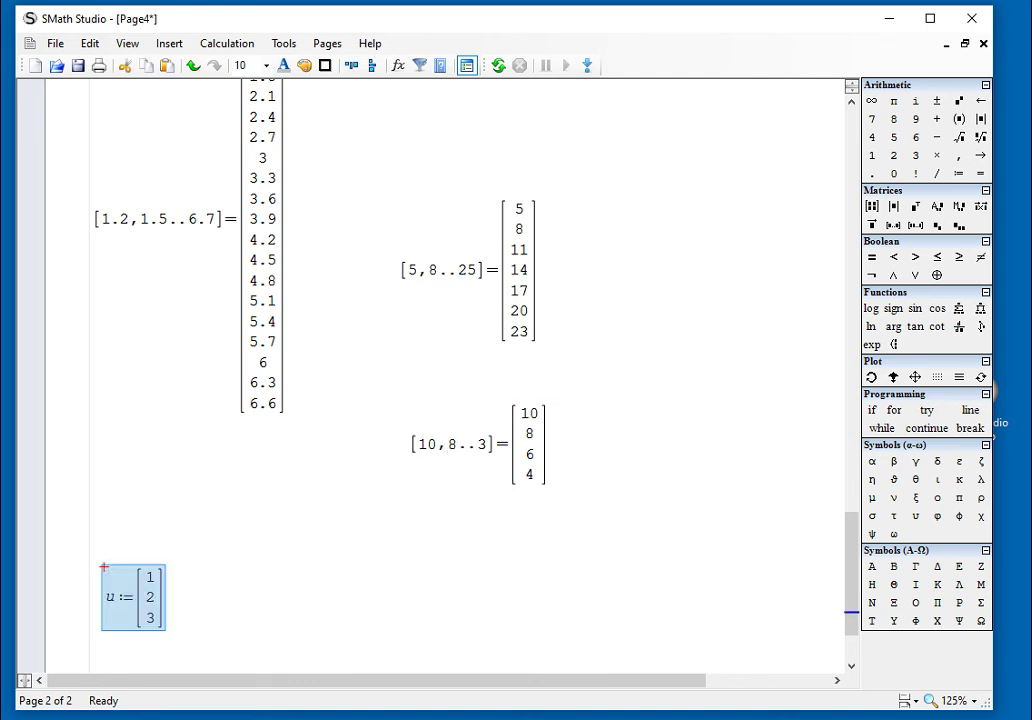
pyautogui.click(297, 590)
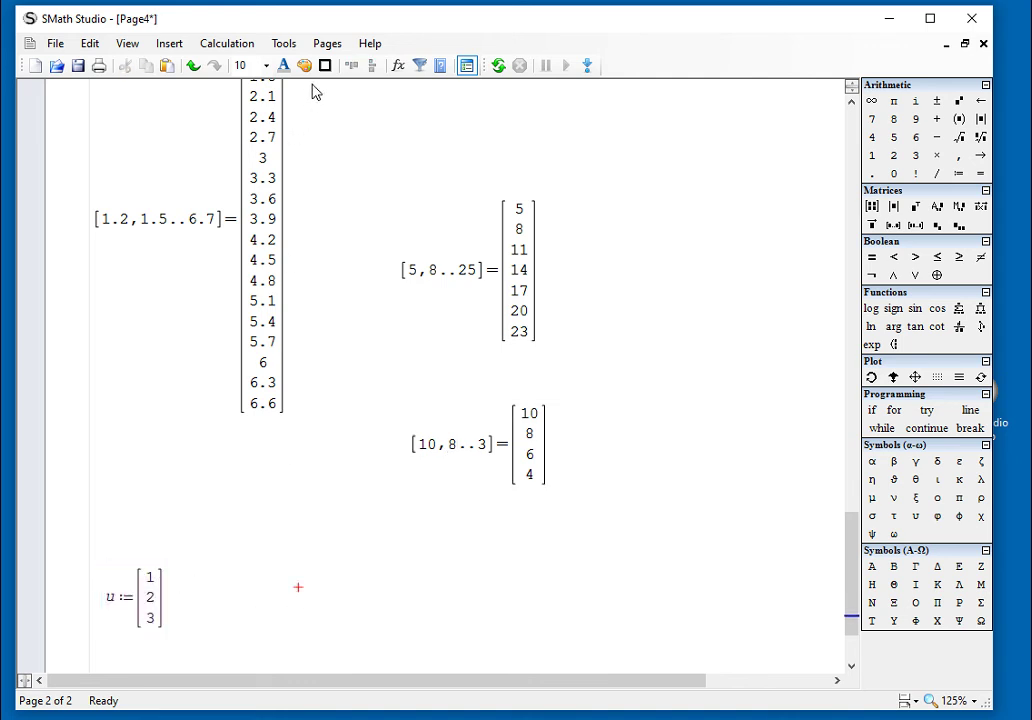
# Copy the 3x3 matrix A definition from the notes' matrix element example into Page4, beside vector u.
pyautogui.click(328, 44)
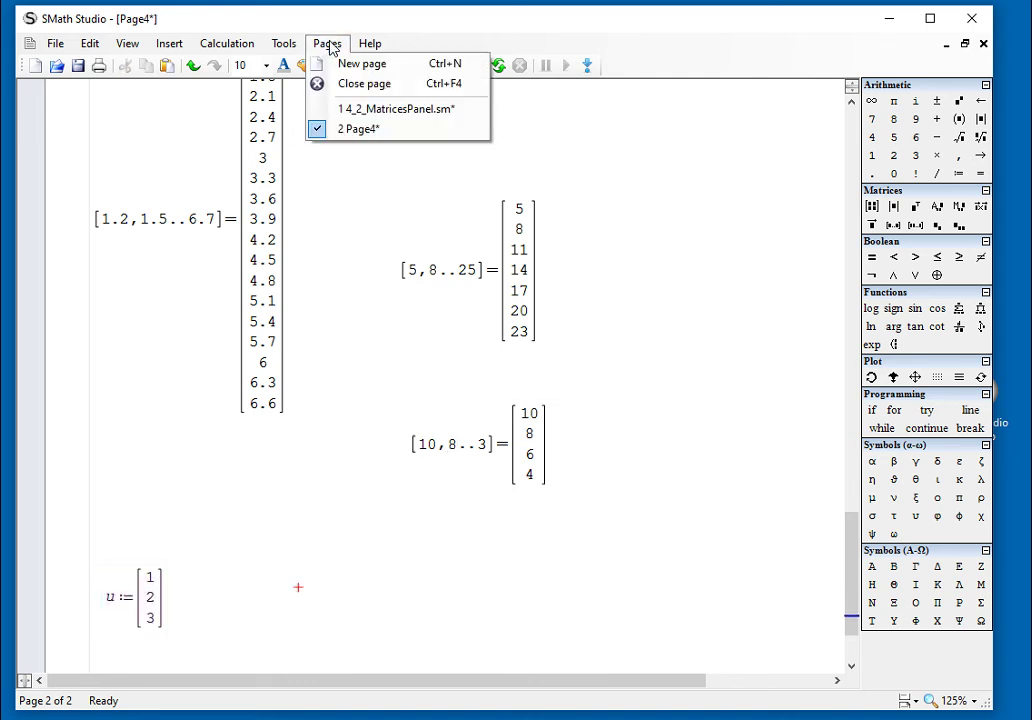
pyautogui.click(357, 109)
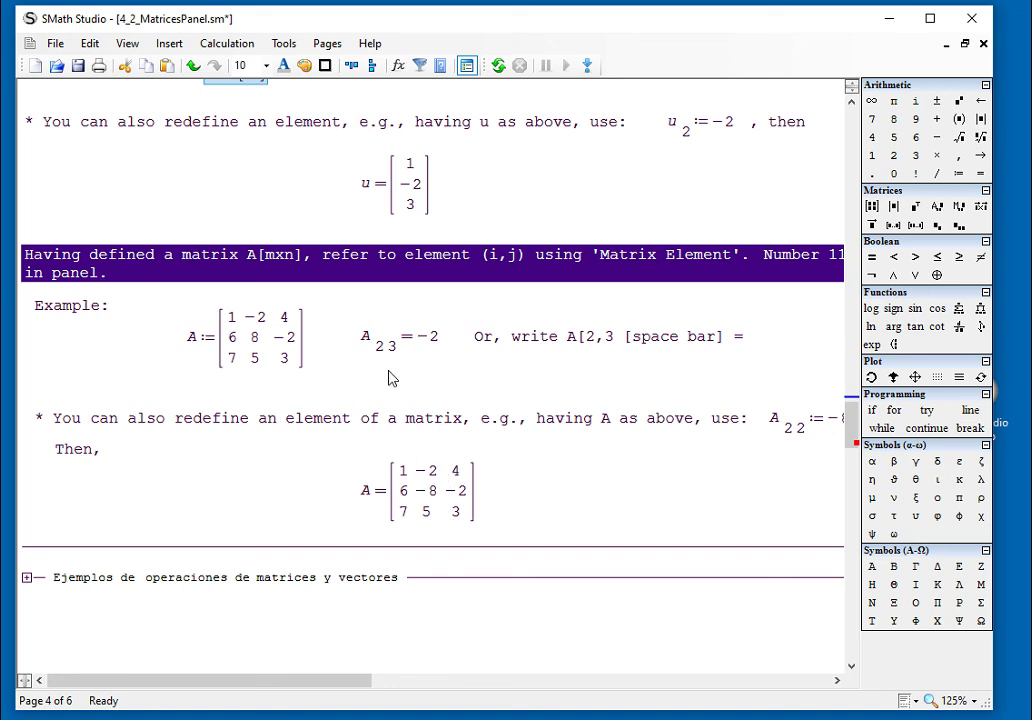
pyautogui.moveTo(328, 379); pyautogui.dragTo(268, 360)
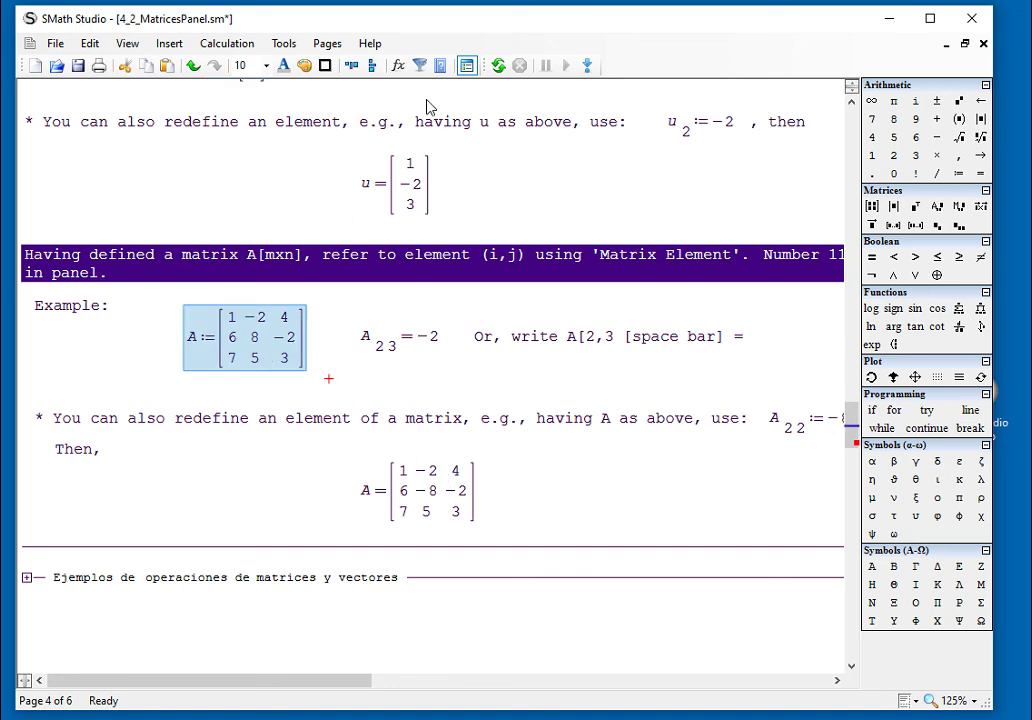
pyautogui.click(328, 44)
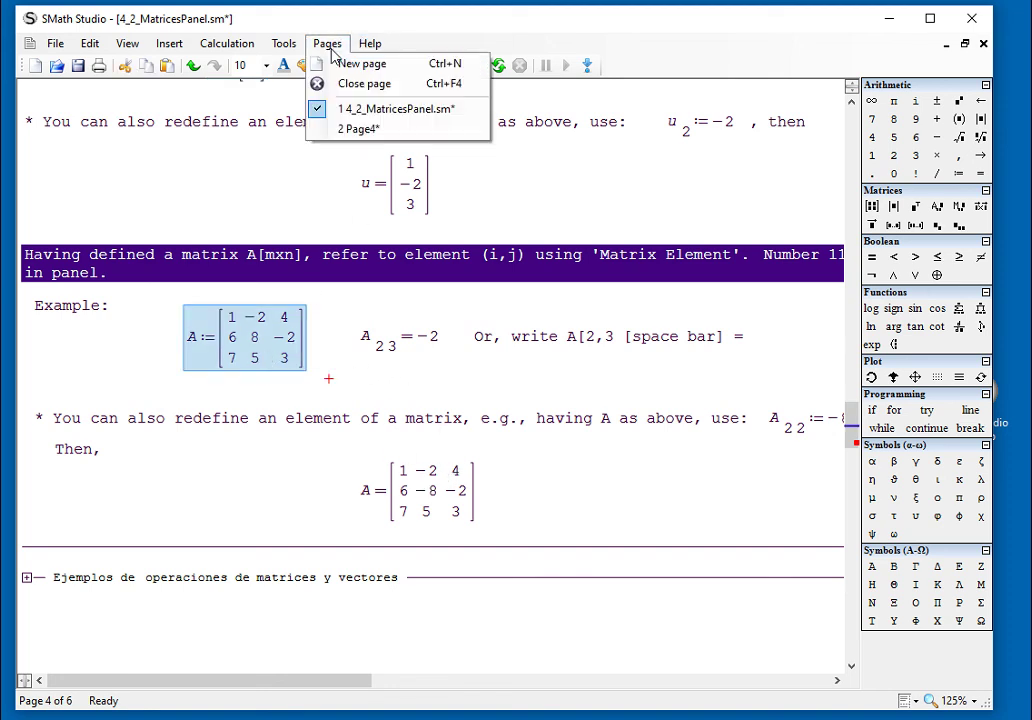
pyautogui.click(357, 129)
pyautogui.click(246, 579)
pyautogui.hotkey('ctrl', 'v')
pyautogui.scroll(-2, 426, 594)
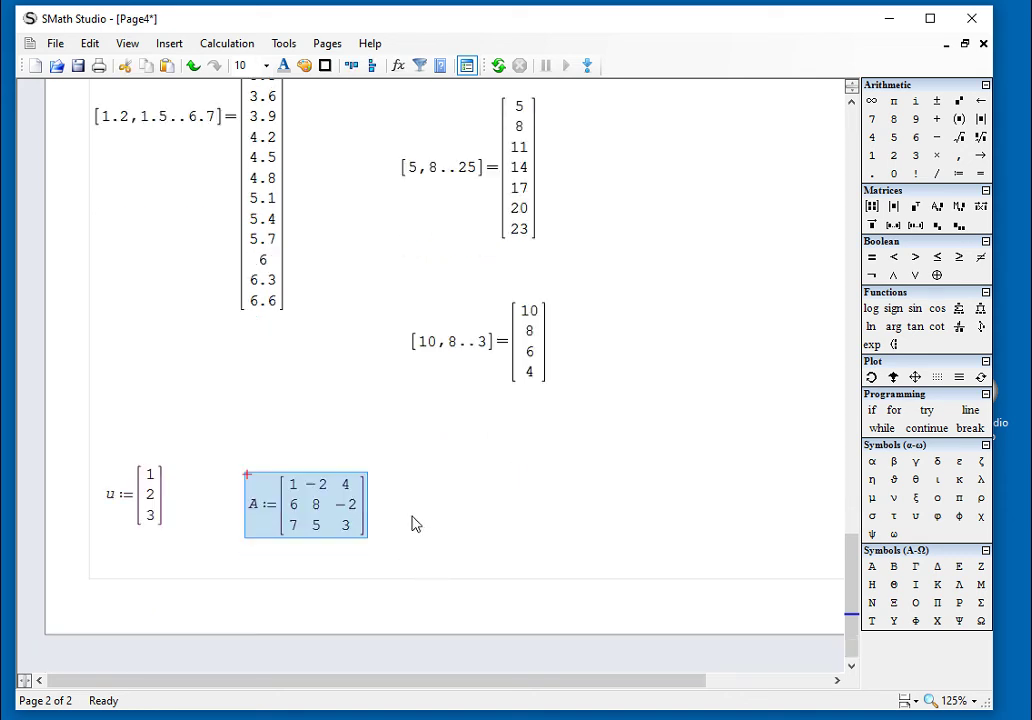
# Insert blank lines above vector u and matrix A to shift both definitions onto the third page.
pyautogui.click(350, 435)
pyautogui.press('Return')
pyautogui.press('Return')
pyautogui.press('Return')
pyautogui.press('Return')
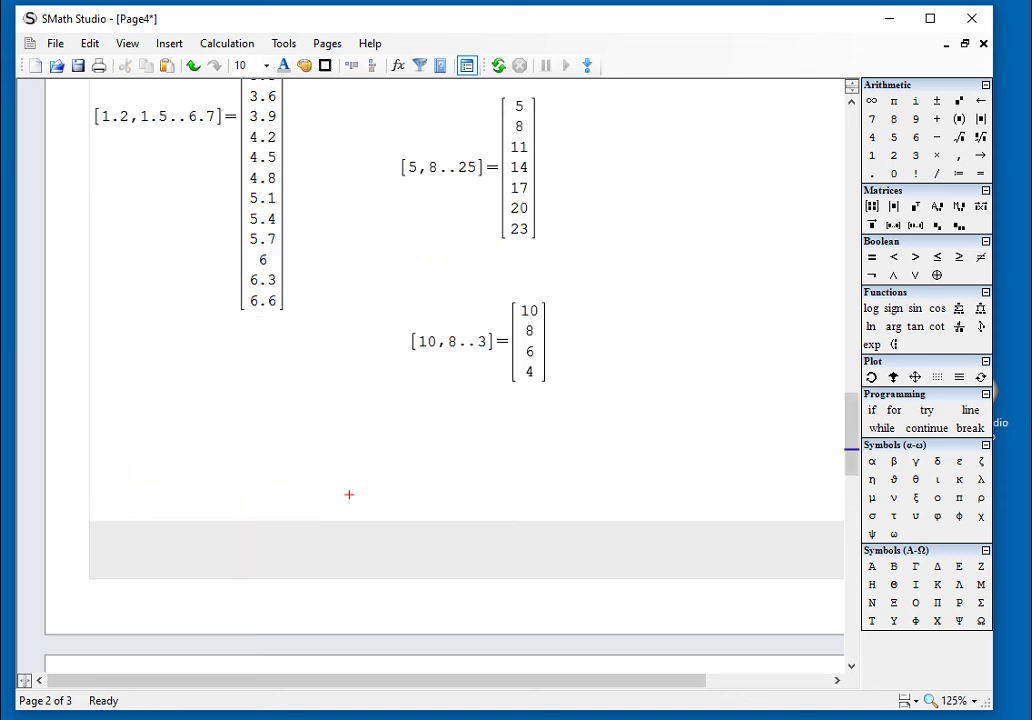
pyautogui.scroll(-5, 352, 437)
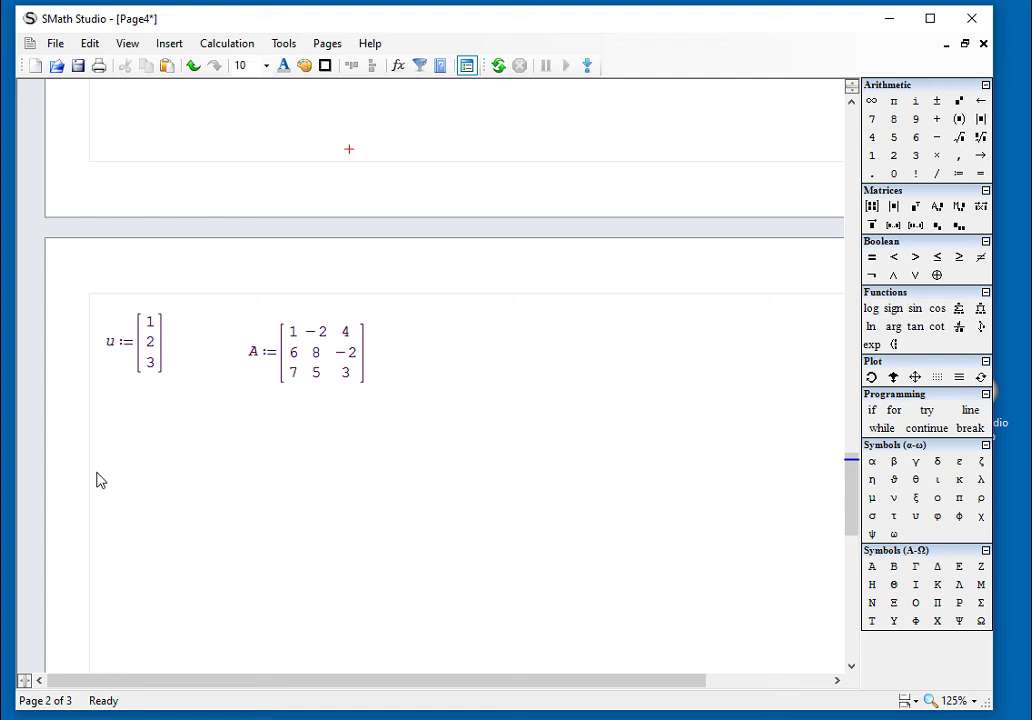
# Below vector u, insert a vector element expression for u with index 3 and evaluate it.
pyautogui.click(105, 437)
pyautogui.click(937, 225)
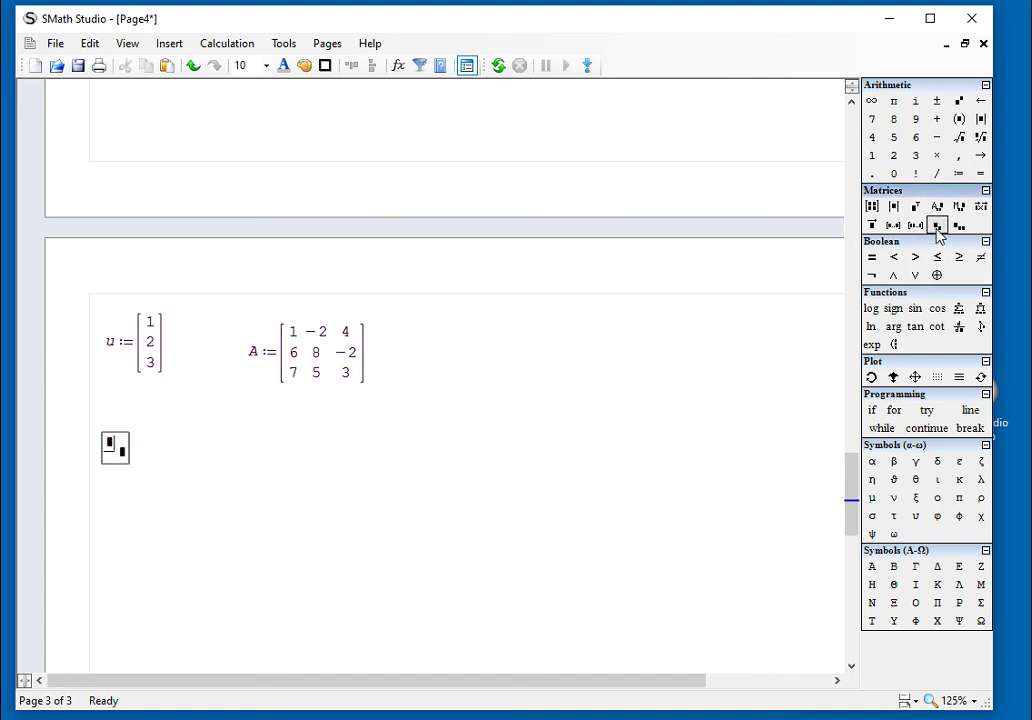
pyautogui.write('u')
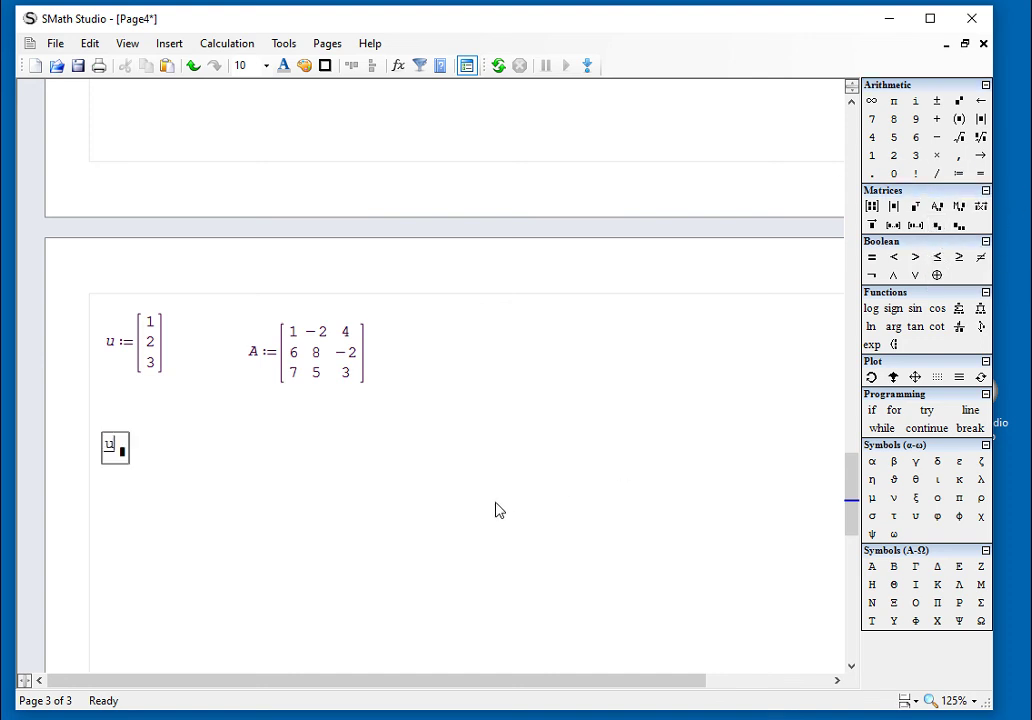
pyautogui.click(130, 460)
pyautogui.write('3 =3')
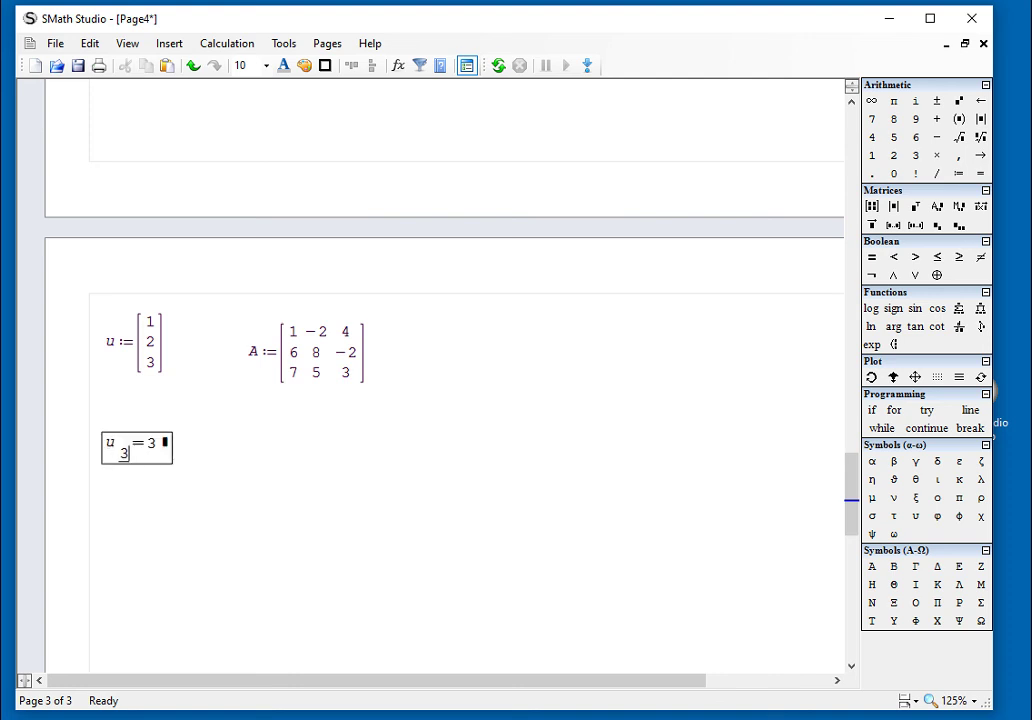
pyautogui.click(431, 476)
pyautogui.click(102, 506)
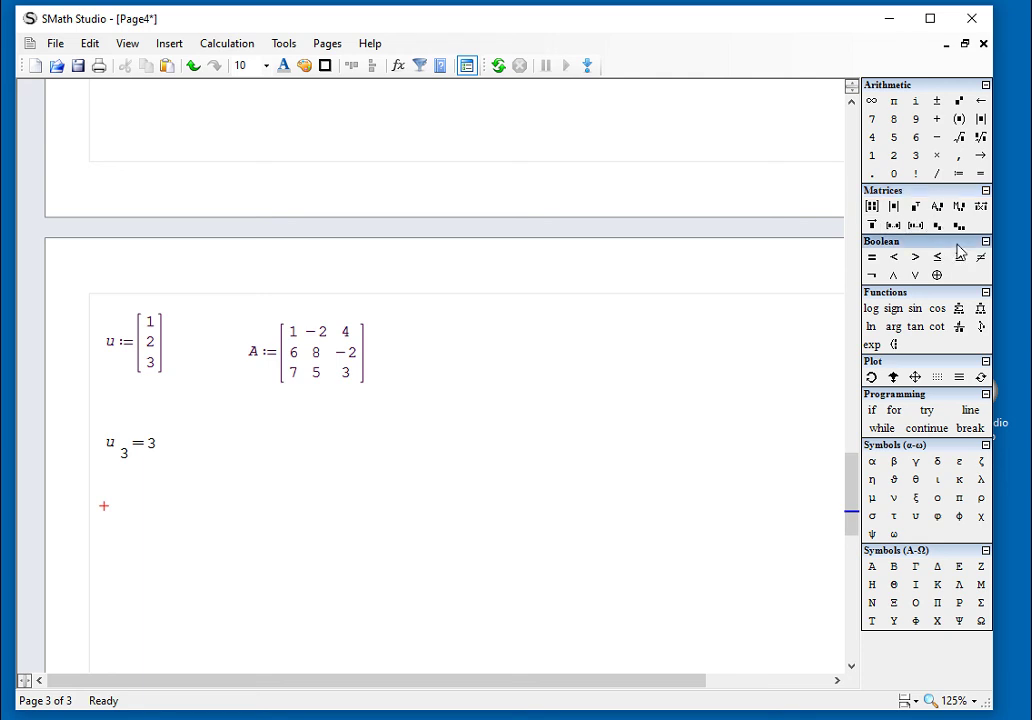
# Try to evaluate a vector element expression for u with index 5 below the index 3 expression, and delete it.
pyautogui.click(924, 222)
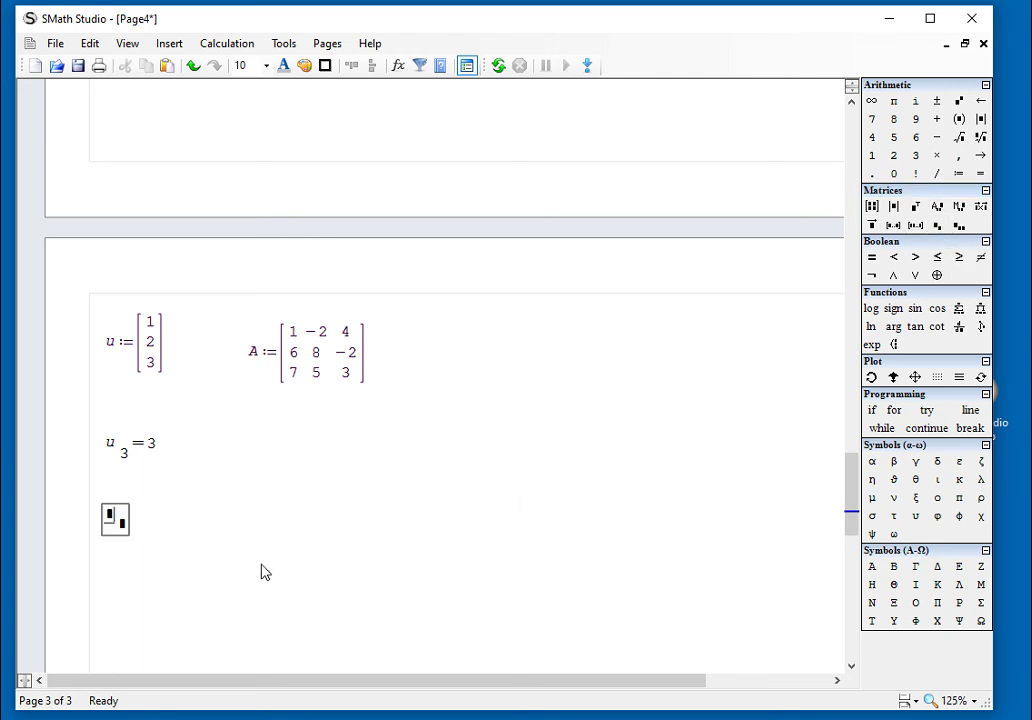
pyautogui.write('u')
pyautogui.click(121, 520)
pyautogui.write('5=')
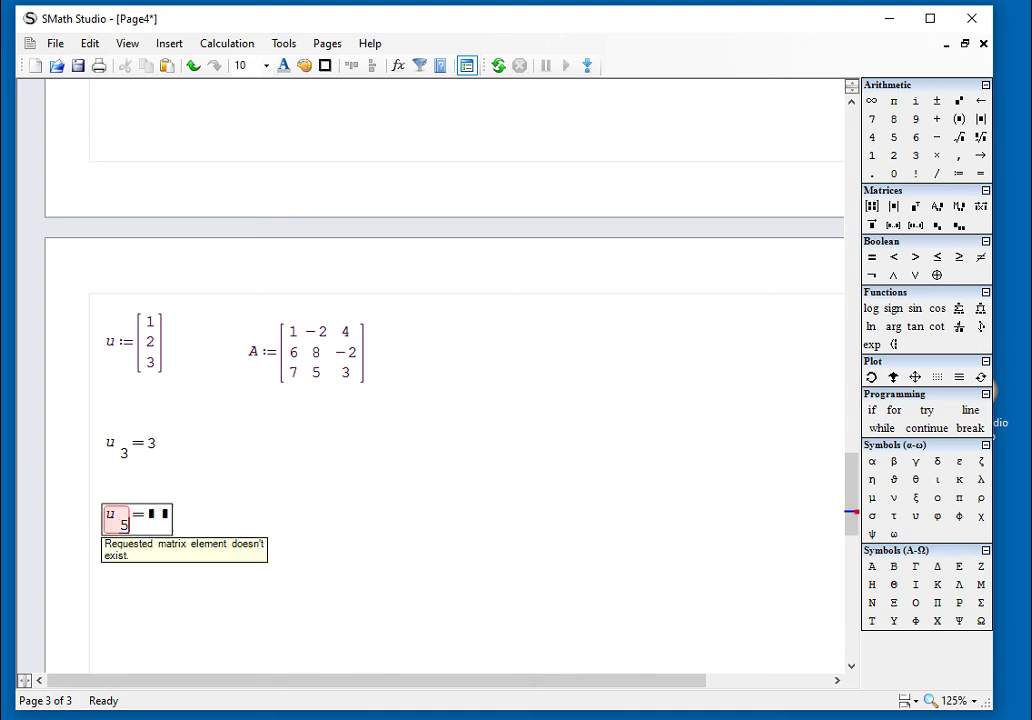
pyautogui.click(339, 529)
pyautogui.moveTo(319, 547); pyautogui.dragTo(132, 544)
pyautogui.press('Delete')
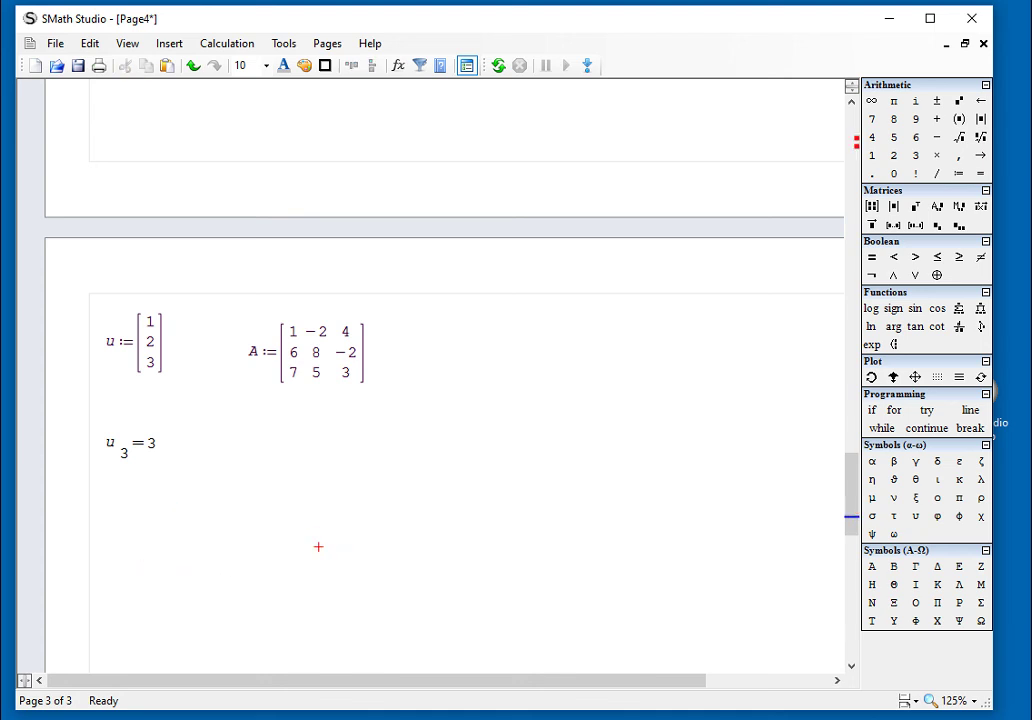
# Redefine the second element of vector u as -5, below the index 3 expression.
pyautogui.click(104, 496)
pyautogui.write('u[')
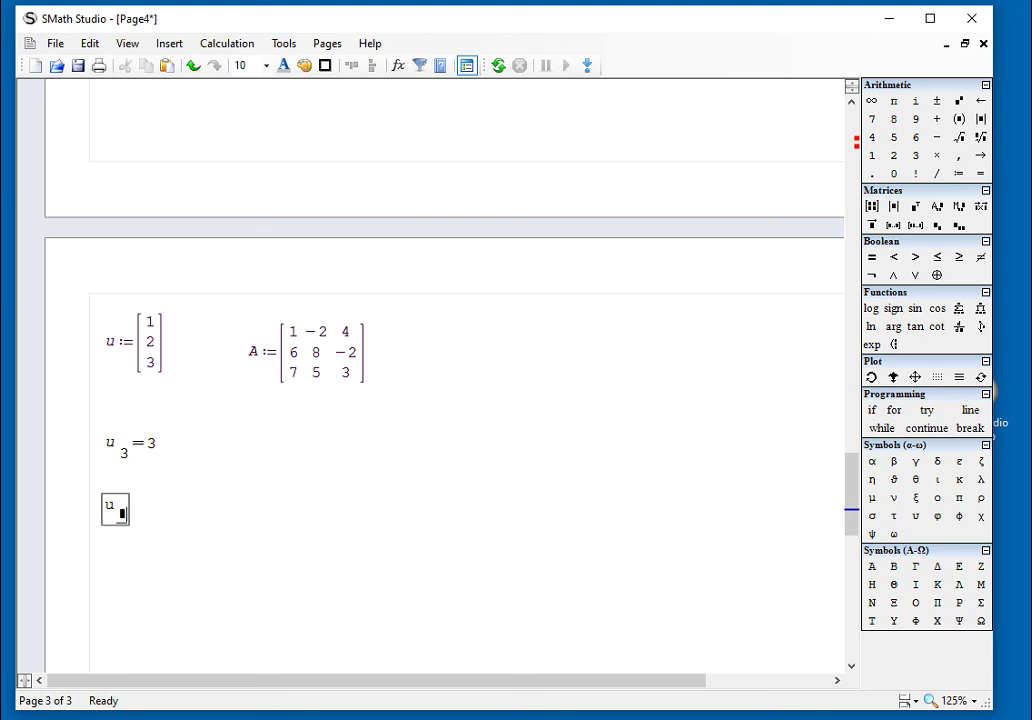
pyautogui.write('2:=')
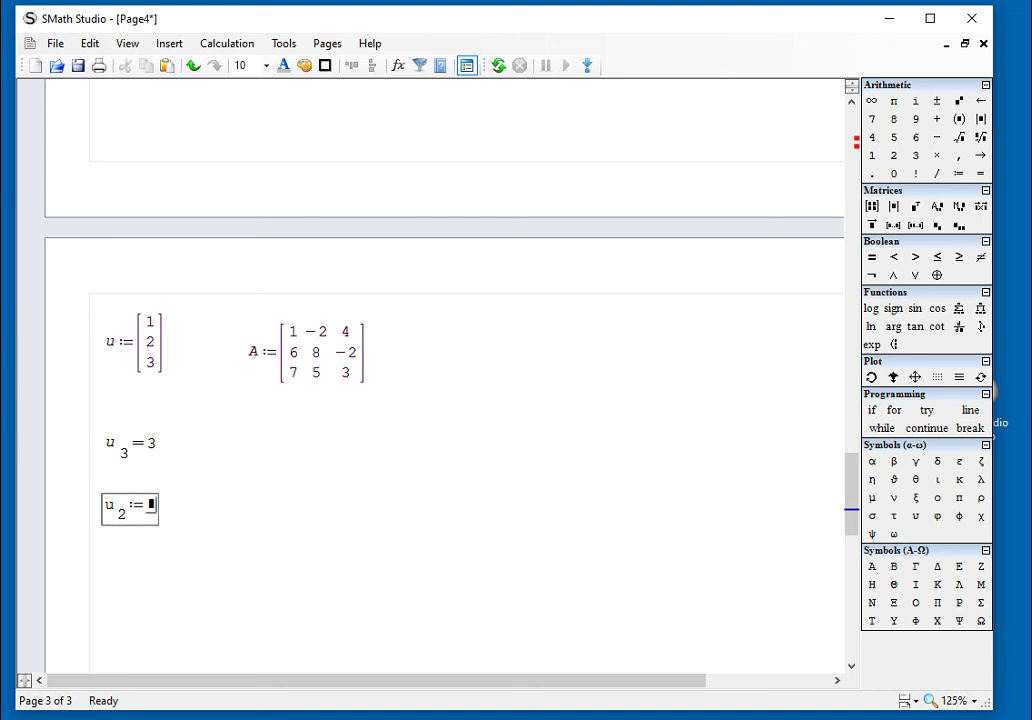
pyautogui.write('-5')
pyautogui.click(226, 516)
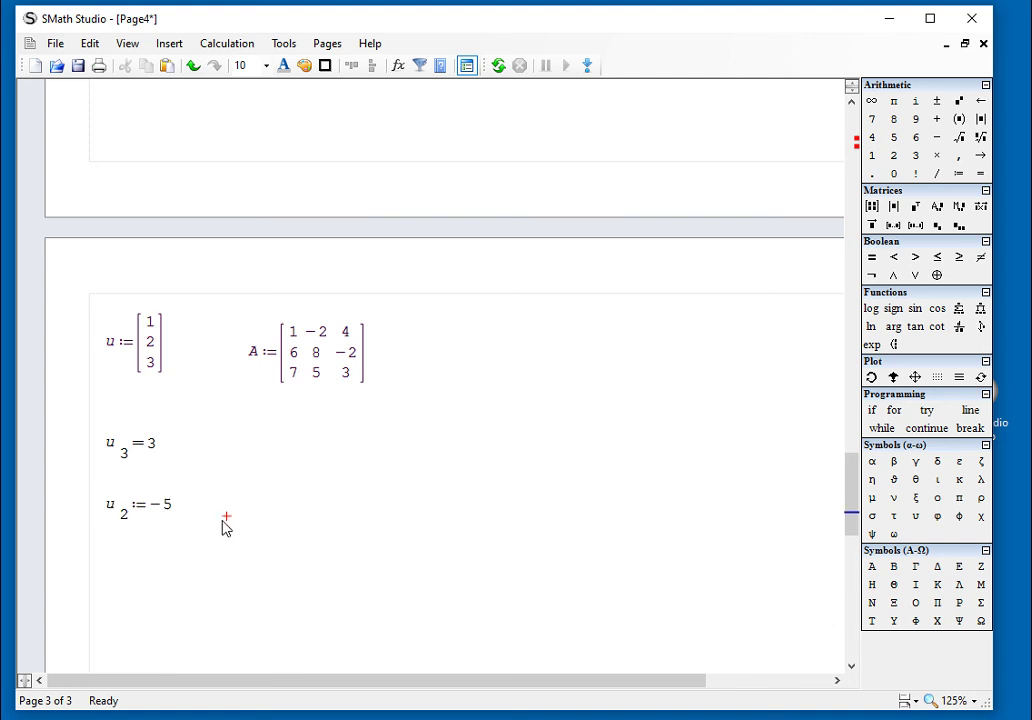
# Evaluate vector u below the redefined element and compare it with the original definition of u.
pyautogui.click(122, 578)
pyautogui.write('u=')
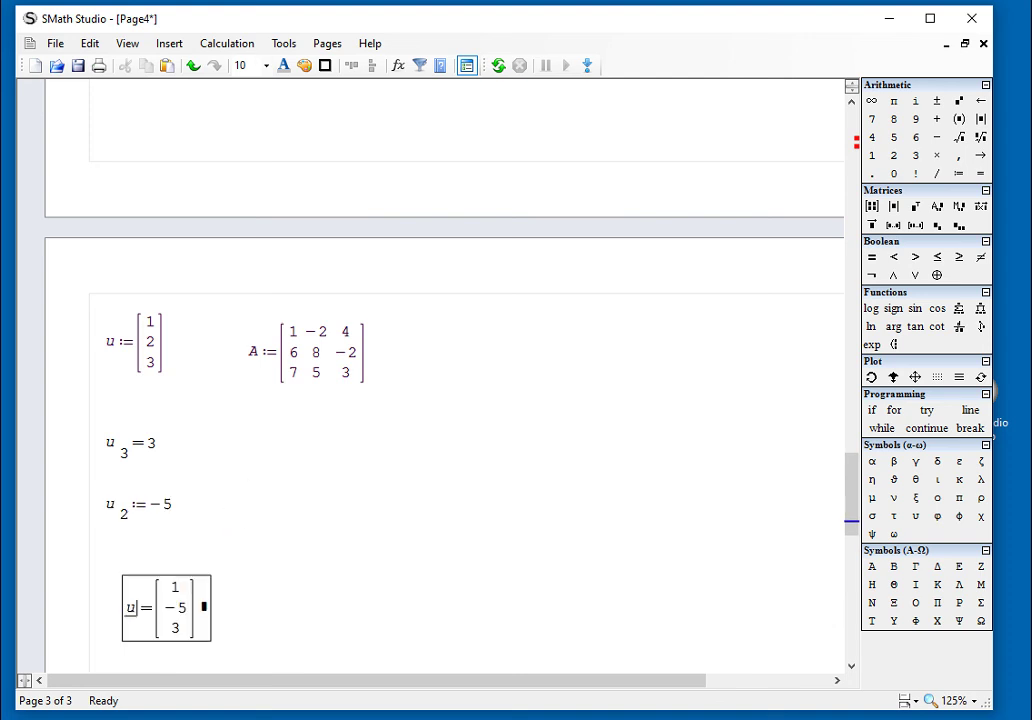
pyautogui.moveTo(152, 377); pyautogui.dragTo(145, 350)
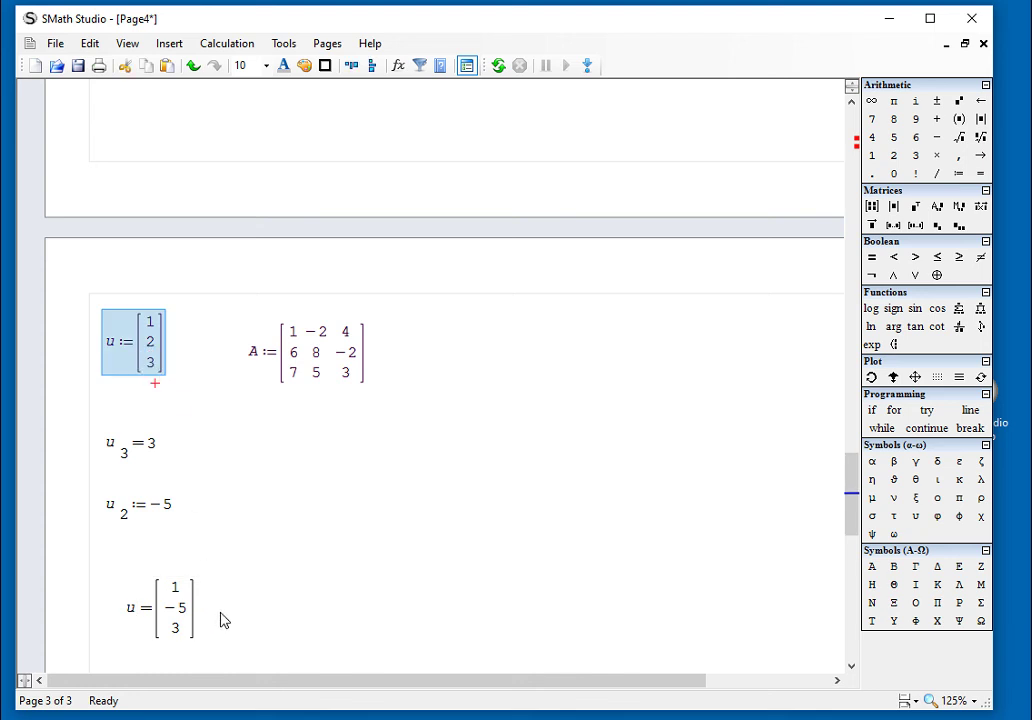
pyautogui.moveTo(216, 618); pyautogui.dragTo(199, 624)
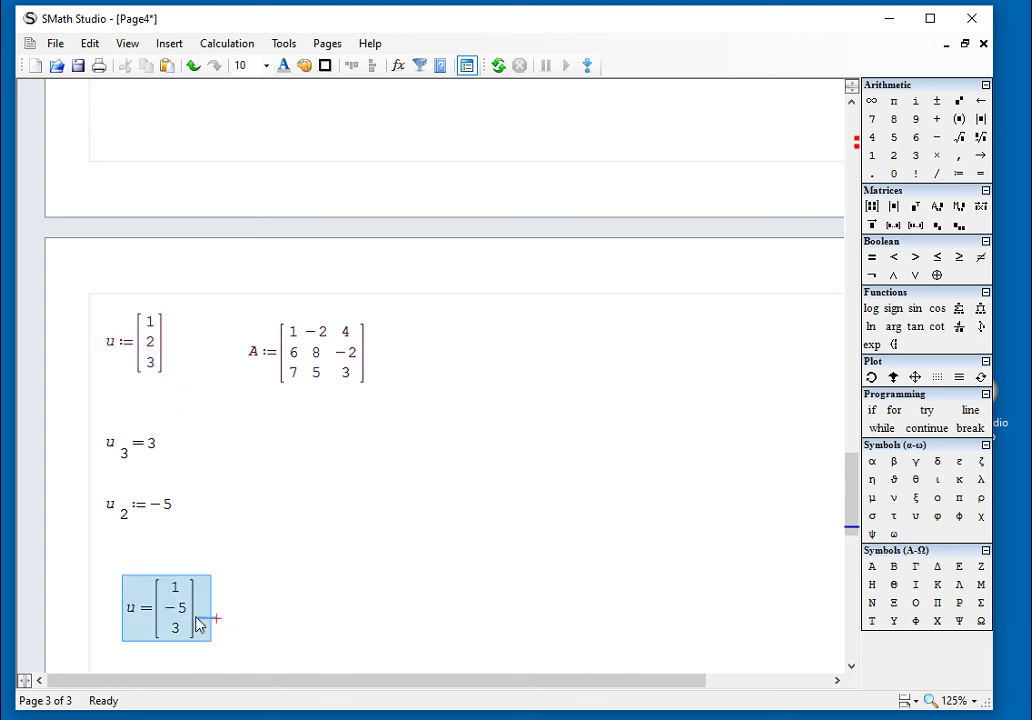
# Below matrix A, insert a matrix element expression for A with indices 2 and 3 and evaluate it.
pyautogui.click(310, 443)
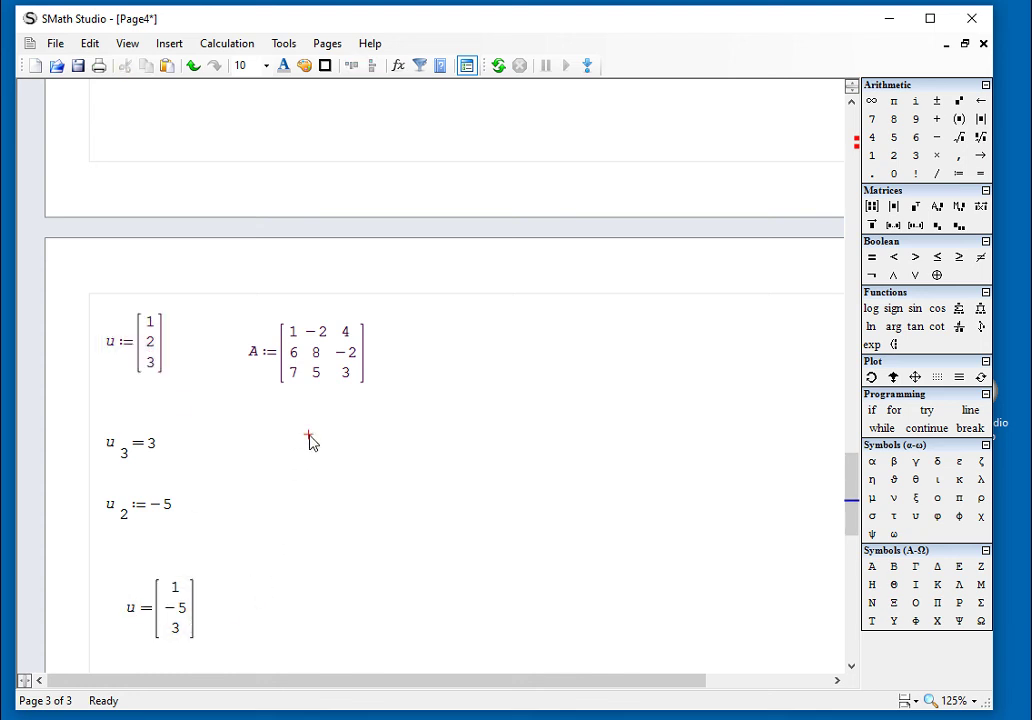
pyautogui.press('"')
pyautogui.click(958, 225)
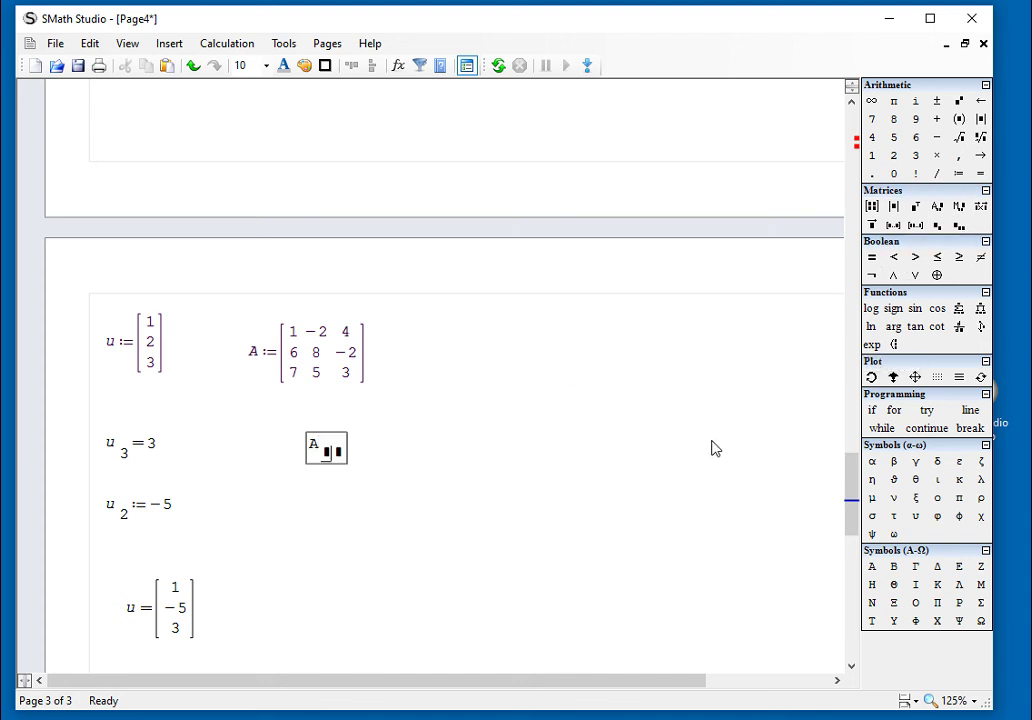
pyautogui.write('2')
pyautogui.click(340, 452)
pyautogui.write('3')
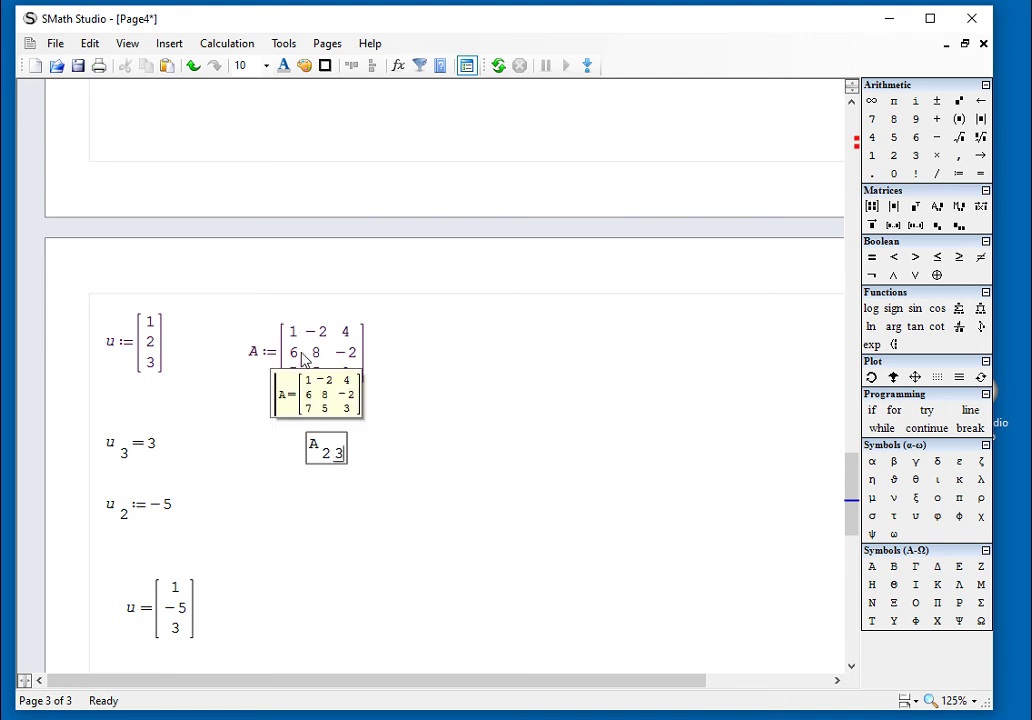
pyautogui.write('=-2')
pyautogui.click(402, 468)
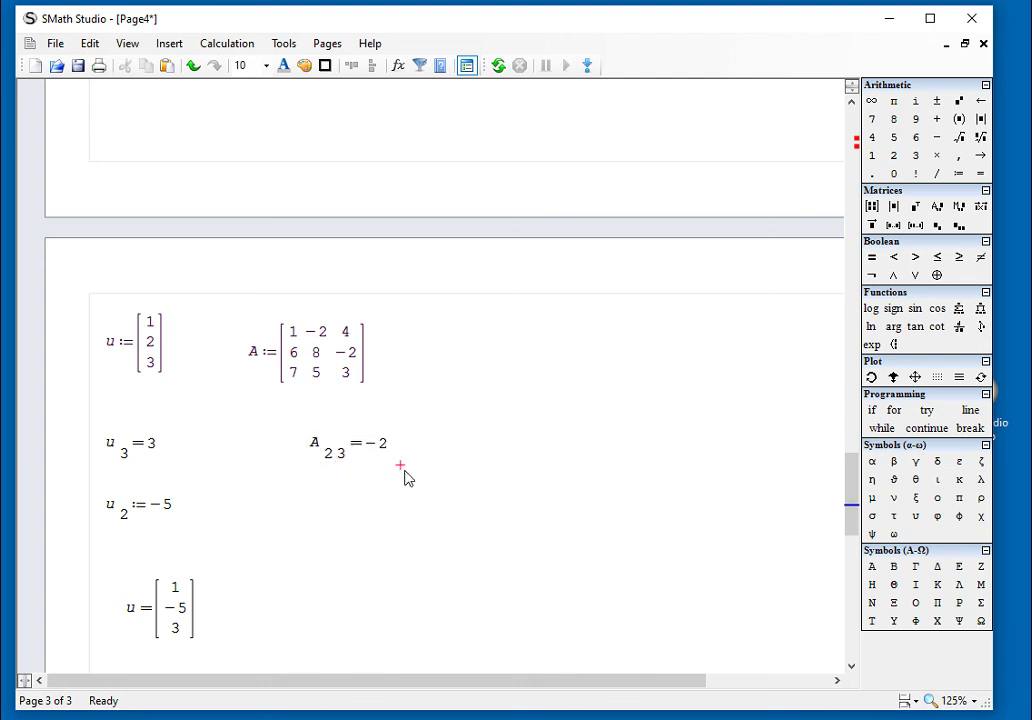
# Evaluate the element of matrix A at row 3, column 1 beside the A 2,3 expression, and check it against A.
pyautogui.click(440, 444)
pyautogui.write('A')
pyautogui.press('[')
pyautogui.write('3,')
pyautogui.press('Right')
pyautogui.write('=')
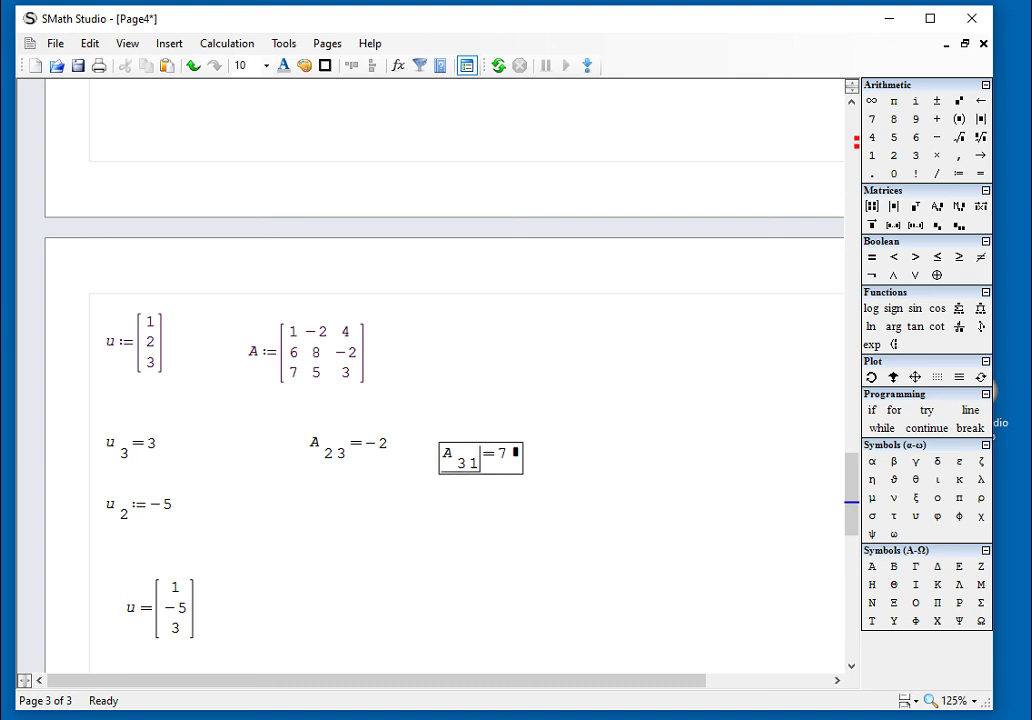
pyautogui.doubleClick(293, 373)
pyautogui.click(481, 373)
# Redefine the element of matrix A at row 2, column 2 as -16, below the A 2,3 expression.
pyautogui.click(299, 507)
pyautogui.write('A')
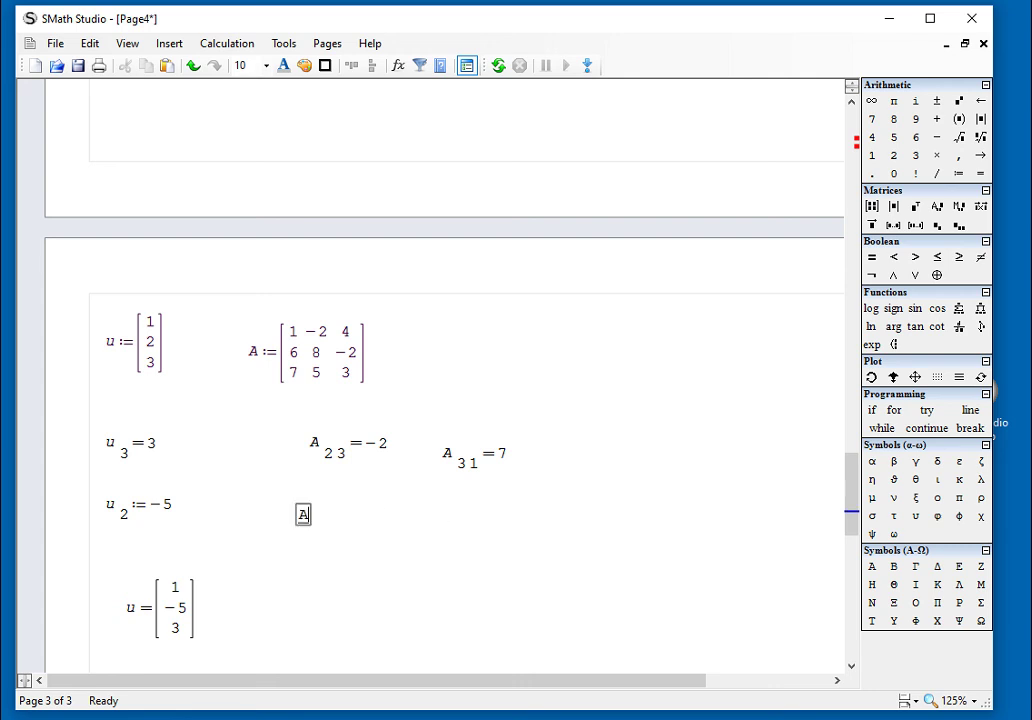
pyautogui.click(957, 224)
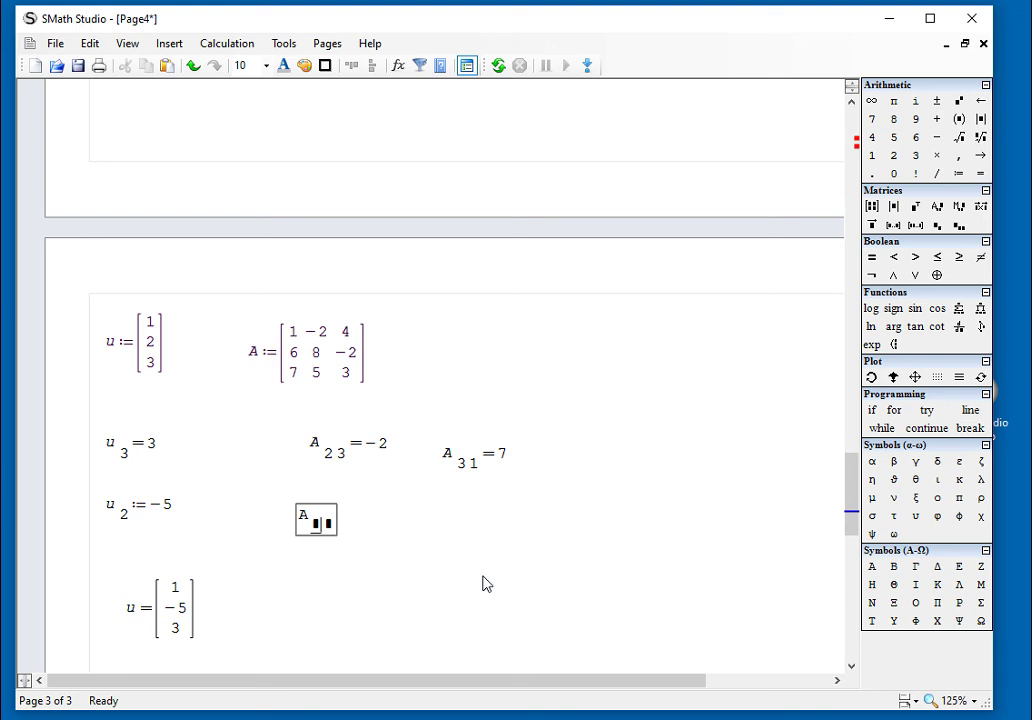
pyautogui.write('2 2')
pyautogui.press('space')
pyautogui.write(':=')
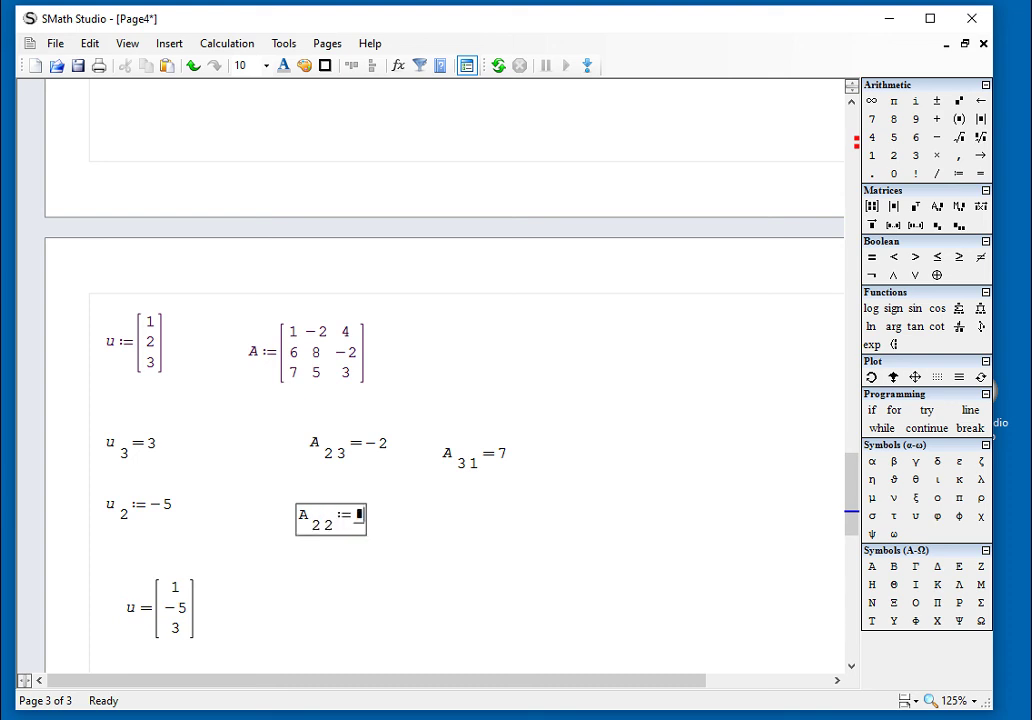
pyautogui.write('-16')
pyautogui.click(361, 568)
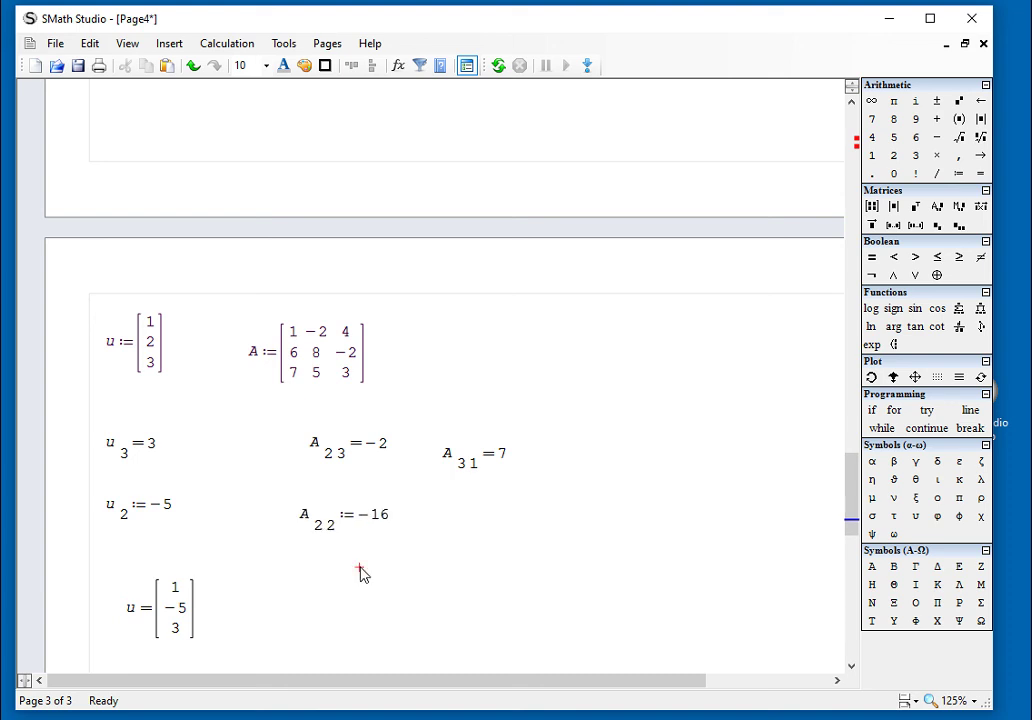
# Evaluate matrix A below the redefined element and compare its centre element with the original definition.
pyautogui.click(299, 579)
pyautogui.write('A=')
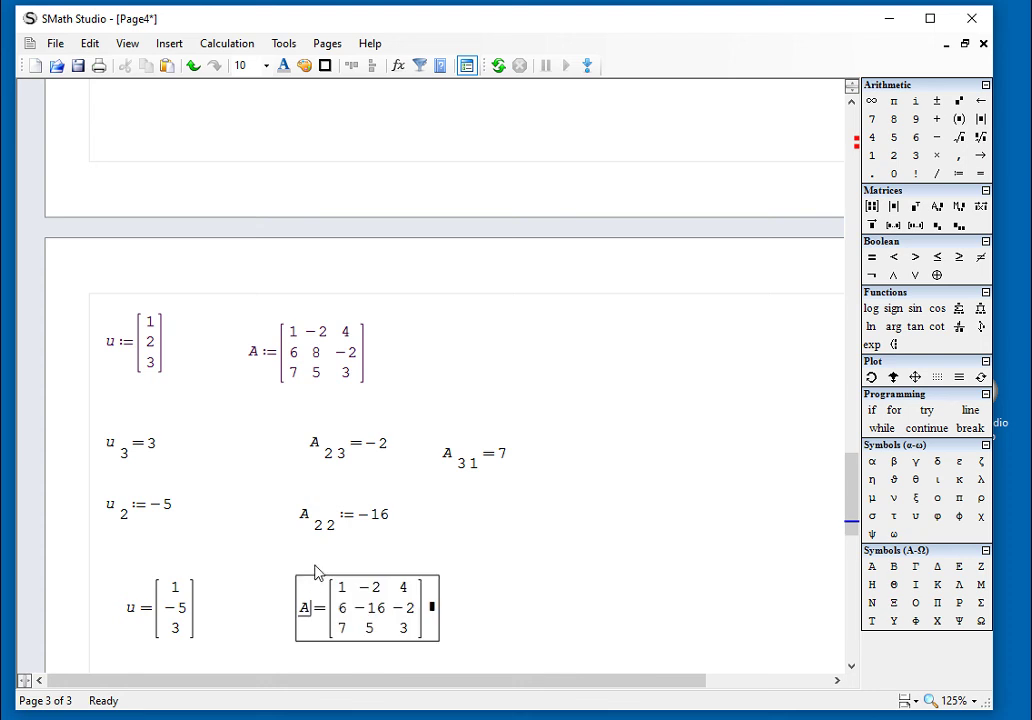
pyautogui.click(316, 364)
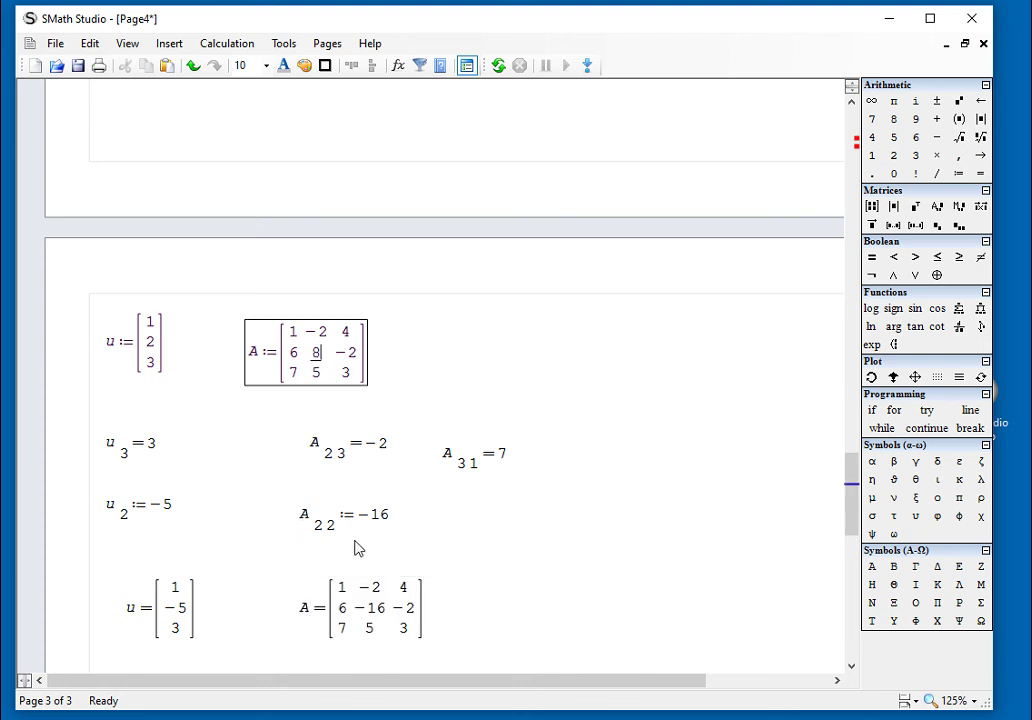
pyautogui.click(390, 612)
# Return to the 4_2_MatricesPanel.sm notes and expand the "Ejemplos de operaciones de matrices y vectores" section.
pyautogui.scroll(3, 580, 360)
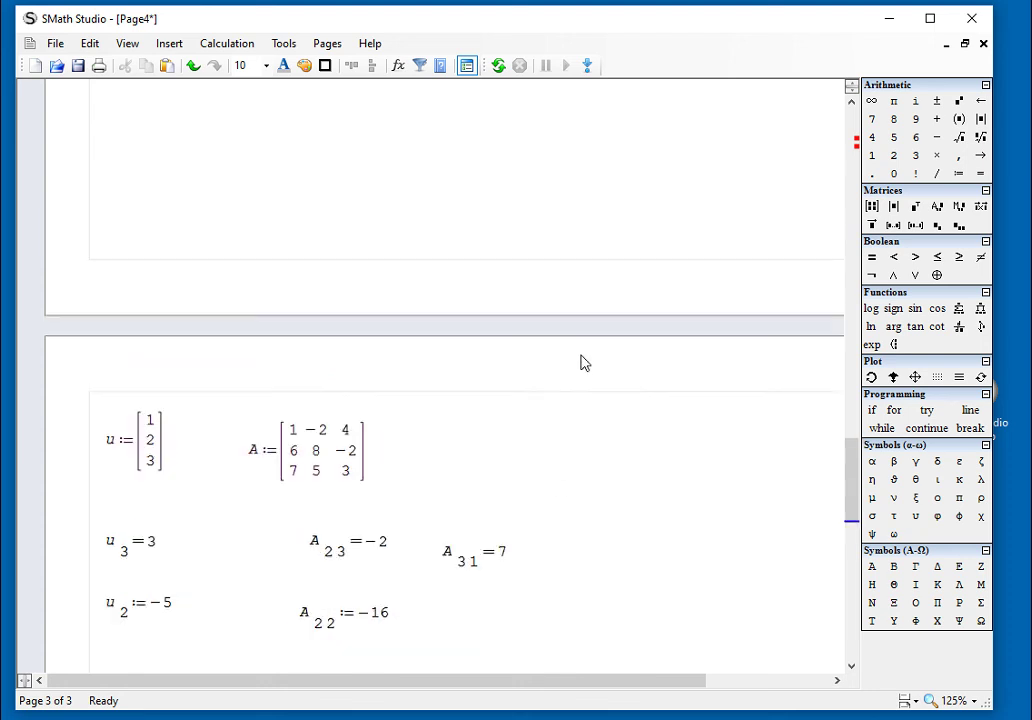
pyautogui.click(327, 43)
pyautogui.click(315, 106)
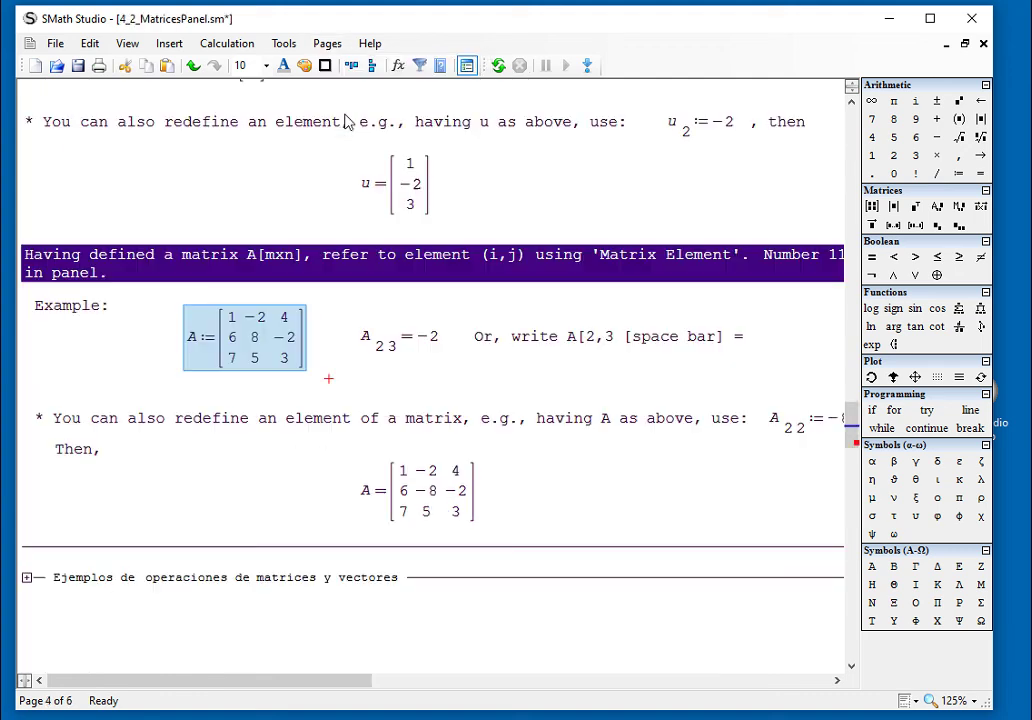
pyautogui.scroll(-5, 537, 596)
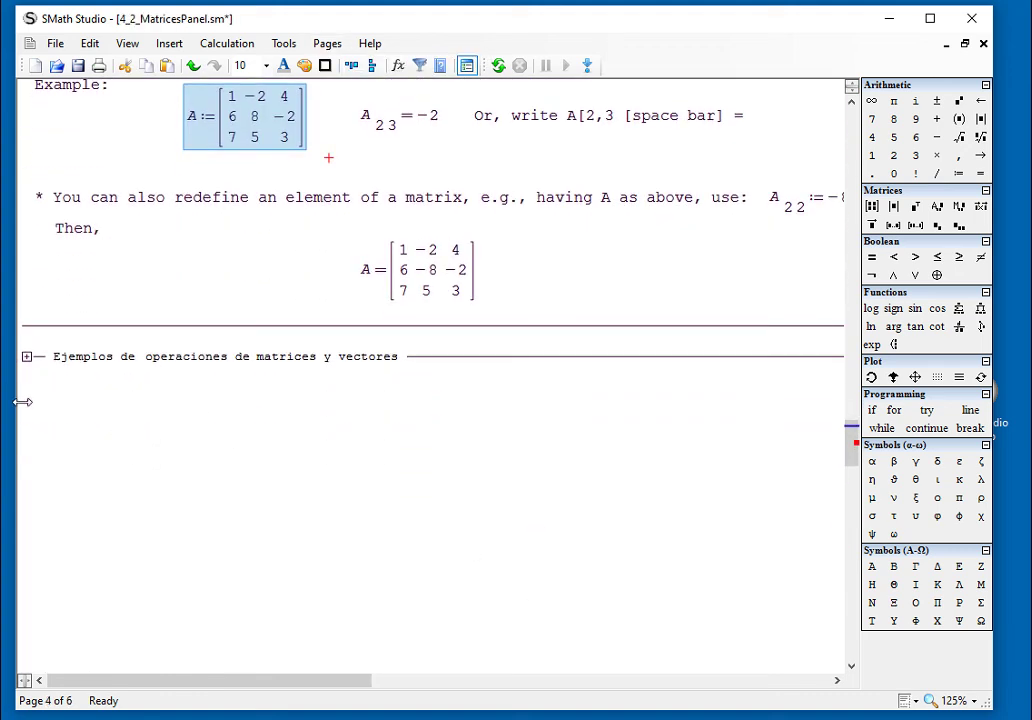
pyautogui.click(26, 357)
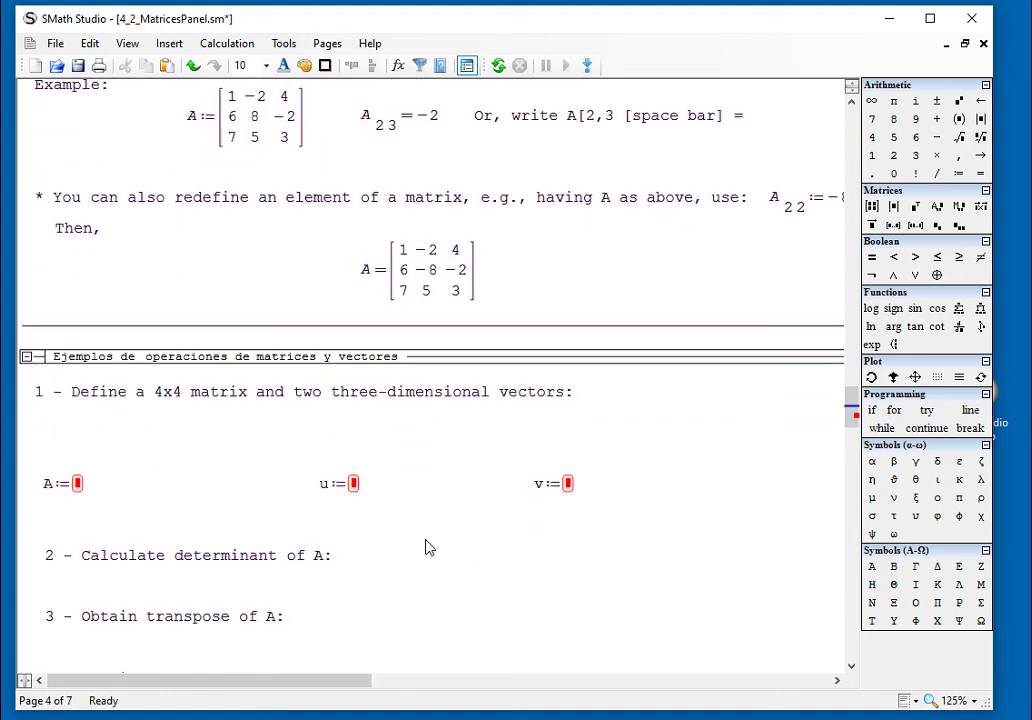
# Review exercises 1 to 11 on matrix and vector operations in the expanded section, and switch to the ScreenCover.txt title note in Notepad.
pyautogui.scroll(-2, 510, 577)
pyautogui.scroll(-3, 510, 577)
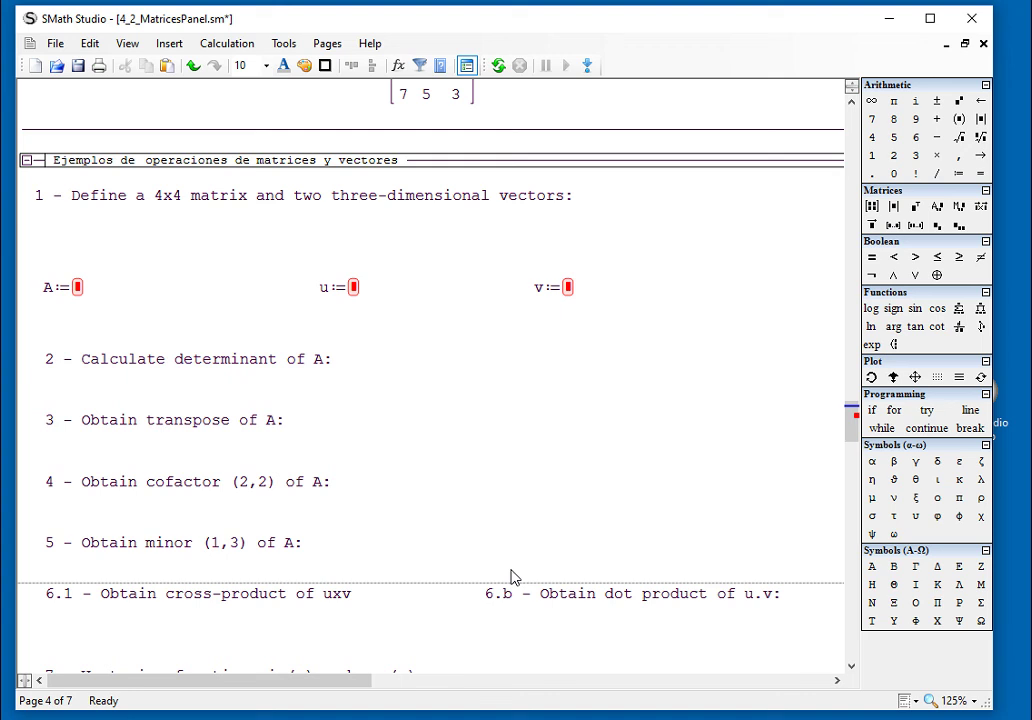
pyautogui.scroll(-2, 510, 577)
pyautogui.scroll(-2, 510, 577)
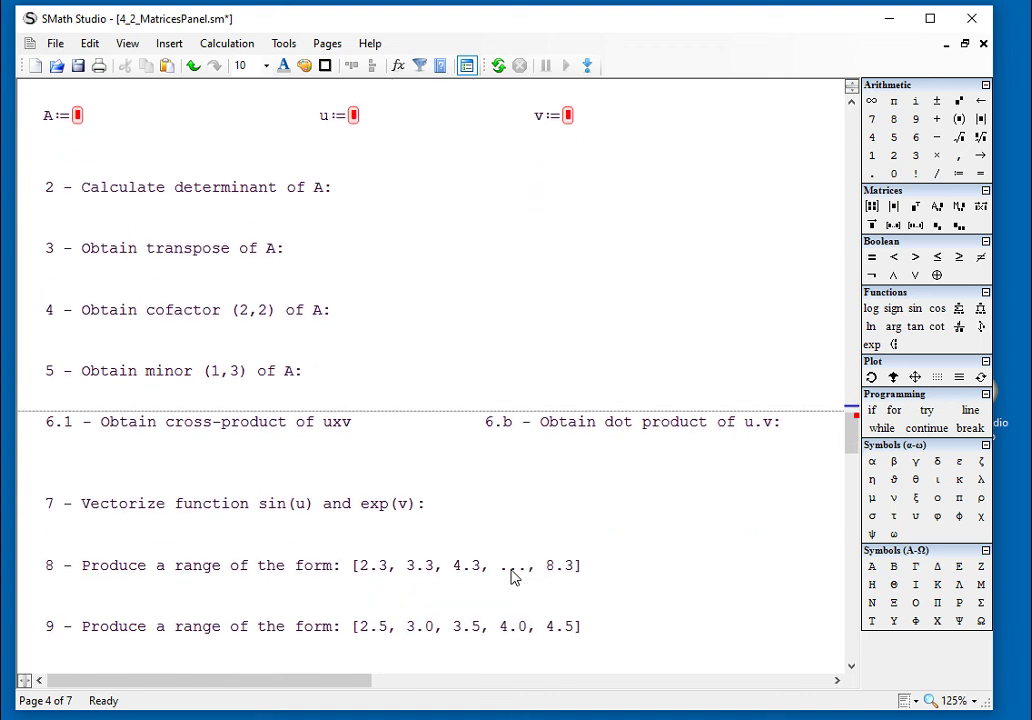
pyautogui.scroll(-4, 510, 577)
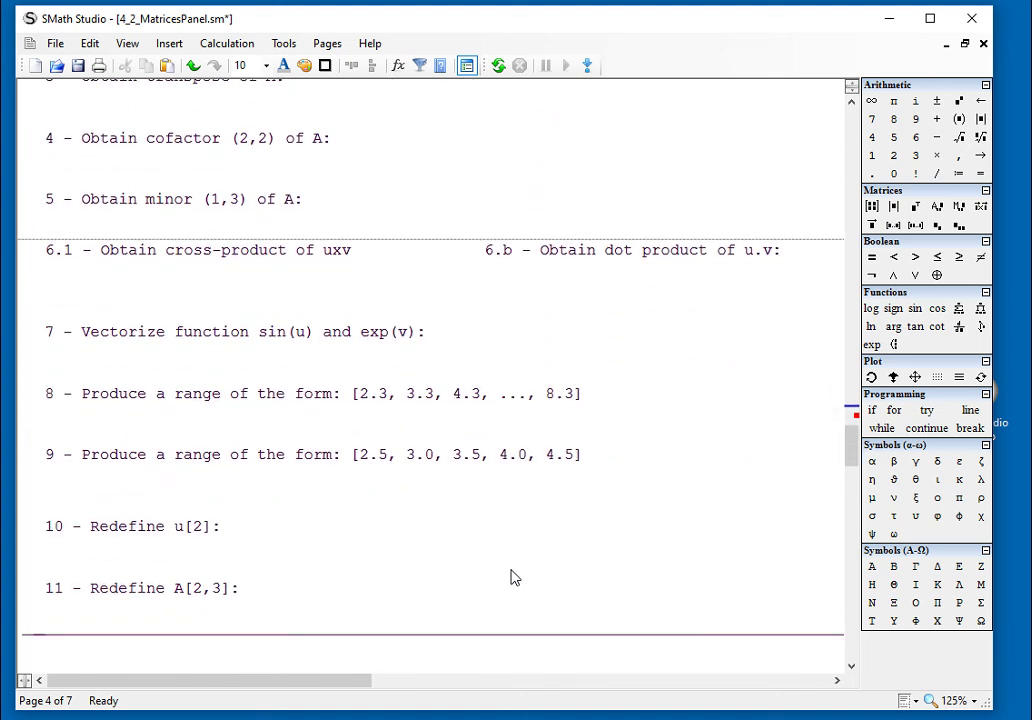
pyautogui.scroll(-1, 510, 577)
pyautogui.scroll(-2, 491, 523)
pyautogui.scroll(11, 491, 526)
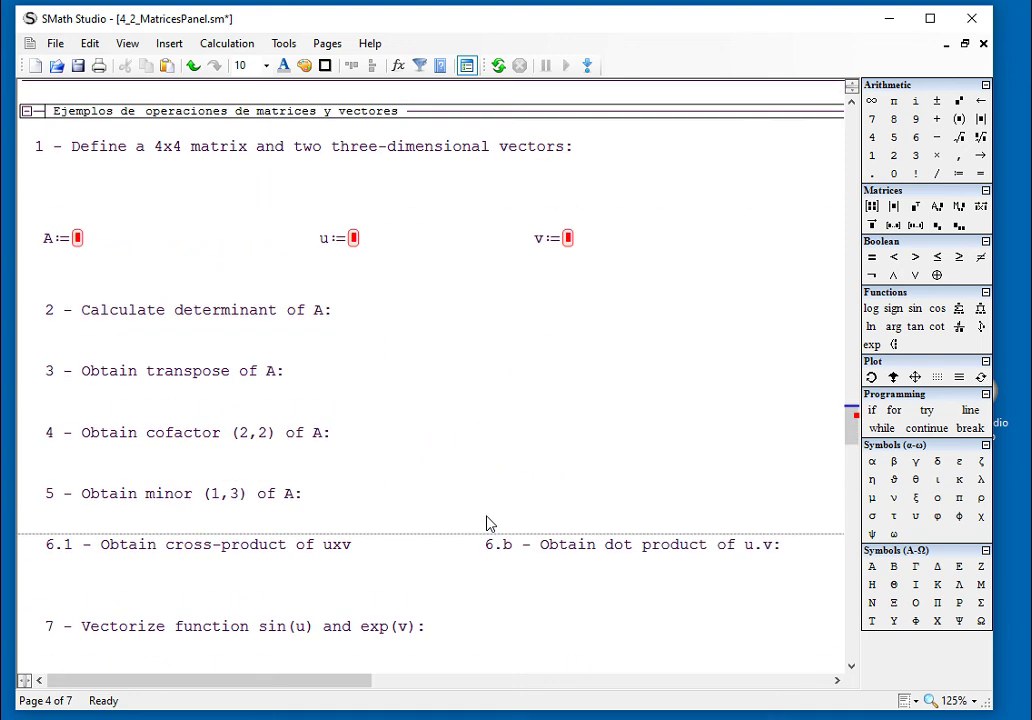
pyautogui.scroll(2, 489, 520)
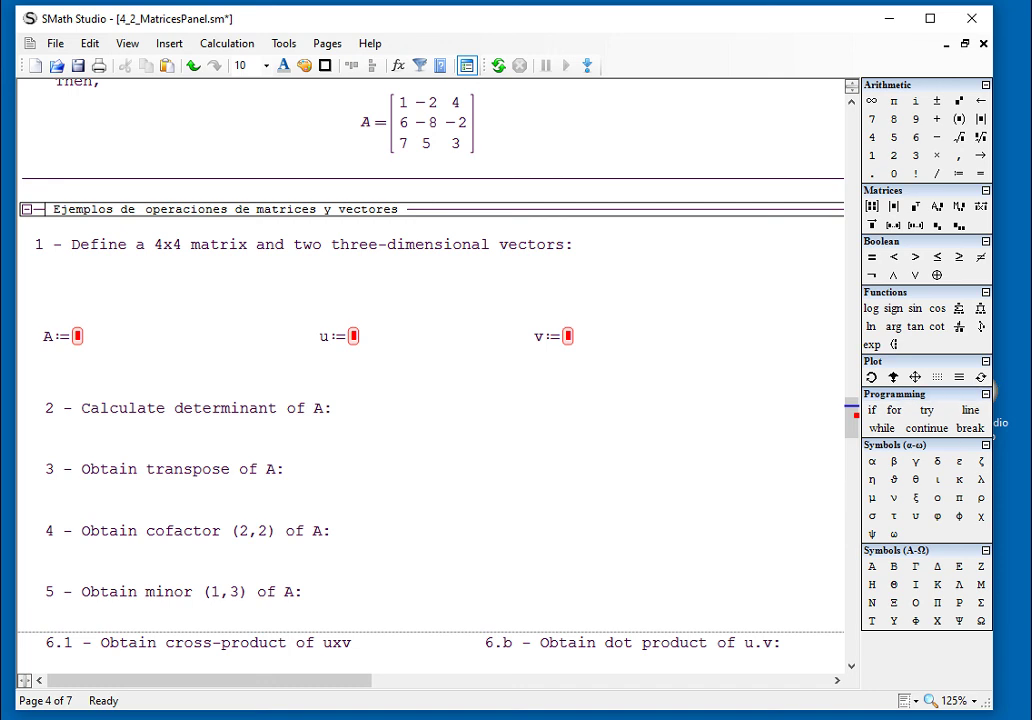
pyautogui.hotkey('alt', 'Tab')
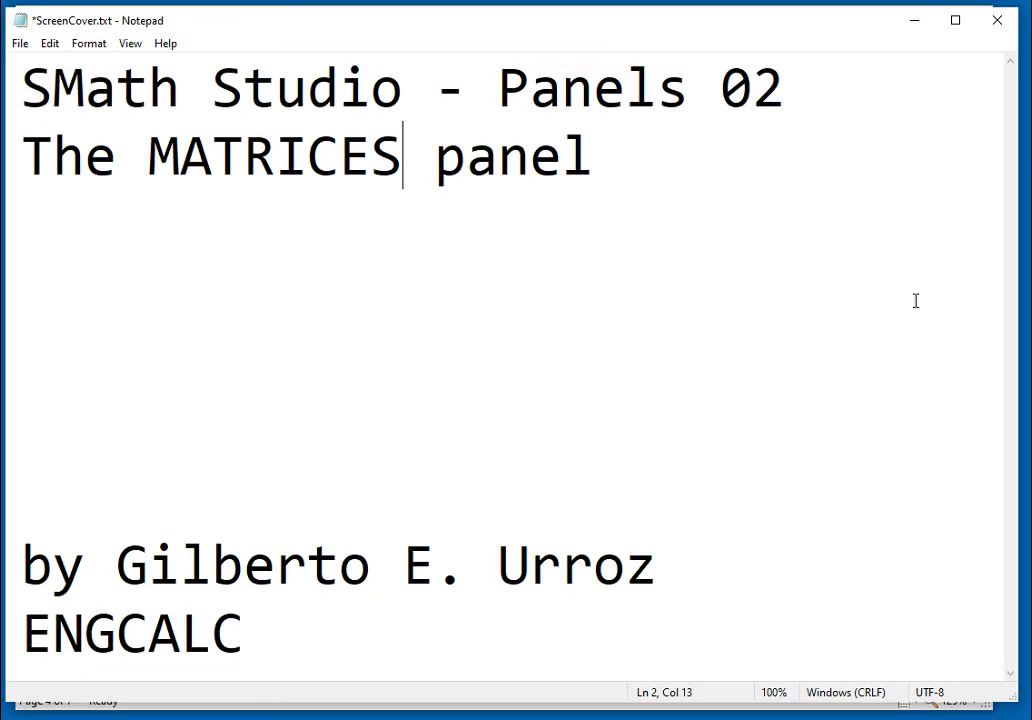